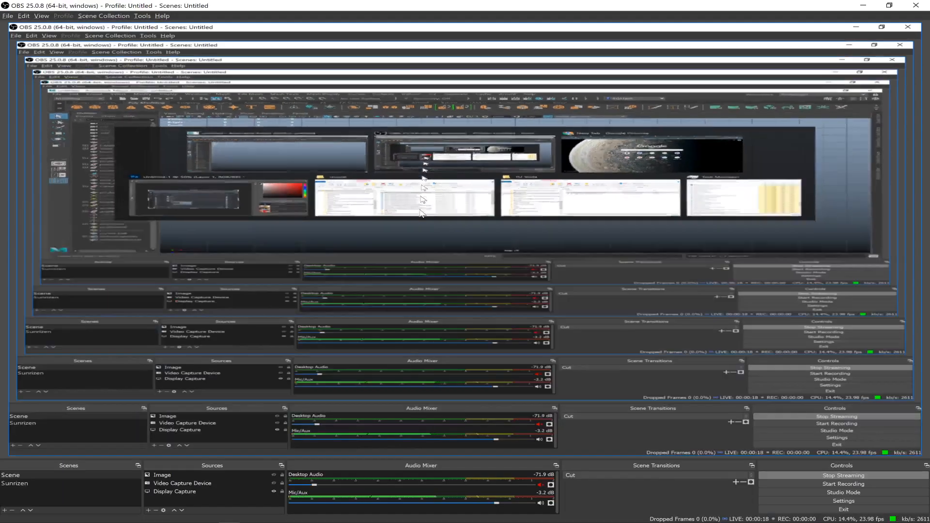
{"action": "key", "text": "alt+Tab"}
{"action": "key", "text": "alt+Tab"}
Mute the microphone in the Discord voice channel in the browser, and return to the candle2.ma scene in Maya.
{"action": "left_click", "coordinate": [624, 8]}
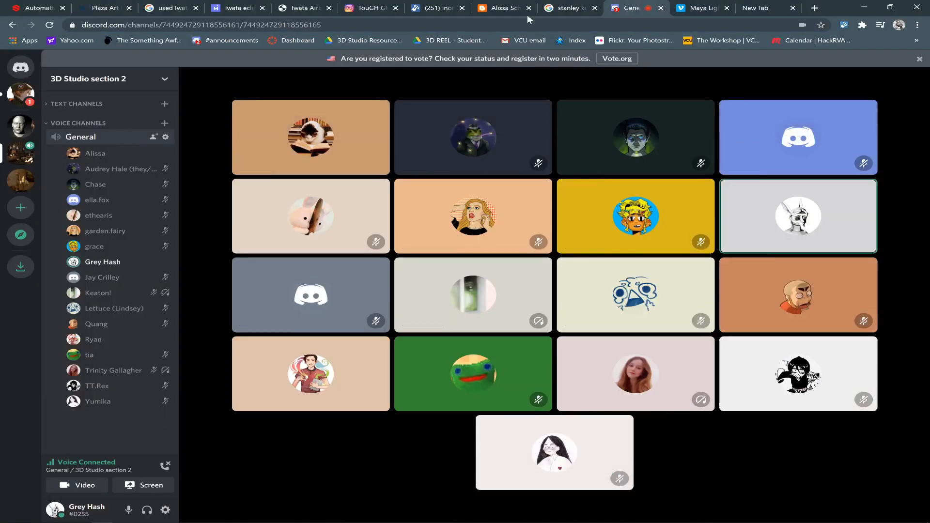
{"action": "left_click", "coordinate": [130, 510]}
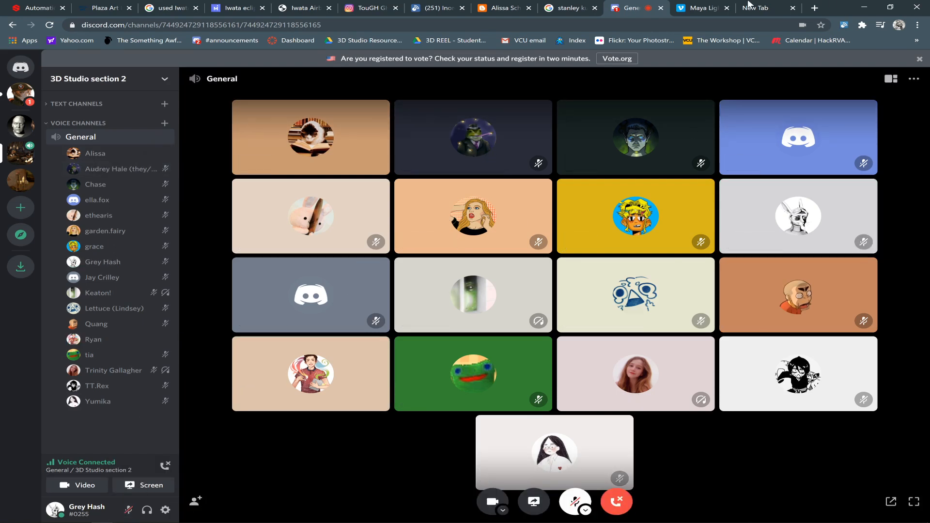
{"action": "key", "text": "alt+Tab"}
{"action": "key", "text": "alt+Tab"}
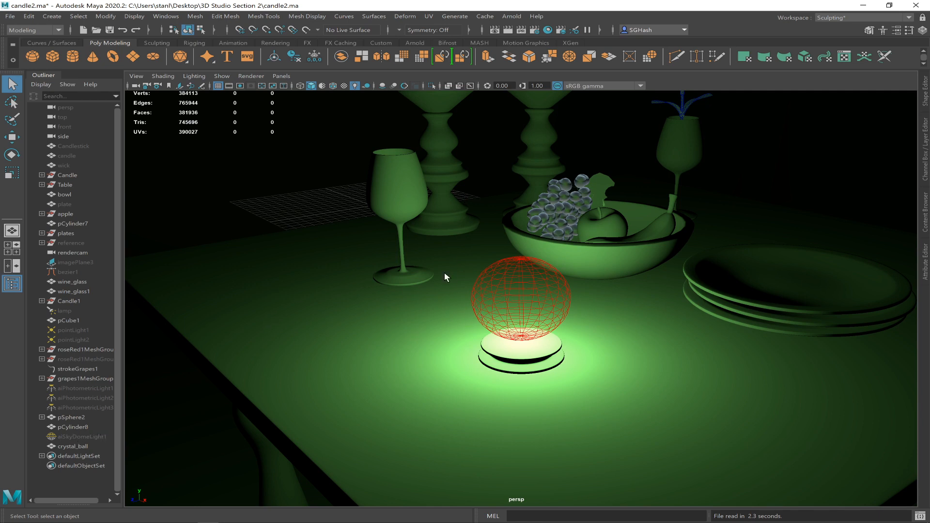
Select the crystal ball and show the table scene shaded with default lighting instead of the scene lights.
{"action": "left_click", "coordinate": [537, 274]}
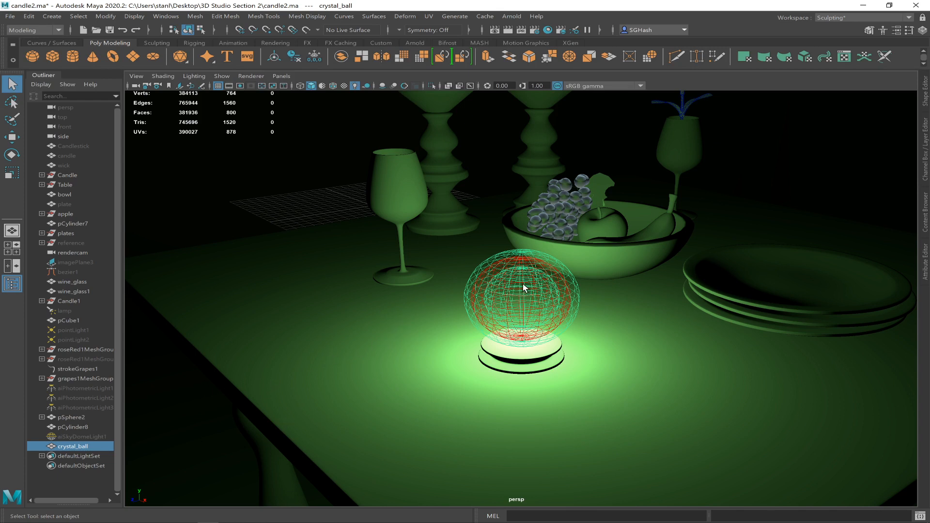
{"action": "left_click_drag", "start_coordinate": [522, 283], "coordinate": [507, 294], "text": "alt"}
{"action": "right_click_drag", "start_coordinate": [506, 294], "coordinate": [403, 252], "text": "alt"}
{"action": "left_click_drag", "start_coordinate": [402, 252], "coordinate": [469, 260], "text": "alt"}
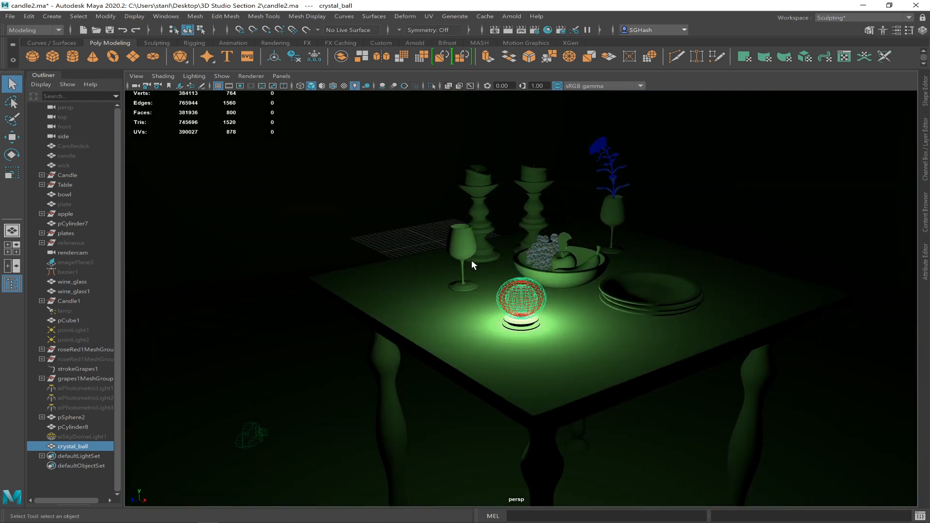
{"action": "key", "text": "5"}
{"action": "left_click_drag", "start_coordinate": [533, 272], "coordinate": [492, 298], "text": "alt"}
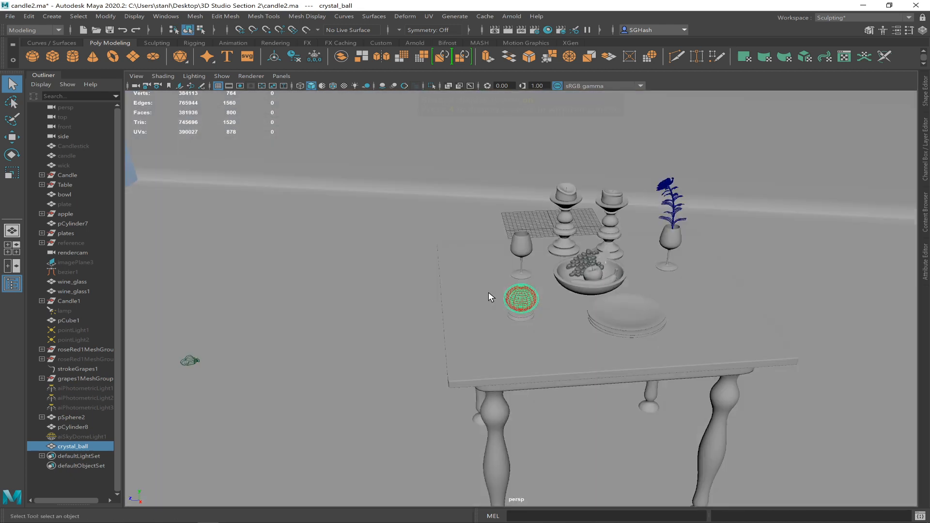
Open the Hypershade in a maximized window and view the grapes1Shader and roseRed1FlowerShader materials.
{"action": "left_click", "coordinate": [166, 16]}
{"action": "mouse_move", "coordinate": [197, 52]}
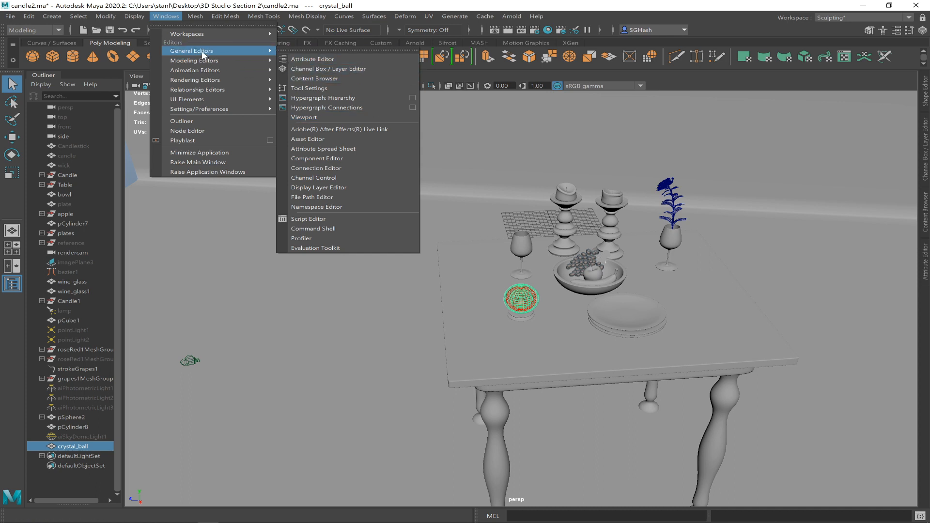
{"action": "mouse_move", "coordinate": [234, 83]}
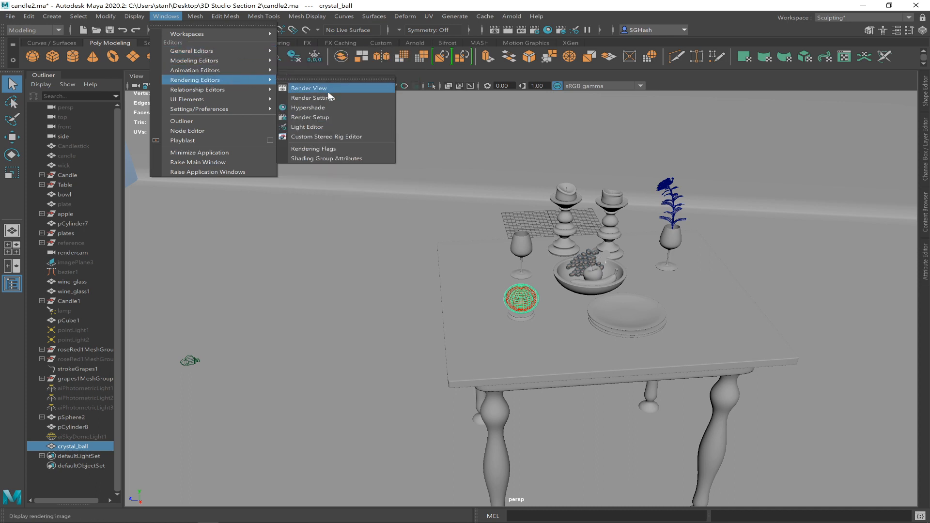
{"action": "left_click", "coordinate": [335, 107]}
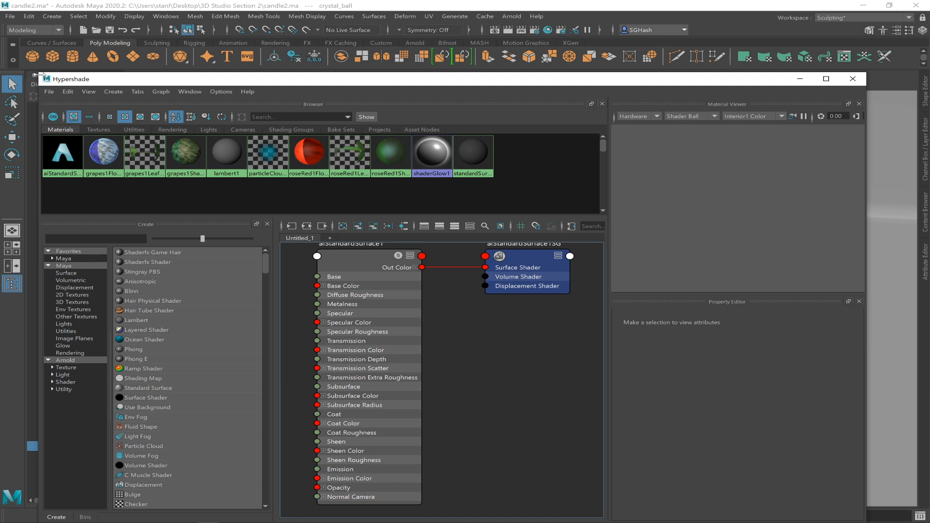
{"action": "left_click_drag", "start_coordinate": [38, 75], "coordinate": [266, 155]}
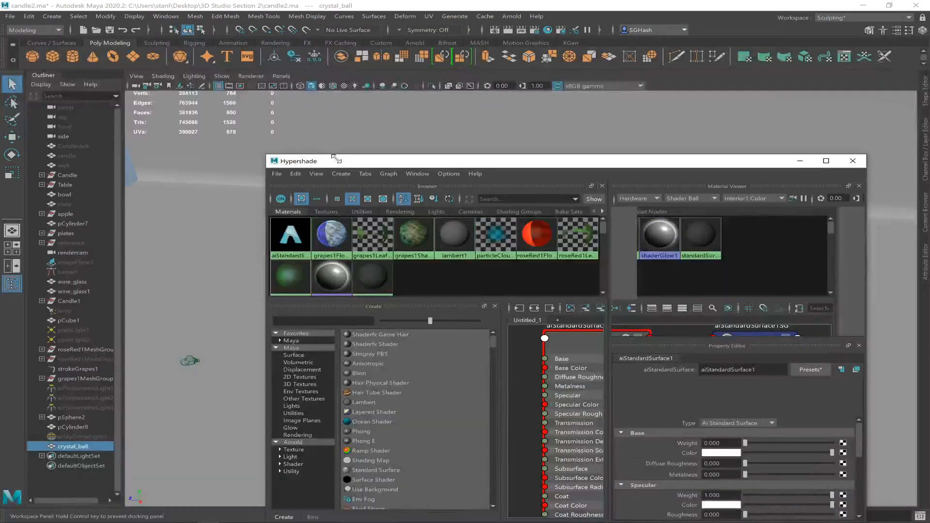
{"action": "left_click_drag", "start_coordinate": [493, 167], "coordinate": [356, 78]}
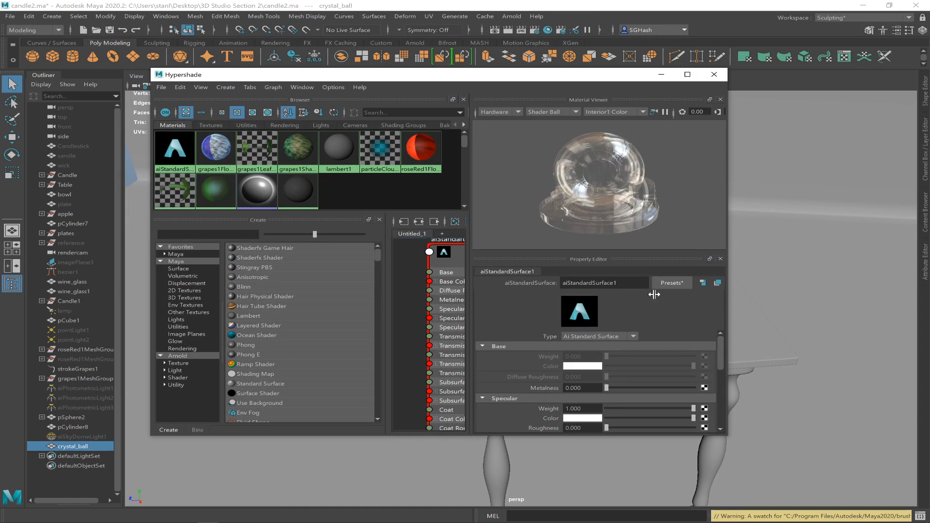
{"action": "left_click", "coordinate": [687, 74]}
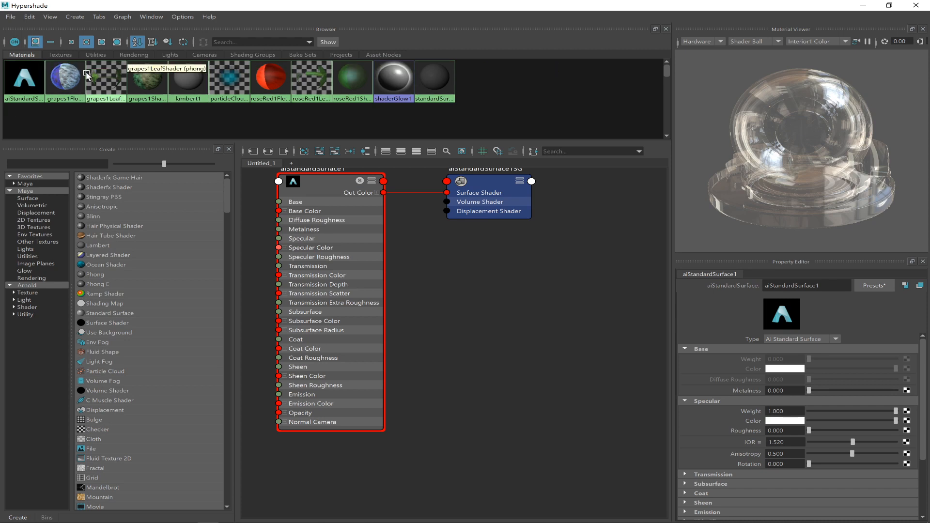
{"action": "left_click", "coordinate": [148, 91]}
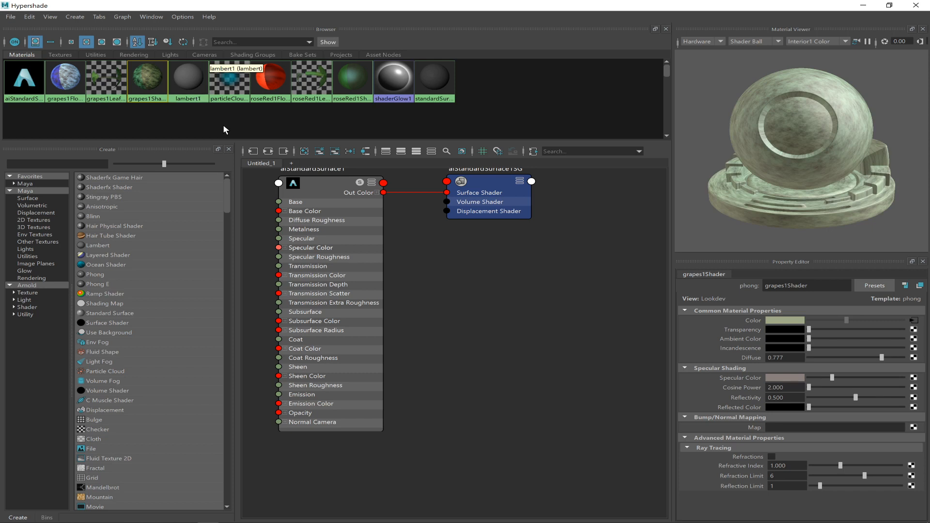
{"action": "left_click", "coordinate": [276, 78]}
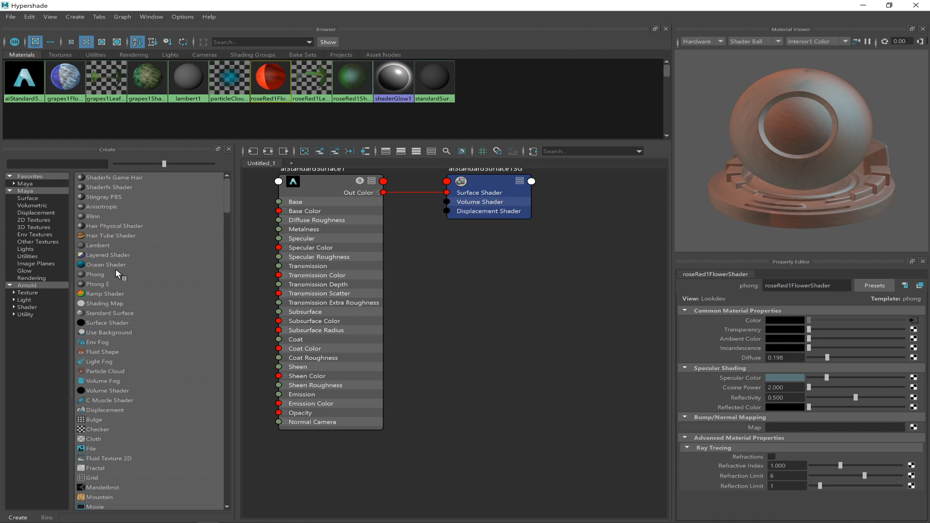
Create an Arnold aiStandardSurface material and name it Ceramic.
{"action": "left_click", "coordinate": [32, 286]}
{"action": "left_click", "coordinate": [40, 308]}
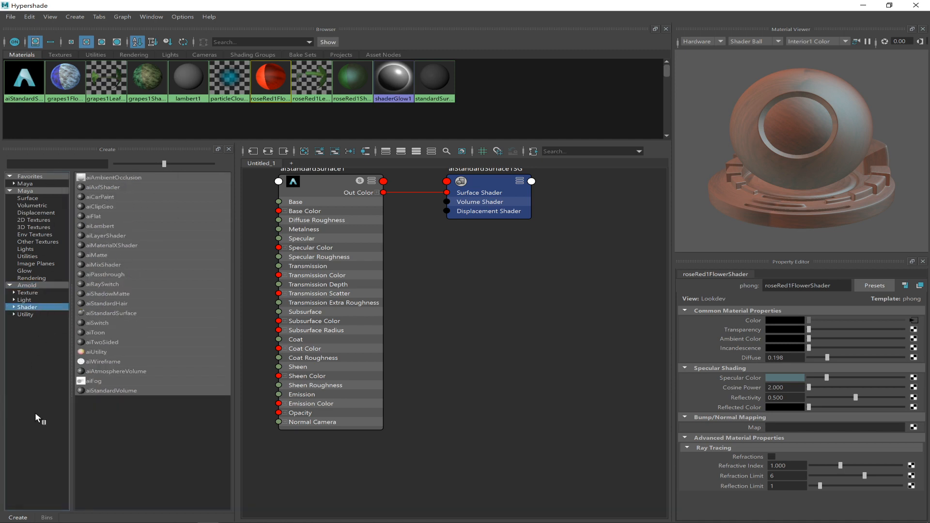
{"action": "left_click", "coordinate": [14, 307]}
{"action": "left_click", "coordinate": [97, 313]}
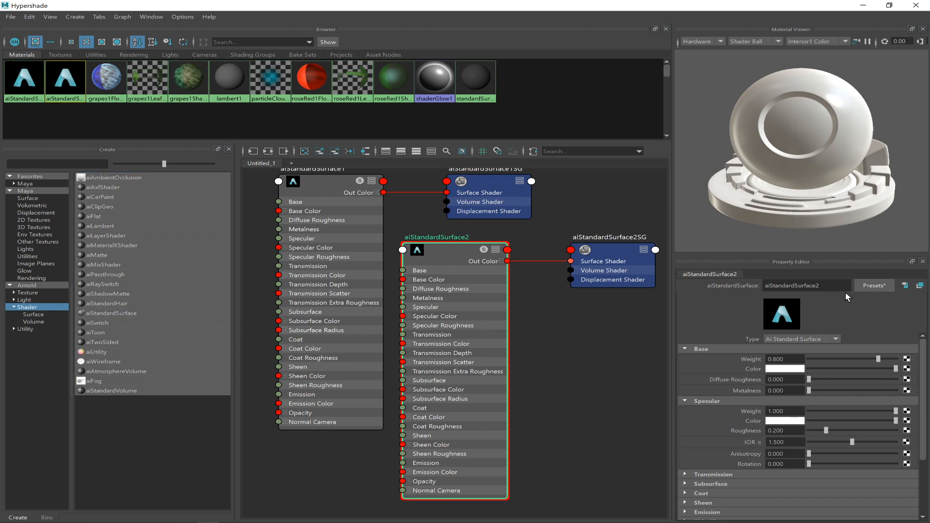
{"action": "double_click", "coordinate": [805, 286]}
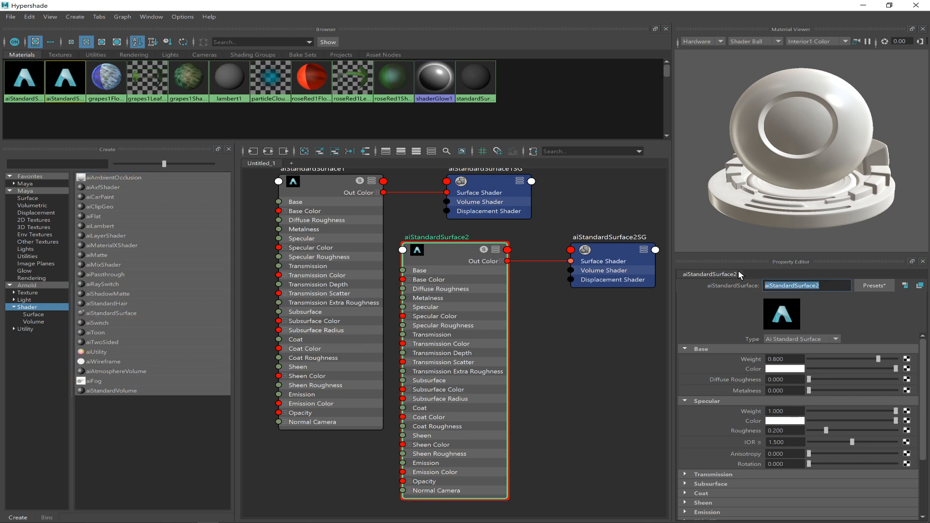
{"action": "type", "text": "Ceramic"}
{"action": "key", "text": "Return"}
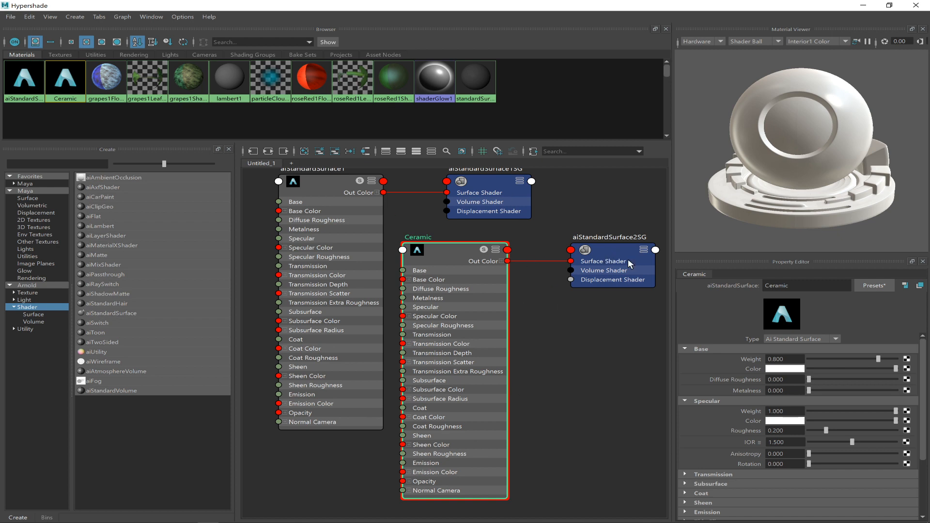
Rearrange the Ceramic node and its aiStandardSurface2SG shading group in the node graph, with the shading group above and beside the material.
{"action": "left_click_drag", "start_coordinate": [605, 255], "coordinate": [599, 206]}
{"action": "mouse_move", "coordinate": [449, 252]}
{"action": "left_mouse_down"}
{"action": "mouse_move", "coordinate": [509, 303]}
{"action": "mouse_move", "coordinate": [455, 263]}
{"action": "left_mouse_up"}
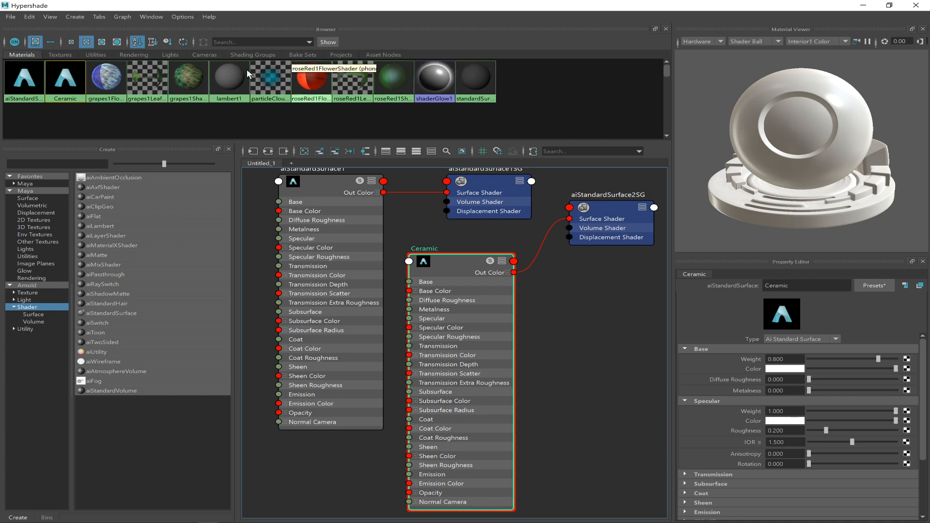
{"action": "left_click_drag", "start_coordinate": [454, 262], "coordinate": [478, 277]}
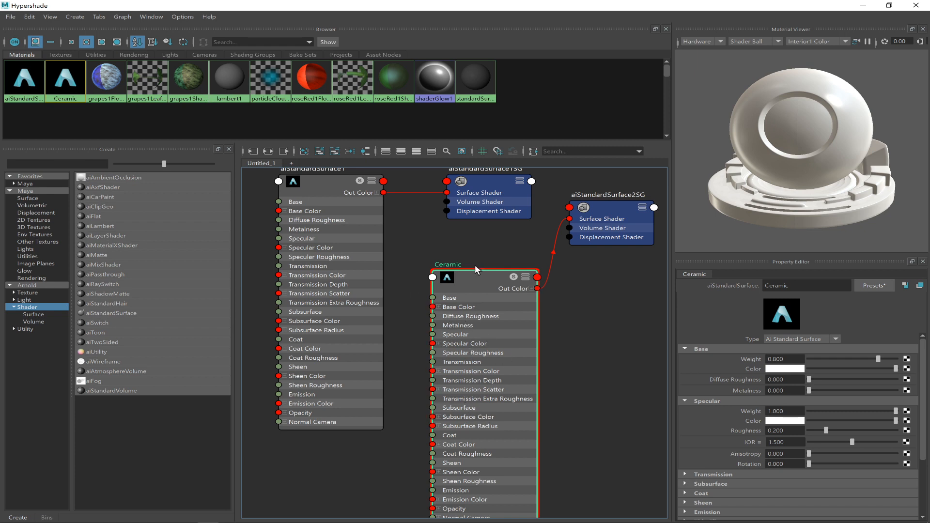
{"action": "right_click_drag", "start_coordinate": [477, 275], "coordinate": [480, 252]}
{"action": "left_click_drag", "start_coordinate": [470, 284], "coordinate": [477, 265]}
{"action": "left_click_drag", "start_coordinate": [618, 206], "coordinate": [618, 217]}
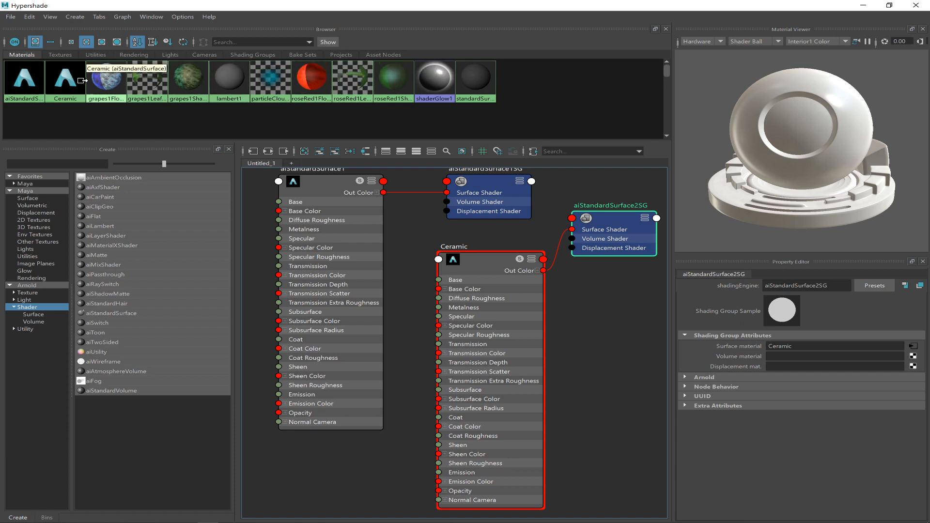
{"action": "left_click", "coordinate": [19, 98]}
{"action": "left_click", "coordinate": [58, 88]}
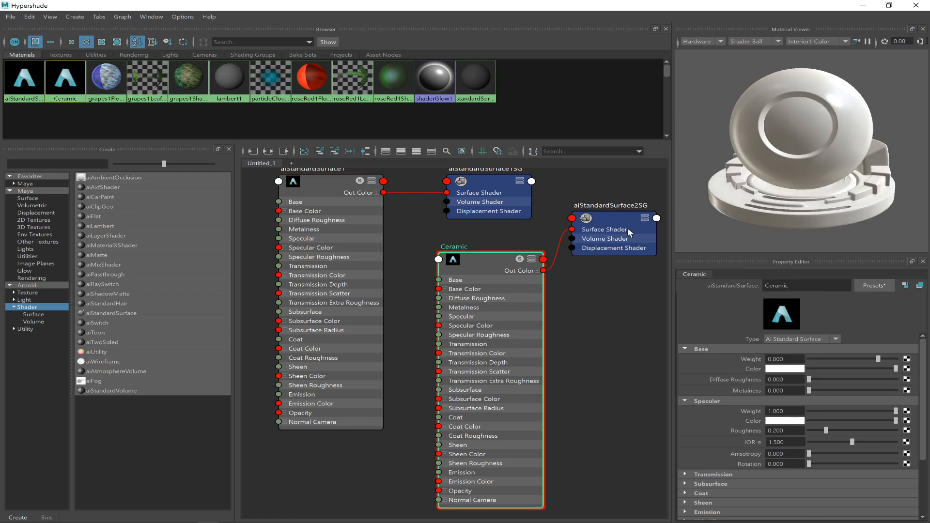
{"action": "mouse_move", "coordinate": [477, 262]}
{"action": "left_mouse_down"}
{"action": "mouse_move", "coordinate": [517, 303]}
{"action": "mouse_move", "coordinate": [503, 246]}
{"action": "mouse_move", "coordinate": [442, 255]}
{"action": "mouse_move", "coordinate": [440, 273]}
{"action": "mouse_move", "coordinate": [467, 256]}
{"action": "left_mouse_up"}
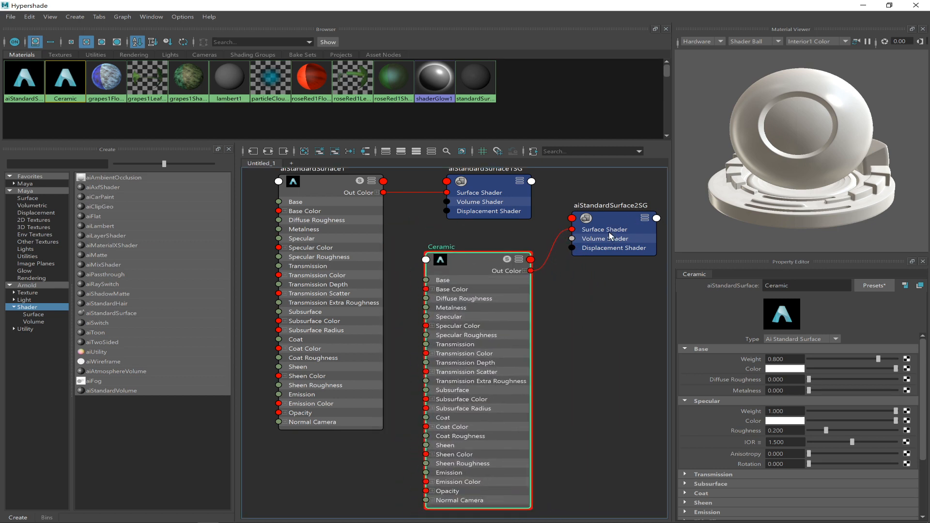
{"action": "left_click", "coordinate": [611, 216]}
{"action": "left_click_drag", "start_coordinate": [611, 216], "coordinate": [595, 199]}
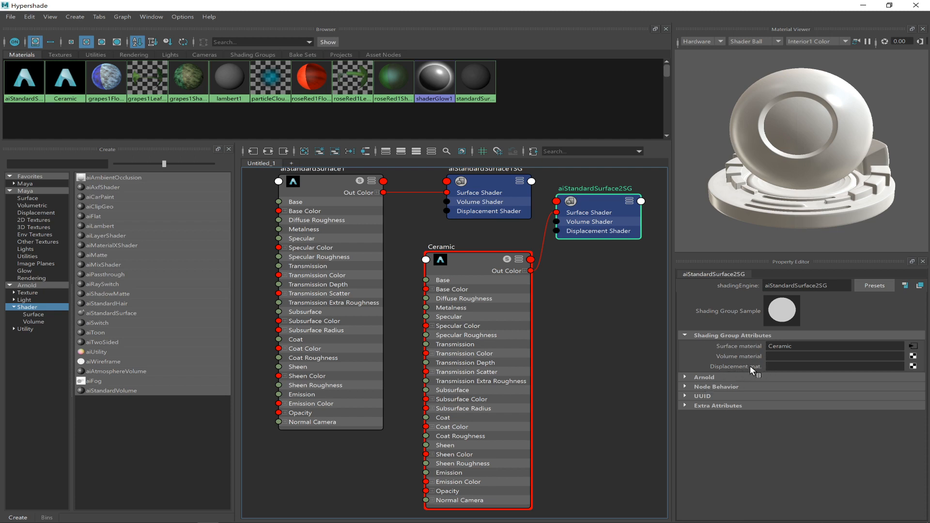
{"action": "mouse_move", "coordinate": [602, 196]}
{"action": "left_mouse_down"}
{"action": "mouse_move", "coordinate": [639, 171]}
{"action": "mouse_move", "coordinate": [614, 184]}
{"action": "mouse_move", "coordinate": [614, 175]}
{"action": "mouse_move", "coordinate": [614, 185]}
{"action": "left_mouse_up"}
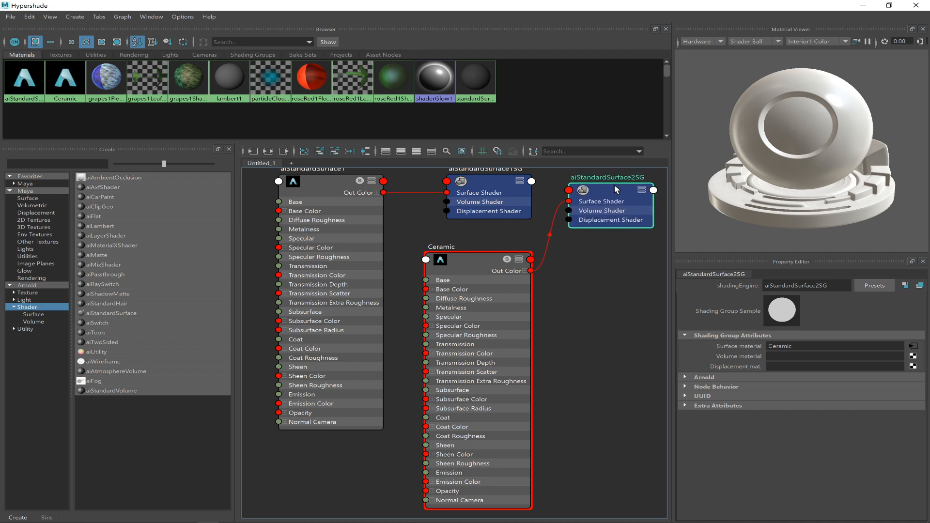
{"action": "mouse_move", "coordinate": [464, 258]}
{"action": "left_mouse_down"}
{"action": "mouse_move", "coordinate": [519, 264]}
{"action": "mouse_move", "coordinate": [495, 282]}
{"action": "mouse_move", "coordinate": [460, 256]}
{"action": "left_mouse_up"}
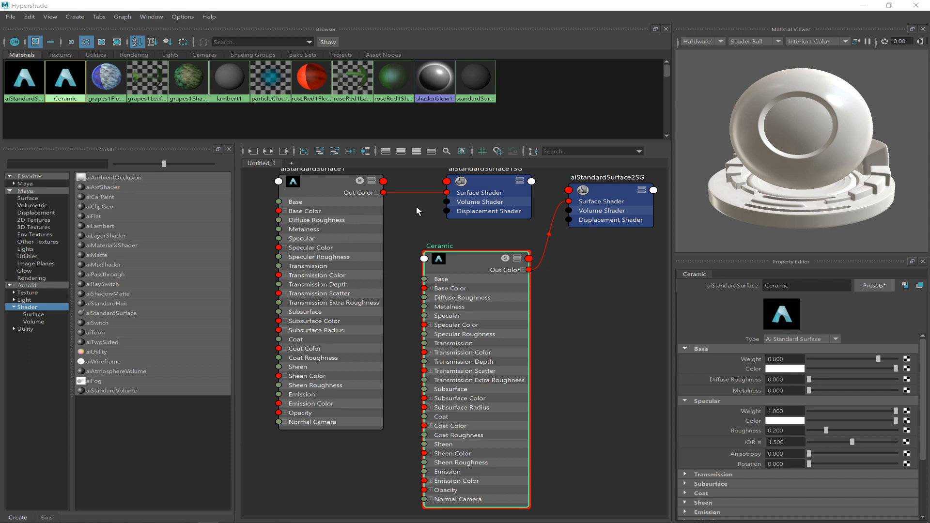
Replace the Ceramic material's settings with the Ceramic preset.
{"action": "left_click_drag", "start_coordinate": [648, 6], "coordinate": [524, 358]}
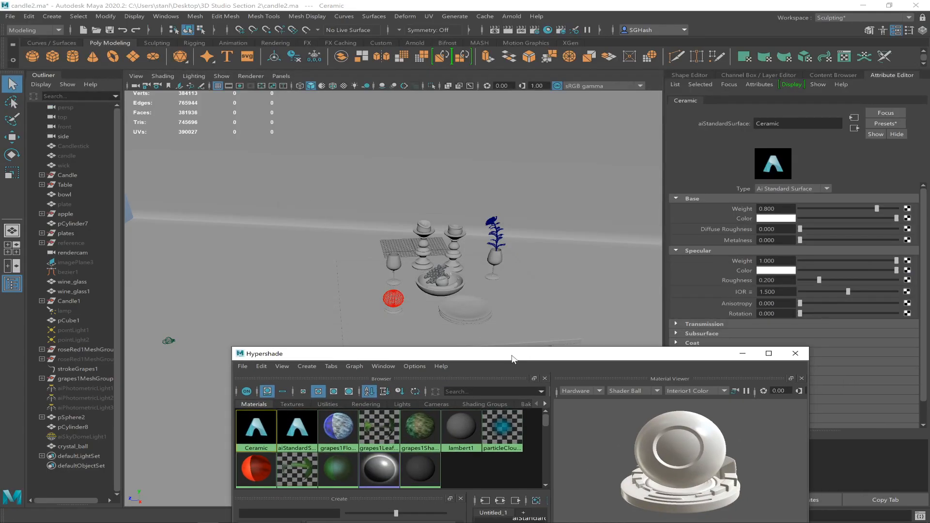
{"action": "double_click", "coordinate": [511, 354]}
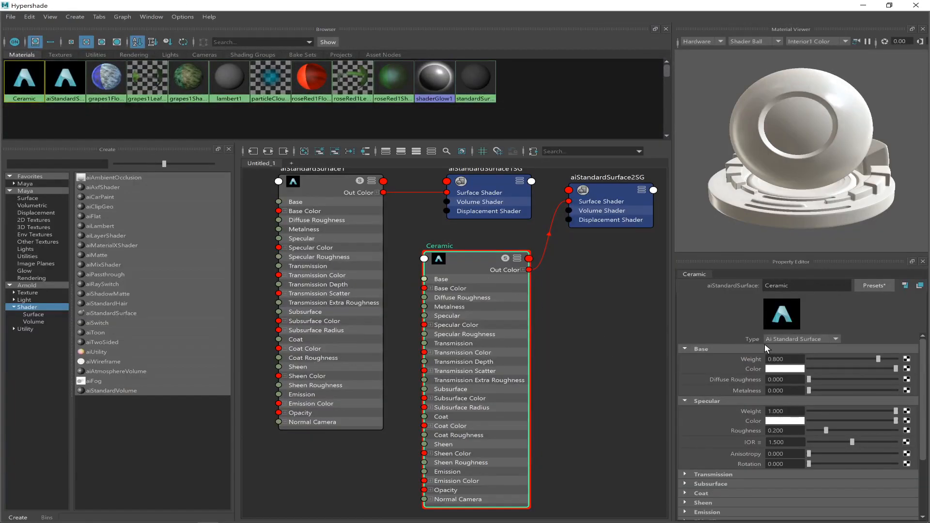
{"action": "left_click", "coordinate": [876, 285]}
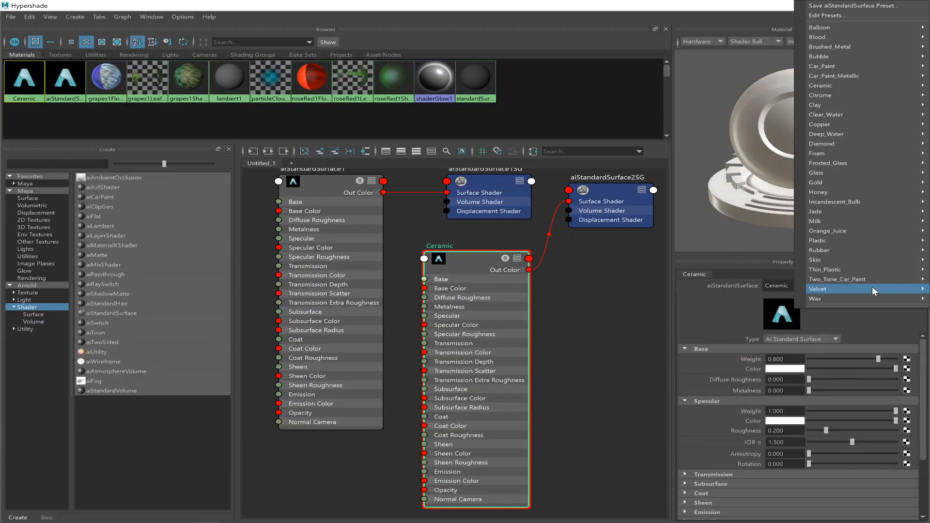
{"action": "mouse_move", "coordinate": [846, 84]}
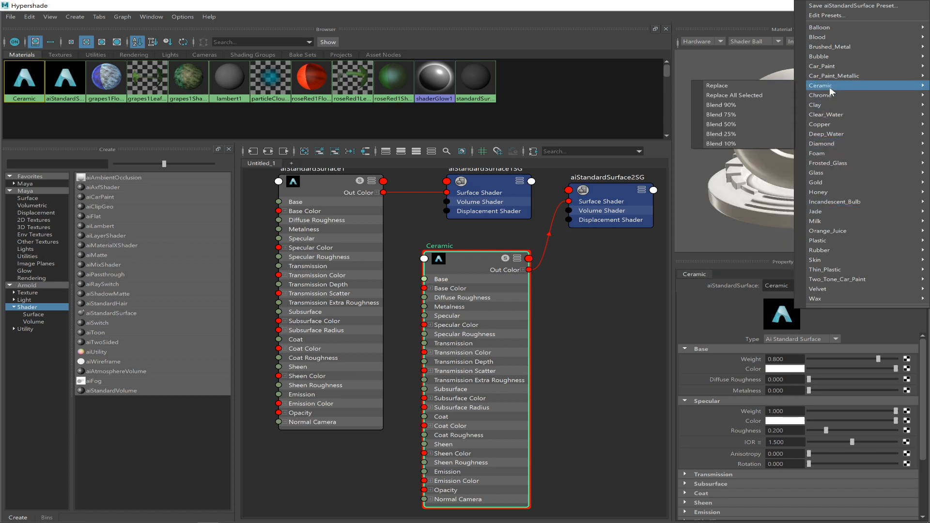
{"action": "left_click", "coordinate": [771, 85]}
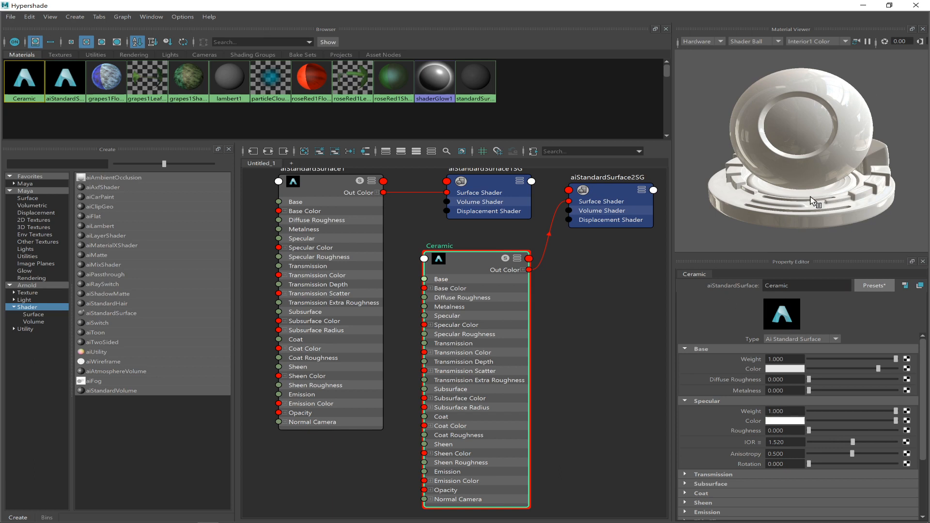
Set the Ceramic material's base color to an orange-brown tone.
{"action": "left_click", "coordinate": [784, 368]}
{"action": "left_click", "coordinate": [884, 363]}
{"action": "left_click", "coordinate": [865, 380]}
{"action": "left_click_drag", "start_coordinate": [866, 379], "coordinate": [867, 376]}
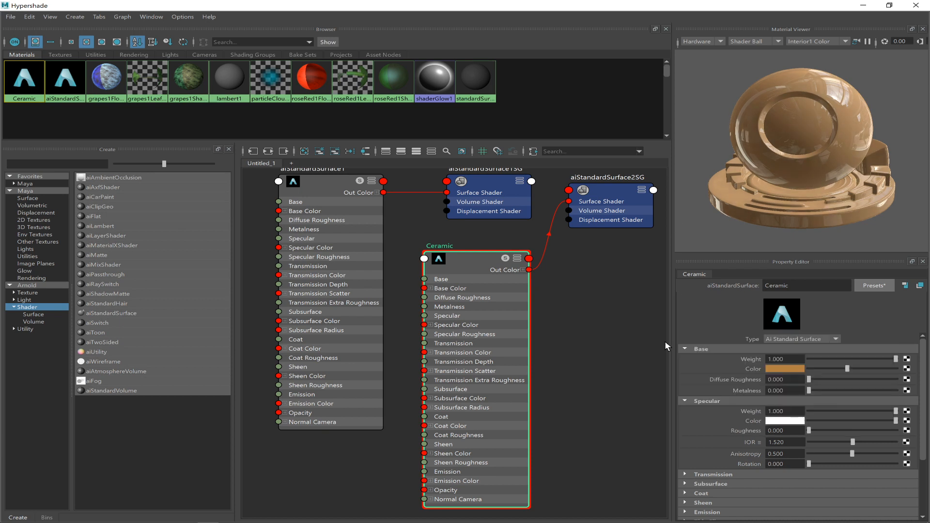
Assign the Ceramic material to the fruit bowl and frame the bowl in the perspective view.
{"action": "left_click_drag", "start_coordinate": [553, 5], "coordinate": [426, 313]}
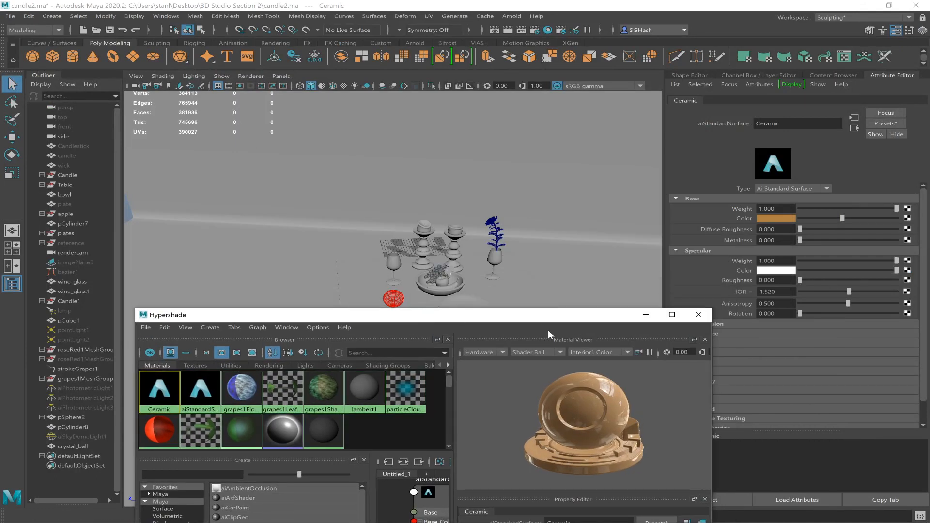
{"action": "left_click_drag", "start_coordinate": [503, 311], "coordinate": [548, 327]}
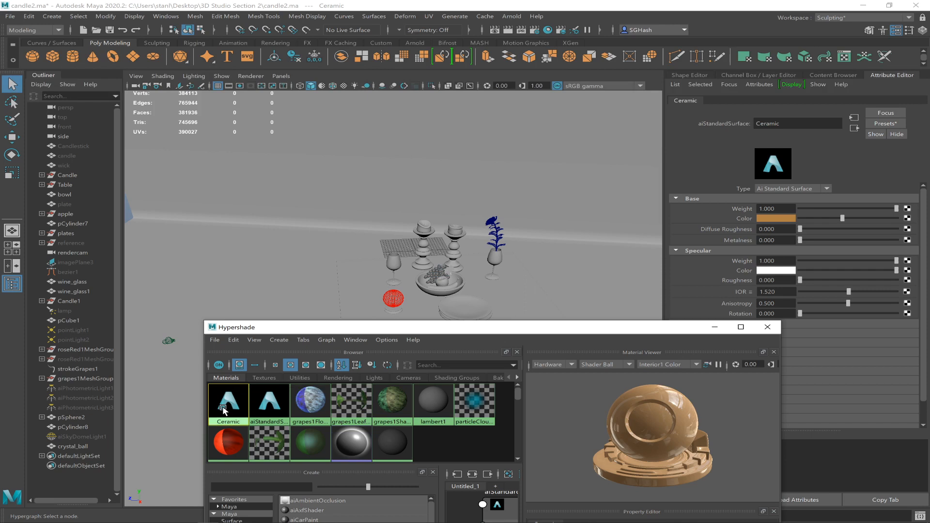
{"action": "middle_click_drag", "start_coordinate": [223, 410], "coordinate": [423, 286]}
{"action": "left_click", "coordinate": [423, 286]}
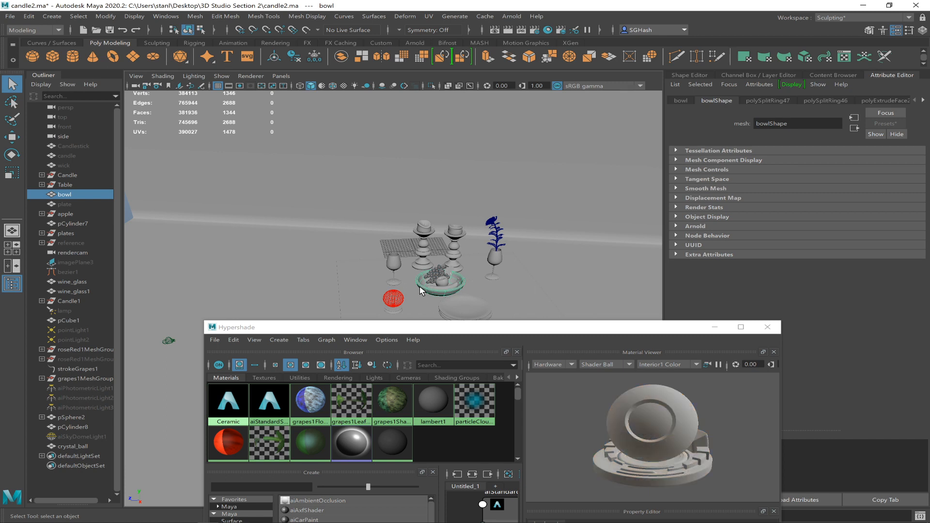
{"action": "right_click", "coordinate": [230, 400]}
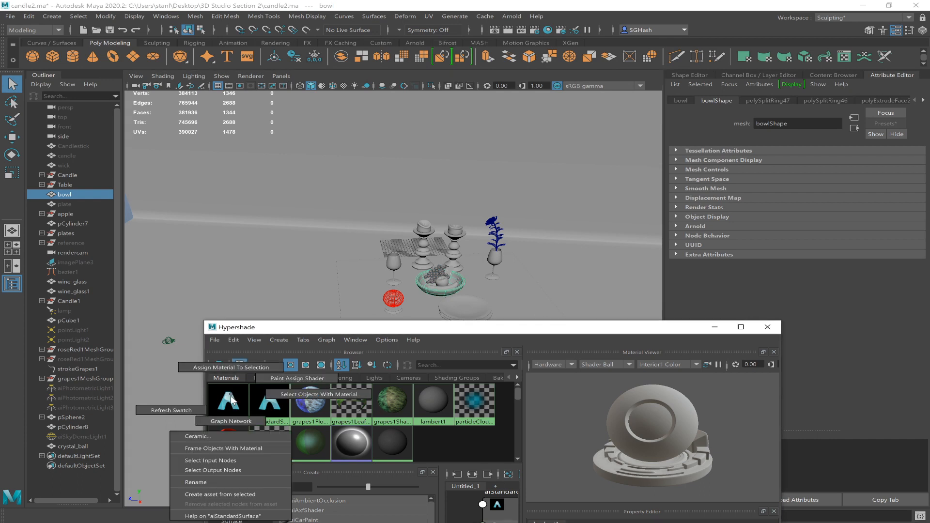
{"action": "left_click", "coordinate": [228, 368]}
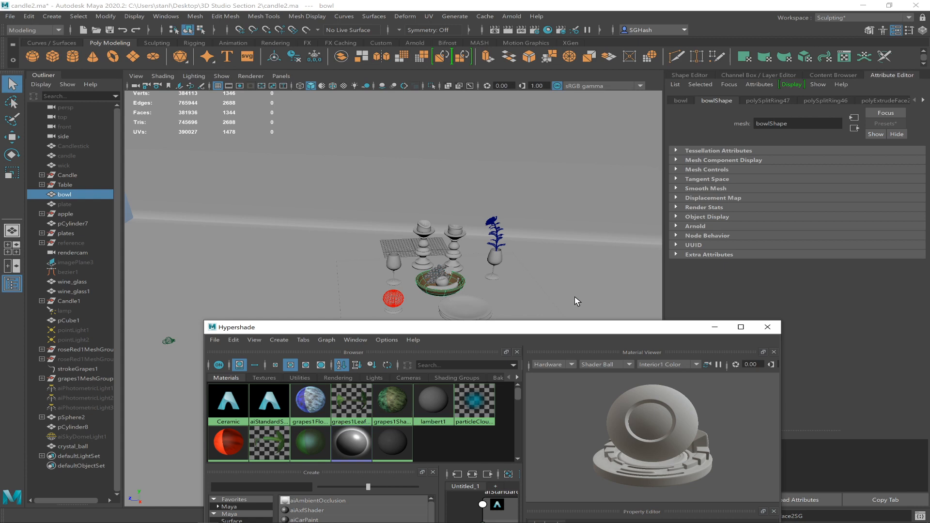
{"action": "left_click", "coordinate": [710, 325]}
{"action": "key", "text": "f"}
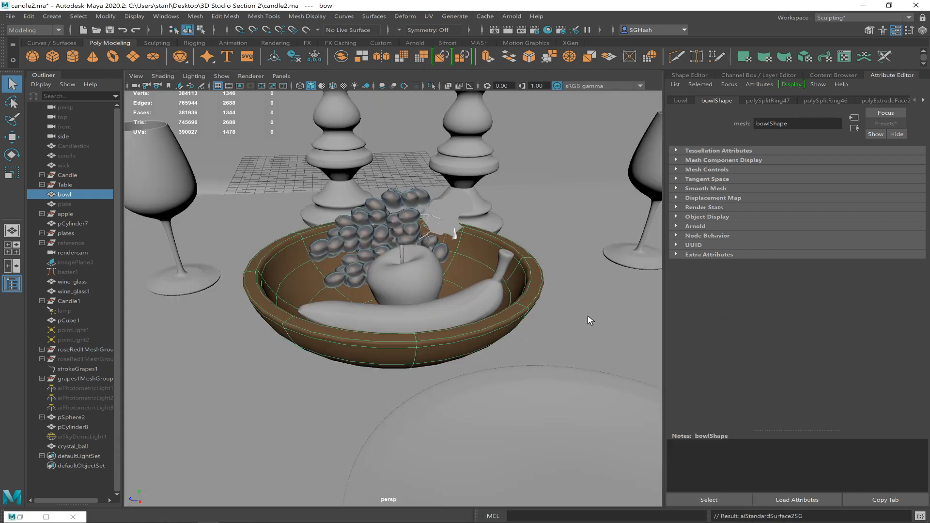
{"action": "left_click_drag", "start_coordinate": [485, 341], "coordinate": [444, 312], "text": "alt"}
{"action": "scroll", "coordinate": [470, 319], "scroll_direction": "down", "scroll_amount": 4}
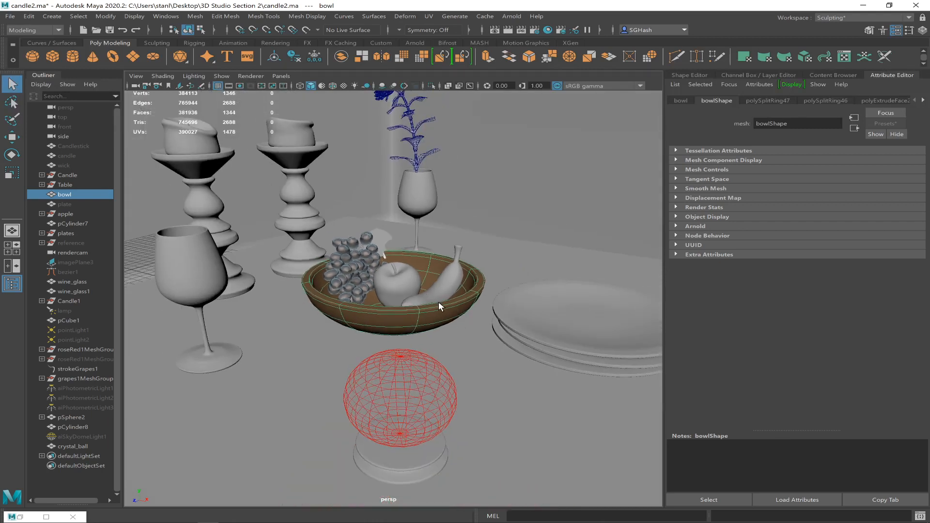
Bring back the Hypershade, select the Ceramic material and maximize the window.
{"action": "key", "text": "alt+Tab"}
{"action": "key", "text": "alt+Tab"}
{"action": "key", "text": "alt+Tab"}
{"action": "key", "text": "alt+Tab"}
{"action": "key", "text": "alt+Tab"}
{"action": "key", "text": "alt+Tab"}
{"action": "key", "text": "alt+Tab"}
{"action": "left_click", "coordinate": [20, 516]}
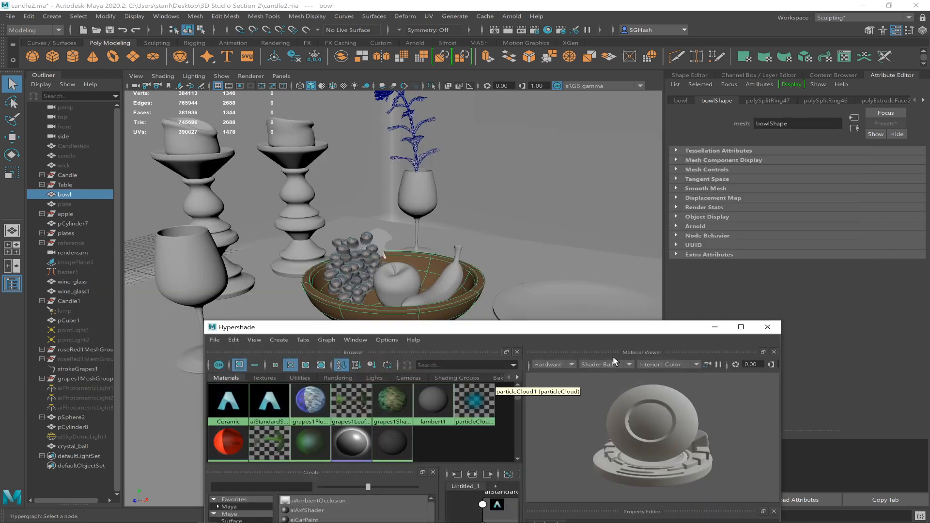
{"action": "left_click_drag", "start_coordinate": [635, 328], "coordinate": [690, 112]}
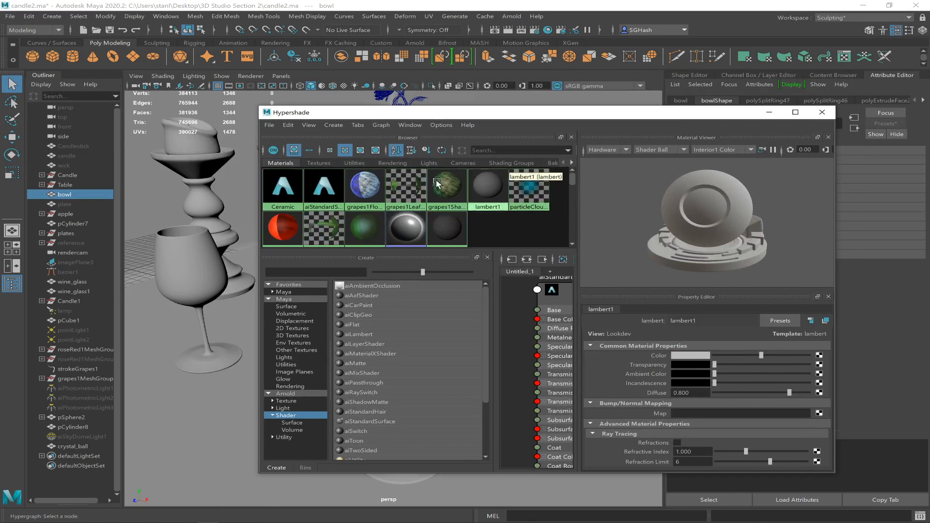
{"action": "left_click", "coordinate": [290, 189]}
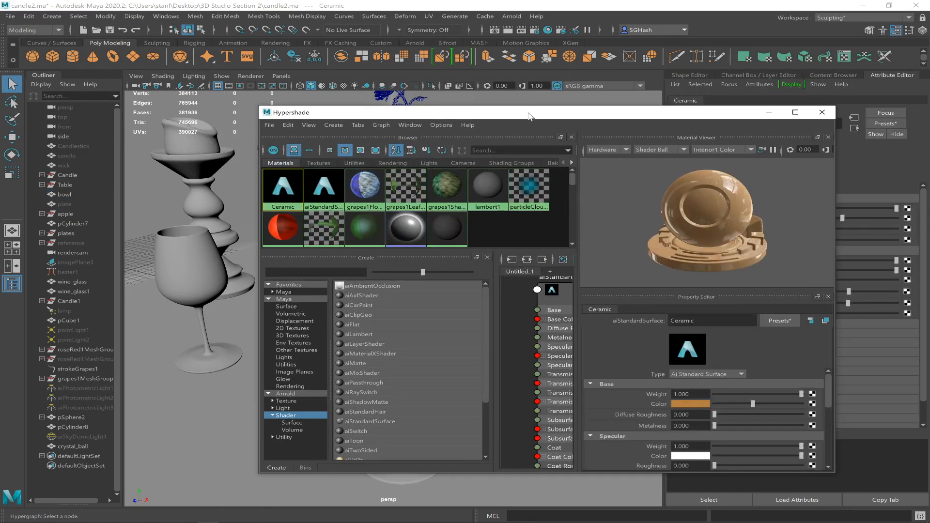
{"action": "double_click", "coordinate": [528, 112]}
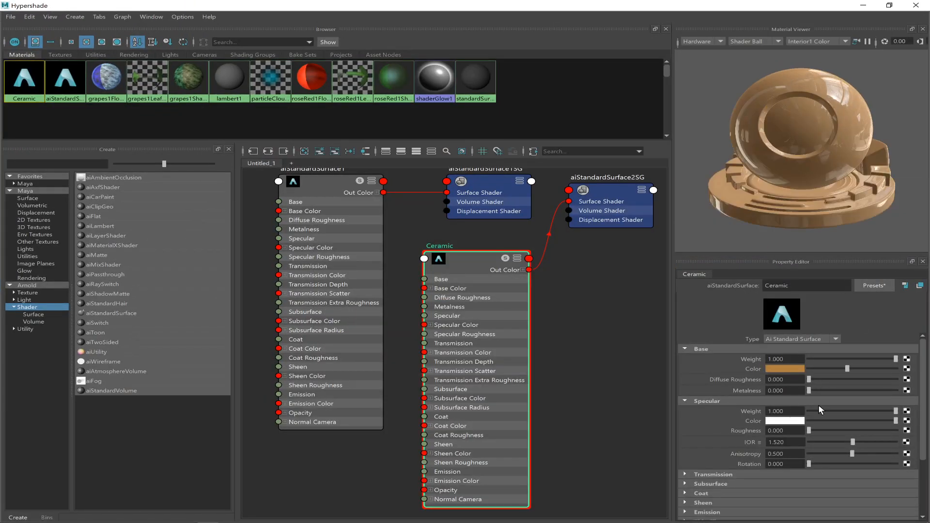
Try the Ceramic material's diffuse roughness at 1.000 and return it to 0.
{"action": "left_click", "coordinate": [692, 348]}
{"action": "left_click", "coordinate": [692, 346]}
{"action": "left_click_drag", "start_coordinate": [814, 378], "coordinate": [917, 383]}
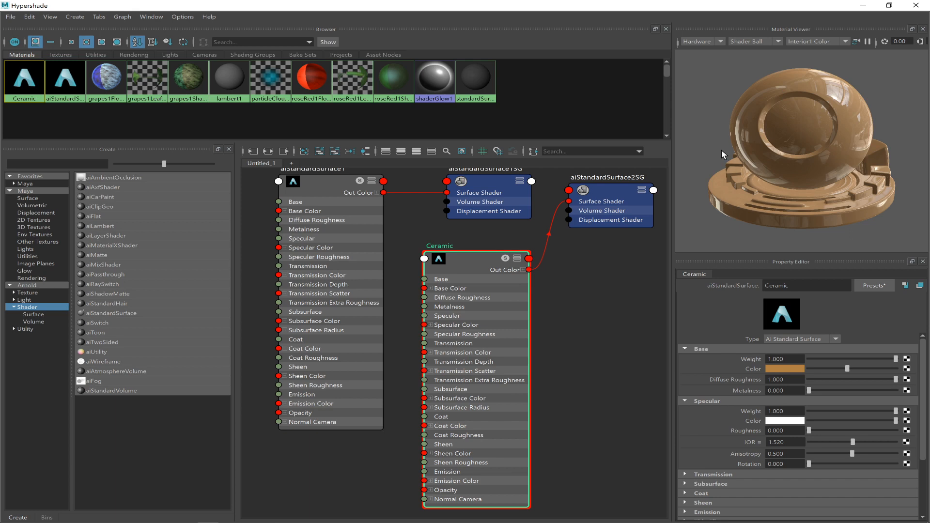
{"action": "left_click", "coordinate": [877, 377]}
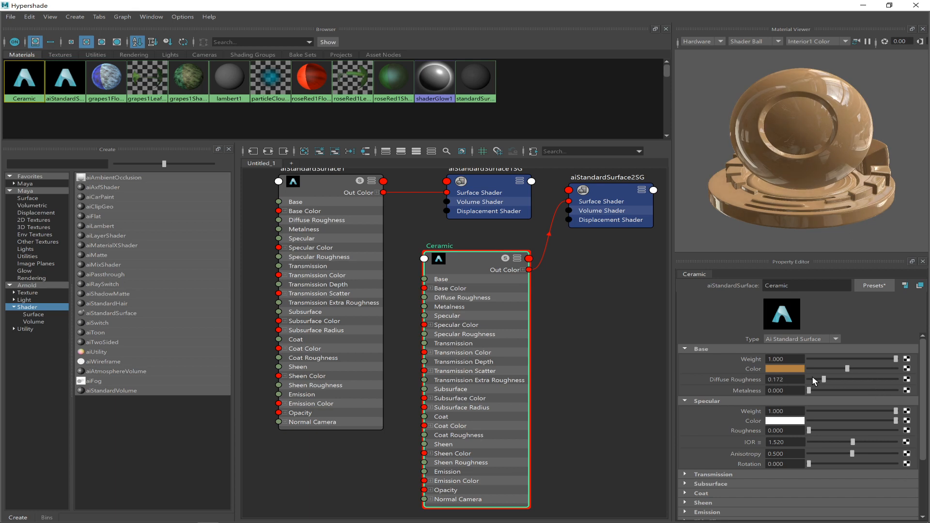
{"action": "left_click_drag", "start_coordinate": [861, 376], "coordinate": [905, 383]}
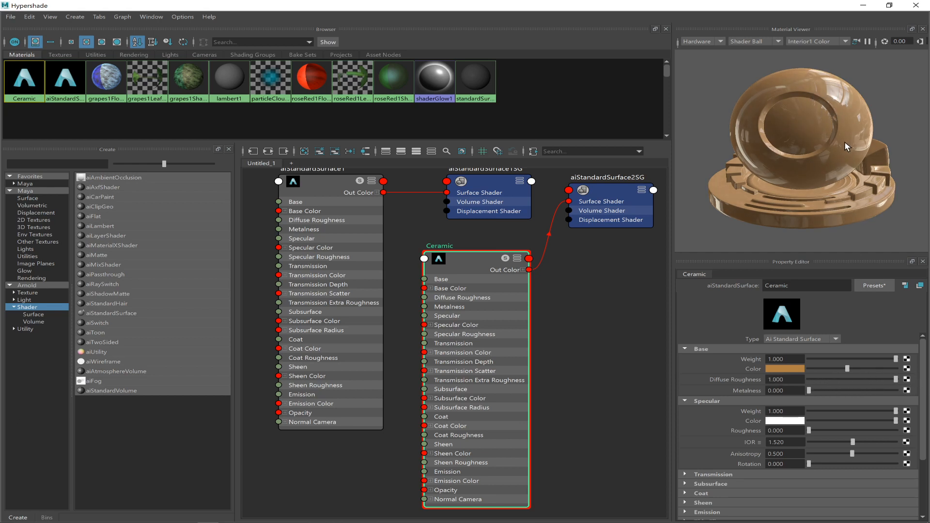
{"action": "left_click_drag", "start_coordinate": [890, 378], "coordinate": [790, 382]}
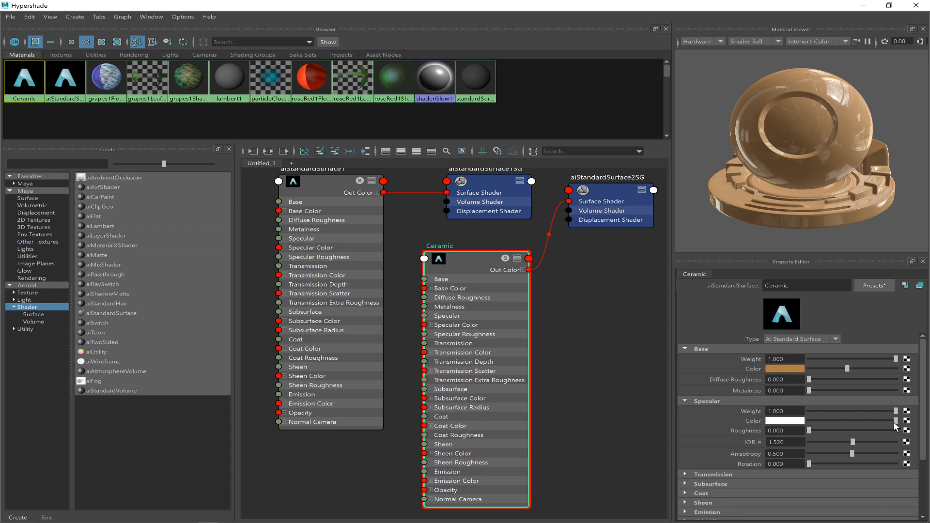
Reduce the Ceramic material's specular weight to 0.363 for a weaker reflection.
{"action": "left_click_drag", "start_coordinate": [896, 411], "coordinate": [844, 410]}
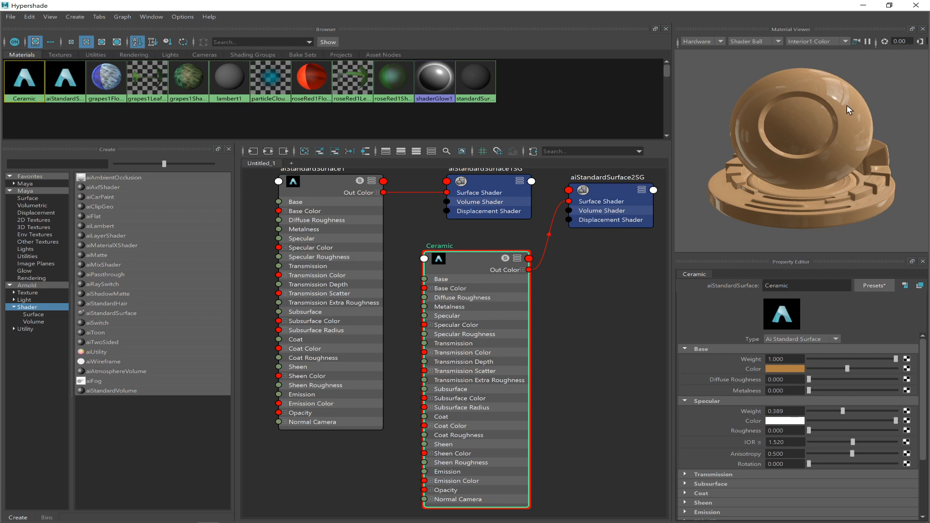
{"action": "left_click_drag", "start_coordinate": [836, 409], "coordinate": [815, 410]}
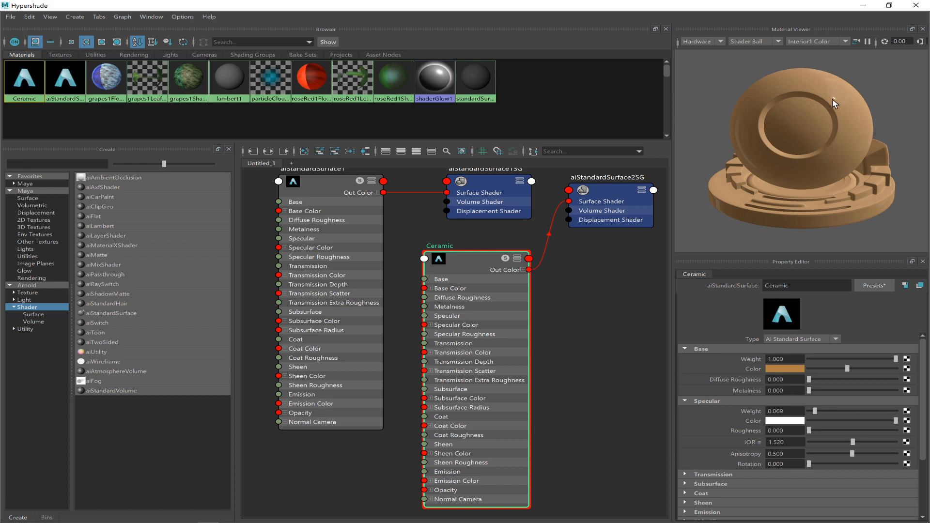
{"action": "left_click_drag", "start_coordinate": [814, 409], "coordinate": [867, 410]}
{"action": "left_click_drag", "start_coordinate": [806, 401], "coordinate": [841, 408]}
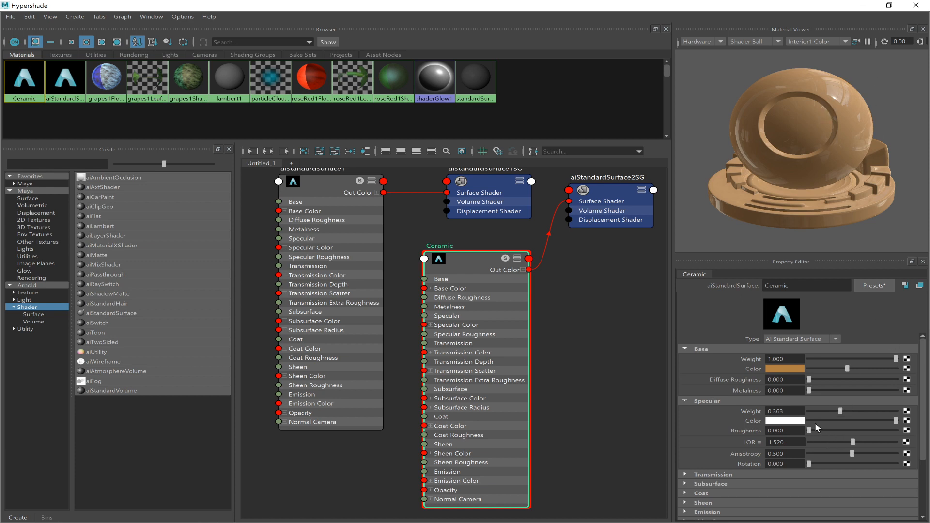
Set the Ceramic material's specular roughness to 0.505 and its diffuse roughness to 0.908.
{"action": "mouse_move", "coordinate": [810, 430]}
{"action": "left_mouse_down"}
{"action": "mouse_move", "coordinate": [833, 431]}
{"action": "mouse_move", "coordinate": [794, 432]}
{"action": "left_mouse_up"}
{"action": "left_click_drag", "start_coordinate": [812, 429], "coordinate": [830, 429]}
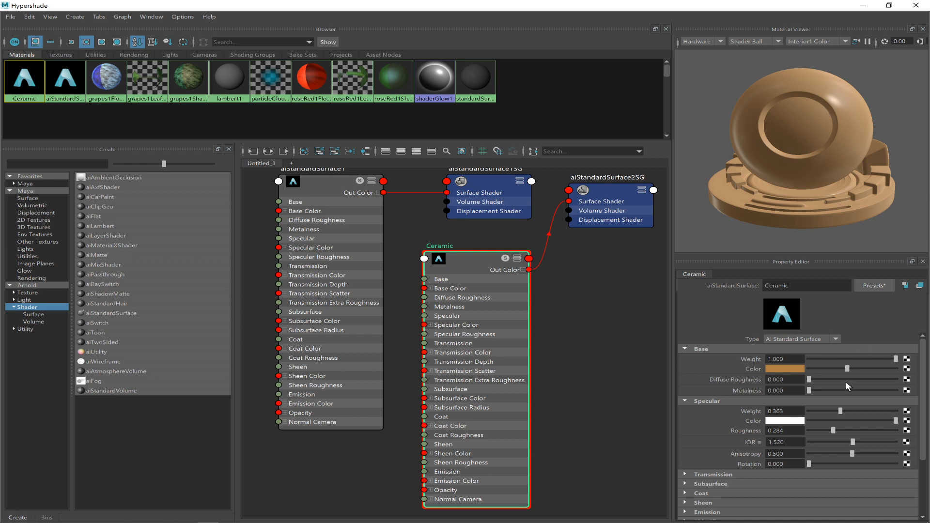
{"action": "left_click_drag", "start_coordinate": [809, 379], "coordinate": [888, 380]}
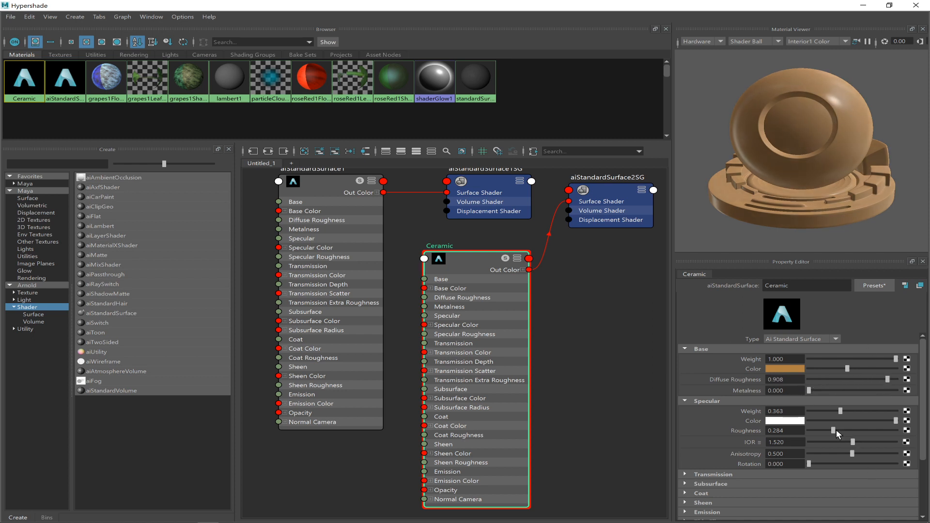
{"action": "left_click_drag", "start_coordinate": [832, 429], "coordinate": [853, 431]}
Try the Ceramic material's transmission weight at 0.700 and 1.000 and return it to 0.
{"action": "scroll", "coordinate": [775, 412], "scroll_direction": "down", "scroll_amount": 3}
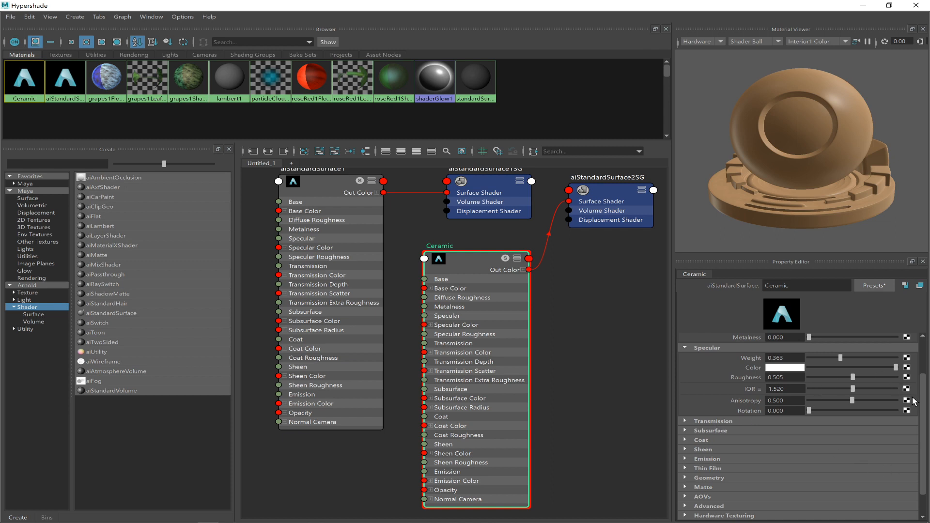
{"action": "scroll", "coordinate": [923, 407], "scroll_direction": "down", "scroll_amount": 2}
{"action": "scroll", "coordinate": [899, 359], "scroll_direction": "up", "scroll_amount": 5}
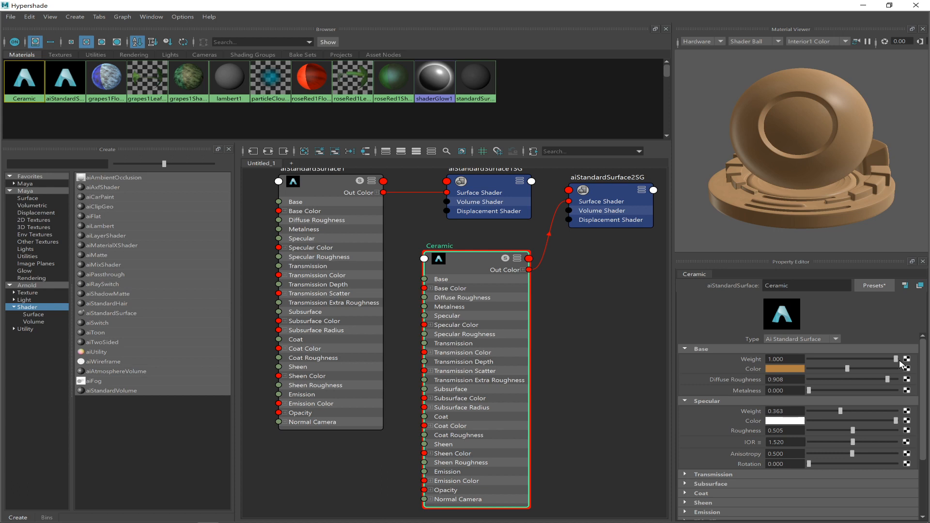
{"action": "scroll", "coordinate": [899, 361], "scroll_direction": "down", "scroll_amount": 1}
{"action": "scroll", "coordinate": [896, 370], "scroll_direction": "up", "scroll_amount": 1}
{"action": "scroll", "coordinate": [927, 402], "scroll_direction": "down", "scroll_amount": 2}
{"action": "left_click_drag", "start_coordinate": [929, 403], "coordinate": [929, 405]}
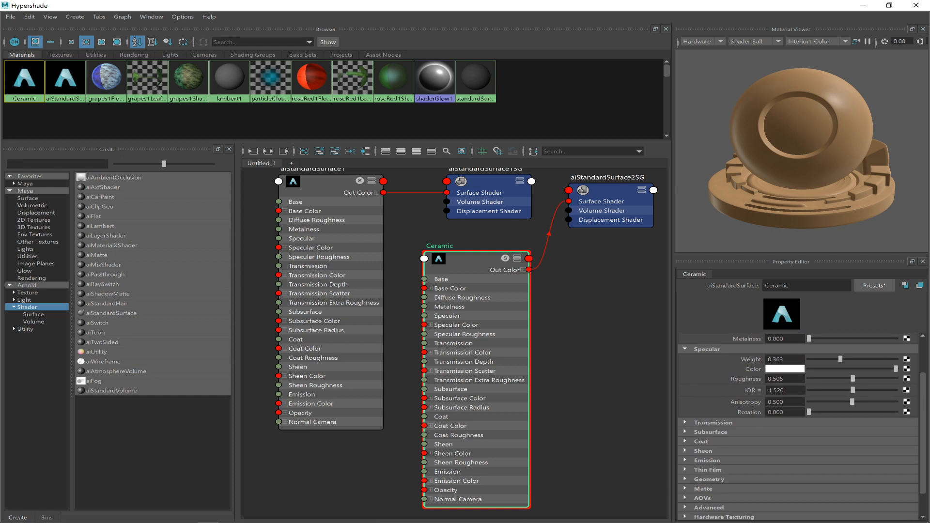
{"action": "left_click", "coordinate": [716, 422]}
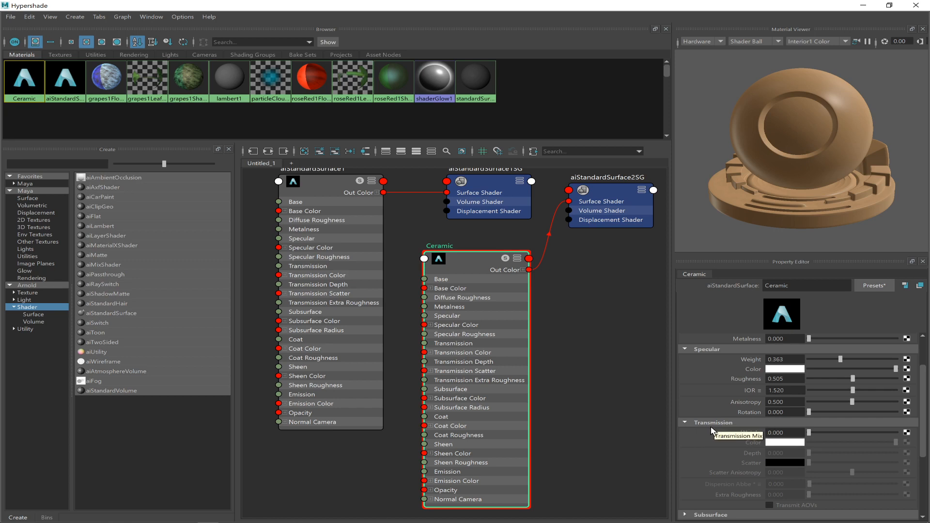
{"action": "left_click_drag", "start_coordinate": [807, 431], "coordinate": [870, 432]}
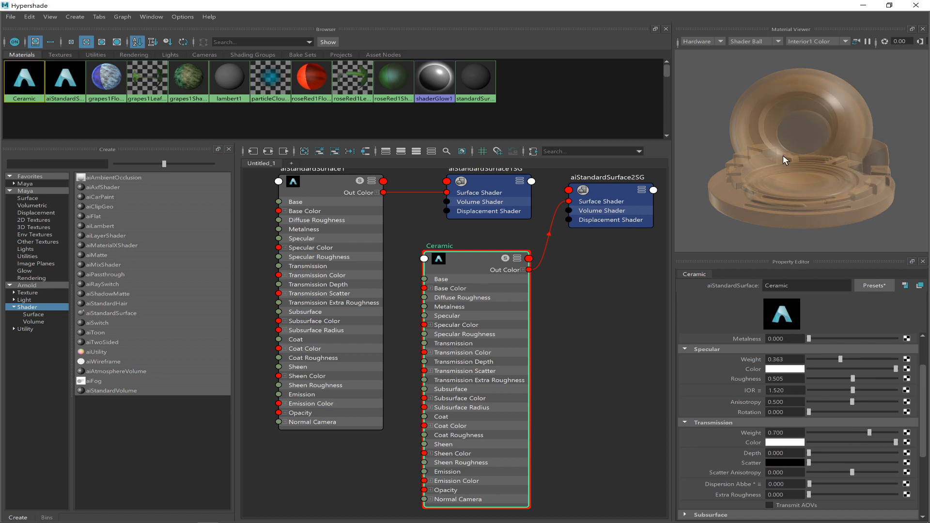
{"action": "left_click", "coordinate": [865, 435]}
{"action": "left_click_drag", "start_coordinate": [839, 432], "coordinate": [893, 429]}
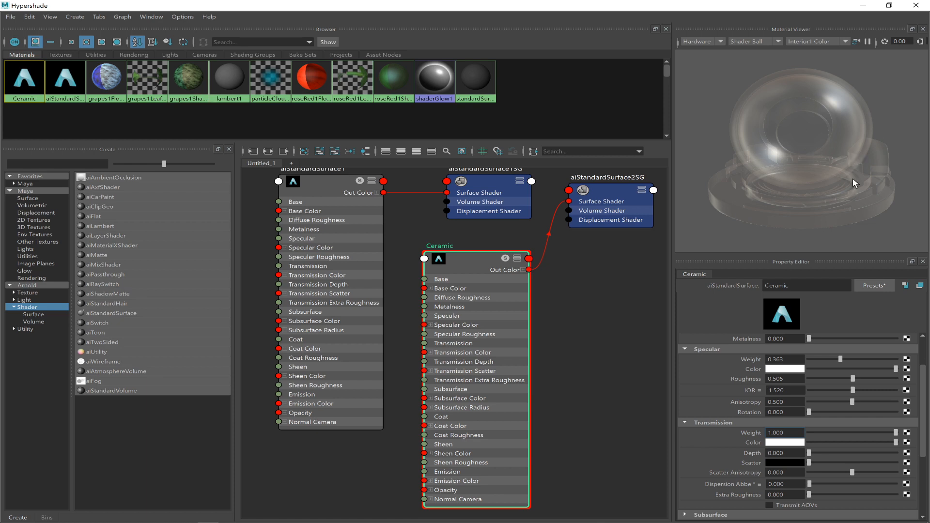
{"action": "key", "text": "Return"}
{"action": "left_click_drag", "start_coordinate": [895, 433], "coordinate": [804, 435]}
Minimize the Hypershade and look at the table scene through the rendercam camera.
{"action": "left_click_drag", "start_coordinate": [784, 7], "coordinate": [605, 131]}
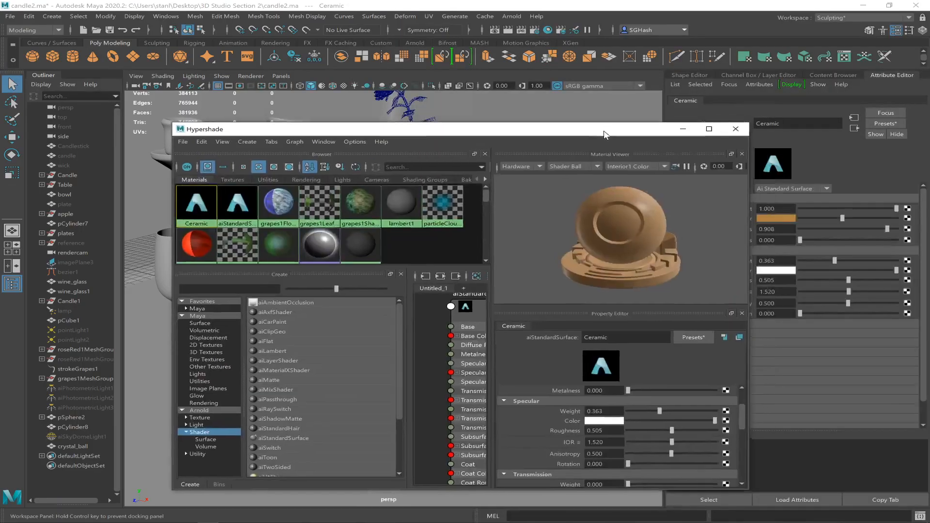
{"action": "left_click", "coordinate": [677, 131]}
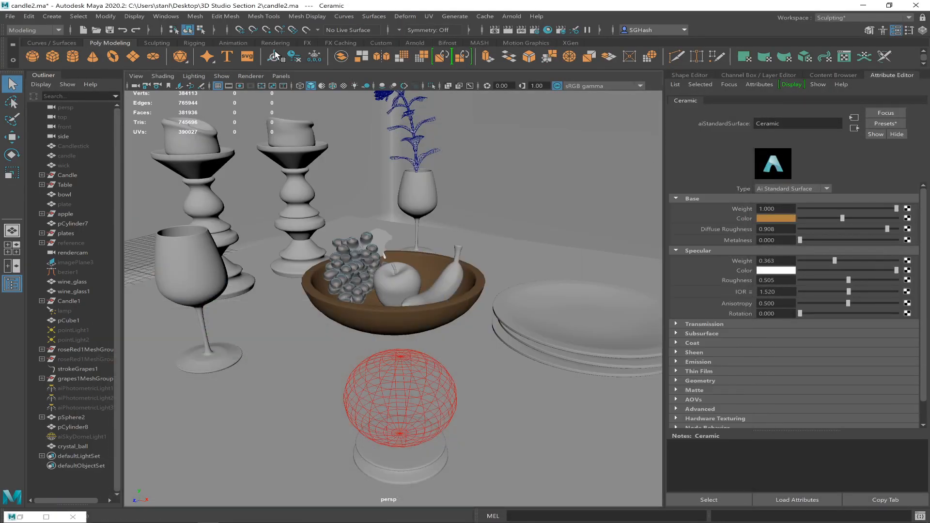
{"action": "left_click", "coordinate": [280, 76]}
{"action": "mouse_move", "coordinate": [343, 90]}
{"action": "left_click", "coordinate": [409, 96]}
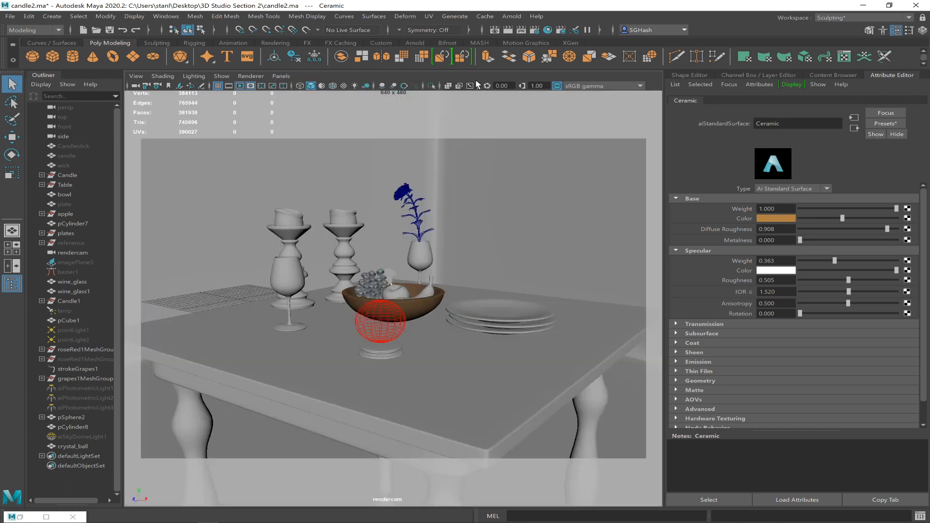
Open the Render View maximized and render a rectangular region around the middle of the frame.
{"action": "left_click", "coordinate": [494, 30]}
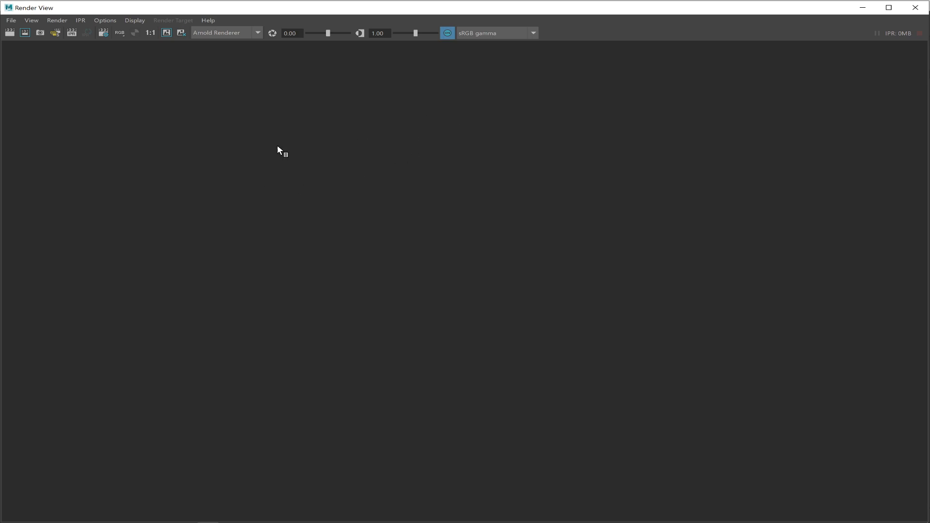
{"action": "left_click", "coordinate": [521, 1]}
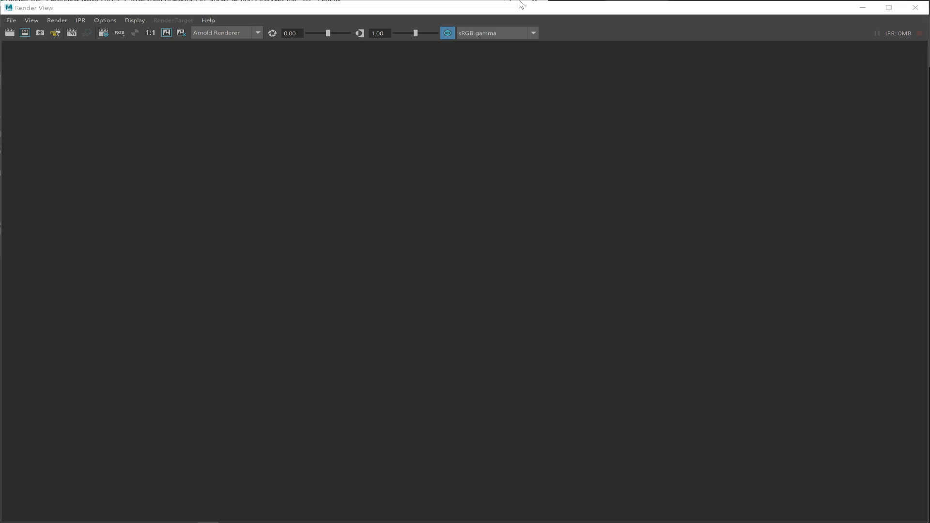
{"action": "double_click", "coordinate": [514, 9]}
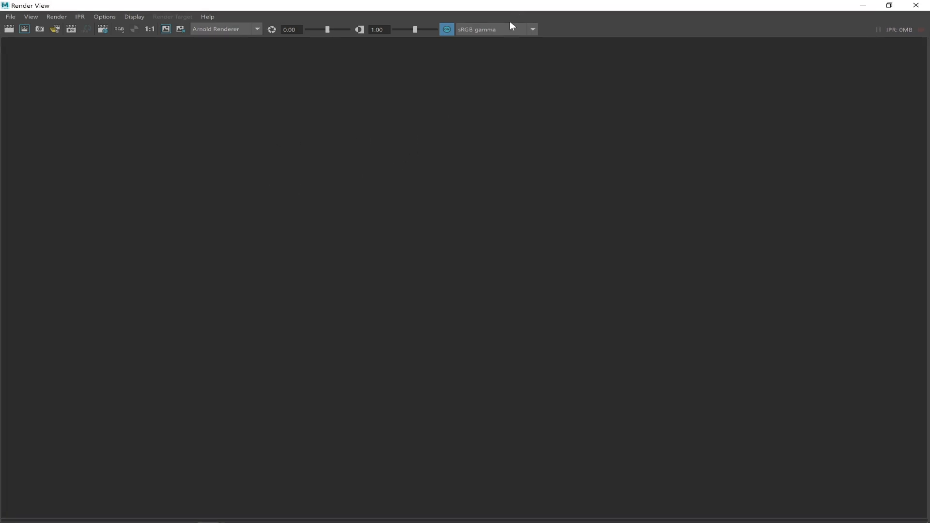
{"action": "left_click", "coordinate": [23, 31]}
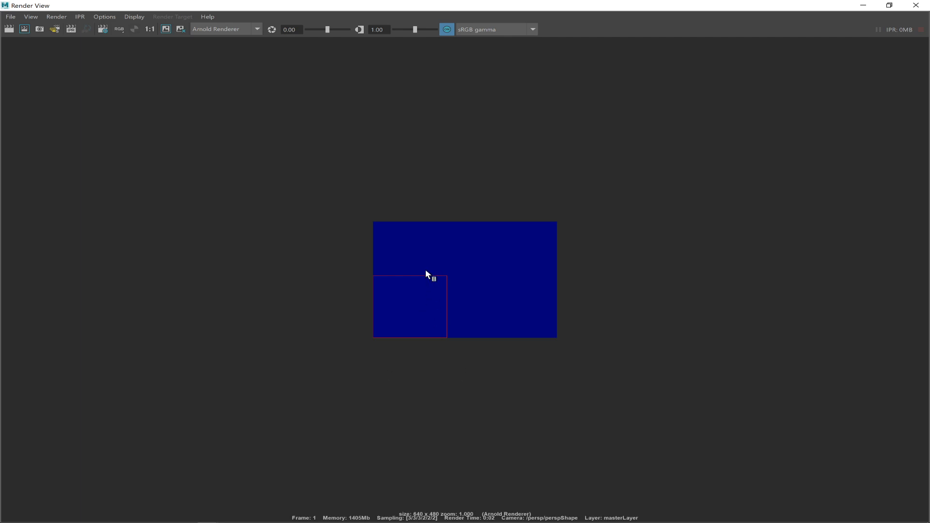
{"action": "left_click_drag", "start_coordinate": [420, 246], "coordinate": [516, 309]}
Restore the Render View to a smaller window and render a region around the middle of the frame from the rendercam camera.
{"action": "left_click_drag", "start_coordinate": [601, 7], "coordinate": [624, 52]}
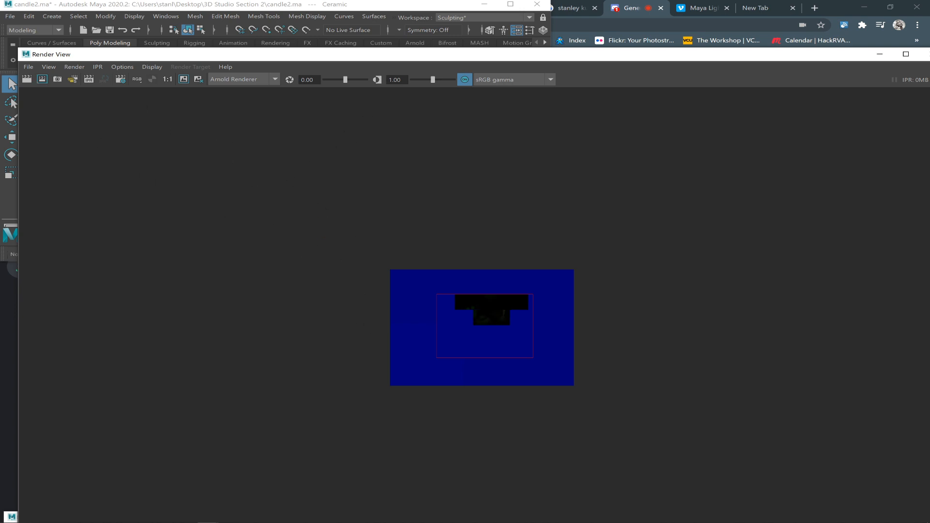
{"action": "left_click_drag", "start_coordinate": [251, 57], "coordinate": [289, 85]}
{"action": "left_click", "coordinate": [114, 96]}
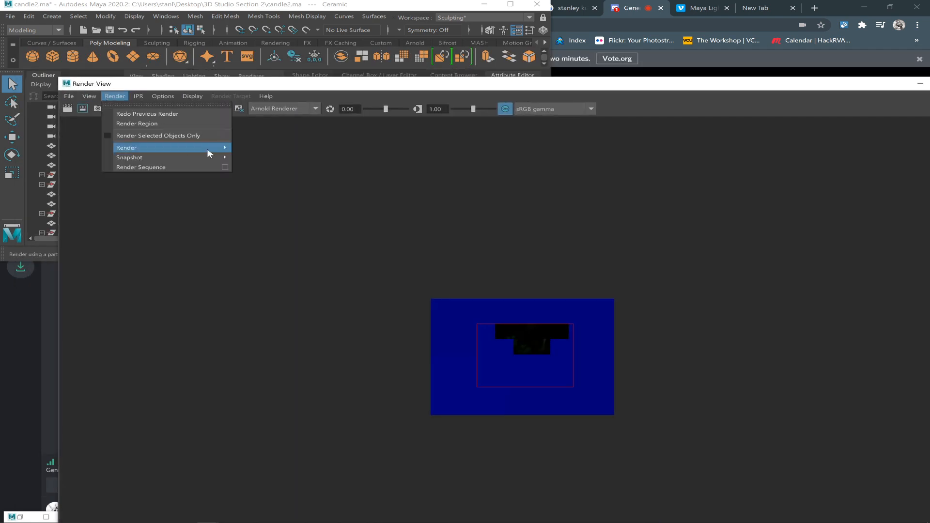
{"action": "mouse_move", "coordinate": [208, 149]}
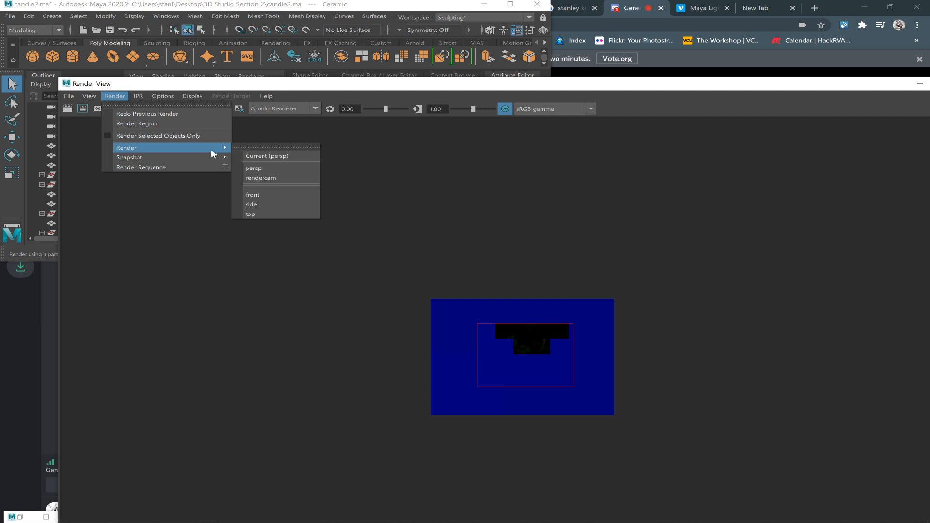
{"action": "left_click", "coordinate": [279, 178]}
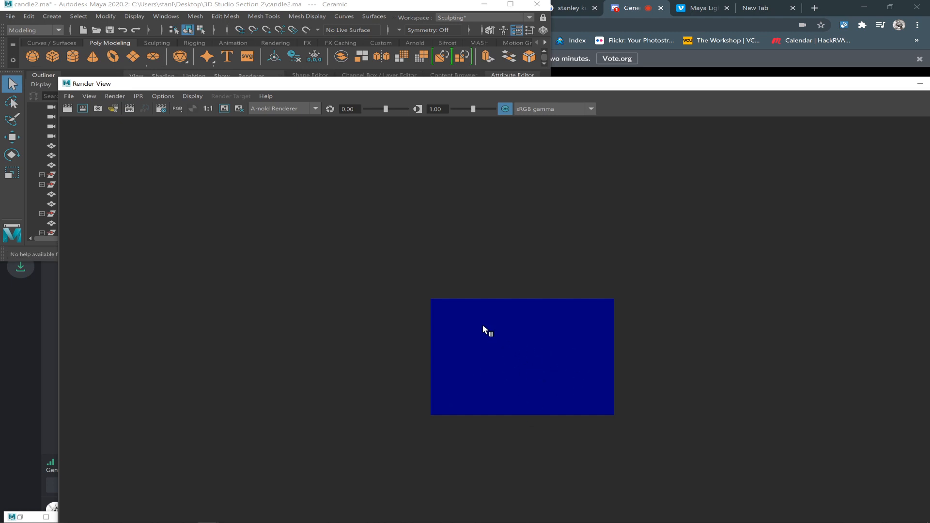
{"action": "left_click_drag", "start_coordinate": [515, 351], "coordinate": [571, 382]}
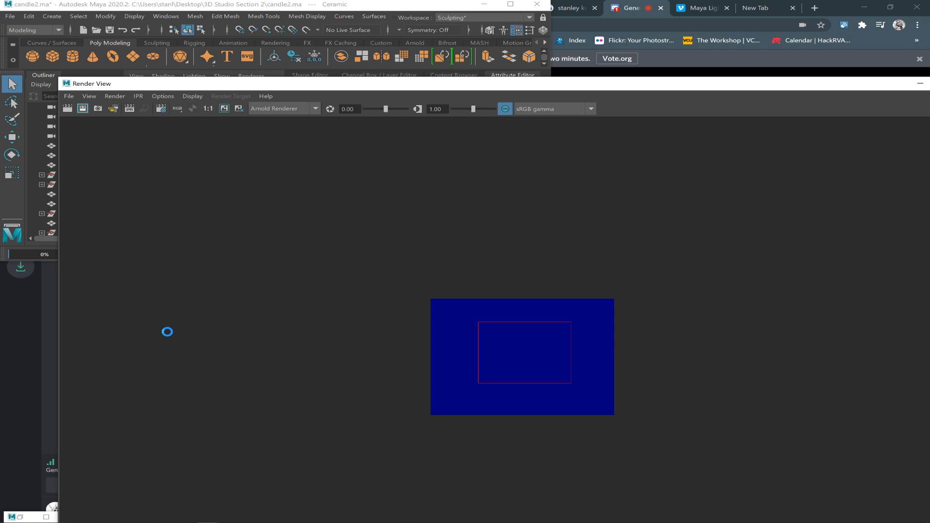
Minimize the browser window and return to Maya's Render View.
{"action": "key", "text": "alt+Tab"}
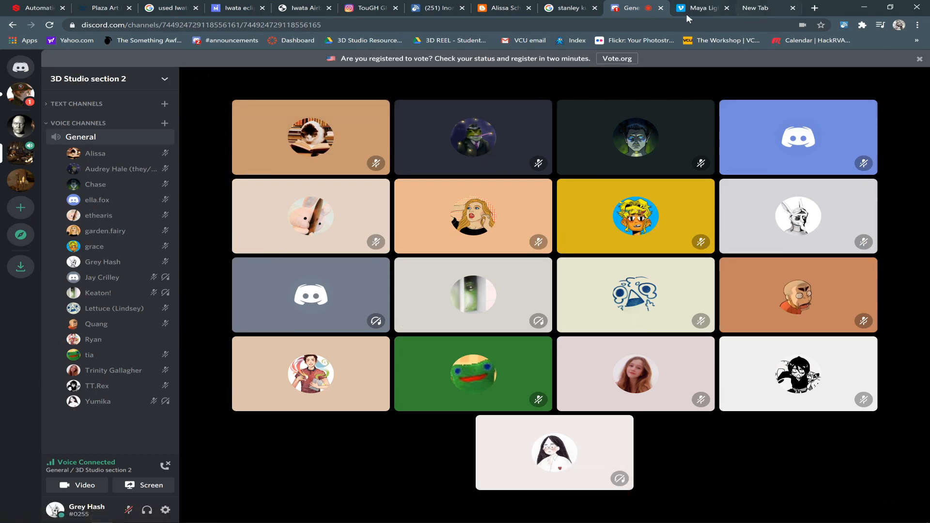
{"action": "key", "text": "alt+Tab"}
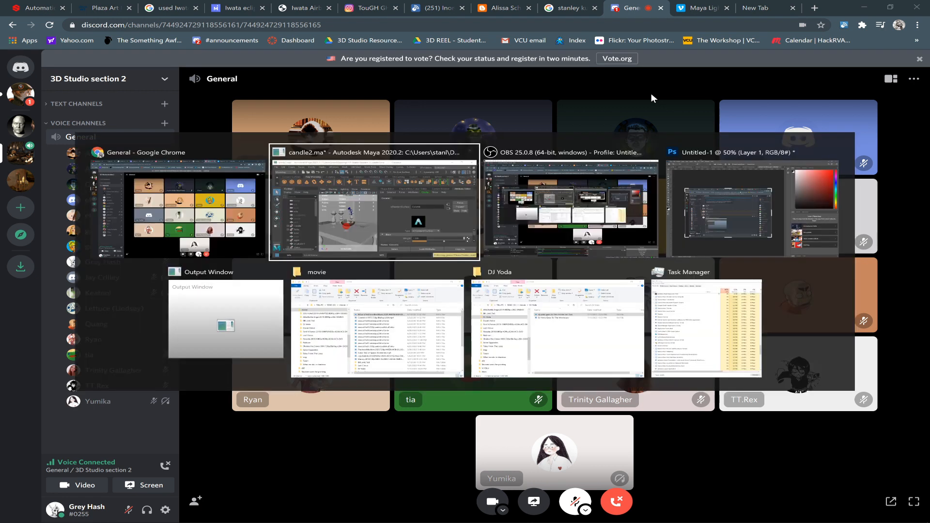
{"action": "key", "text": "alt+Tab"}
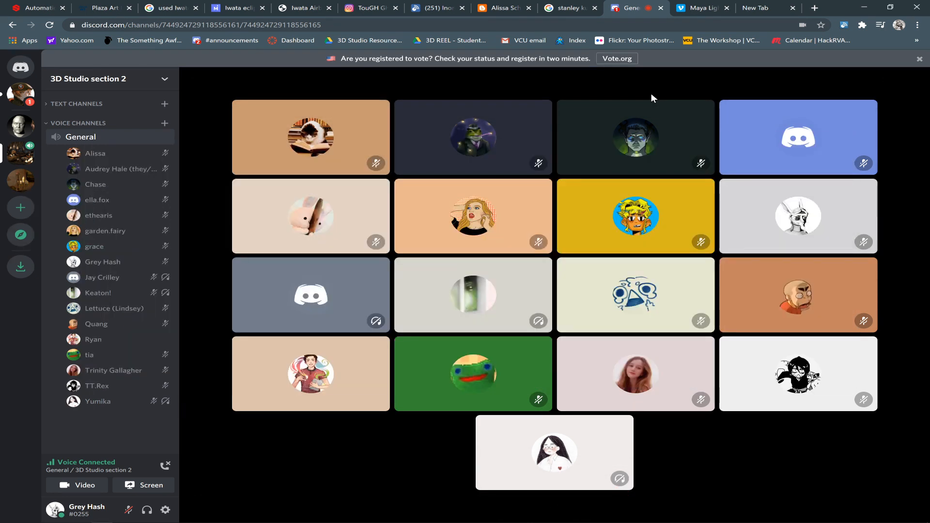
{"action": "left_click", "coordinate": [862, 8]}
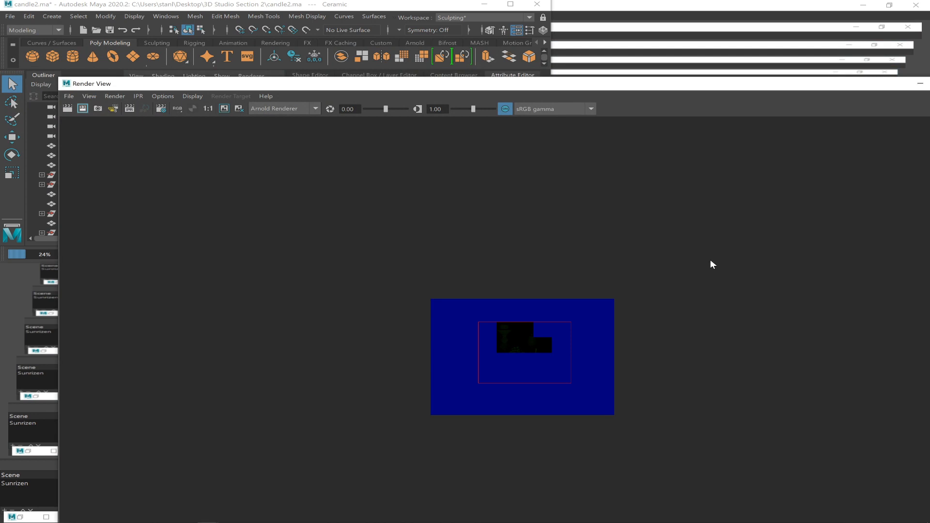
{"action": "key", "text": "alt+Tab"}
{"action": "key", "text": "alt+Tab"}
{"action": "key", "text": "alt+Tab"}
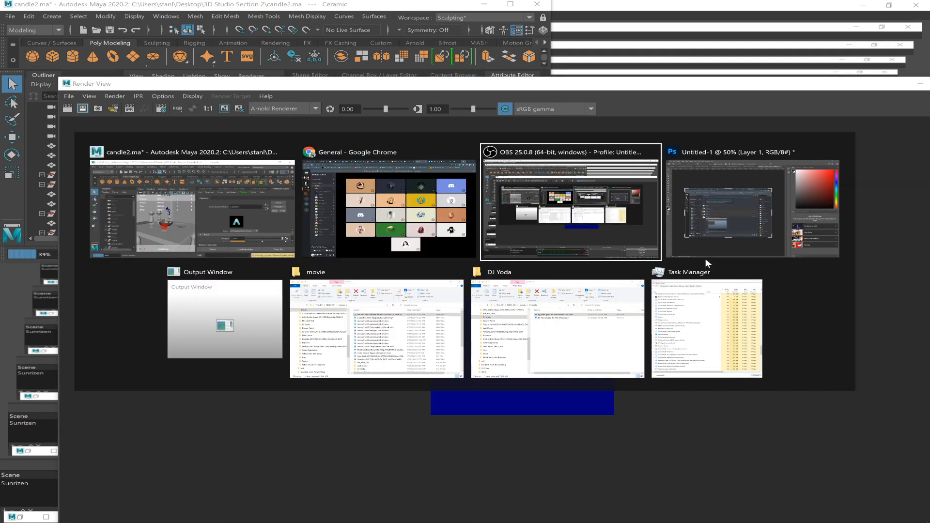
{"action": "key", "text": "alt+Tab"}
{"action": "key", "text": "alt+Tab"}
{"action": "key", "text": "alt+Tab"}
{"action": "key", "text": "alt+Tab"}
{"action": "key", "text": "alt+Tab"}
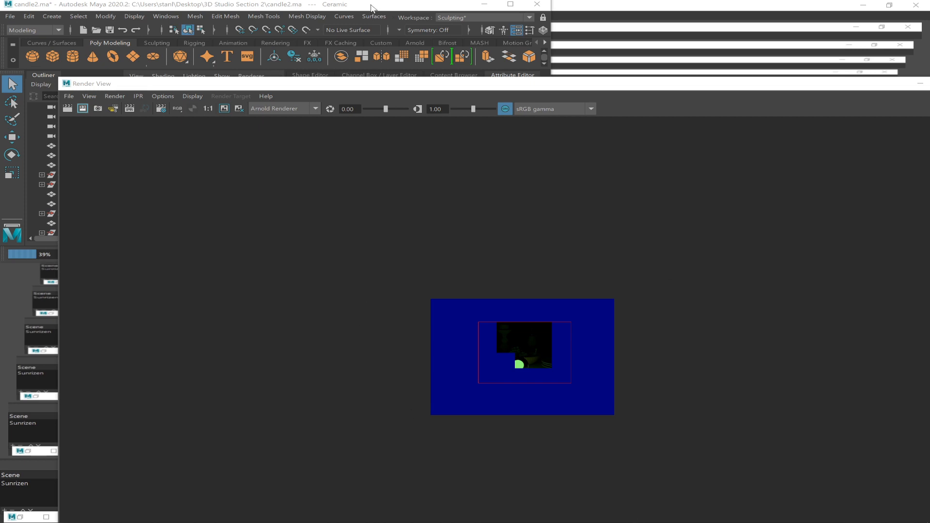
Examine the rendered region of the still life up close.
{"action": "left_click", "coordinate": [510, 386]}
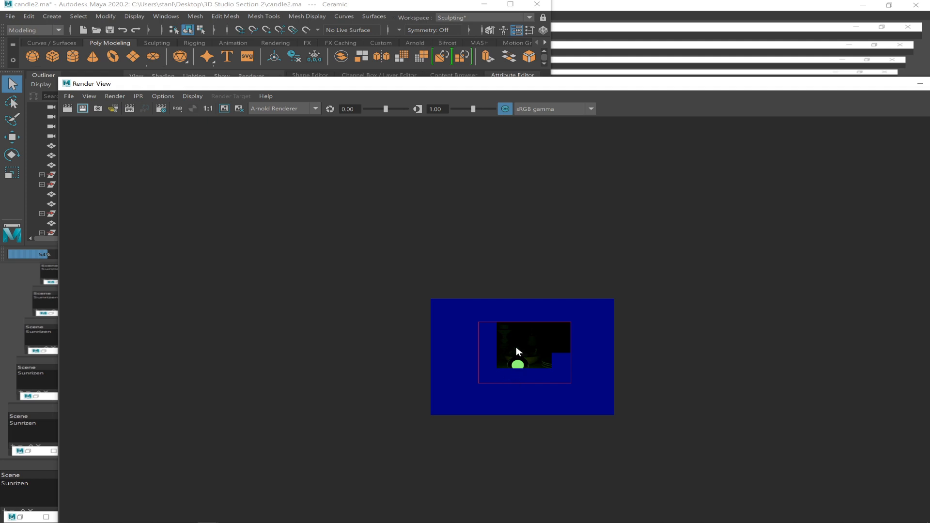
{"action": "scroll", "coordinate": [487, 333], "scroll_direction": "up", "scroll_amount": 2}
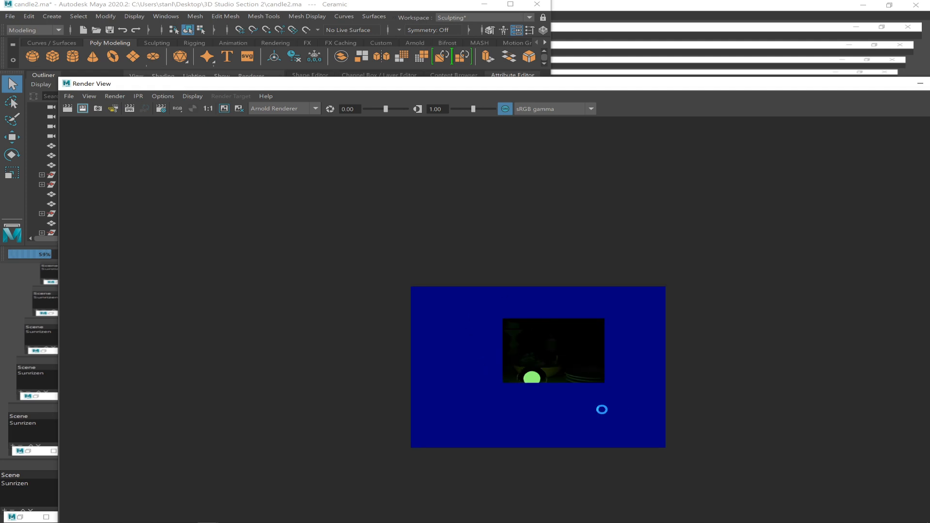
{"action": "scroll", "coordinate": [541, 367], "scroll_direction": "up", "scroll_amount": 1}
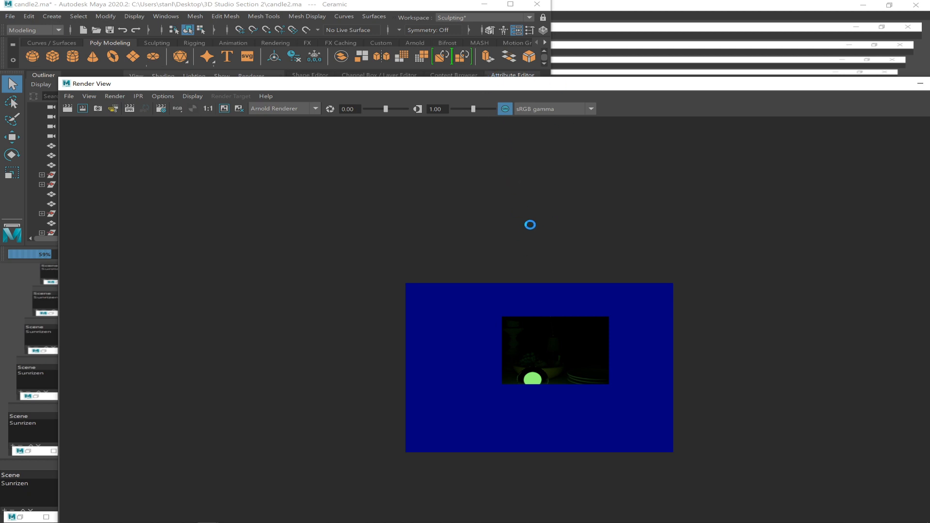
Minimize the Render View, then maximize the Maya window with the Channel Box shown.
{"action": "mouse_move", "coordinate": [208, 514]}
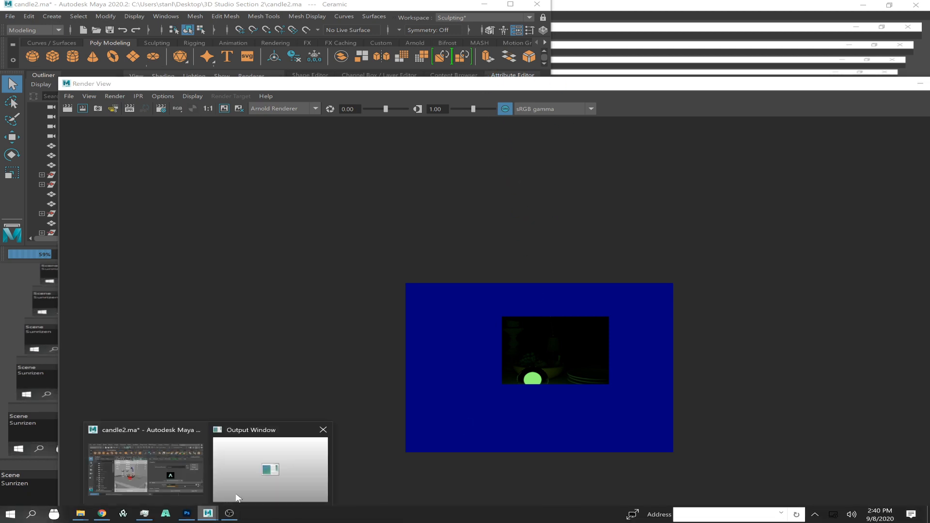
{"action": "left_click", "coordinate": [919, 83]}
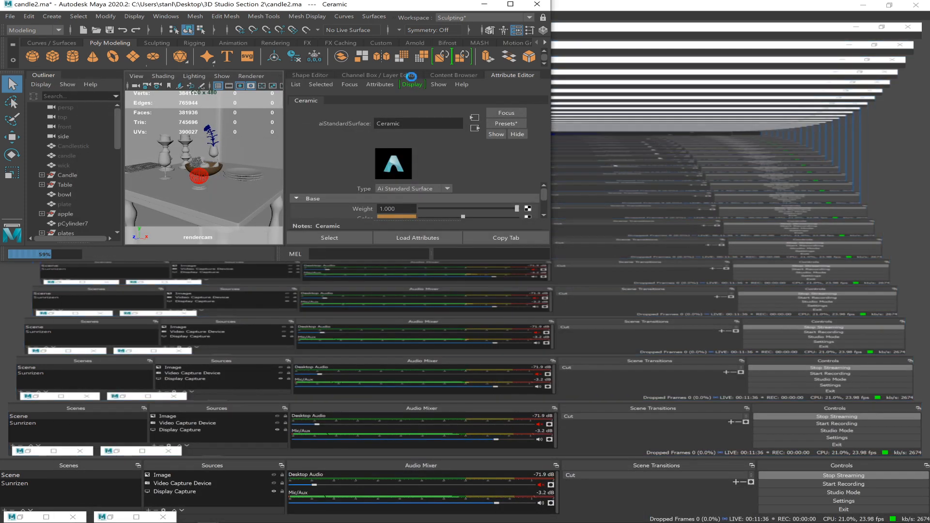
{"action": "left_click", "coordinate": [510, 4]}
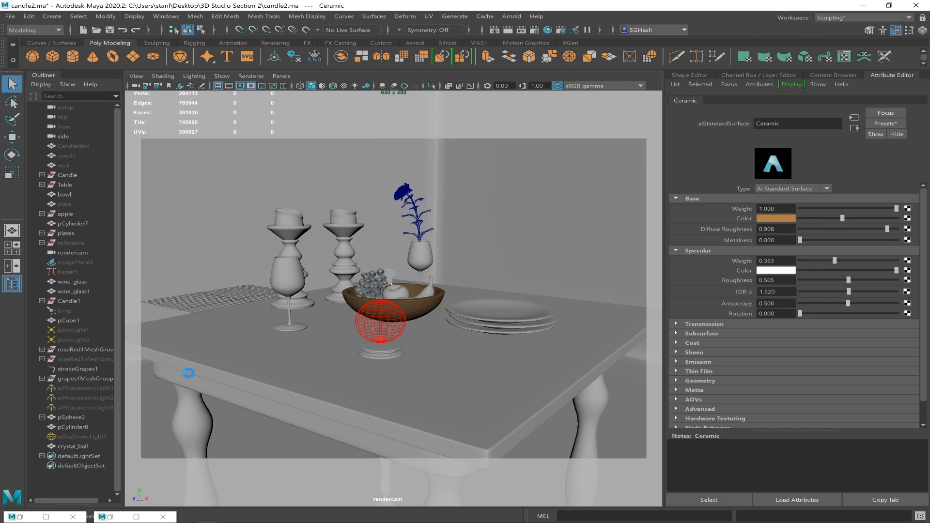
{"action": "left_click", "coordinate": [922, 30]}
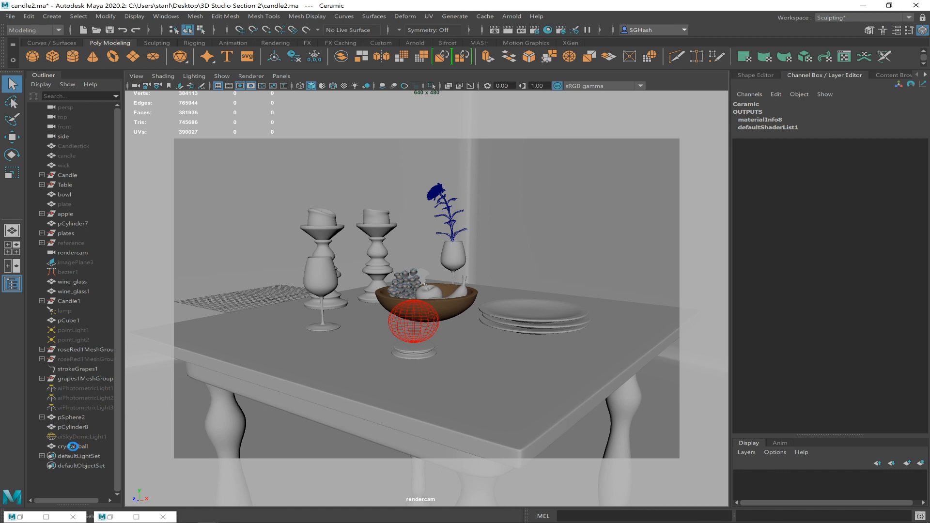
Hide the crystal_ball object and the pSphere2 light sphere inside it.
{"action": "left_click", "coordinate": [77, 446]}
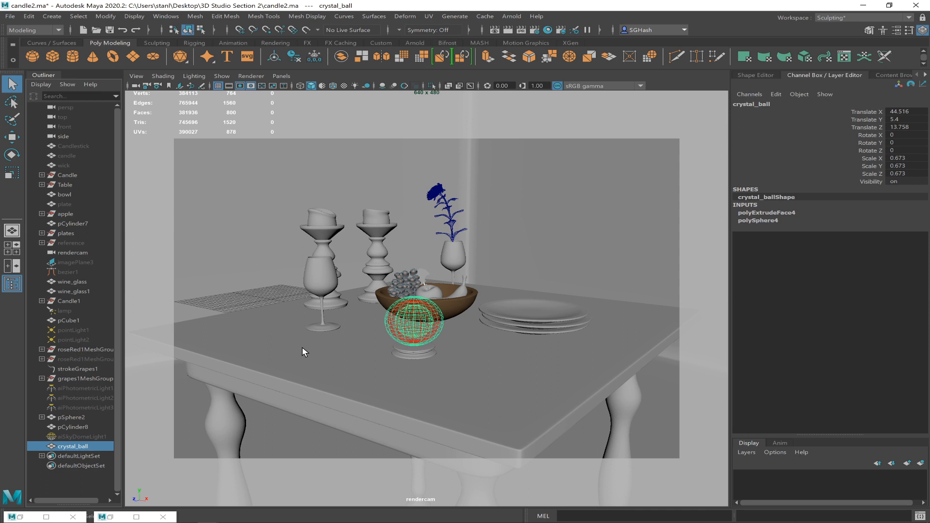
{"action": "key", "text": "h"}
{"action": "left_click", "coordinate": [426, 322]}
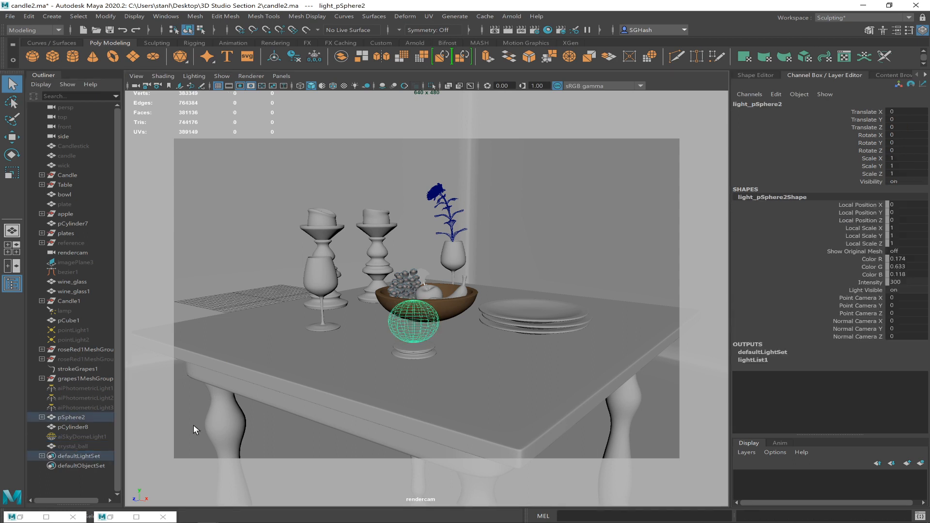
{"action": "left_click", "coordinate": [83, 416]}
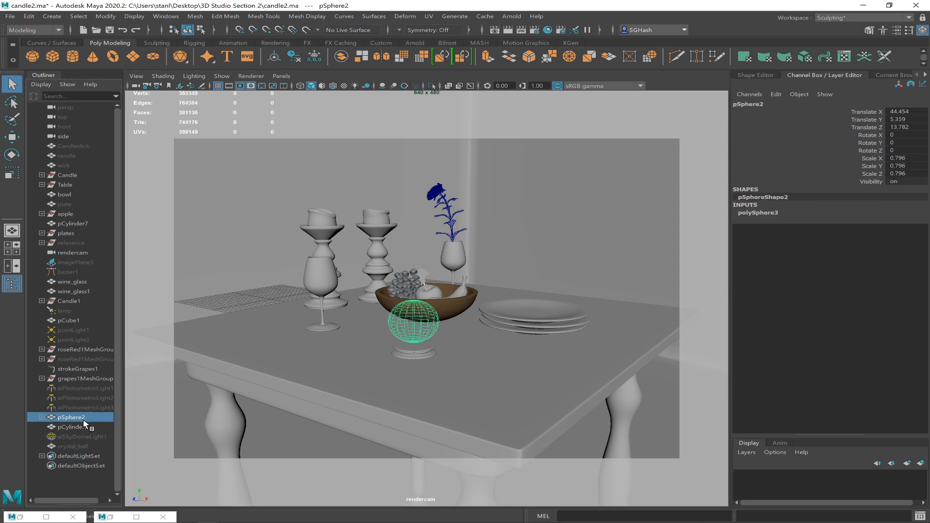
{"action": "key", "text": "h"}
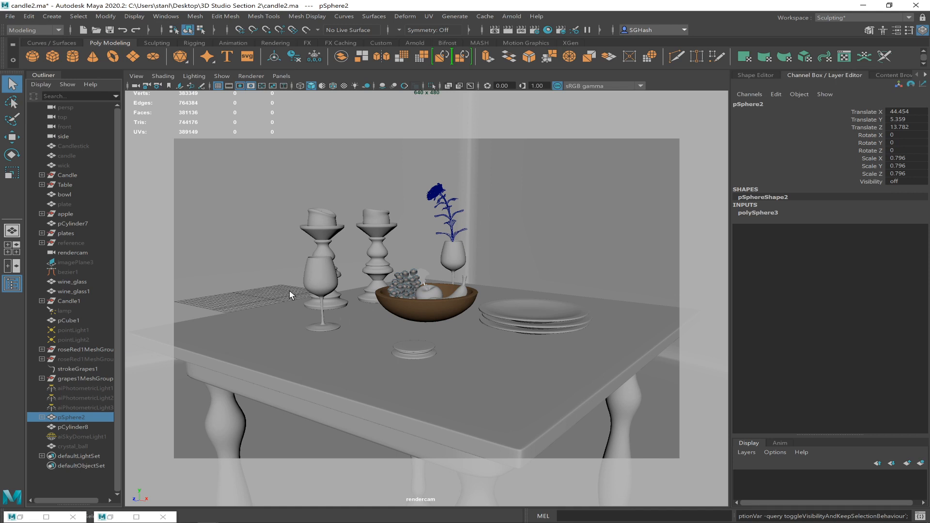
Turn on the visibility of pointLight1 and pointLight2 together.
{"action": "left_click", "coordinate": [89, 339]}
{"action": "left_click", "coordinate": [89, 329], "text": "shift"}
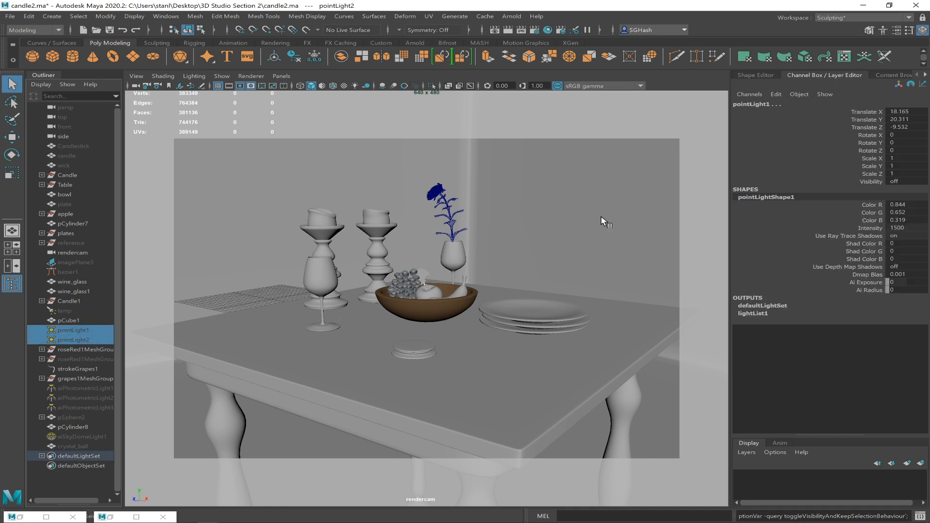
{"action": "left_click", "coordinate": [896, 181]}
{"action": "type", "text": "1"}
{"action": "key", "text": "Return"}
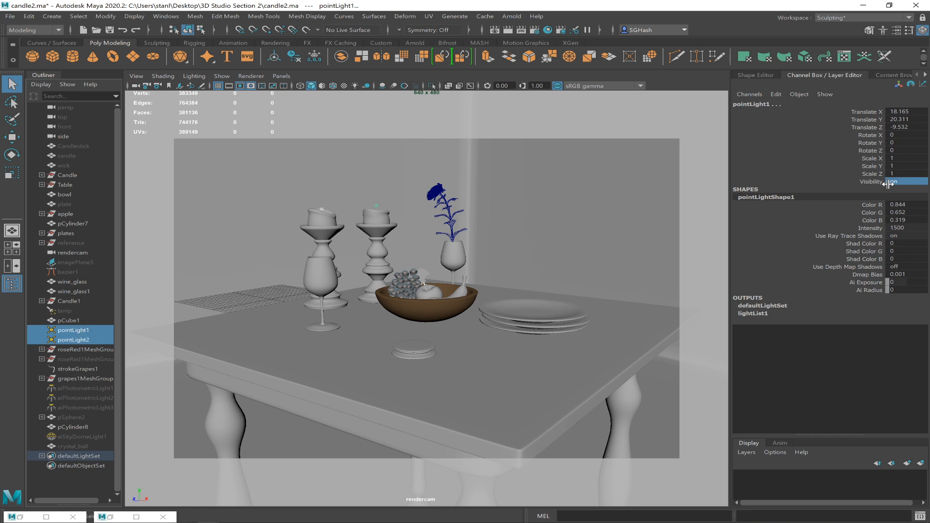
Turn on the visibility of the three photometric lights, aiPhotometricLight1 to aiPhotometricLight3.
{"action": "left_click", "coordinate": [83, 388]}
{"action": "left_click", "coordinate": [85, 408], "text": "shift"}
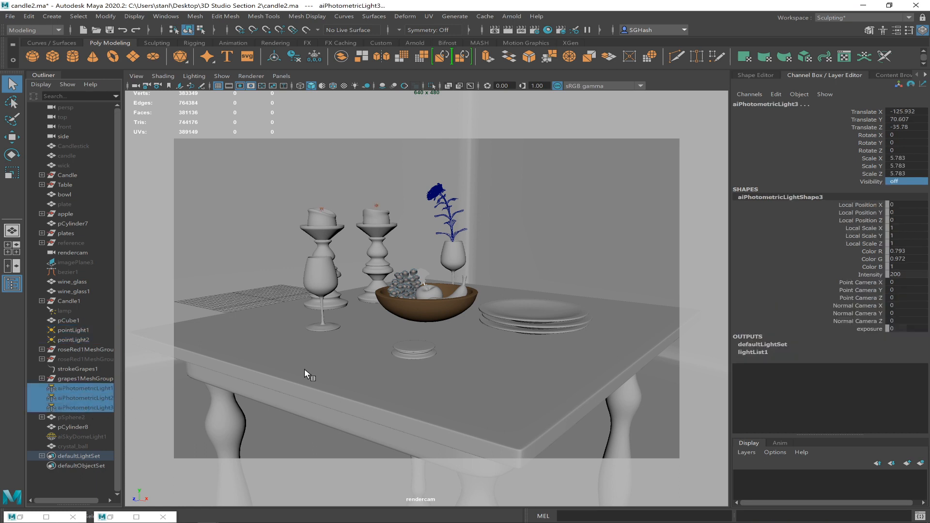
{"action": "left_click", "coordinate": [905, 181]}
{"action": "type", "text": "1"}
{"action": "key", "text": "Return"}
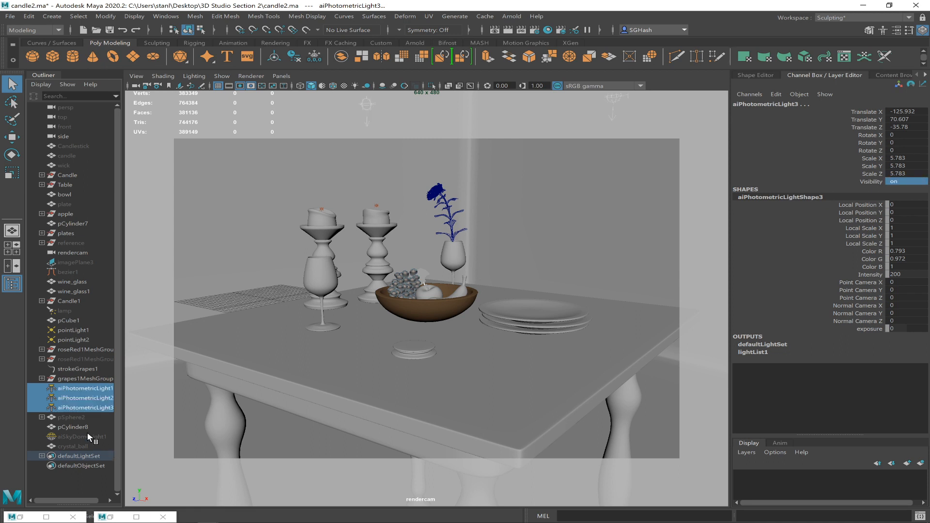
Turn on the visibility of aiSkyDomeLight1.
{"action": "left_click", "coordinate": [72, 437]}
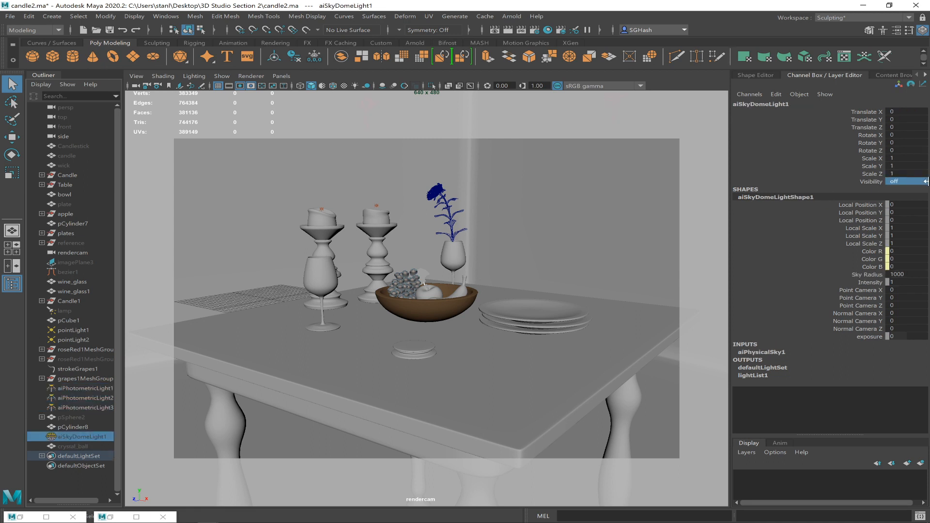
{"action": "left_click", "coordinate": [905, 181]}
{"action": "type", "text": "1"}
{"action": "key", "text": "Return"}
Open the Render View and render a region around the bowl and the round base in front of it.
{"action": "left_click", "coordinate": [494, 30]}
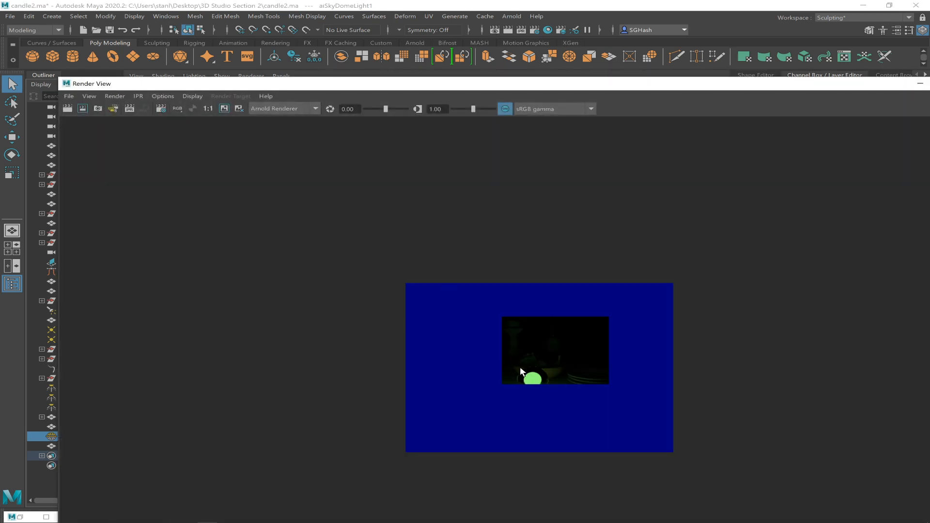
{"action": "left_click_drag", "start_coordinate": [500, 357], "coordinate": [569, 408]}
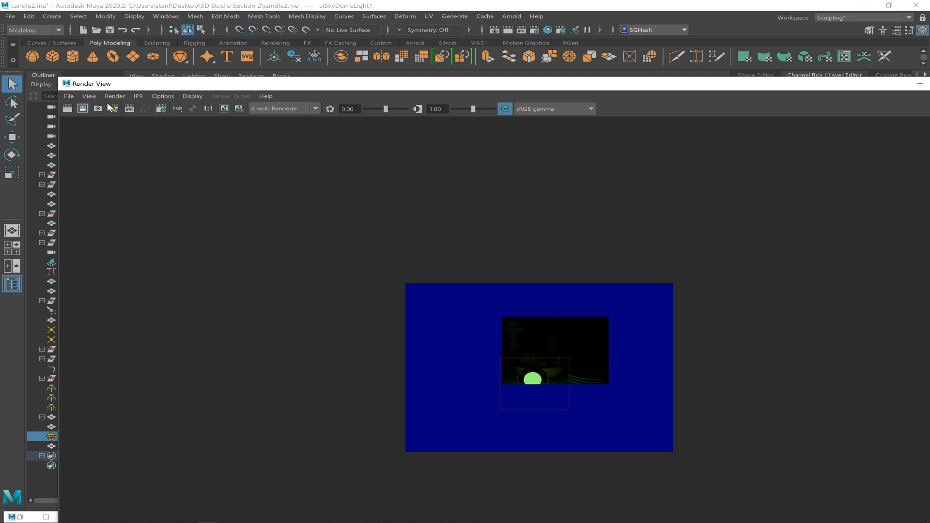
{"action": "scroll", "coordinate": [204, 358], "scroll_direction": "down", "scroll_amount": 2}
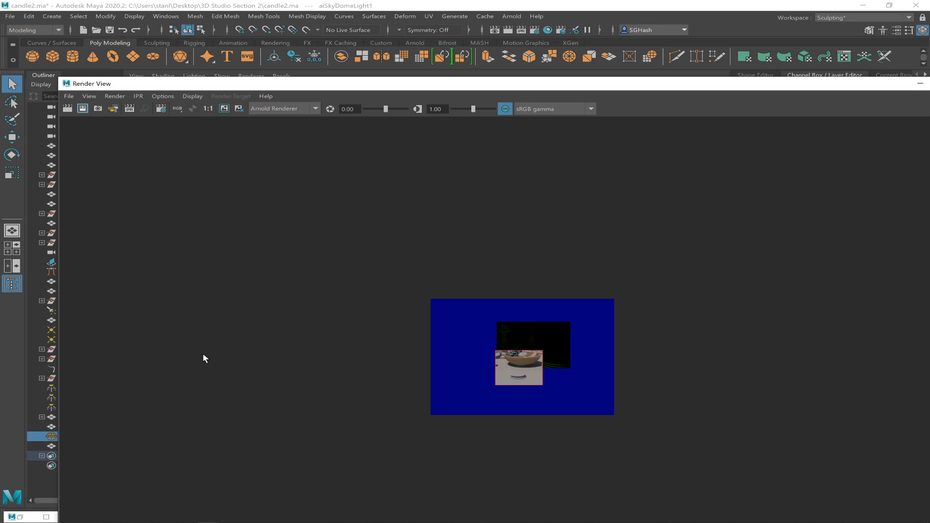
Maximize the Render View to examine the rendered ceramic bowl up close, then minimize it.
{"action": "double_click", "coordinate": [565, 87]}
{"action": "right_click_drag", "start_coordinate": [480, 247], "coordinate": [618, 361], "text": "alt"}
{"action": "right_click_drag", "start_coordinate": [406, 230], "coordinate": [620, 353], "text": "alt"}
{"action": "right_click_drag", "start_coordinate": [389, 217], "coordinate": [516, 374], "text": "alt"}
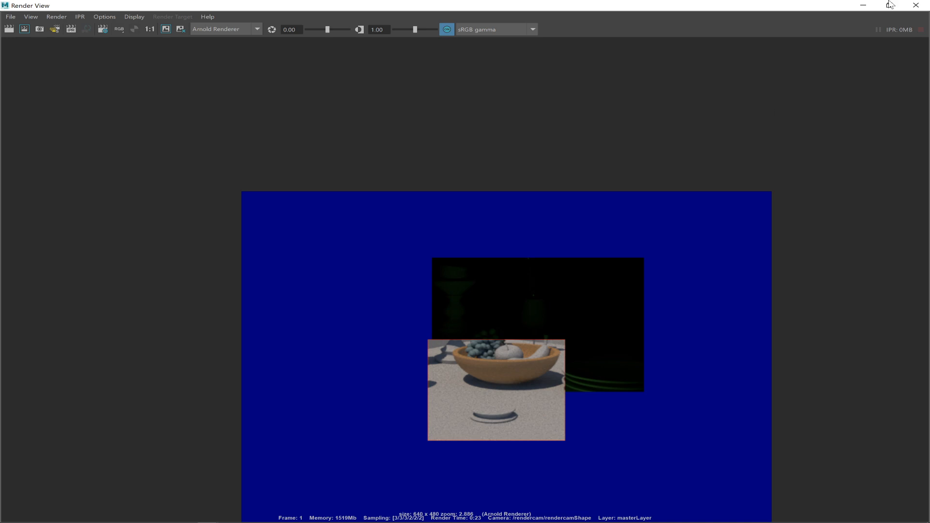
{"action": "left_click", "coordinate": [863, 5]}
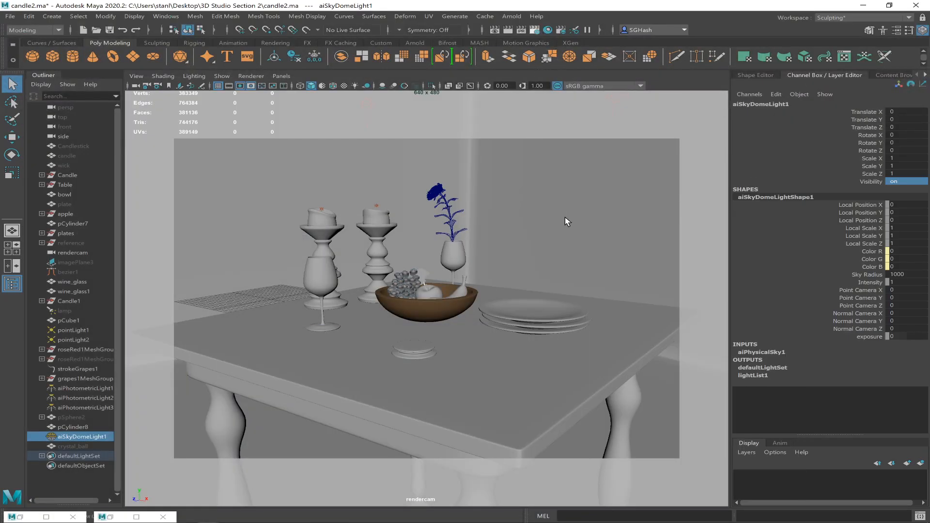
Look at the Common render settings, close them and reopen the Render View.
{"action": "left_click", "coordinate": [535, 30]}
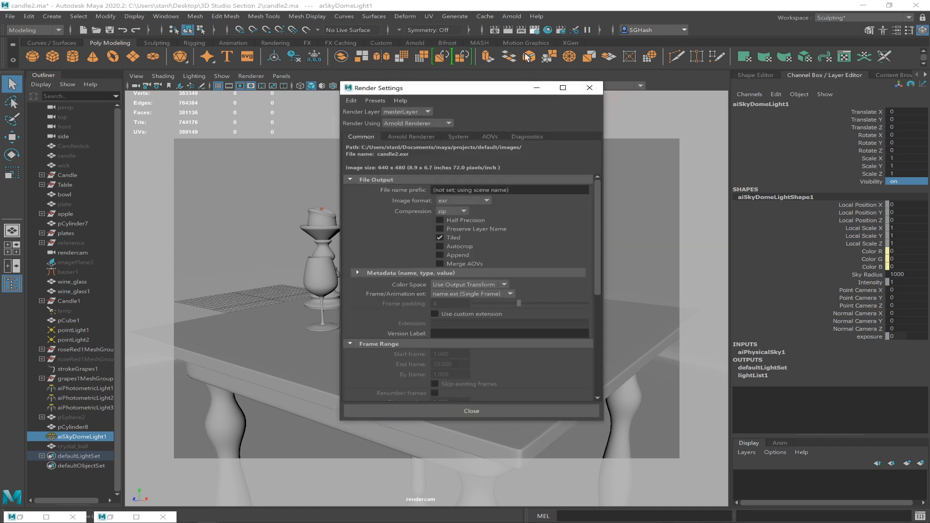
{"action": "left_click_drag", "start_coordinate": [486, 81], "coordinate": [350, 58]}
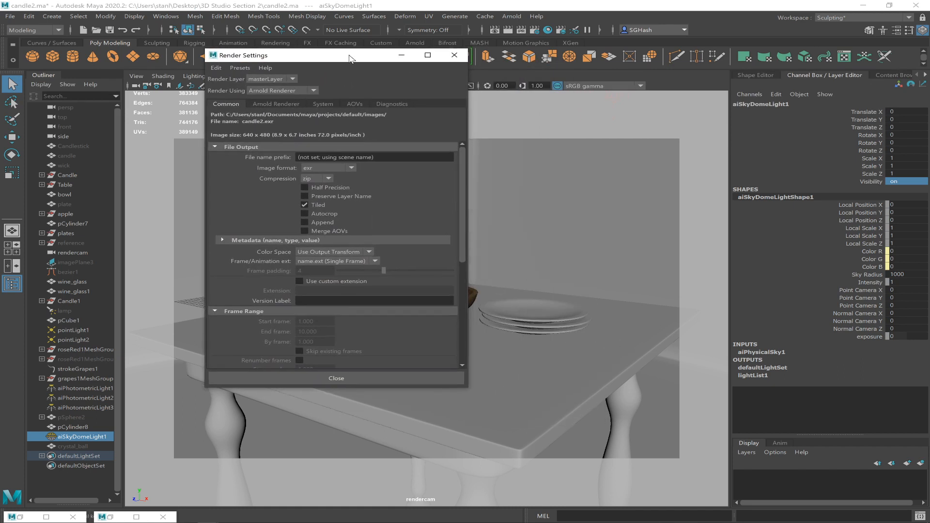
{"action": "left_click", "coordinate": [448, 60]}
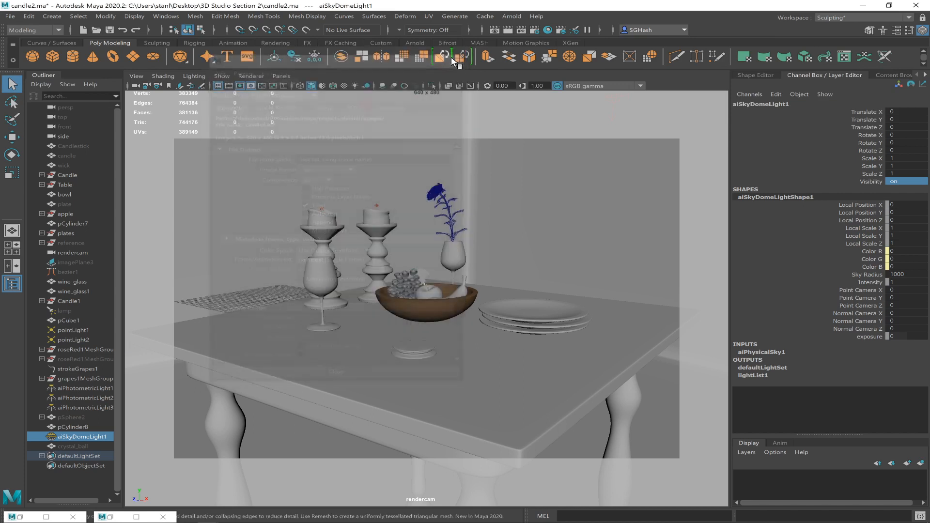
{"action": "left_click", "coordinate": [494, 30]}
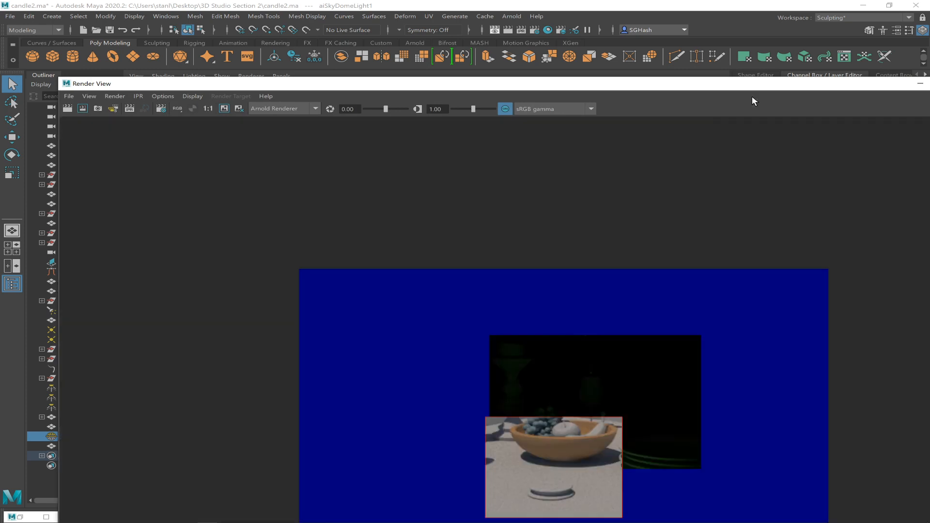
Close the Render View and show the Arnold tools.
{"action": "left_click_drag", "start_coordinate": [715, 88], "coordinate": [491, 92]}
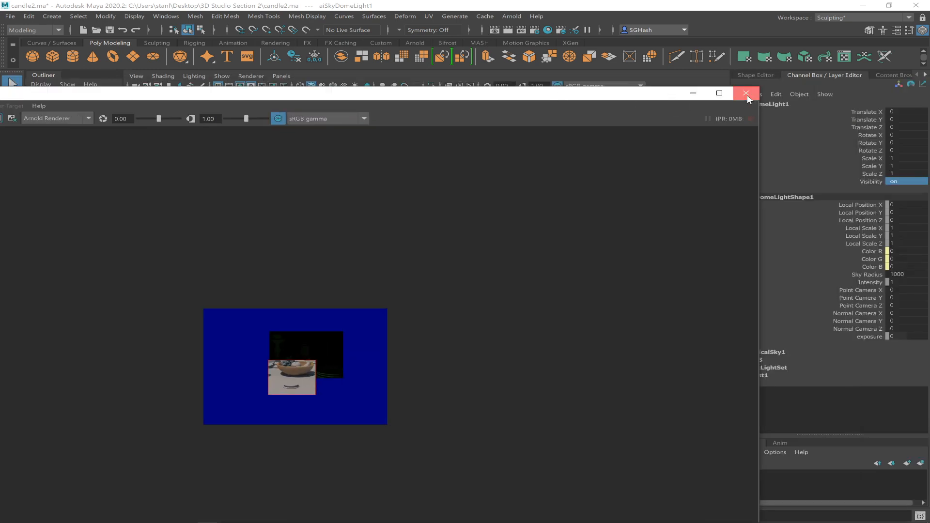
{"action": "left_click", "coordinate": [746, 94]}
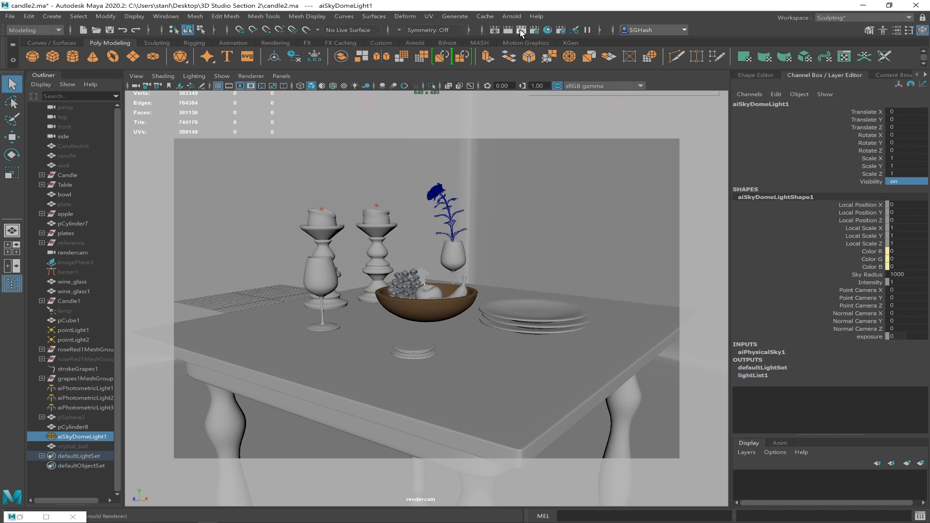
{"action": "left_click", "coordinate": [415, 42]}
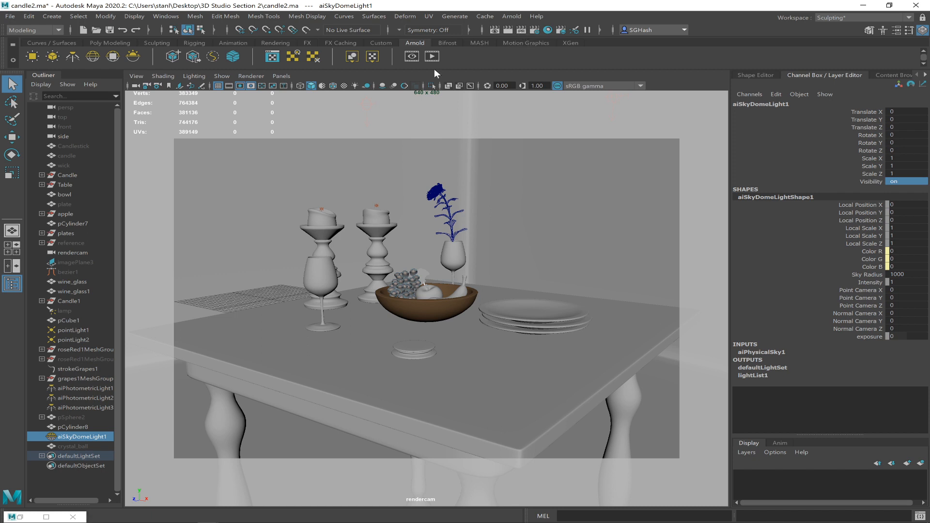
Open the render settings and choose the 640x480 image size preset in the Common settings.
{"action": "left_click", "coordinate": [534, 30]}
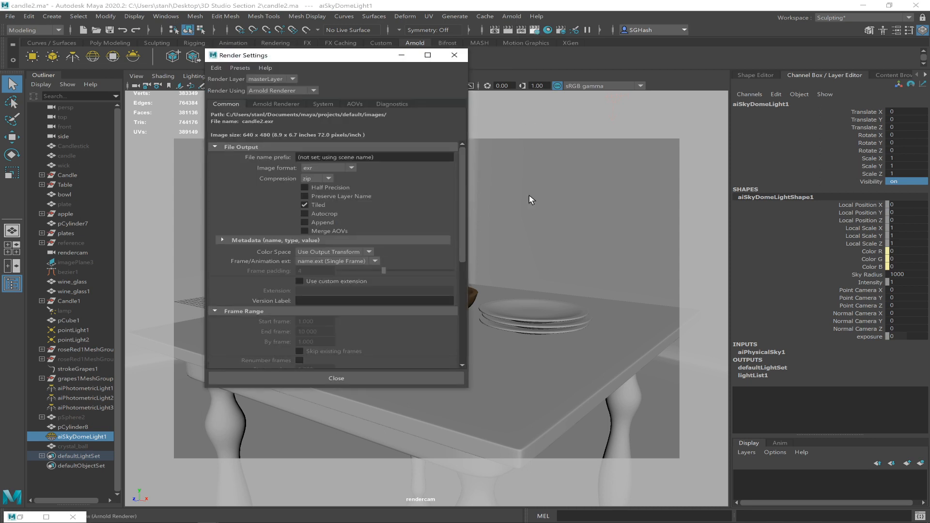
{"action": "left_click_drag", "start_coordinate": [309, 59], "coordinate": [497, 103]}
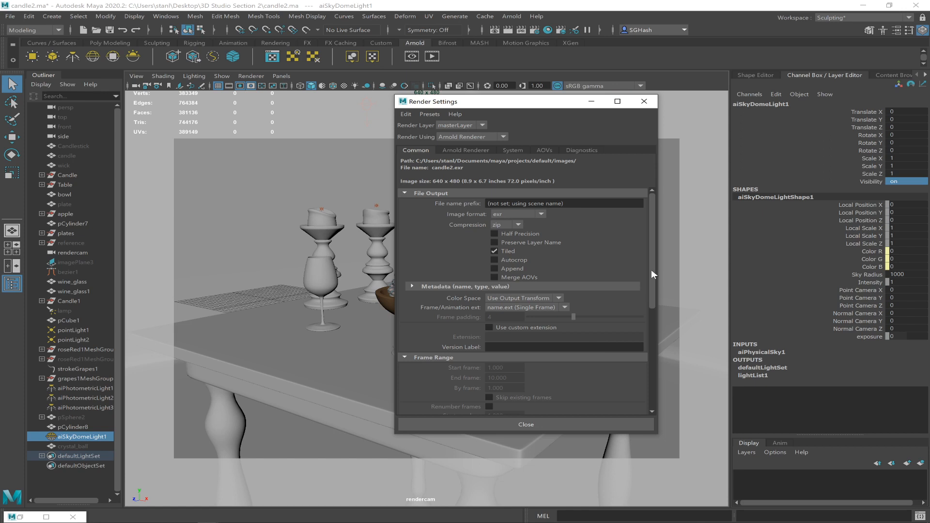
{"action": "left_click_drag", "start_coordinate": [650, 270], "coordinate": [668, 400]}
{"action": "left_click", "coordinate": [519, 290]}
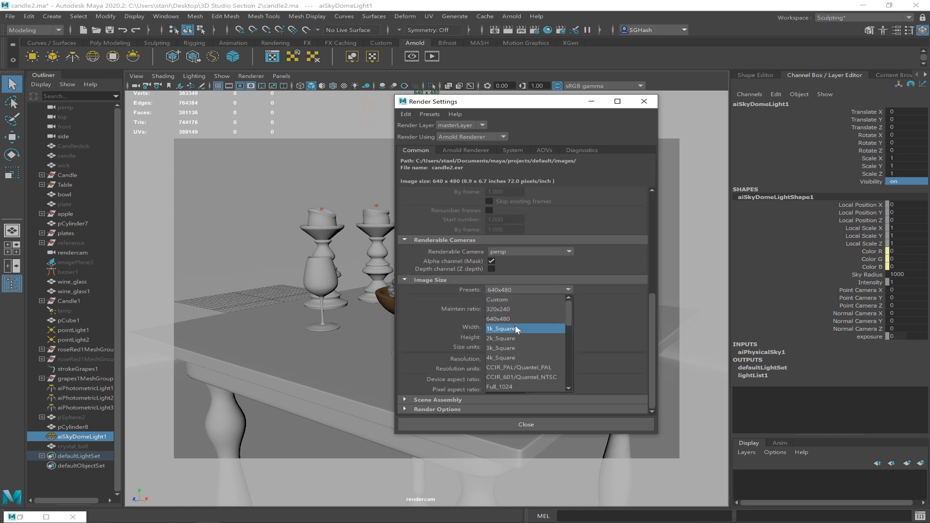
{"action": "left_click", "coordinate": [510, 316]}
{"action": "left_click_drag", "start_coordinate": [652, 301], "coordinate": [654, 191]}
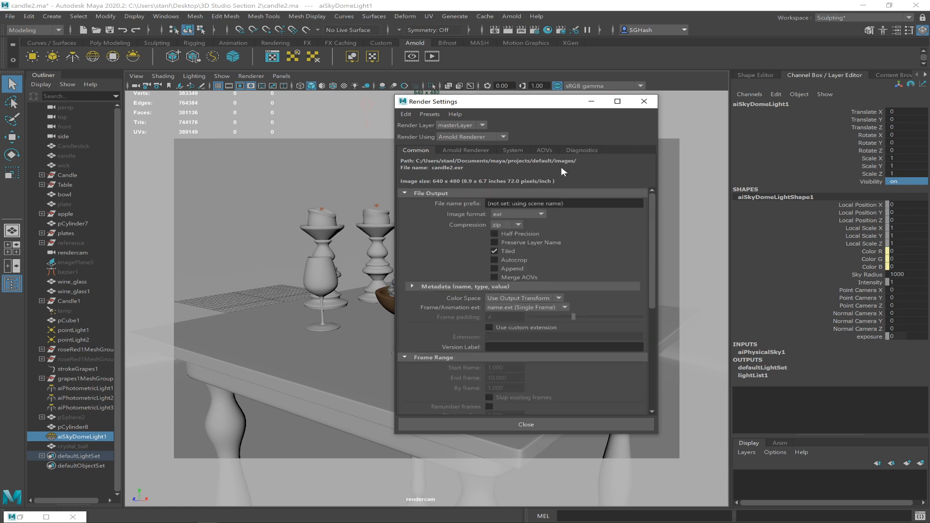
Set the Arnold Camera (AA), Diffuse and Specular samples to 2 each and close the render settings.
{"action": "left_click", "coordinate": [482, 151]}
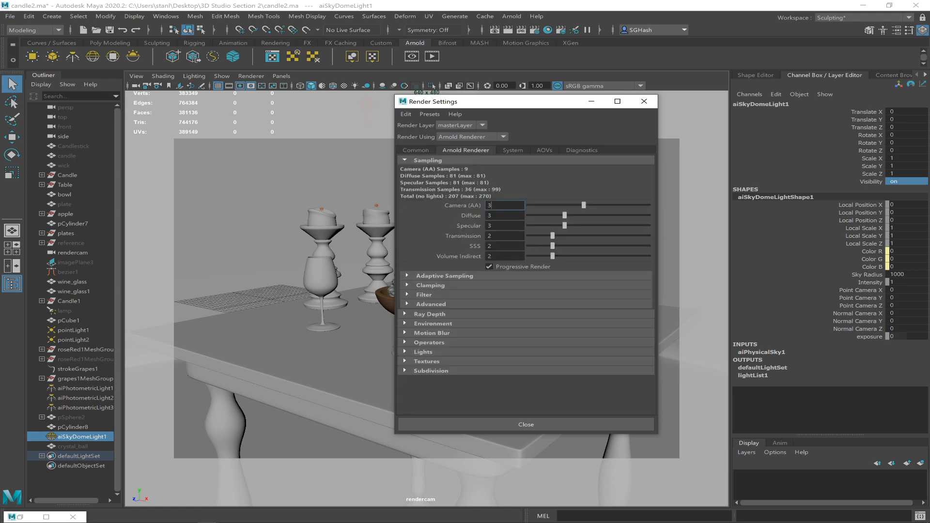
{"action": "left_click_drag", "start_coordinate": [499, 206], "coordinate": [437, 206]}
{"action": "left_click_drag", "start_coordinate": [499, 216], "coordinate": [486, 216]}
{"action": "type", "text": "2"}
{"action": "key", "text": "Tab"}
{"action": "type", "text": "32"}
{"action": "type", "text": "2"}
{"action": "left_click_drag", "start_coordinate": [499, 226], "coordinate": [484, 206]}
{"action": "key", "text": "Return"}
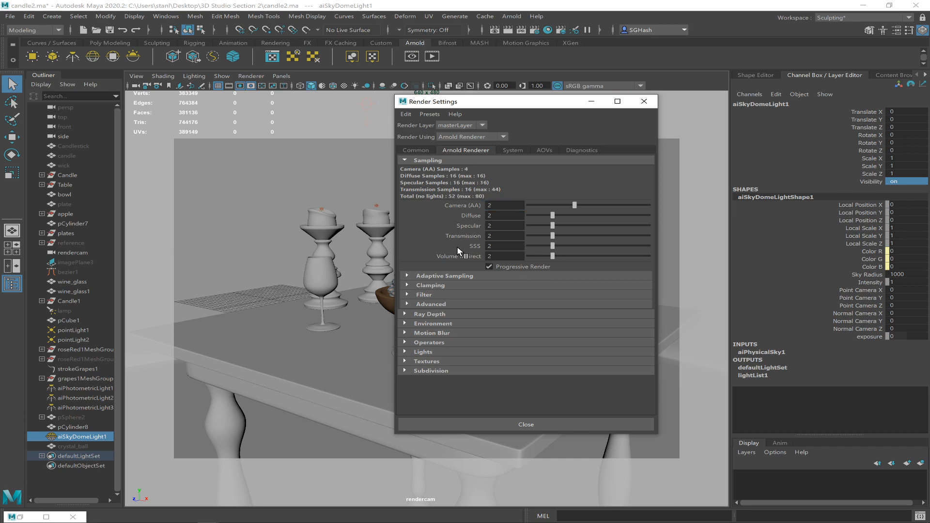
{"action": "left_click", "coordinate": [644, 101]}
Reopen the Render View, render a region framed around the fruit bowl and maximize the window to examine it.
{"action": "left_click", "coordinate": [495, 30]}
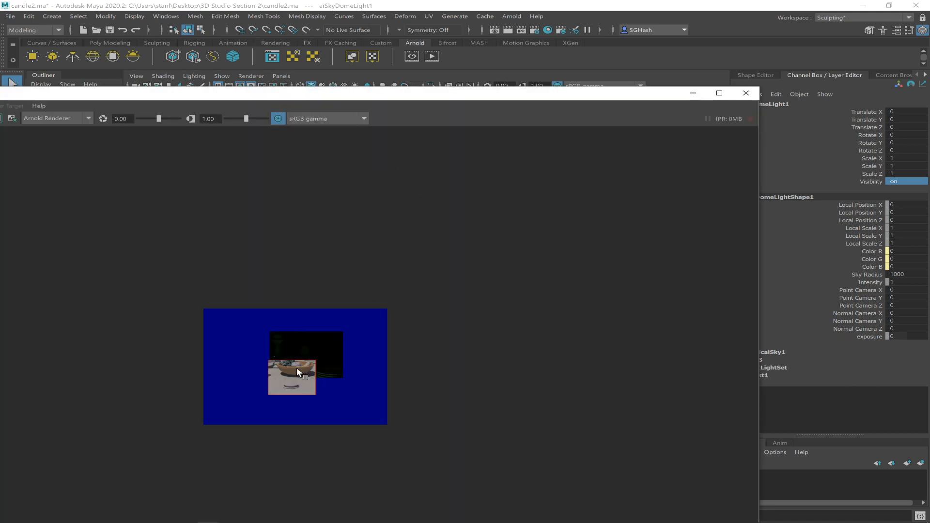
{"action": "left_click_drag", "start_coordinate": [314, 383], "coordinate": [322, 382]}
{"action": "left_click_drag", "start_coordinate": [345, 100], "coordinate": [564, 106]}
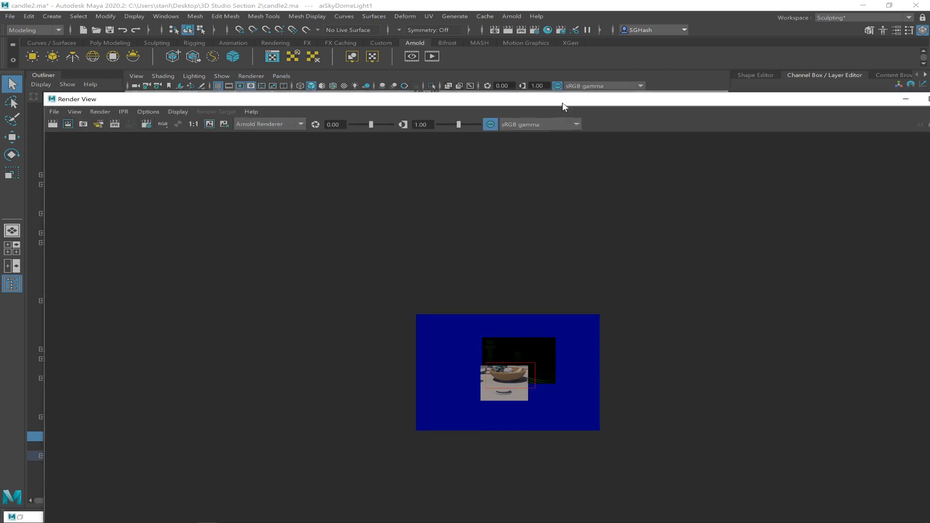
{"action": "left_click", "coordinate": [100, 125]}
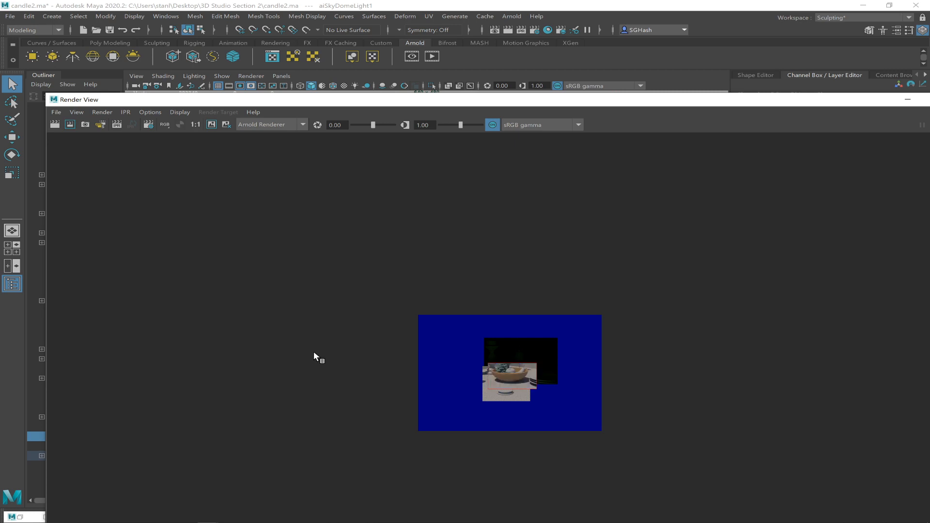
{"action": "double_click", "coordinate": [488, 102]}
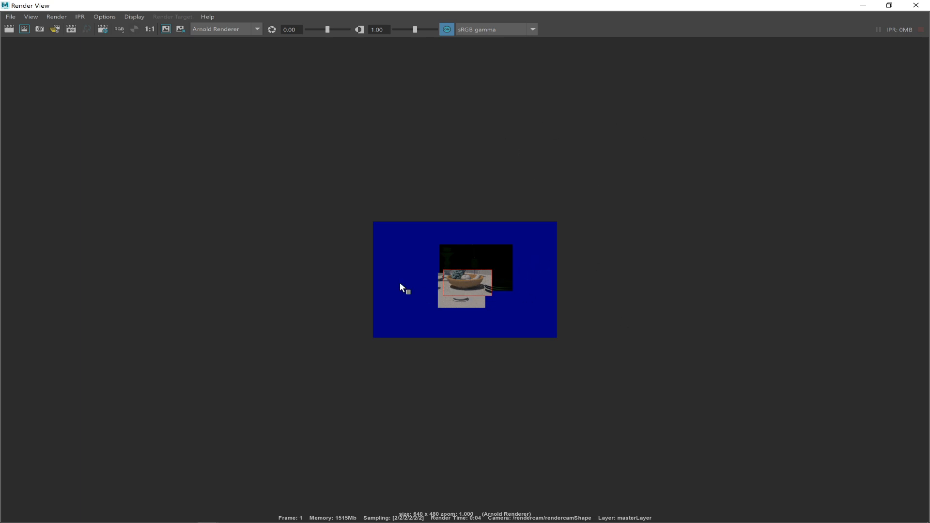
{"action": "left_click", "coordinate": [172, 30]}
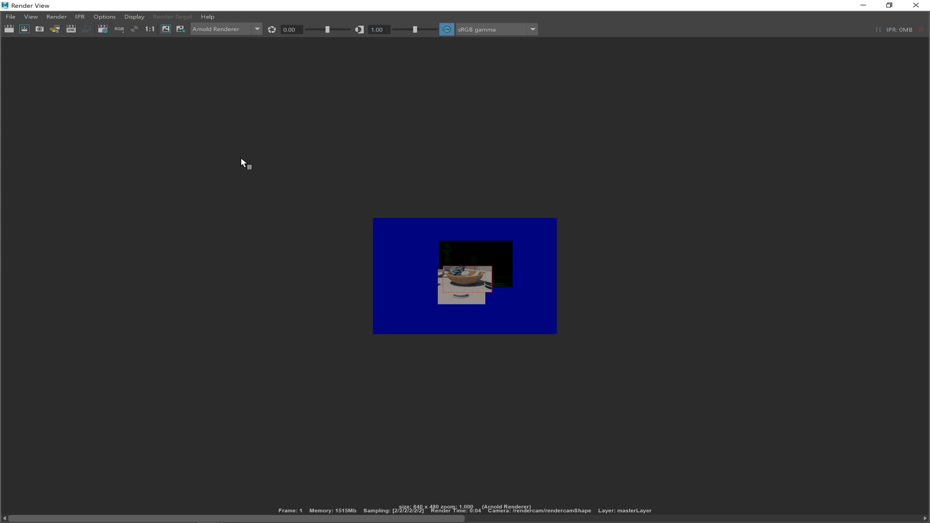
Turn on Render Selected Objects Only and minimize the Render View.
{"action": "left_click", "coordinate": [57, 17]}
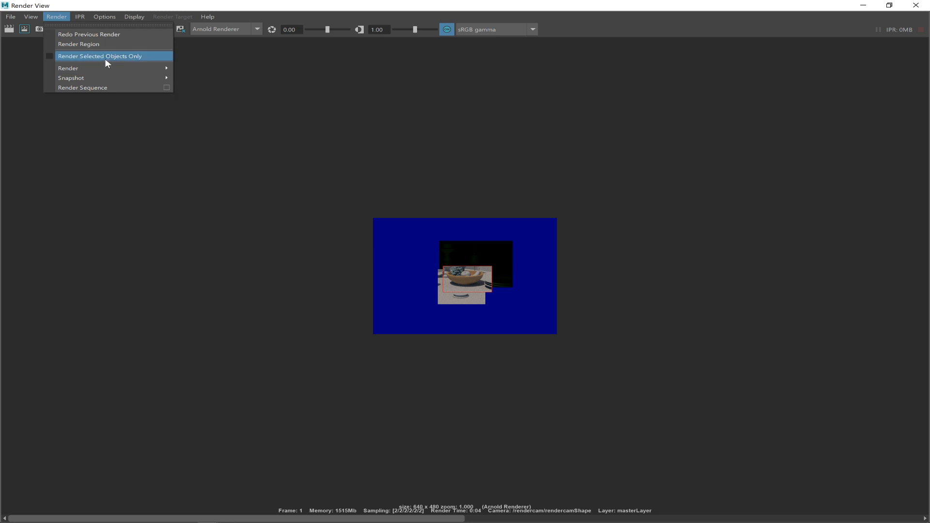
{"action": "left_click", "coordinate": [51, 54]}
{"action": "left_click", "coordinate": [64, 17]}
{"action": "left_click", "coordinate": [859, 4]}
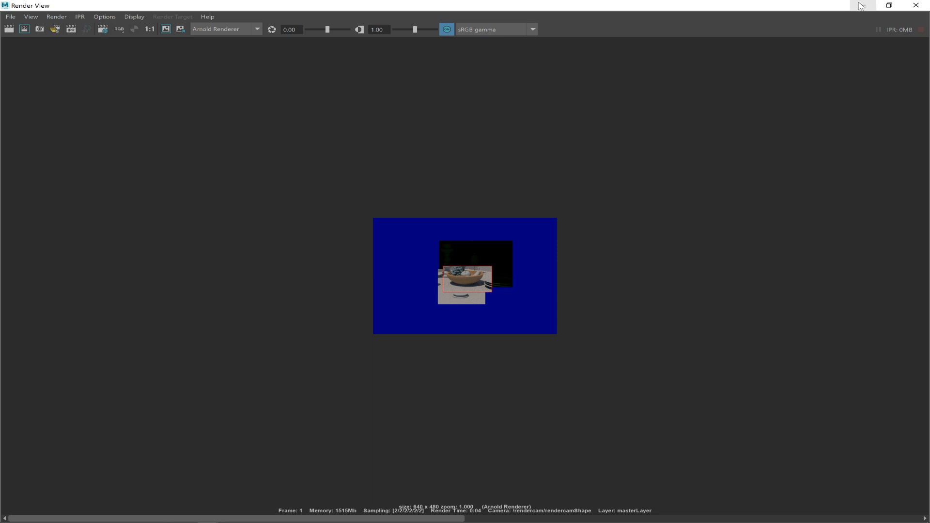
{"action": "left_click", "coordinate": [862, 5]}
Select the bowl, render it on its own to check the material, and minimize the Render View.
{"action": "left_click", "coordinate": [447, 311]}
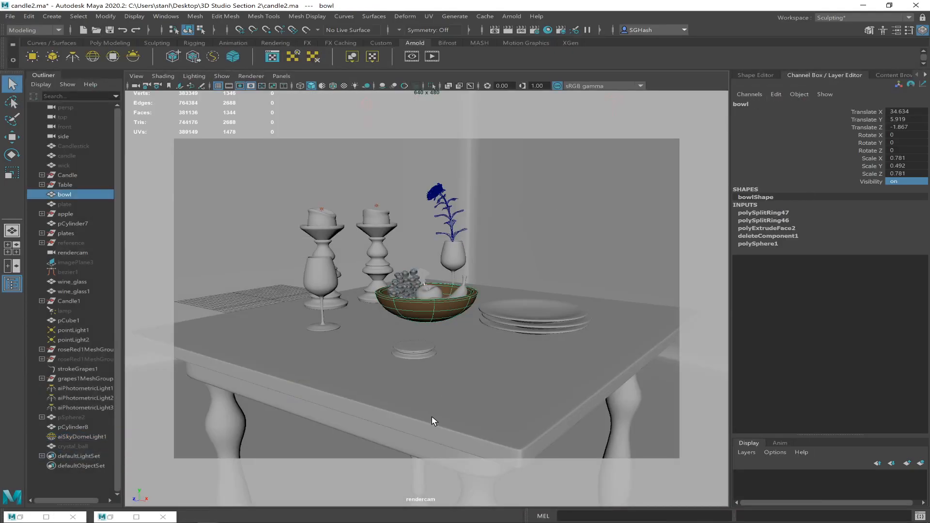
{"action": "left_click", "coordinate": [493, 30]}
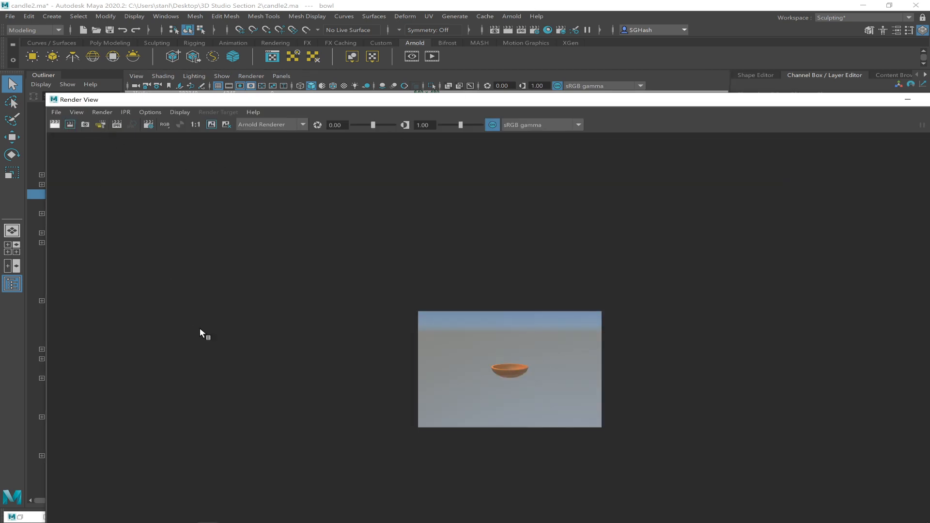
{"action": "left_click_drag", "start_coordinate": [465, 100], "coordinate": [383, 1]}
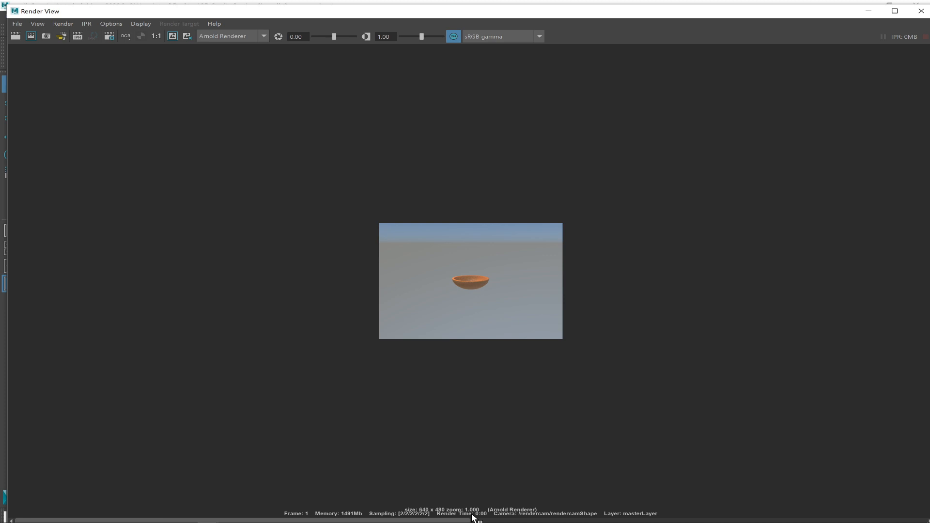
{"action": "left_click", "coordinate": [868, 11]}
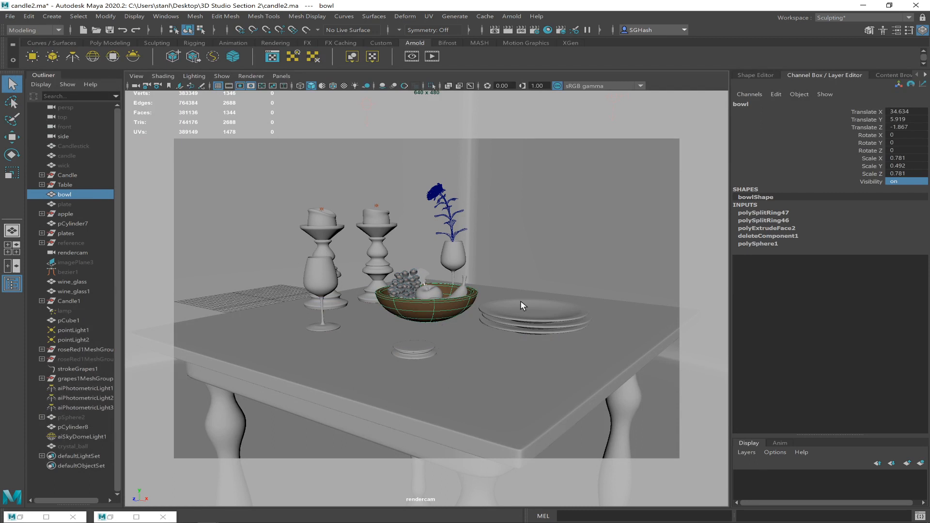
{"action": "left_click", "coordinate": [519, 315]}
{"action": "key", "text": "alt+Tab"}
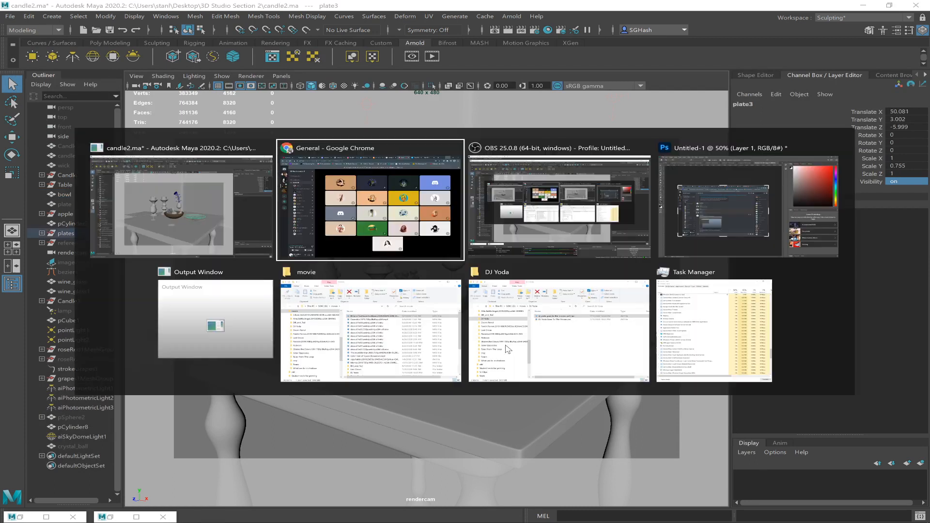
{"action": "key", "text": "Tab"}
{"action": "key", "text": "Tab"}
{"action": "key", "text": "Tab"}
{"action": "key", "text": "Tab"}
{"action": "key", "text": "Tab"}
{"action": "key", "text": "Tab"}
{"action": "key", "text": "Tab"}
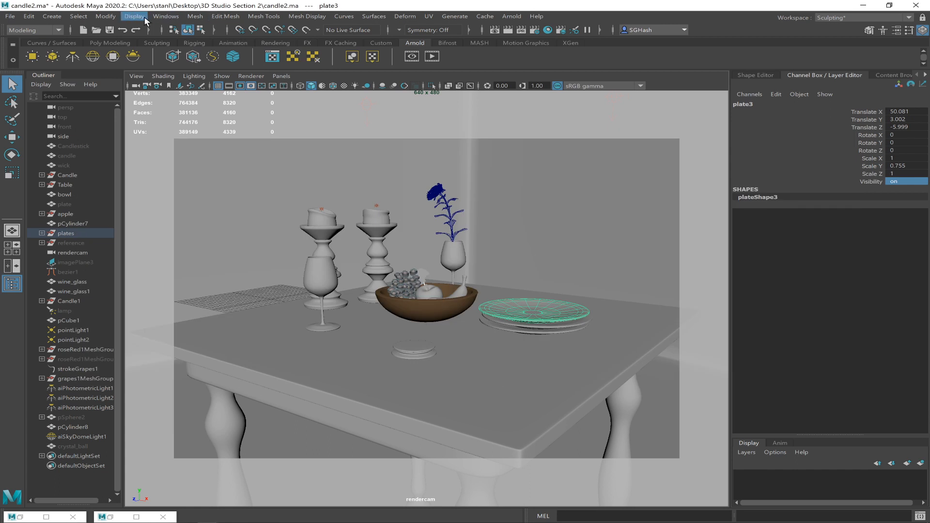
Open the Hypershade, create an aiStandardSurface shader and name it Glass.
{"action": "left_click", "coordinate": [166, 16]}
{"action": "mouse_move", "coordinate": [257, 79]}
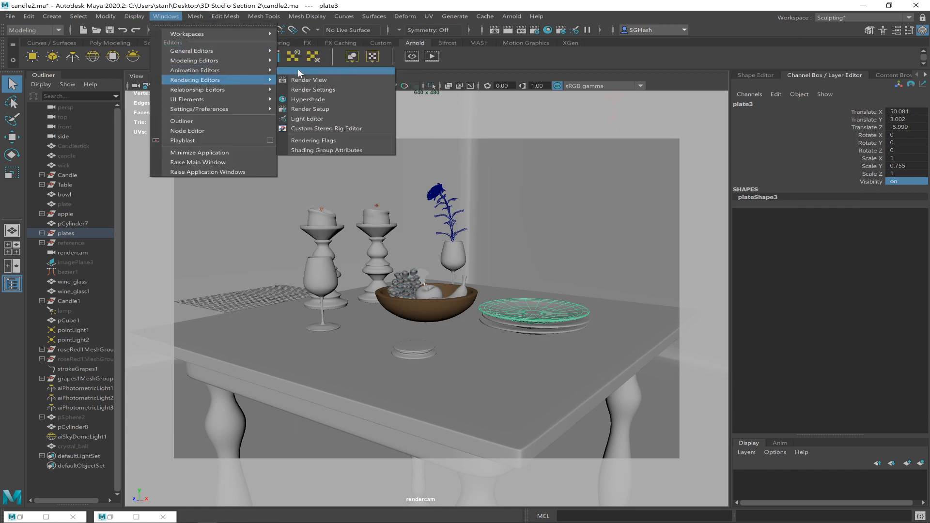
{"action": "left_click", "coordinate": [307, 99]}
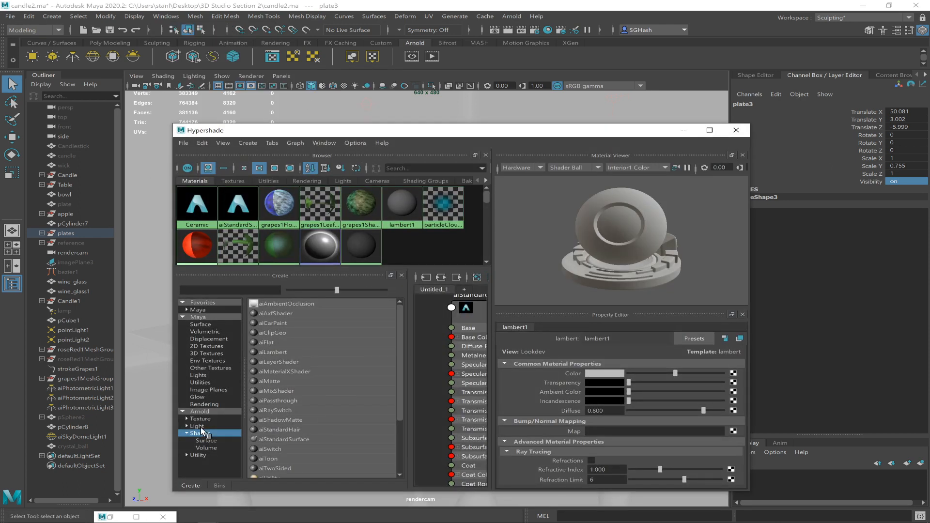
{"action": "left_click", "coordinate": [284, 440]}
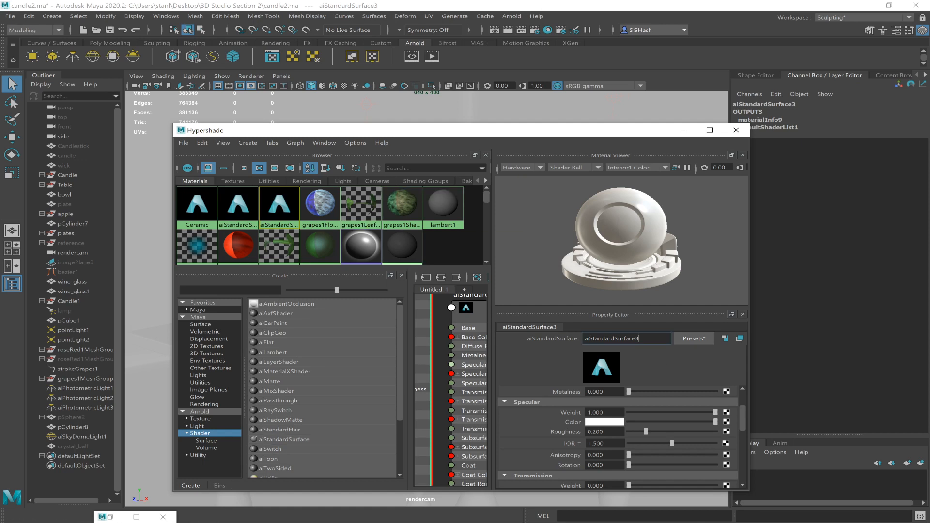
{"action": "double_click", "coordinate": [638, 338]}
{"action": "type", "text": "Glass"}
{"action": "key", "text": "Return"}
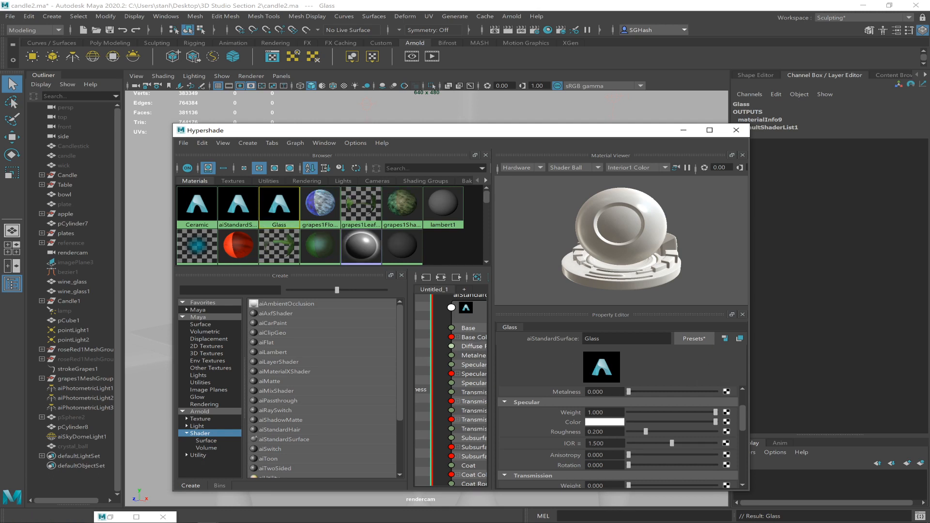
Replace the Glass shader's settings with the Glass preset and move the Hypershade clear of the still-life objects.
{"action": "left_click", "coordinate": [696, 341]}
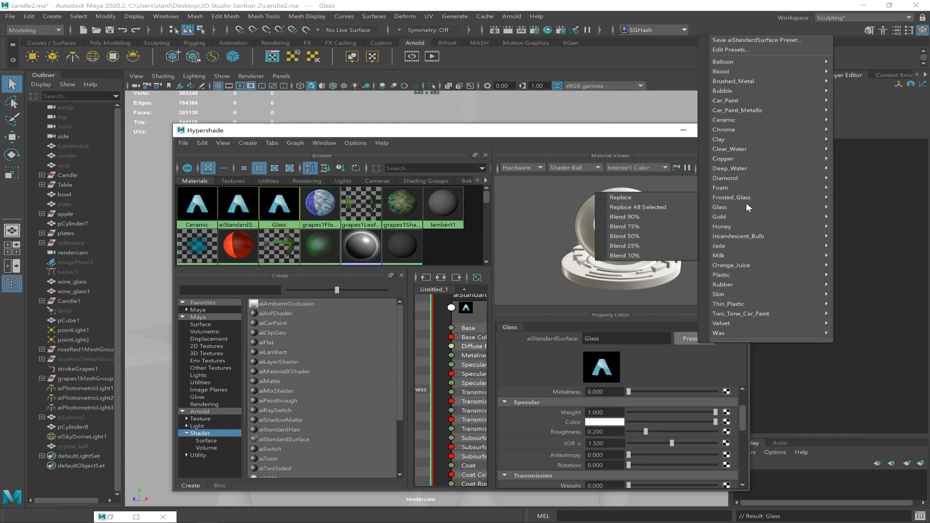
{"action": "left_click", "coordinate": [667, 202]}
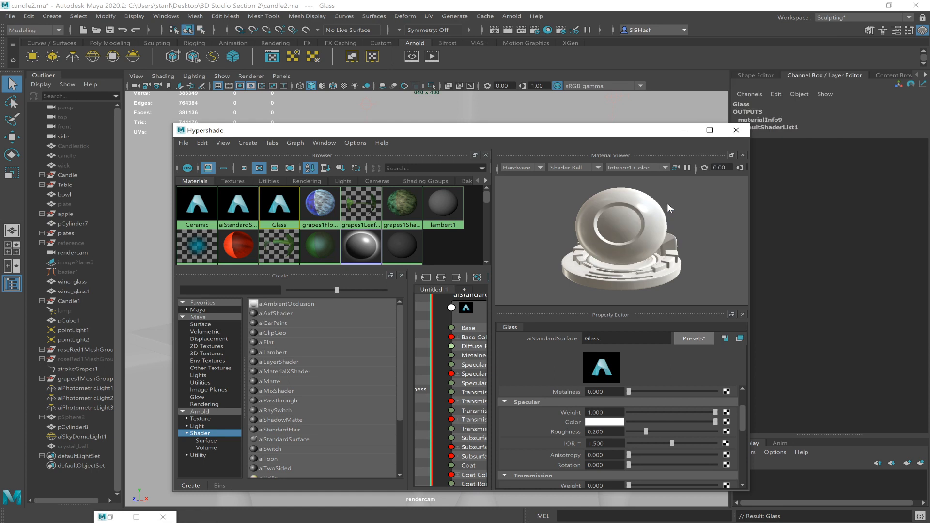
{"action": "left_click_drag", "start_coordinate": [538, 137], "coordinate": [626, 362]}
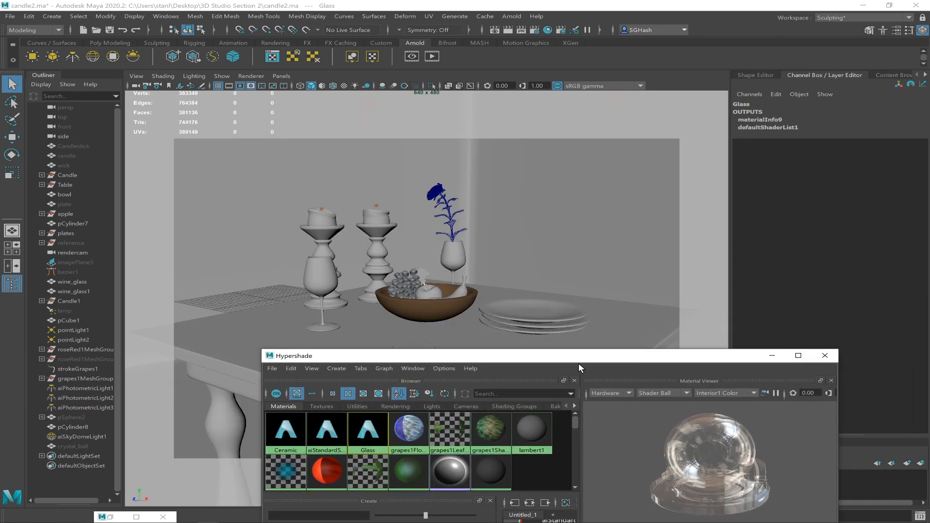
Select both wine glasses and assign the Glass material to them.
{"action": "left_click", "coordinate": [451, 261]}
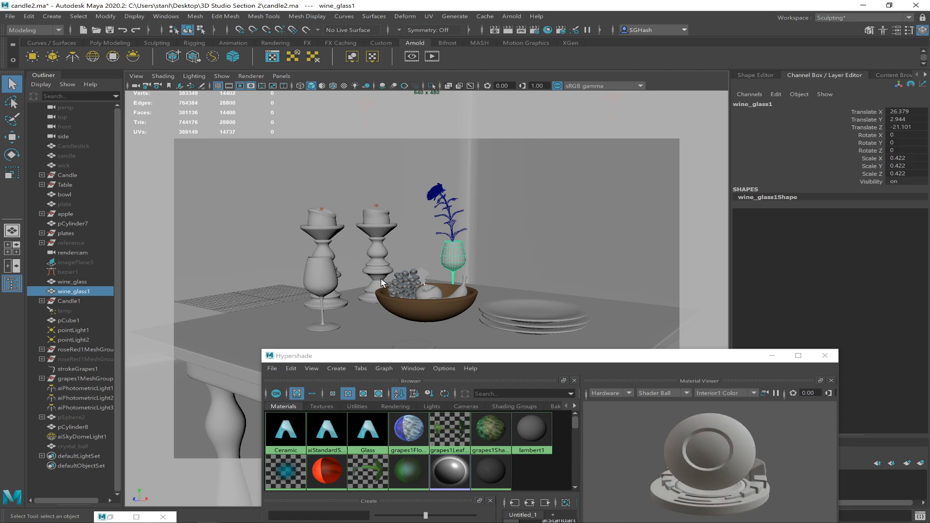
{"action": "left_click", "coordinate": [327, 285]}
{"action": "left_click", "coordinate": [531, 316]}
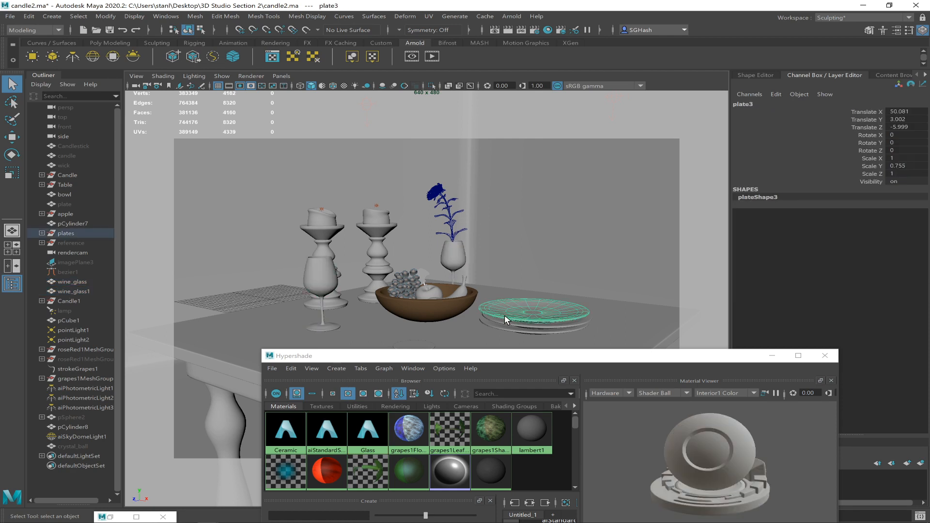
{"action": "left_click", "coordinate": [462, 263]}
{"action": "left_click", "coordinate": [315, 281], "text": "shift"}
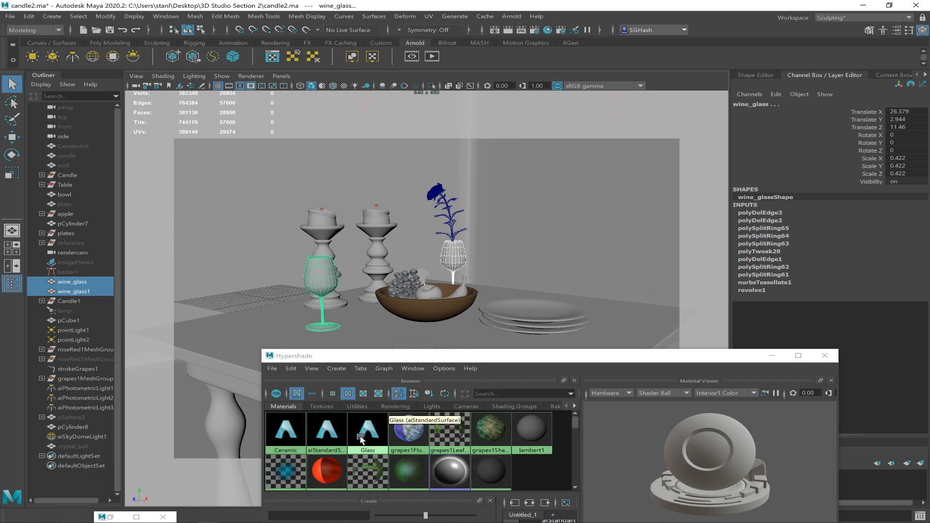
{"action": "right_click_drag", "start_coordinate": [360, 428], "coordinate": [344, 367]}
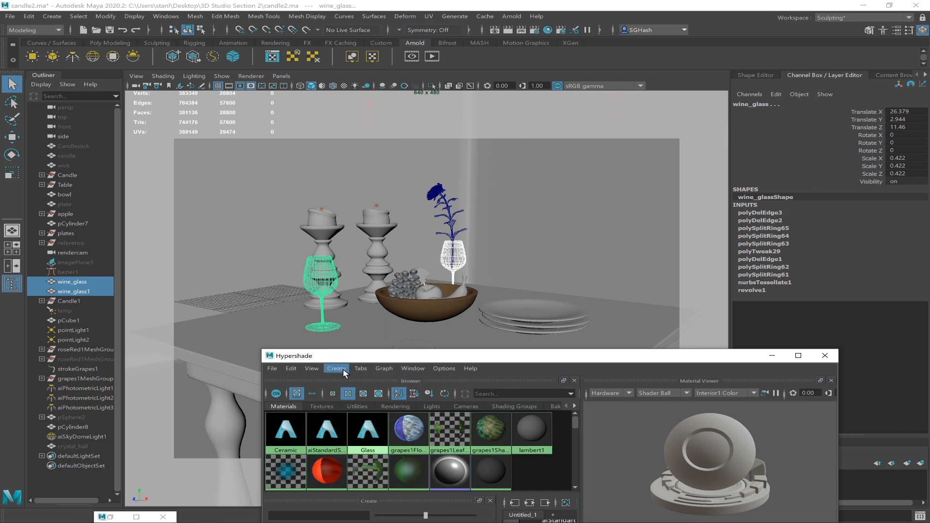
Deselect the wine glasses to check their glass shading, and reselect only the one holding the rose.
{"action": "left_click", "coordinate": [516, 308]}
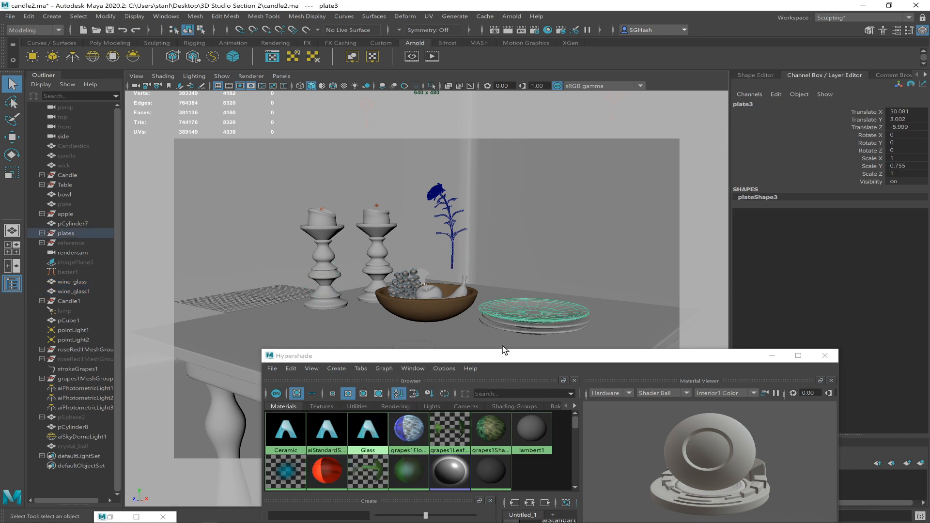
{"action": "left_click", "coordinate": [461, 252]}
{"action": "left_click", "coordinate": [449, 249]}
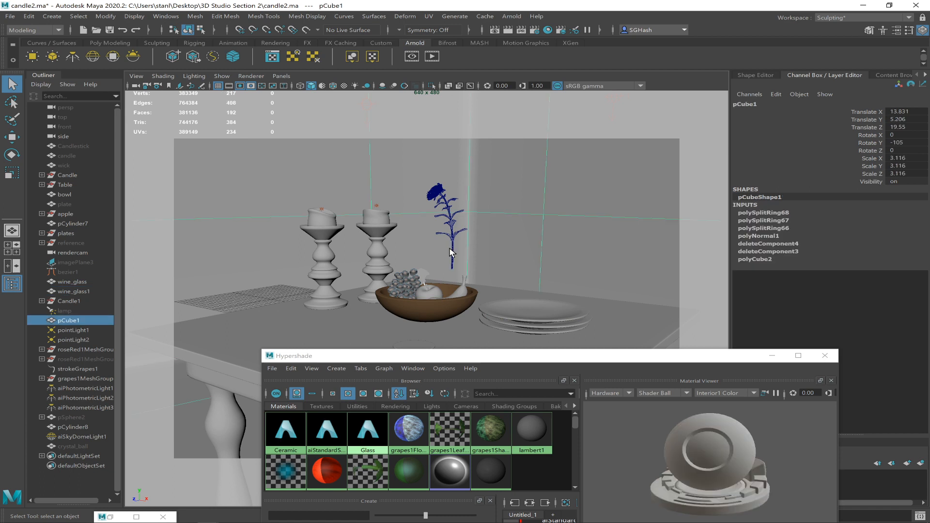
{"action": "left_click", "coordinate": [446, 280]}
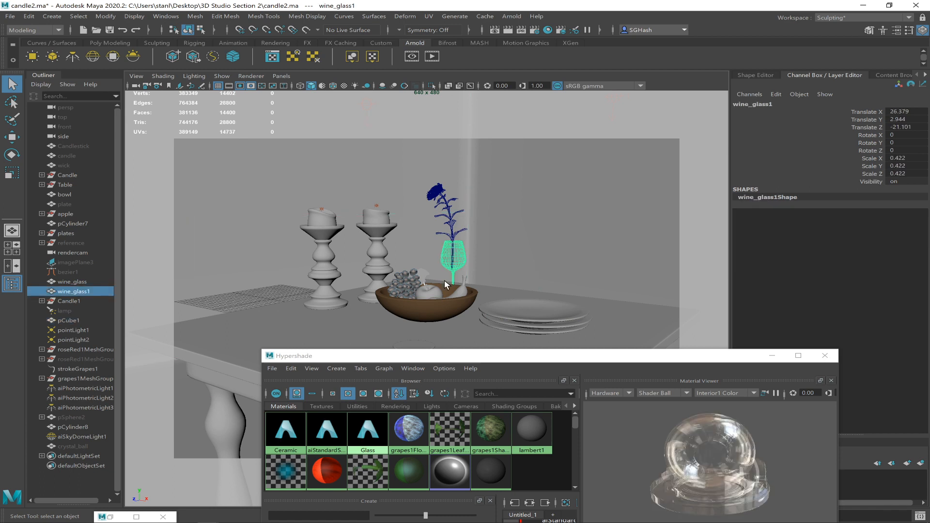
Bring the full Hypershade into view, create another aiStandardSurface shader and name it Plates.
{"action": "left_click_drag", "start_coordinate": [504, 358], "coordinate": [400, 137]}
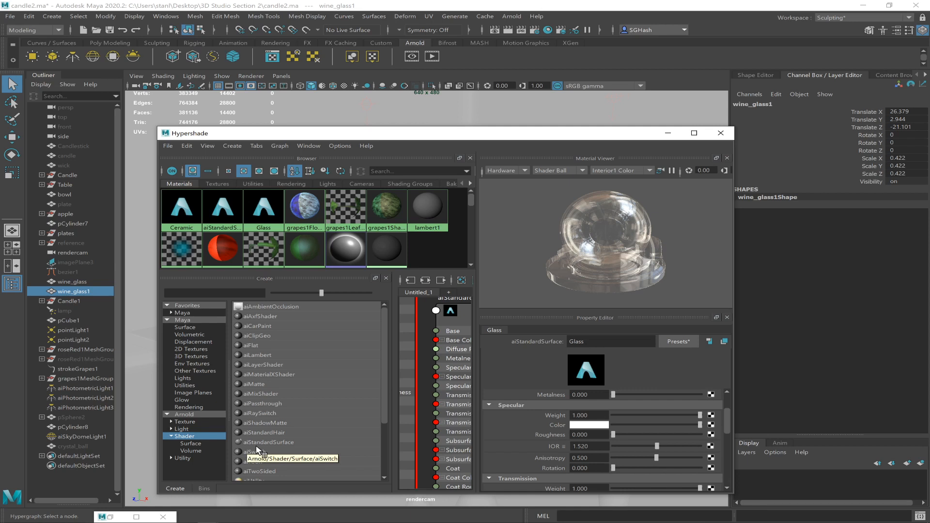
{"action": "left_click", "coordinate": [269, 442]}
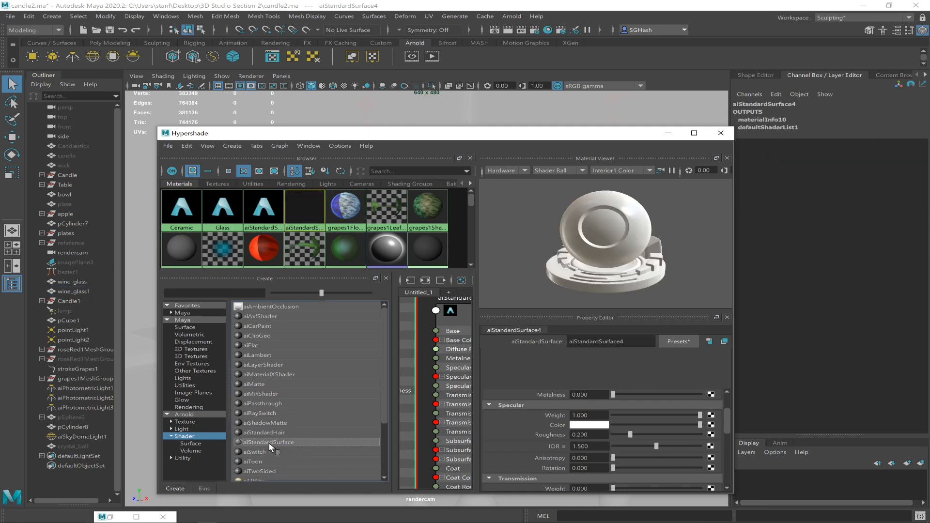
{"action": "double_click", "coordinate": [614, 342]}
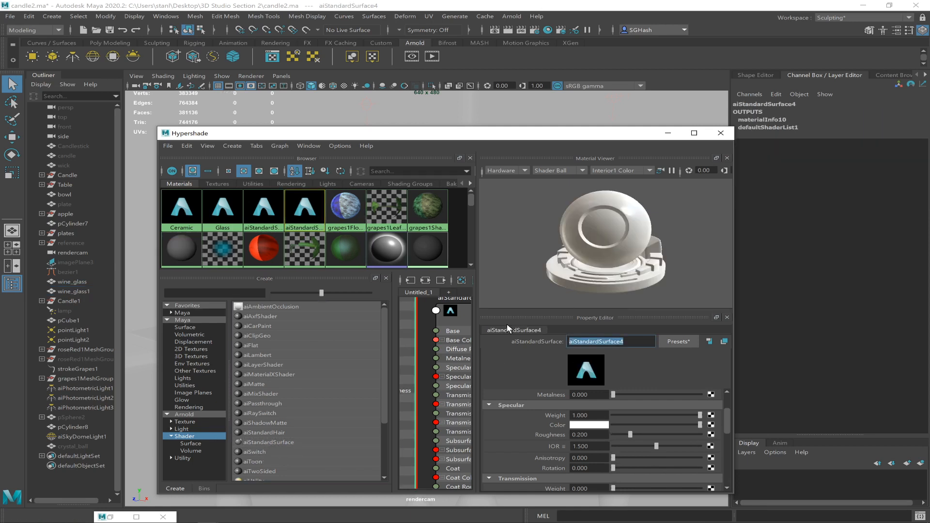
{"action": "type", "text": "Plates"}
{"action": "key", "text": "Return"}
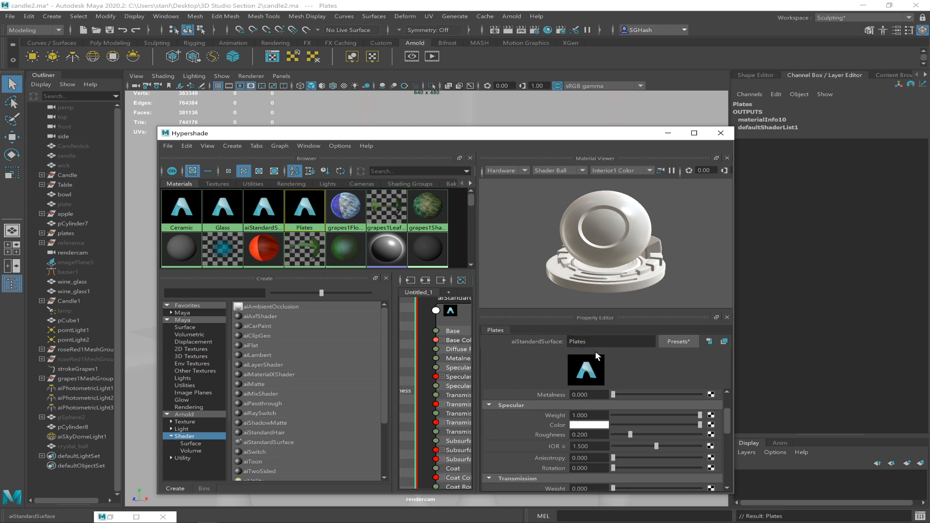
Delete the leftover aiStandardSurface1 material and reselect the Plates material.
{"action": "left_click_drag", "start_coordinate": [569, 135], "coordinate": [570, 108]}
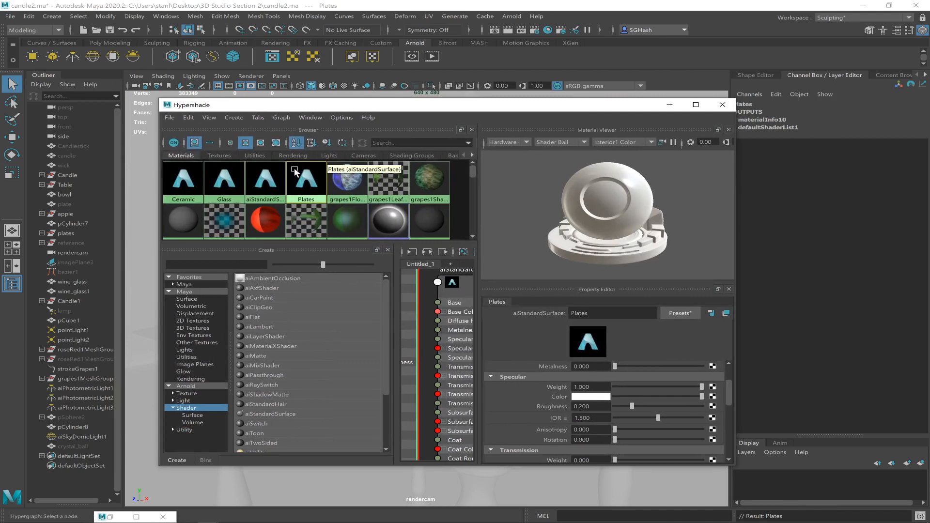
{"action": "left_click", "coordinate": [275, 195]}
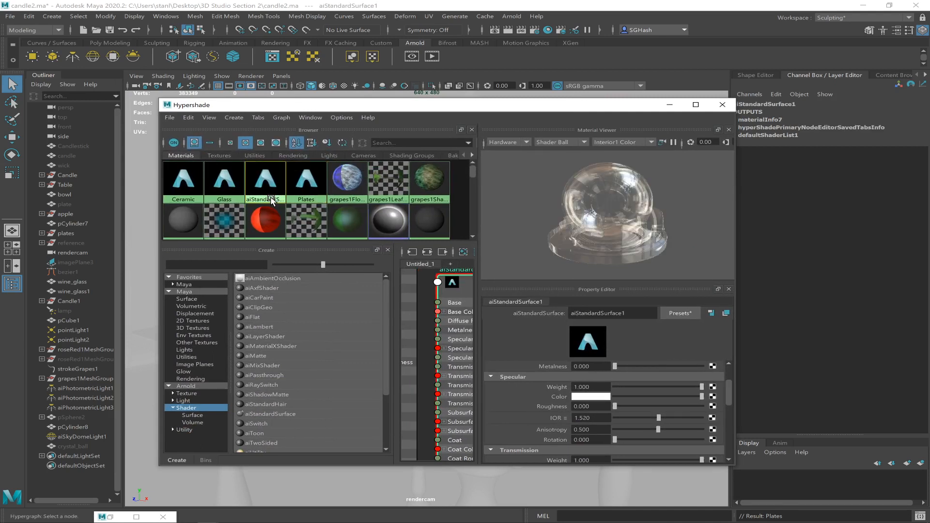
{"action": "key", "text": "Delete"}
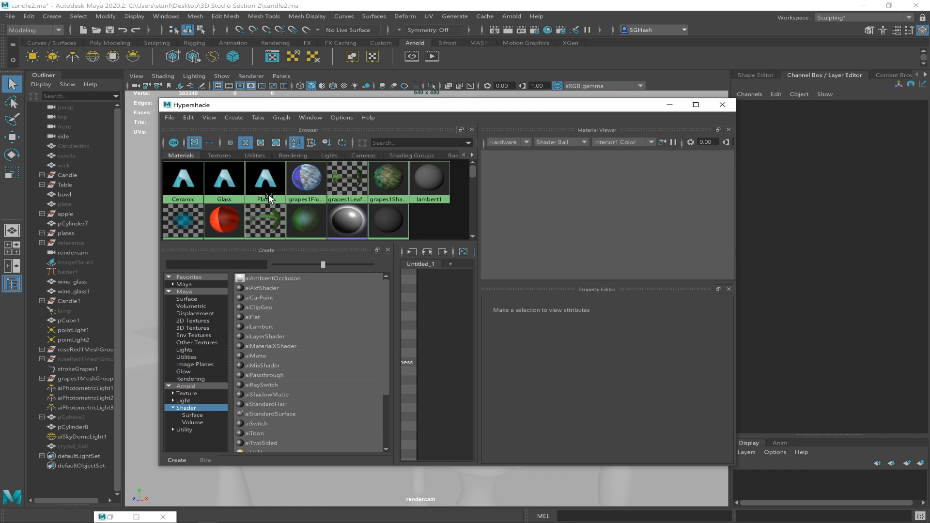
{"action": "left_click", "coordinate": [267, 191]}
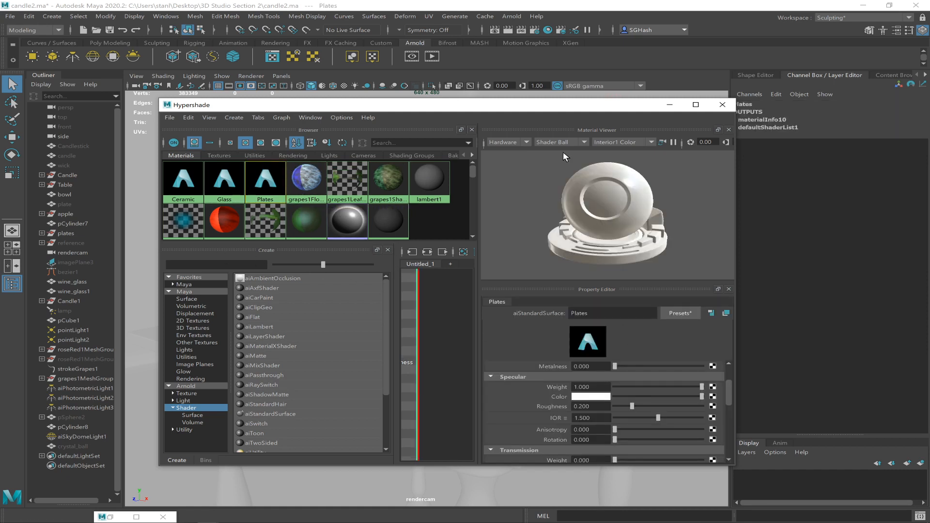
Maximize the Hypershade and replace the Plates shader's settings with the Thin_Plastic preset.
{"action": "left_click_drag", "start_coordinate": [576, 109], "coordinate": [532, 83]}
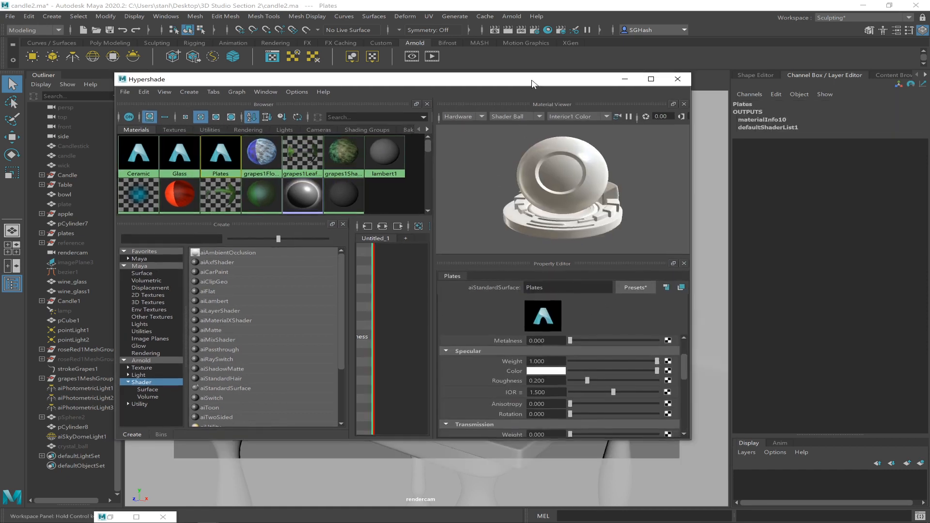
{"action": "left_click", "coordinate": [650, 78]}
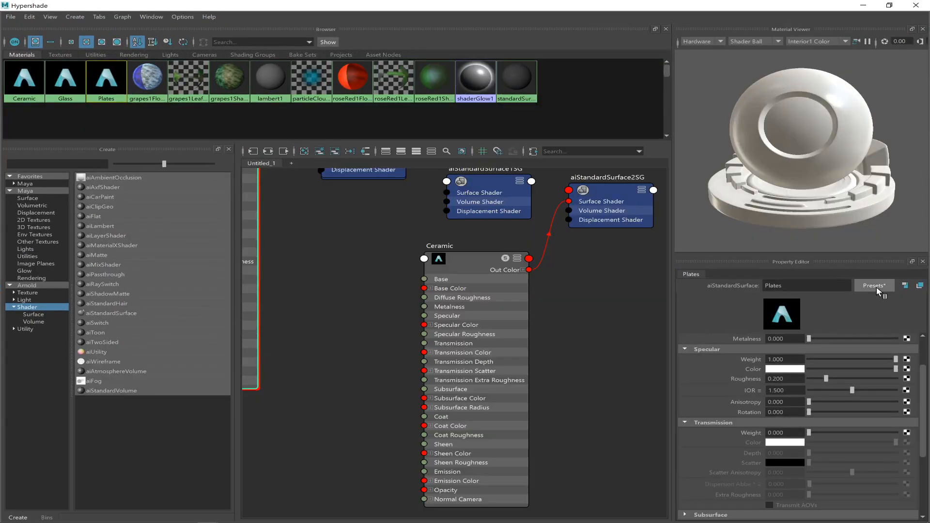
{"action": "left_click", "coordinate": [875, 286]}
{"action": "mouse_move", "coordinate": [841, 279]}
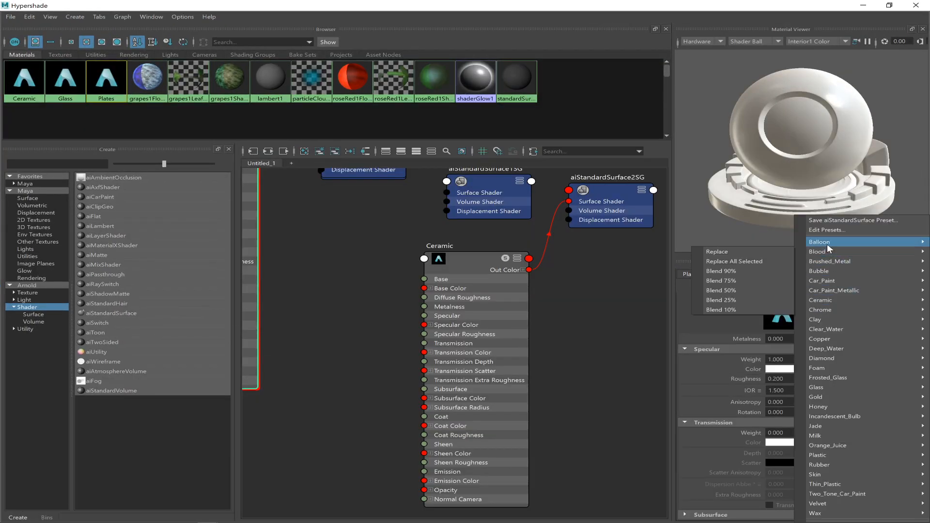
{"action": "mouse_move", "coordinate": [825, 386]}
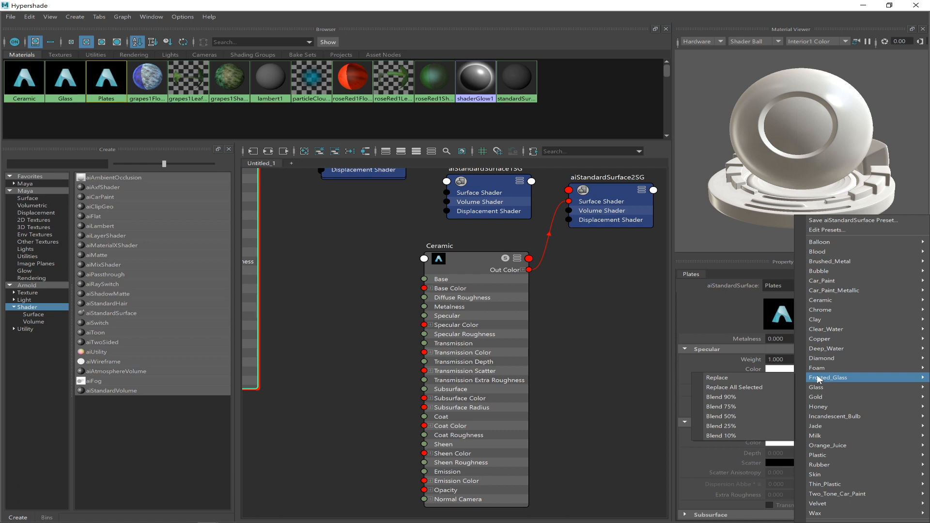
{"action": "mouse_move", "coordinate": [819, 484]}
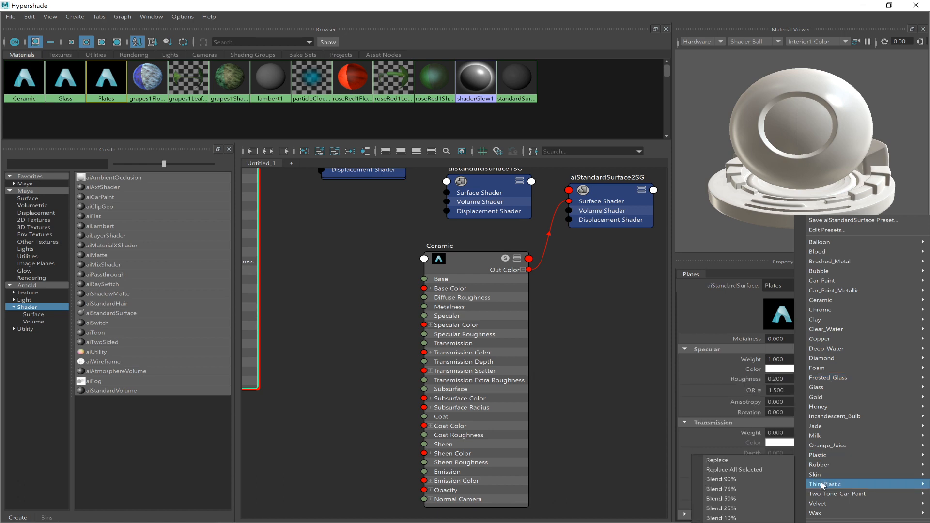
{"action": "left_click", "coordinate": [757, 460]}
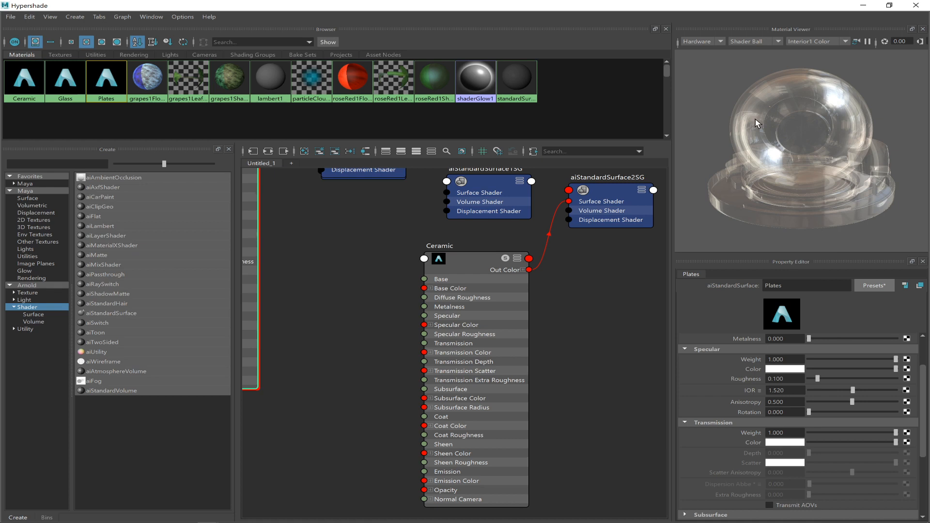
Lower the Plates shader's transmission weight to about 0.42 and raise its base weight to about 0.49.
{"action": "left_click_drag", "start_coordinate": [896, 432], "coordinate": [845, 432]}
{"action": "left_click_drag", "start_coordinate": [923, 392], "coordinate": [919, 348]}
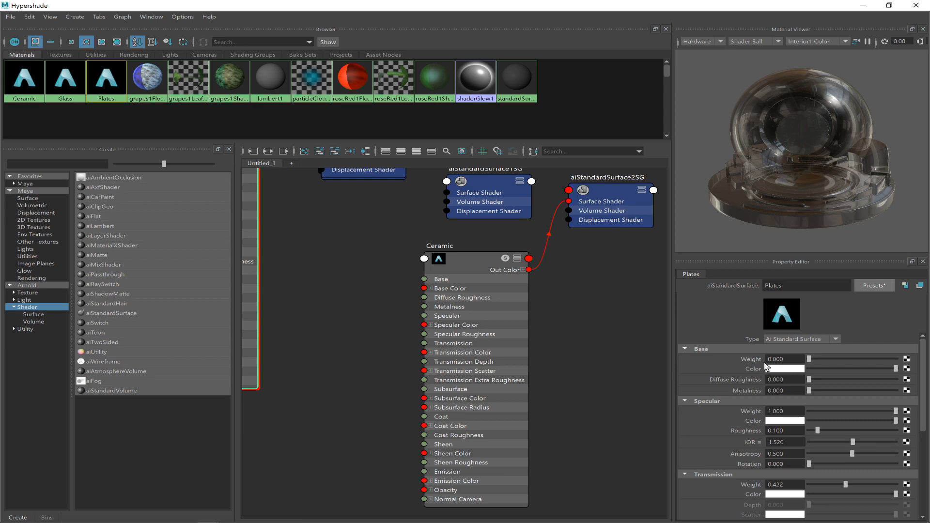
{"action": "left_click_drag", "start_coordinate": [786, 359], "coordinate": [751, 360]}
{"action": "left_click_drag", "start_coordinate": [812, 361], "coordinate": [858, 364]}
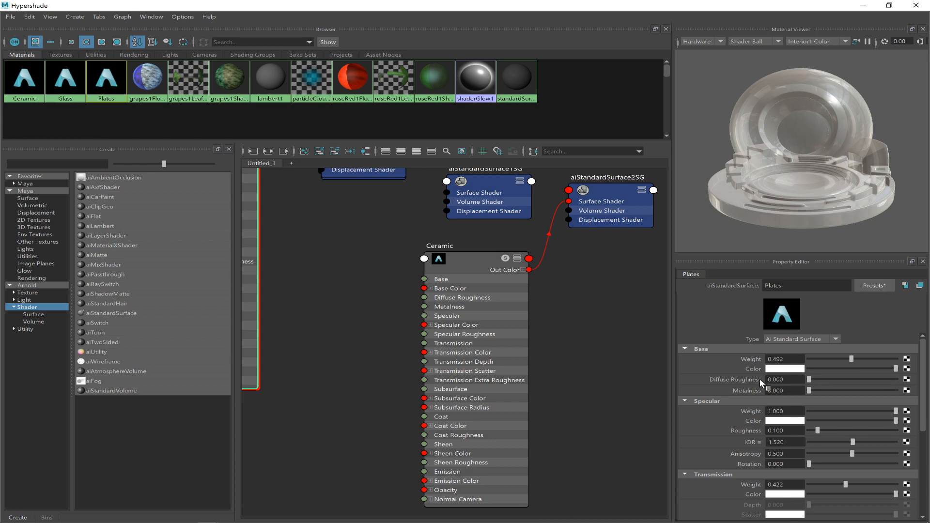
Give the Plates shader a dark red base color and set its transmission weight to 0.5.
{"action": "left_click", "coordinate": [785, 369]}
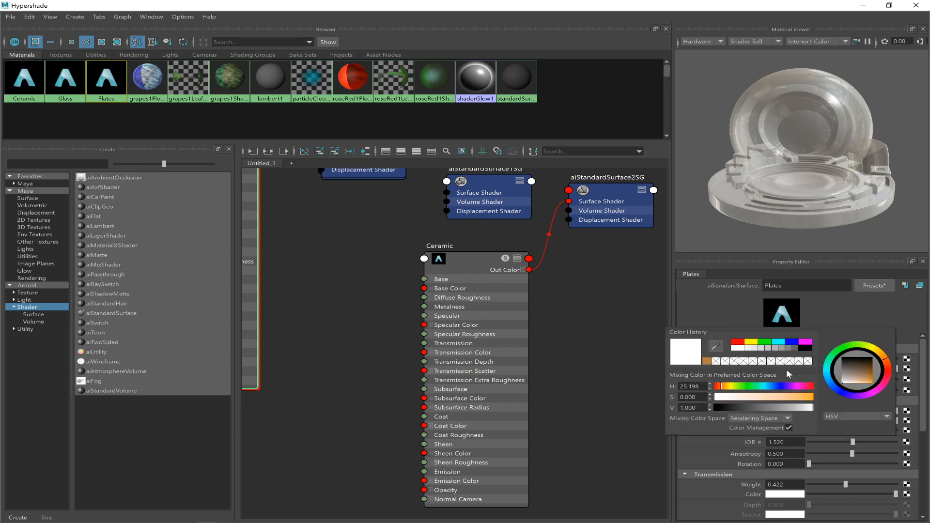
{"action": "left_click", "coordinate": [737, 342]}
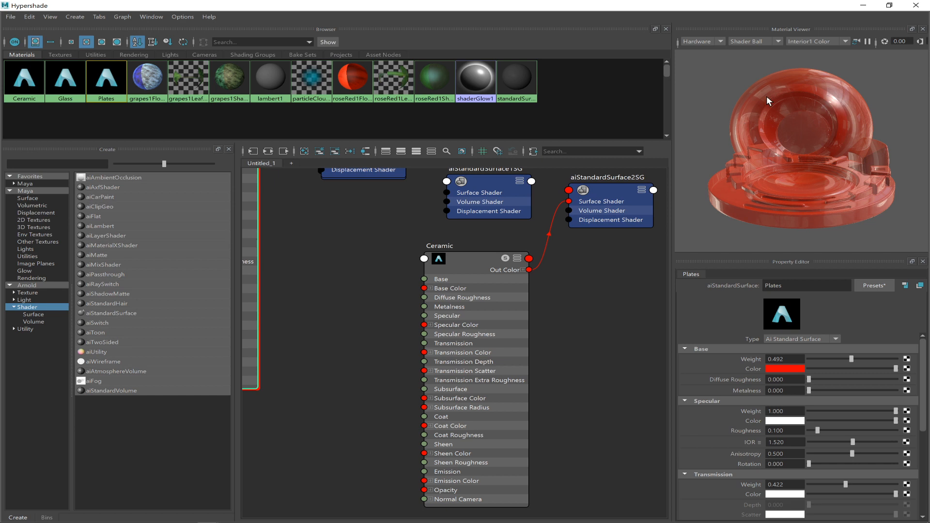
{"action": "left_click", "coordinate": [800, 484]}
{"action": "type", "text": "0.5"}
{"action": "key", "text": "Return"}
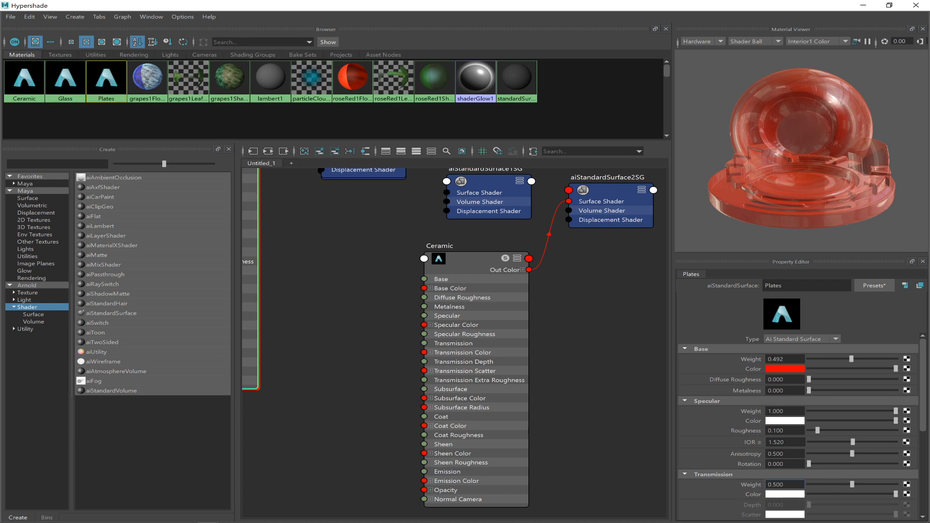
{"action": "left_click", "coordinate": [771, 369]}
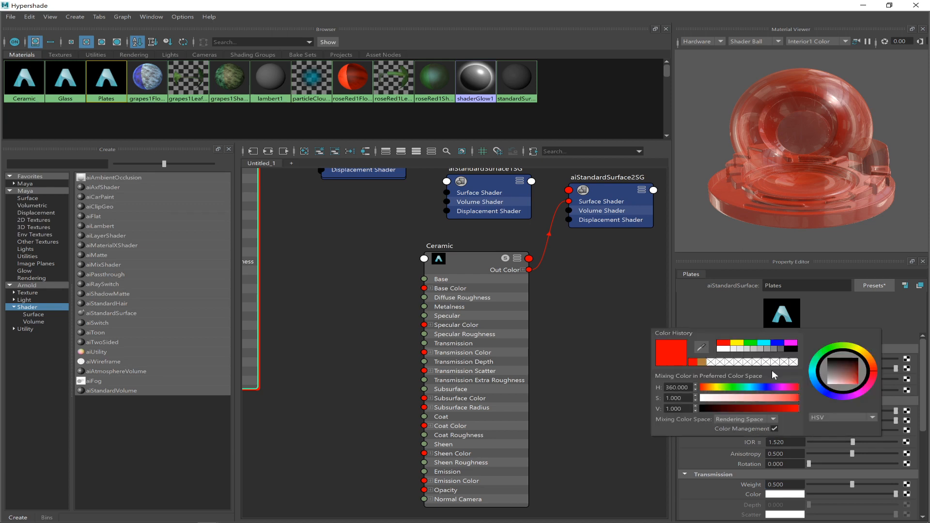
{"action": "left_click", "coordinate": [771, 409]}
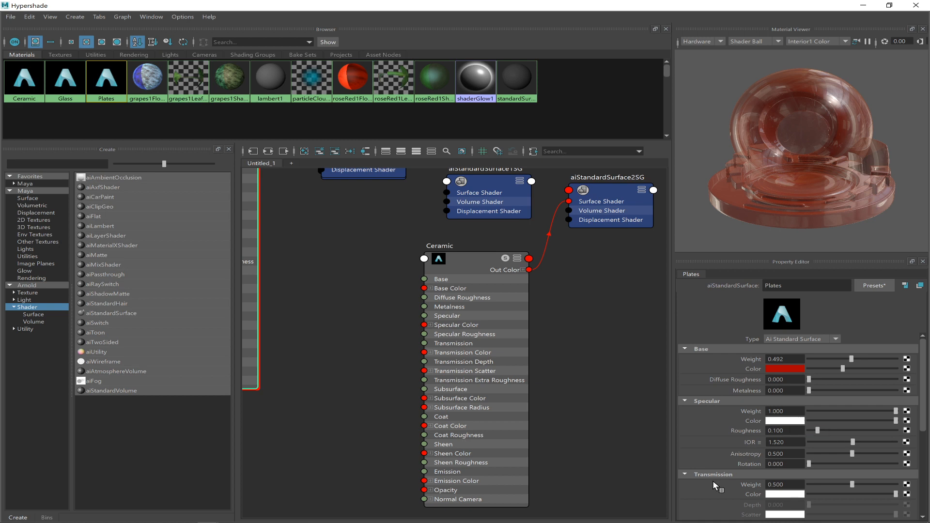
Tint the Plates shader's transmission color a light red.
{"action": "left_click", "coordinate": [773, 494]}
{"action": "left_click", "coordinate": [794, 494]}
{"action": "left_click", "coordinate": [796, 507]}
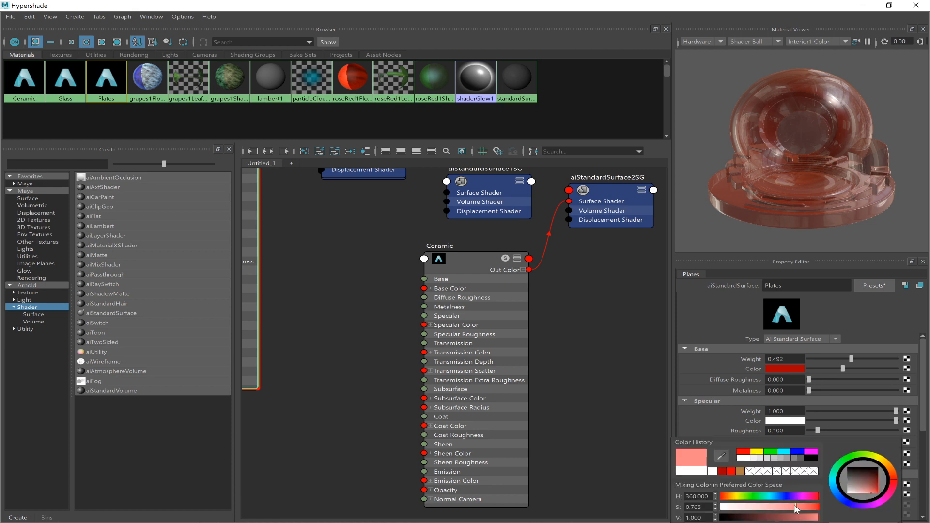
{"action": "left_click", "coordinate": [804, 507]}
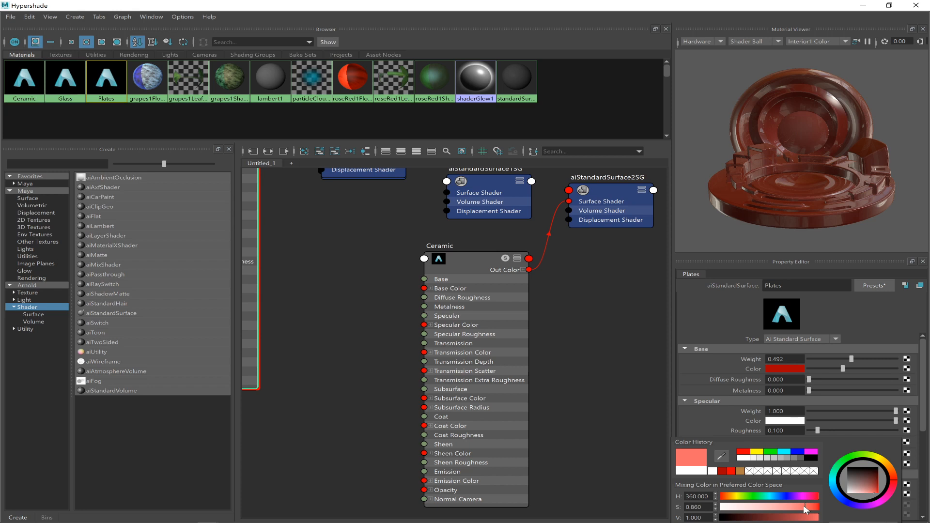
{"action": "left_click", "coordinate": [785, 507]}
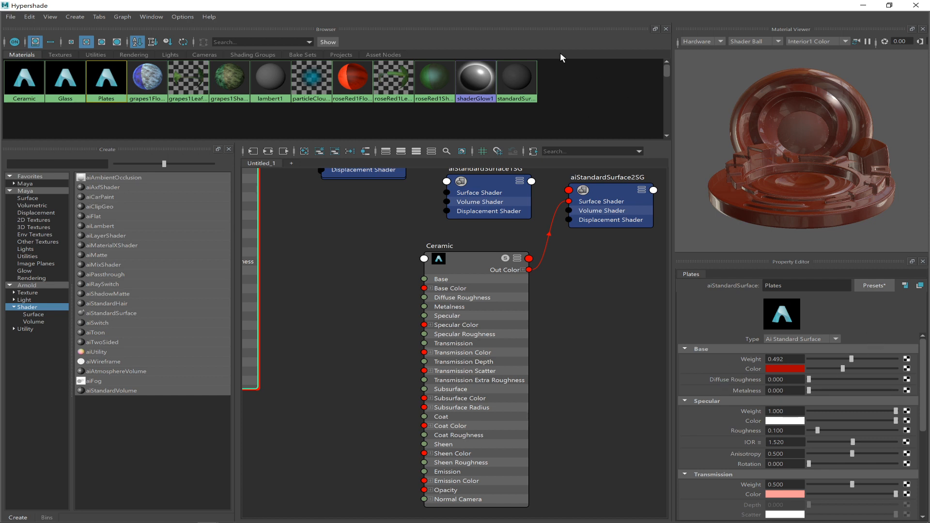
Uncover the plates behind the Hypershade, select the whole stack and assign the Plates material to it.
{"action": "left_click_drag", "start_coordinate": [524, 7], "coordinate": [519, 341]}
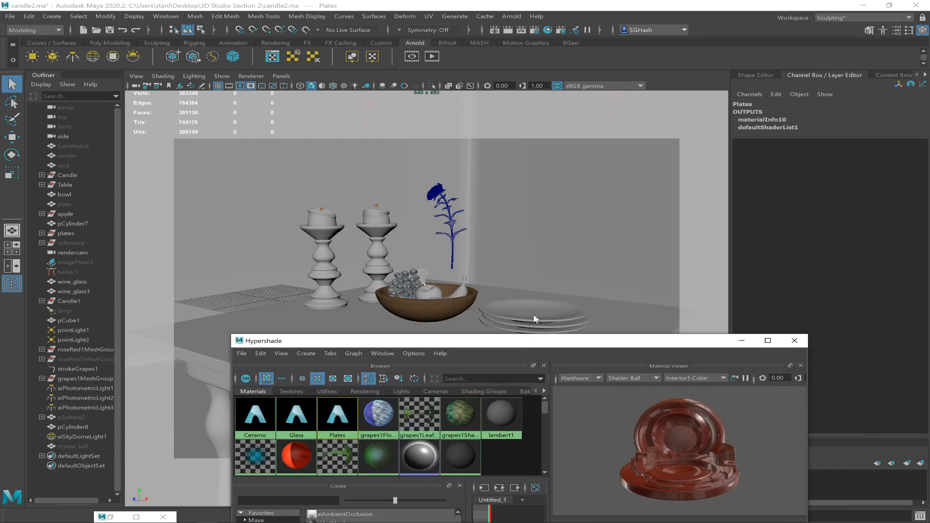
{"action": "left_click", "coordinate": [536, 308]}
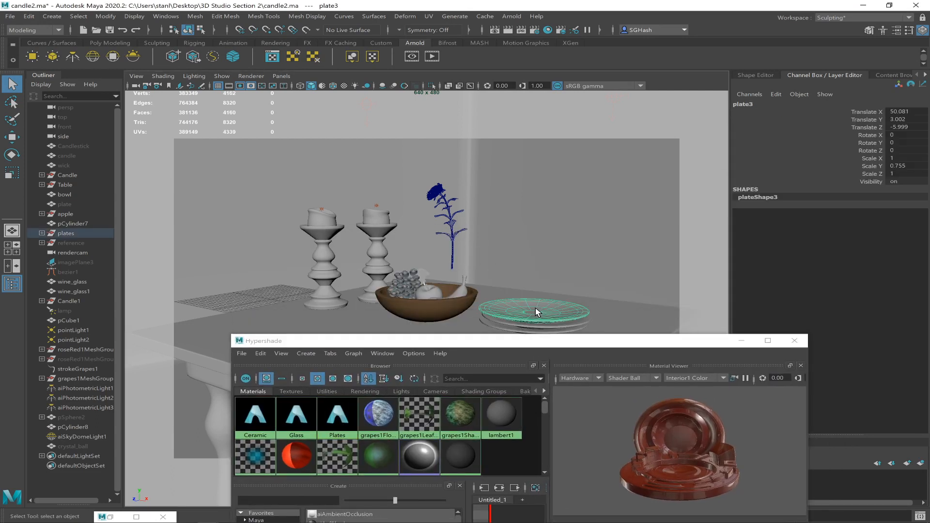
{"action": "left_click", "coordinate": [563, 331]}
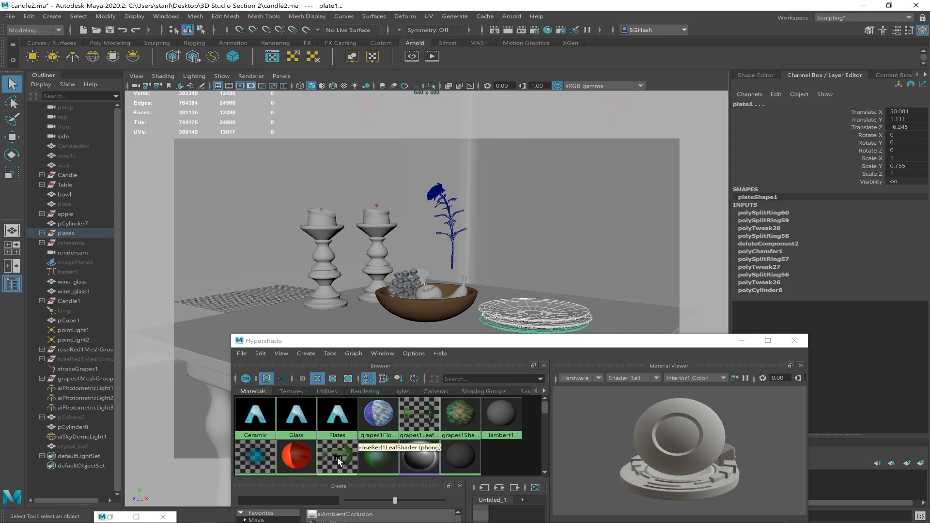
{"action": "right_click", "coordinate": [336, 415]}
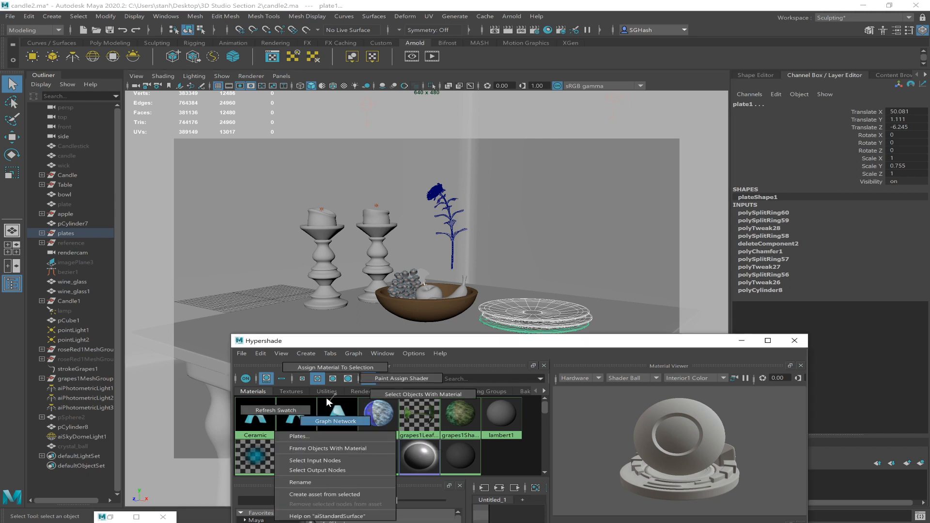
{"action": "left_click", "coordinate": [324, 368]}
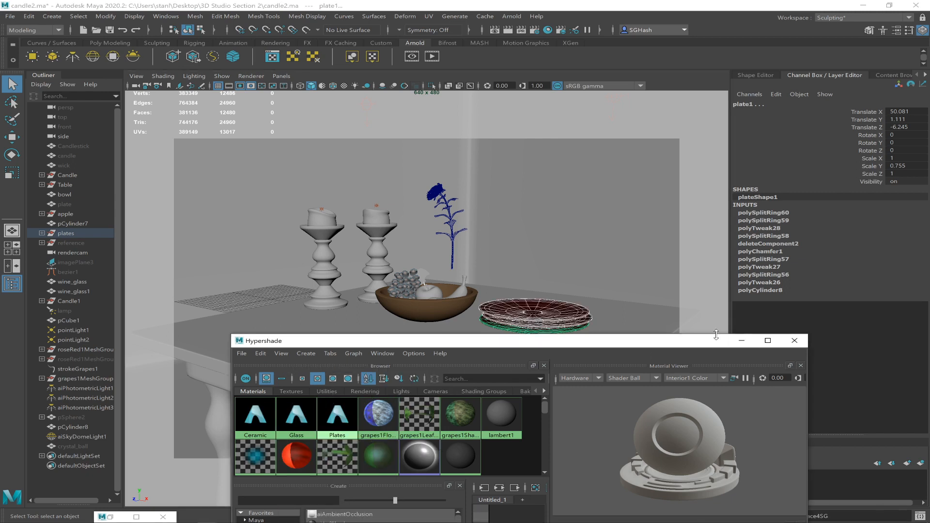
Minimize the Hypershade, add the bowl to the plate selection, test-render the selected objects with Arnold and zoom in on them.
{"action": "left_click", "coordinate": [742, 341]}
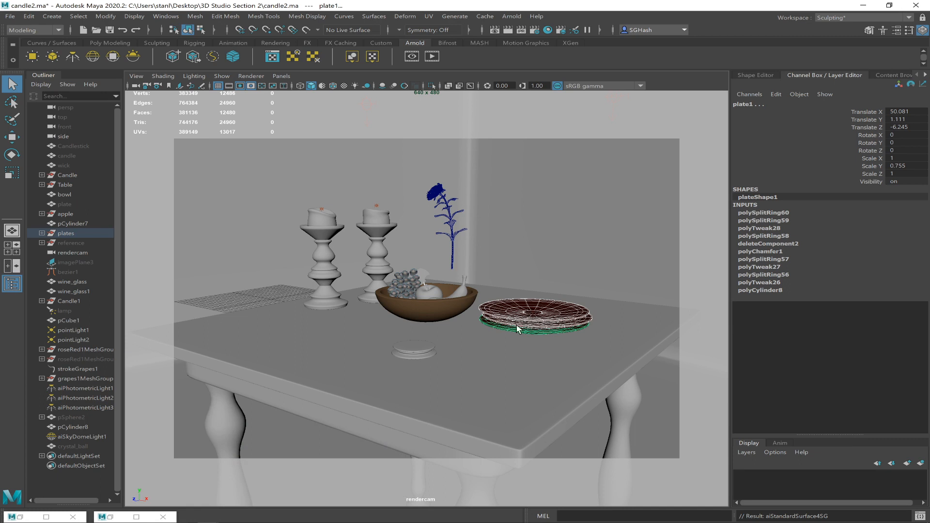
{"action": "left_click", "coordinate": [447, 311]}
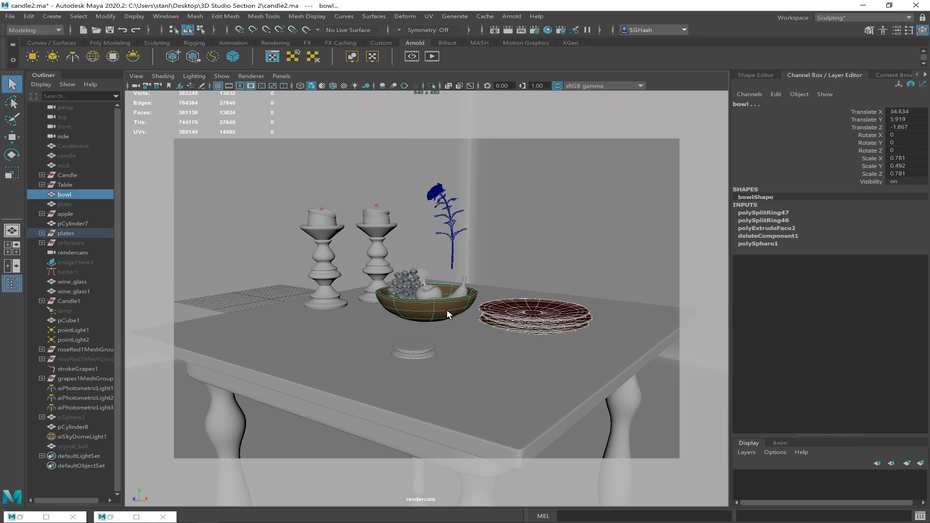
{"action": "left_click", "coordinate": [494, 30]}
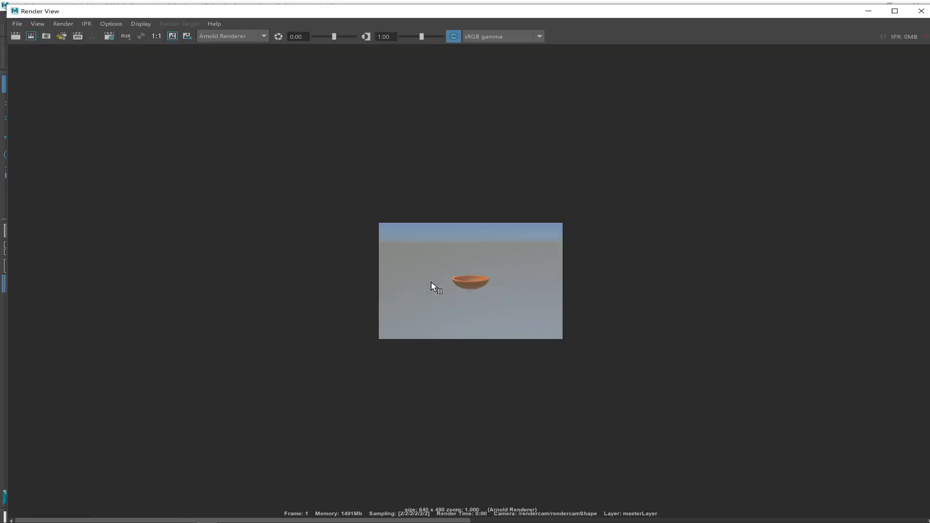
{"action": "left_click", "coordinate": [31, 37]}
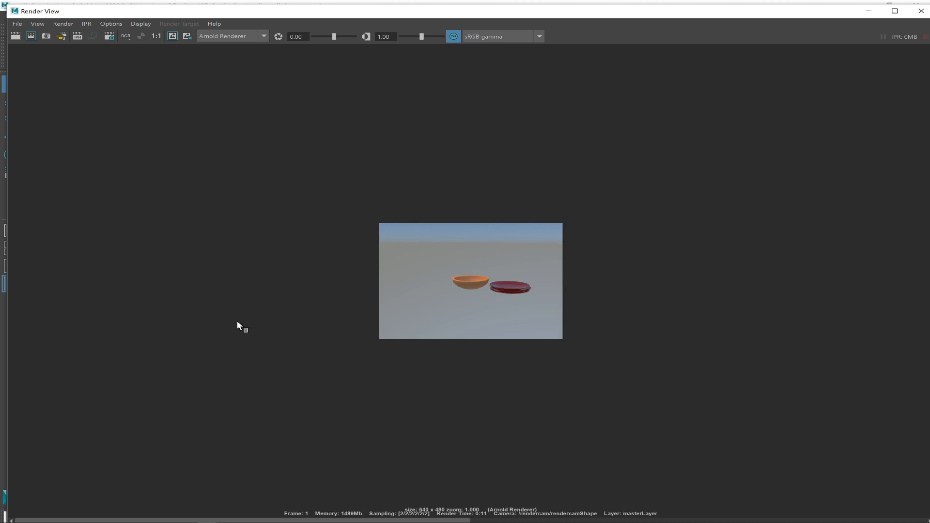
{"action": "left_click_drag", "start_coordinate": [442, 256], "coordinate": [537, 312], "text": "ctrl+alt"}
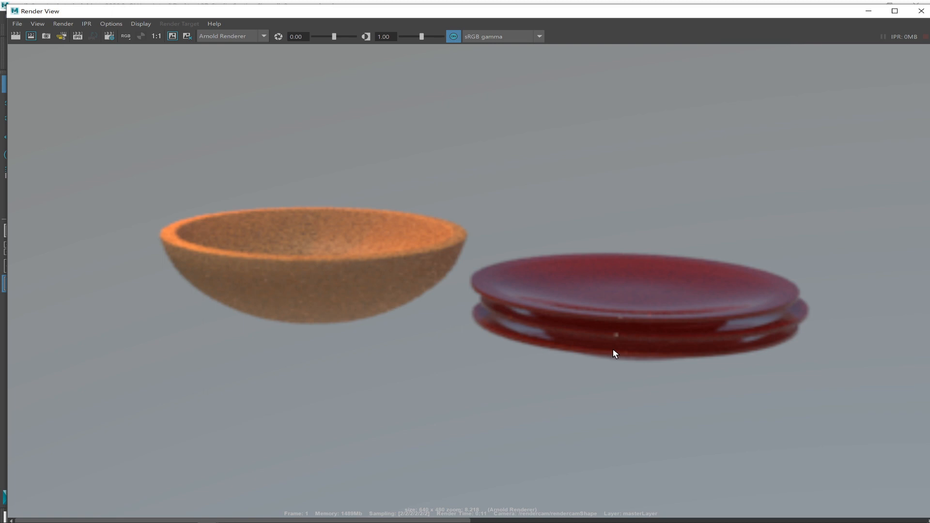
Switch to the browser showing the General voice channel in Discord.
{"action": "key", "text": "alt"}
{"action": "key", "text": "alt"}
{"action": "key", "text": "alt+Tab"}
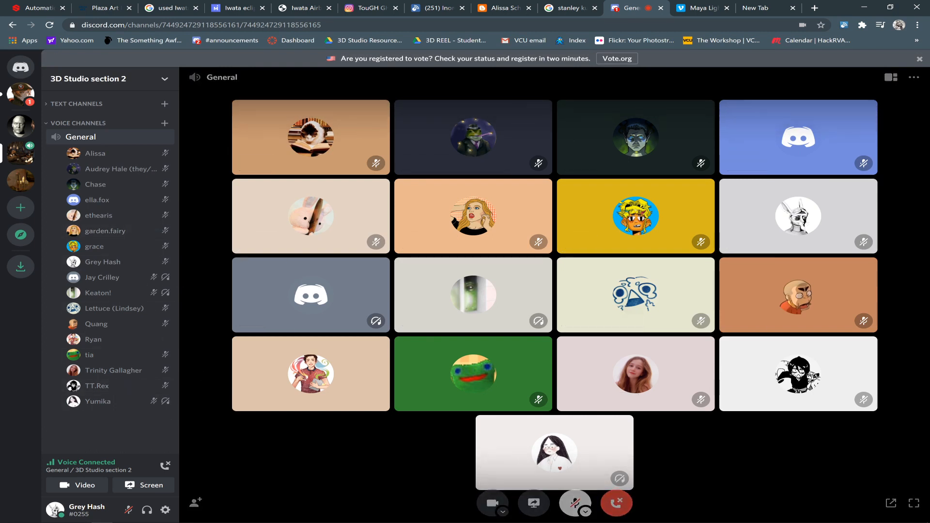
Switch from the browser back to Maya's Render View and minimize it to uncover the scene viewport.
{"action": "key", "text": "alt+Tab"}
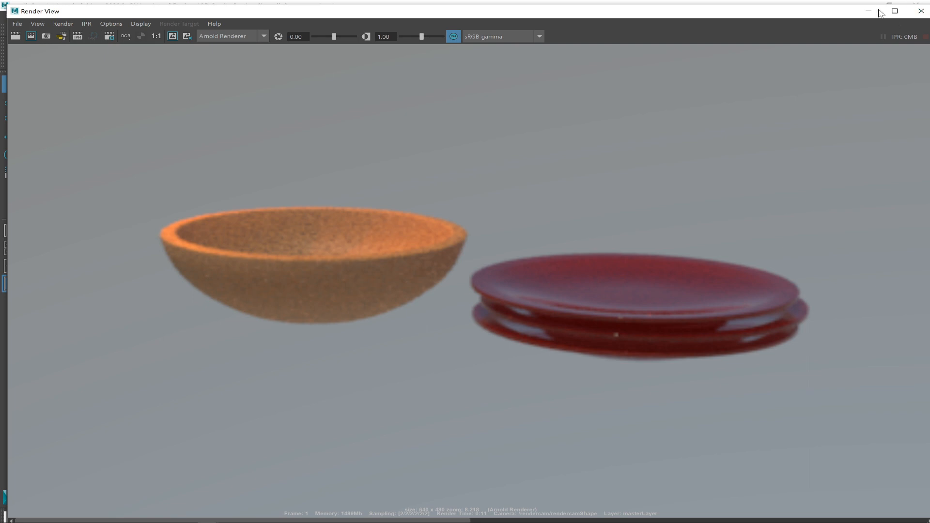
{"action": "key", "text": "alt+Tab"}
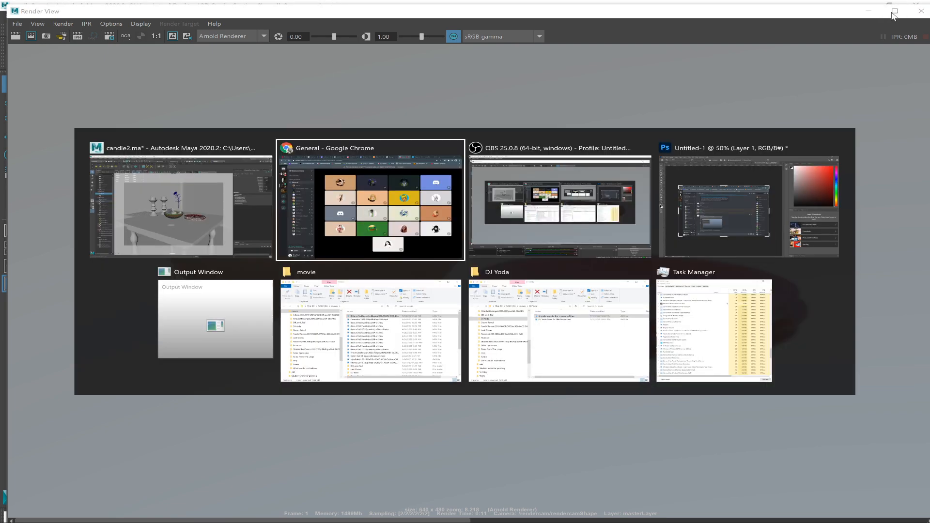
{"action": "key", "text": "alt+Tab"}
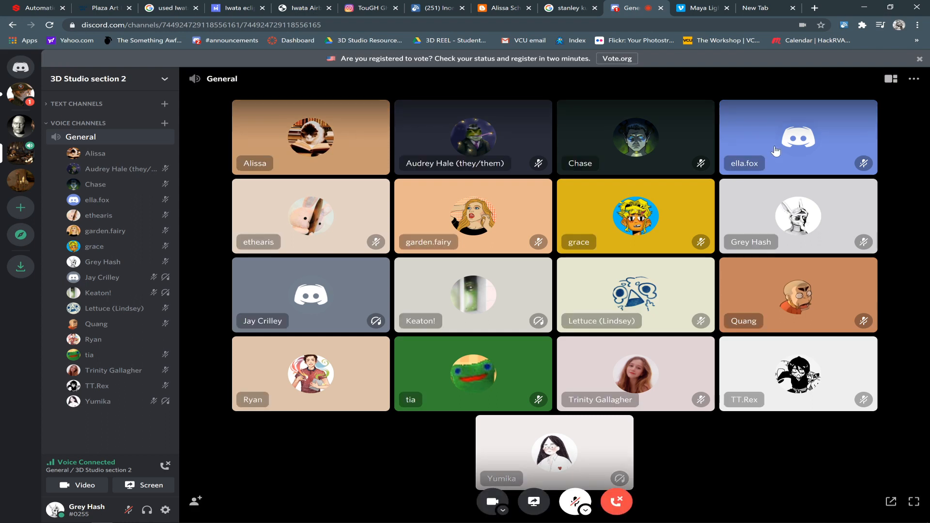
{"action": "key", "text": "alt+Tab"}
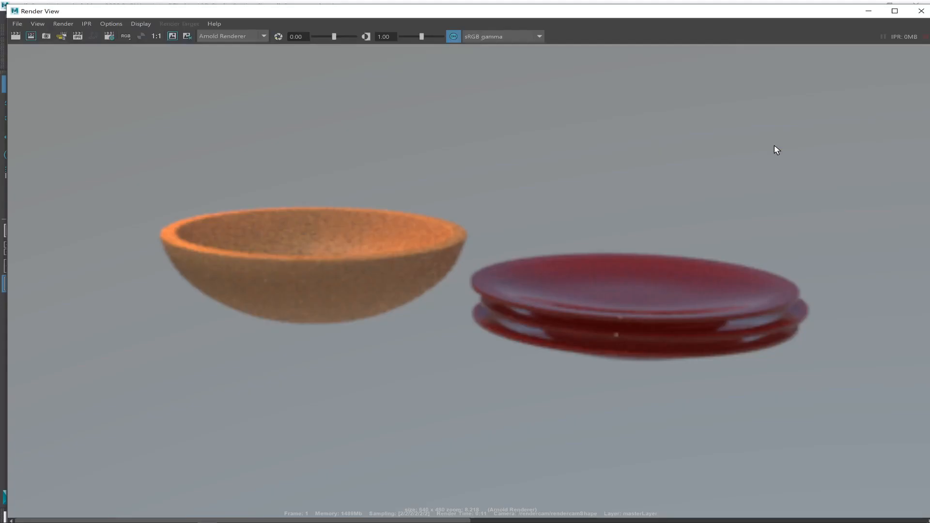
{"action": "left_click", "coordinate": [869, 16]}
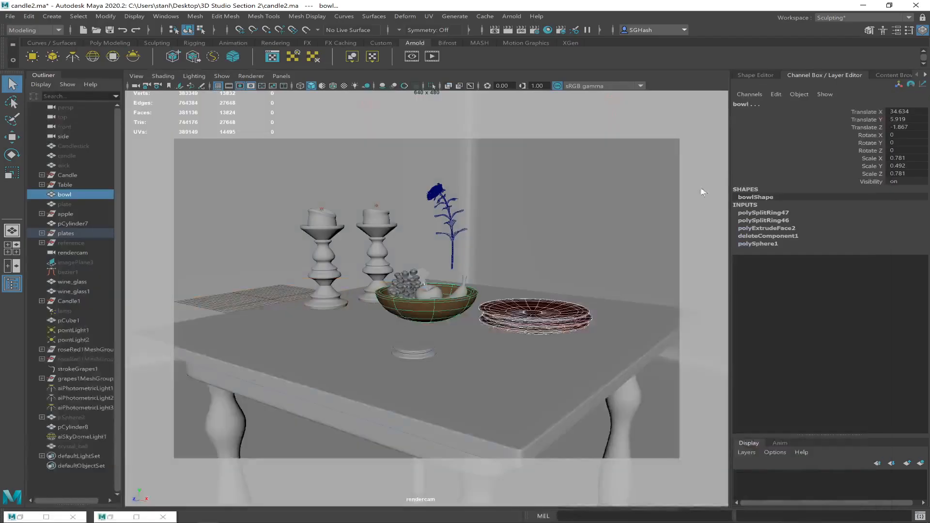
{"action": "left_click", "coordinate": [110, 517]}
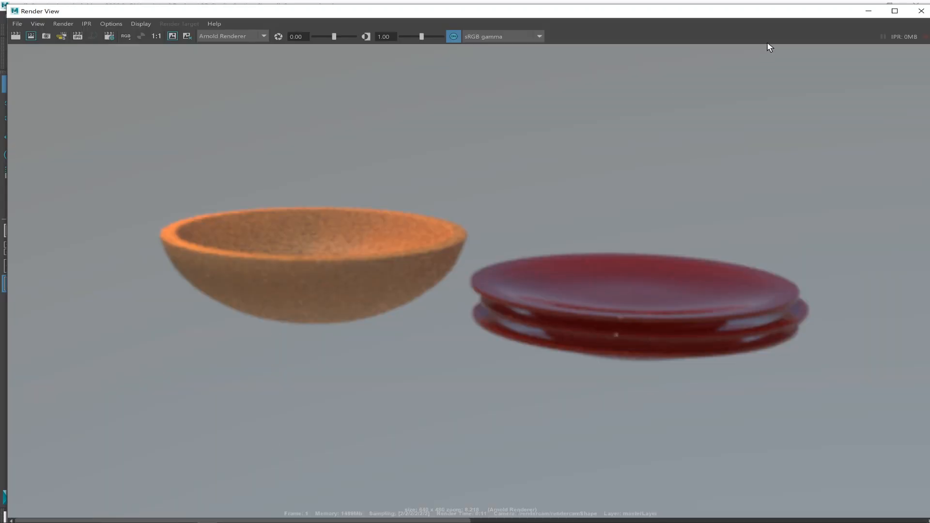
{"action": "left_click", "coordinate": [868, 11]}
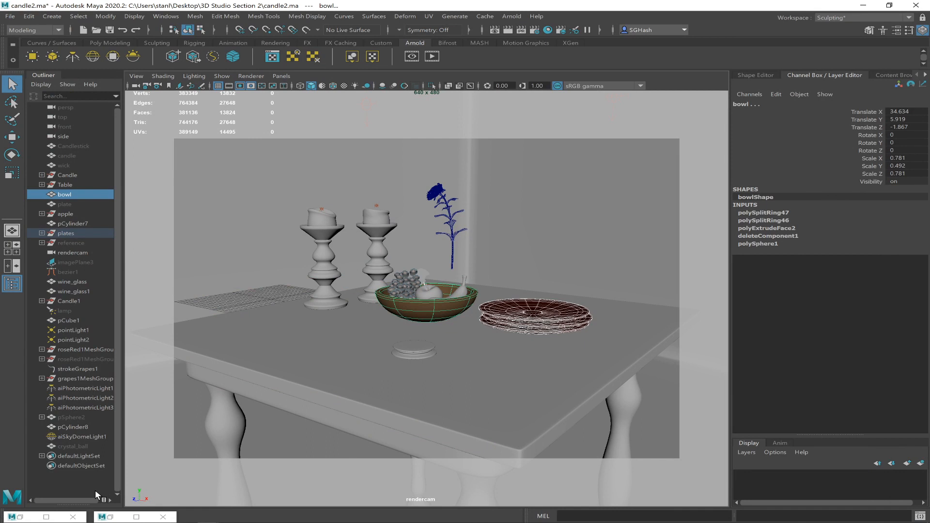
Restore the minimized Hypershade window, reposition it below the still-life objects and maximize it.
{"action": "left_click", "coordinate": [29, 517]}
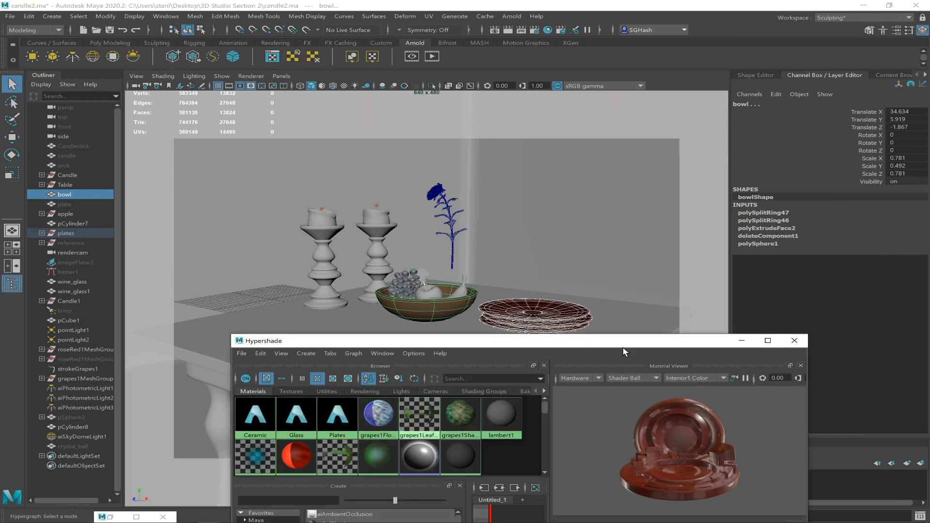
{"action": "left_click_drag", "start_coordinate": [629, 347], "coordinate": [613, 330]}
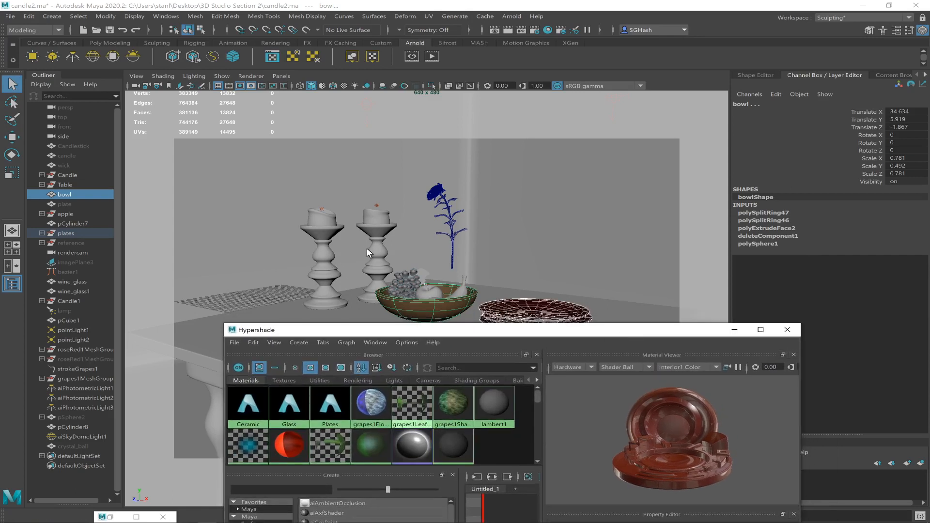
{"action": "left_click_drag", "start_coordinate": [549, 332], "coordinate": [516, 352]}
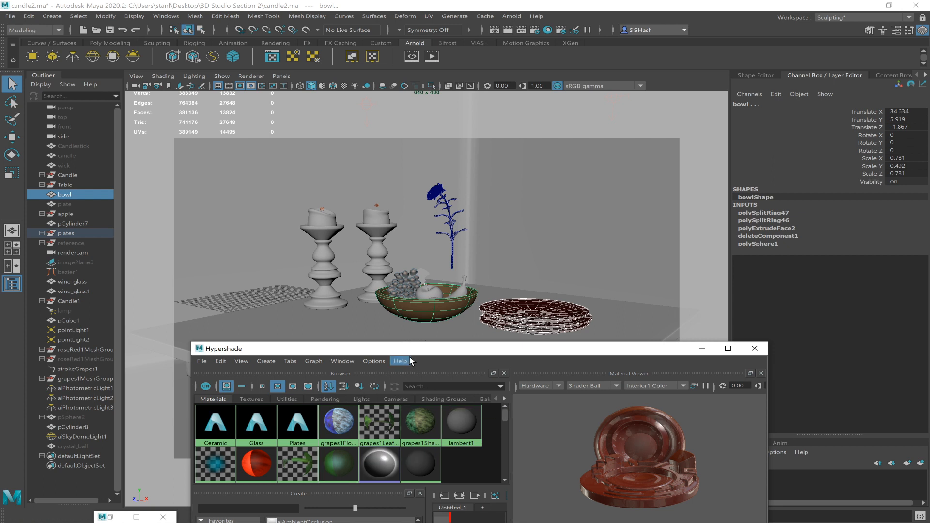
{"action": "left_click_drag", "start_coordinate": [354, 347], "coordinate": [281, 338]}
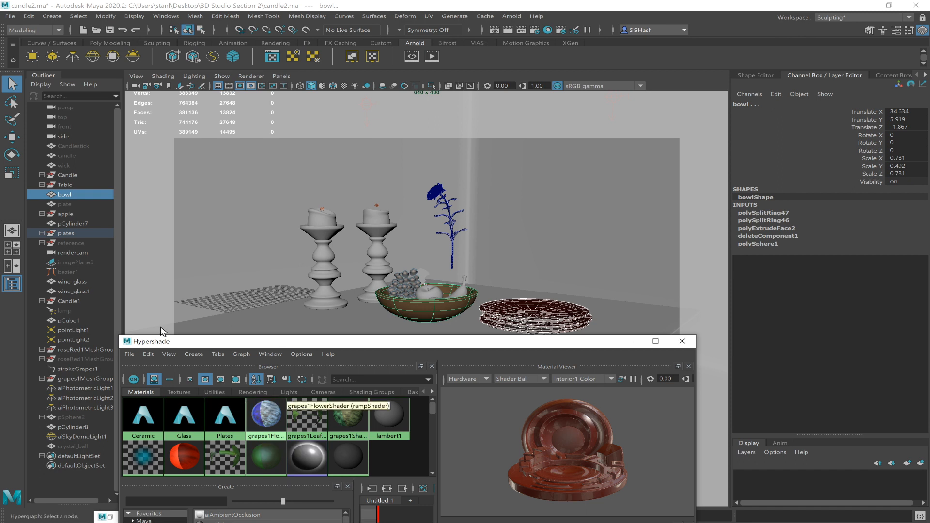
{"action": "left_click_drag", "start_coordinate": [294, 340], "coordinate": [287, 319]}
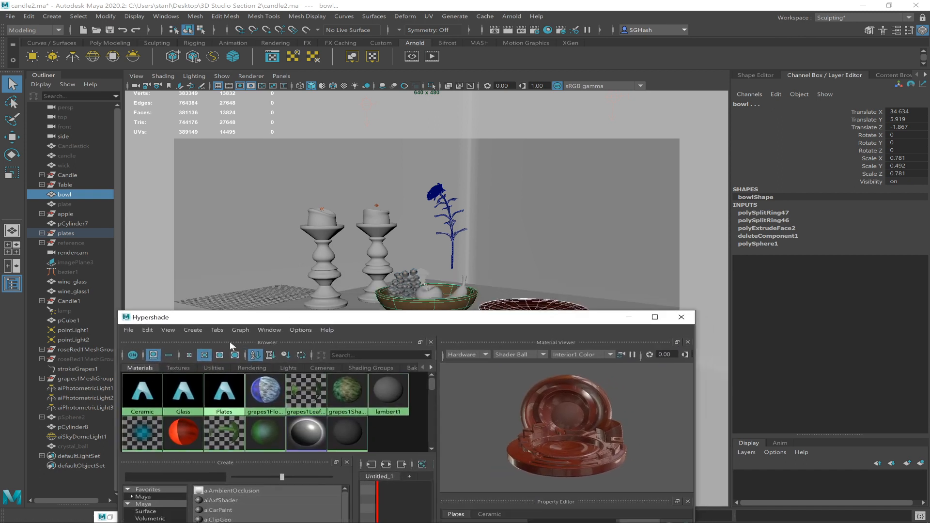
{"action": "left_click", "coordinate": [129, 329]}
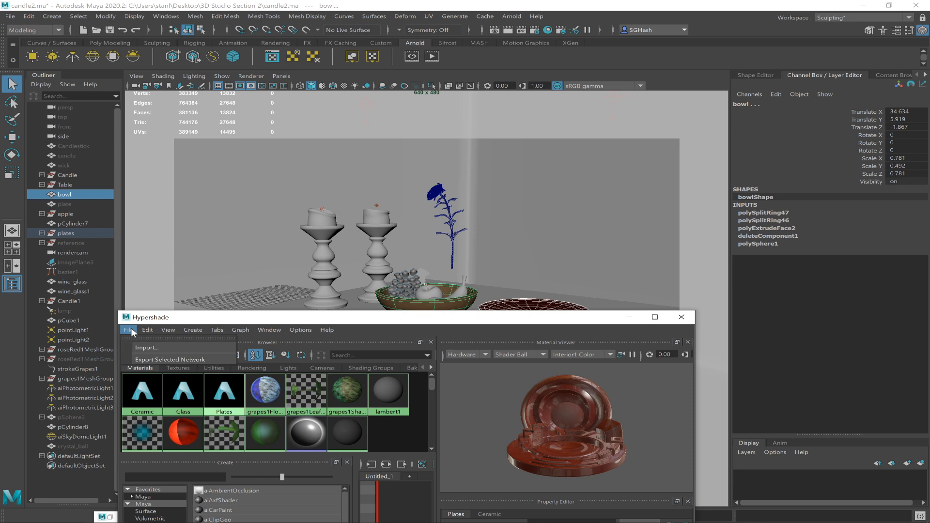
{"action": "left_click", "coordinate": [204, 318]}
{"action": "double_click", "coordinate": [257, 319]}
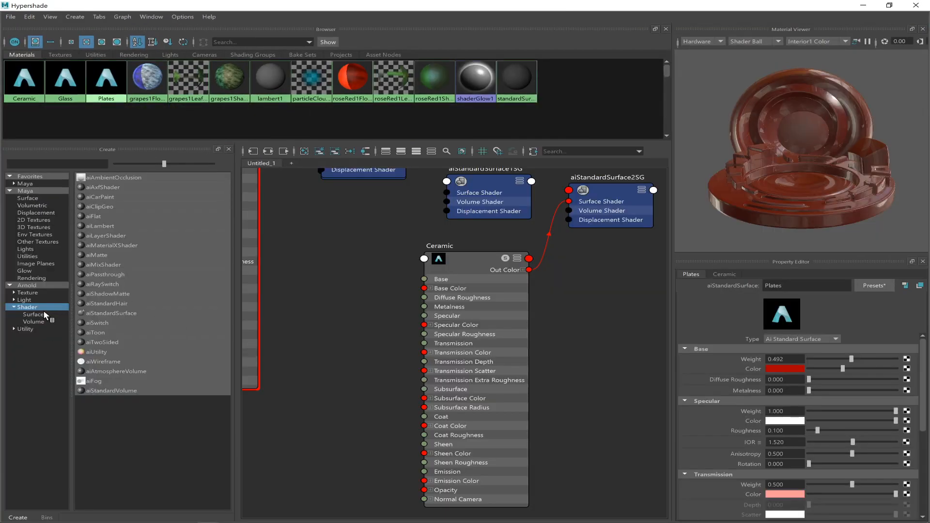
Create a new Arnold aiStandardSurface material and rename it Candlestick.
{"action": "left_click", "coordinate": [36, 307]}
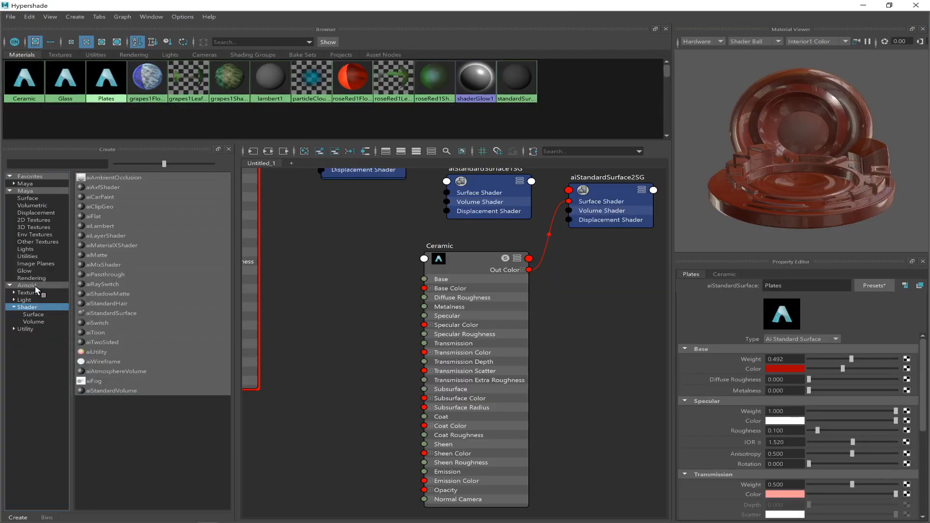
{"action": "left_click", "coordinate": [127, 312]}
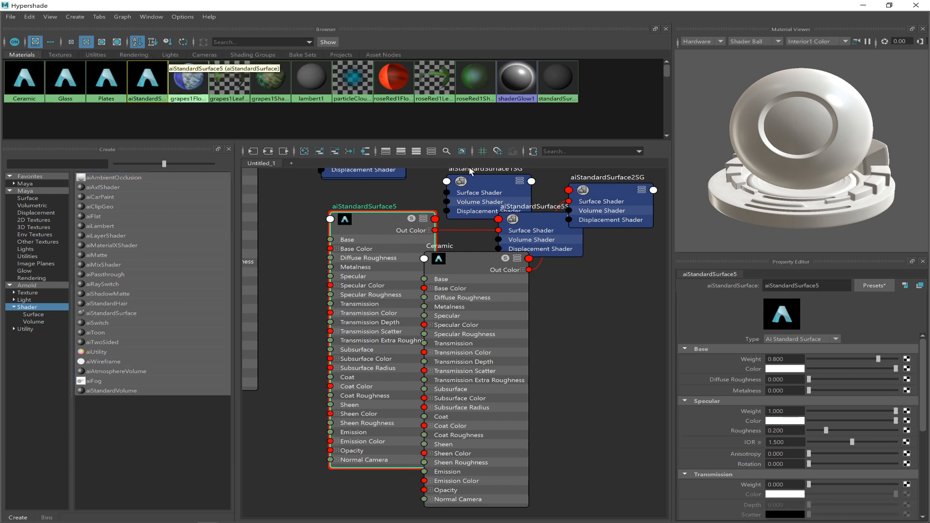
{"action": "double_click", "coordinate": [794, 286]}
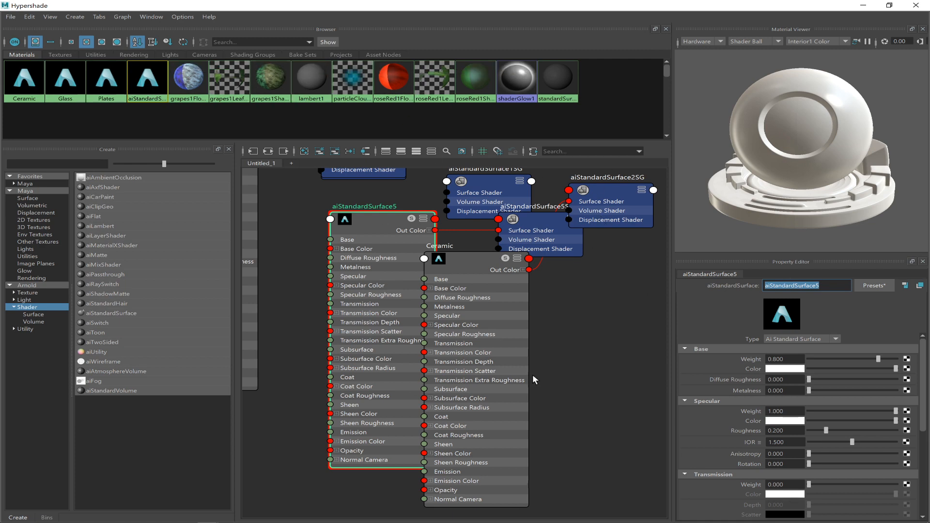
{"action": "type", "text": "Candlestick"}
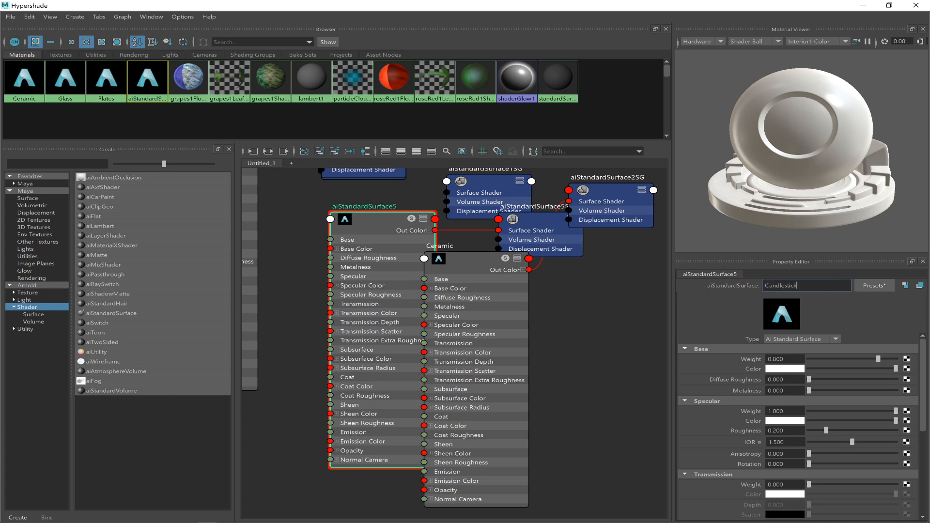
{"action": "key", "text": "Return"}
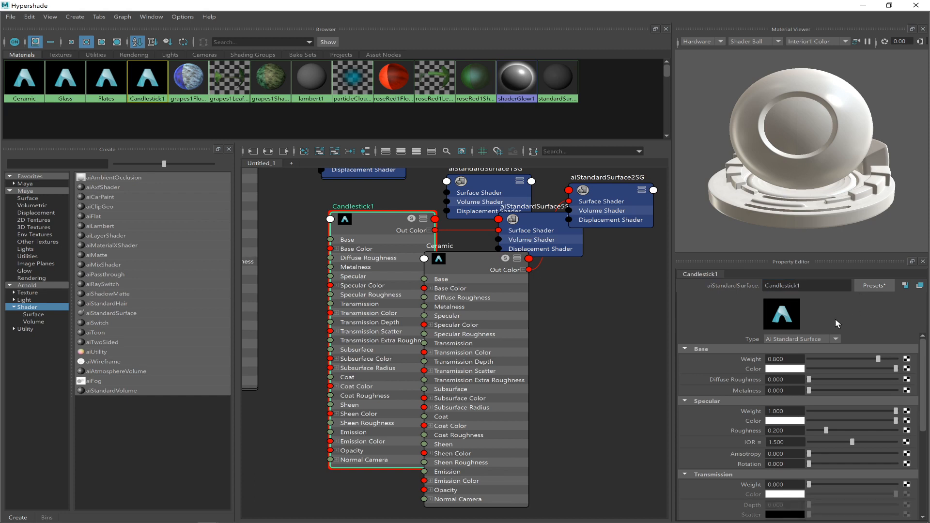
Apply the Copper preset to the new candlestick material.
{"action": "left_click", "coordinate": [862, 284]}
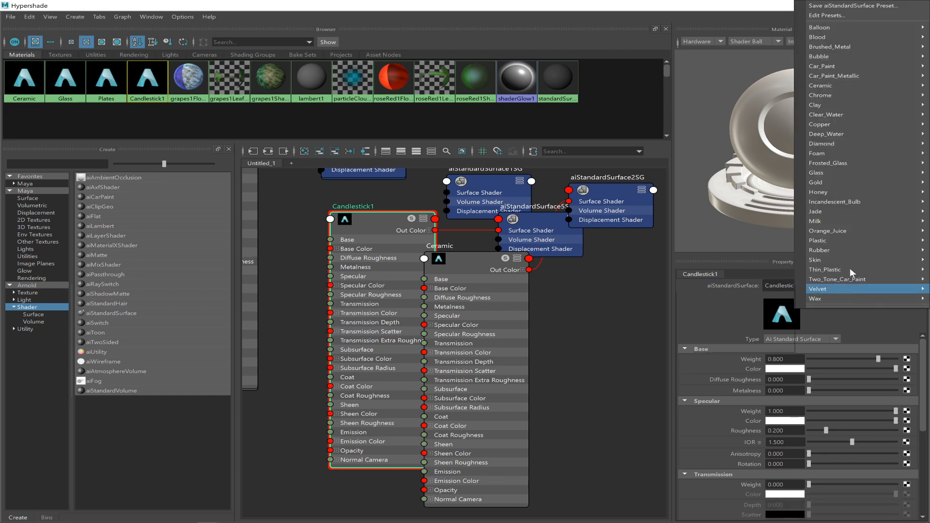
{"action": "mouse_move", "coordinate": [827, 134]}
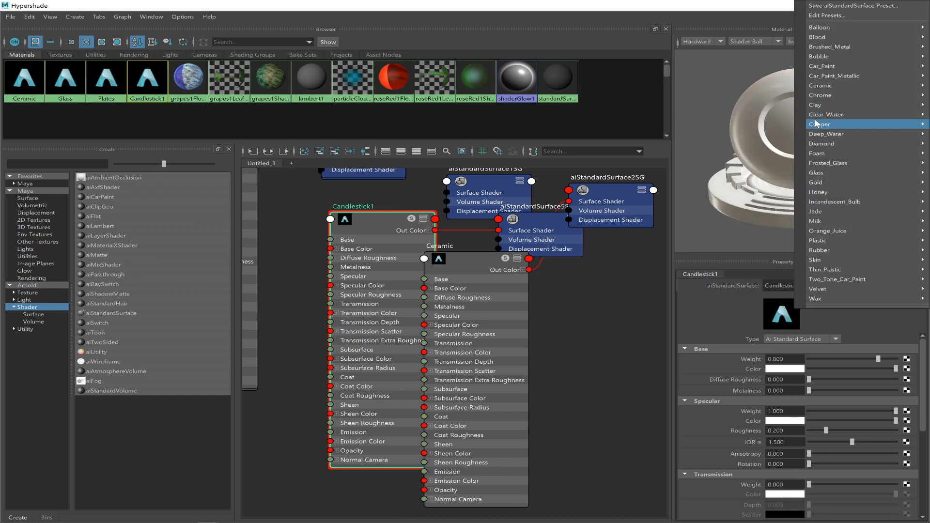
{"action": "left_click", "coordinate": [771, 126]}
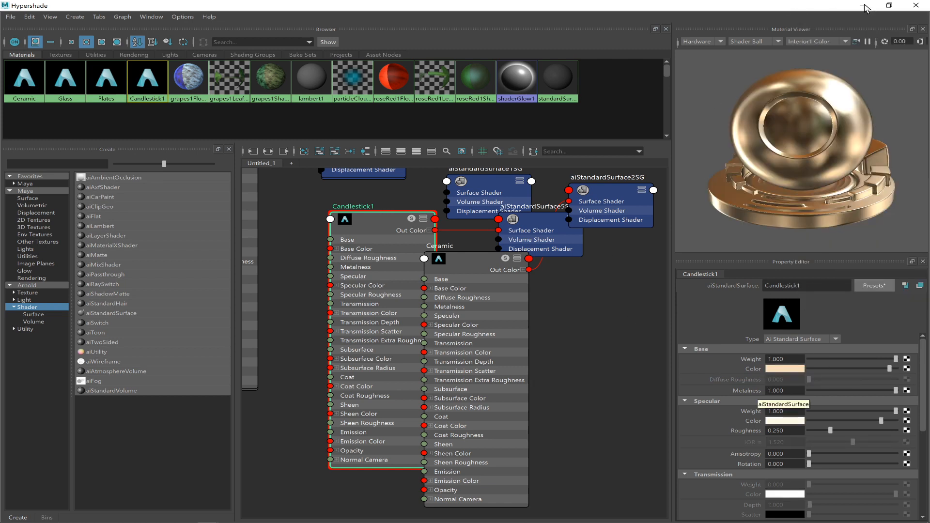
Reduce the Hypershade from full screen, move it up over the viewport and blend the Chrome preset into the candlestick material at 25%.
{"action": "left_click", "coordinate": [889, 5]}
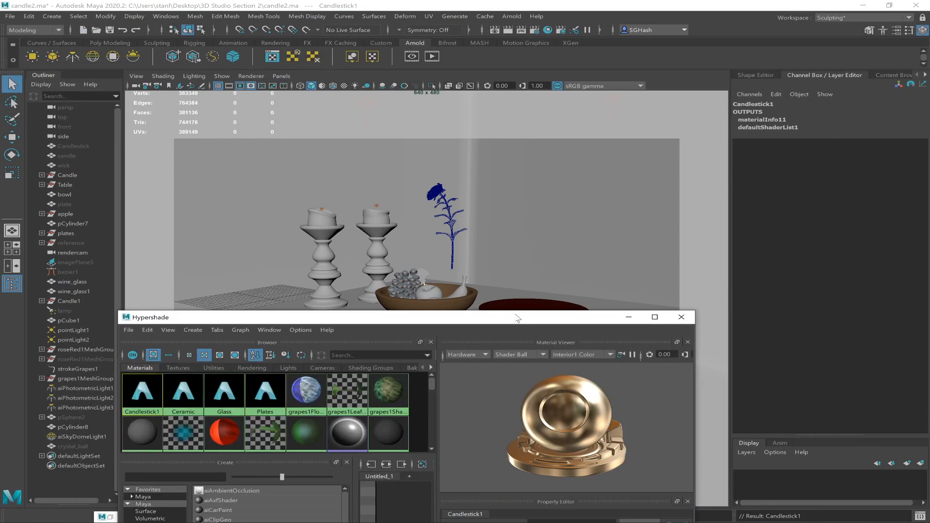
{"action": "left_click_drag", "start_coordinate": [506, 315], "coordinate": [494, 76]}
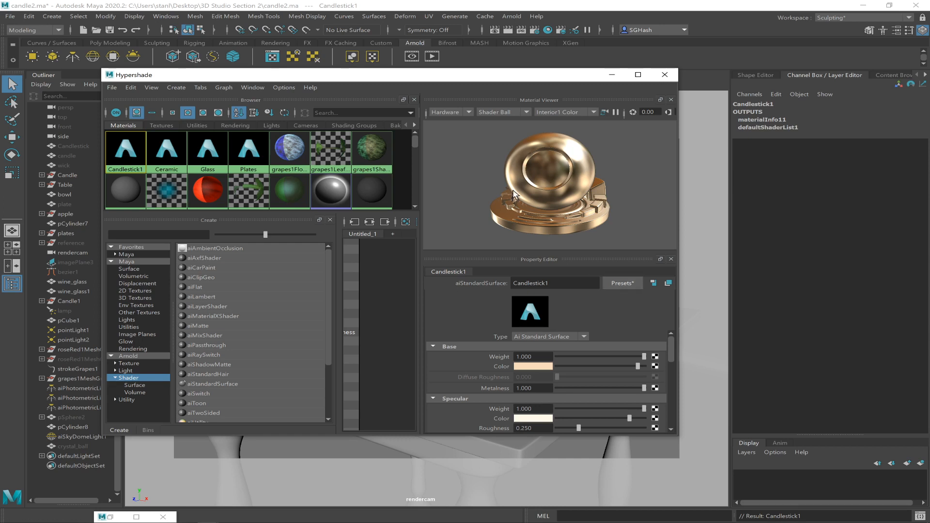
{"action": "left_click", "coordinate": [624, 283]}
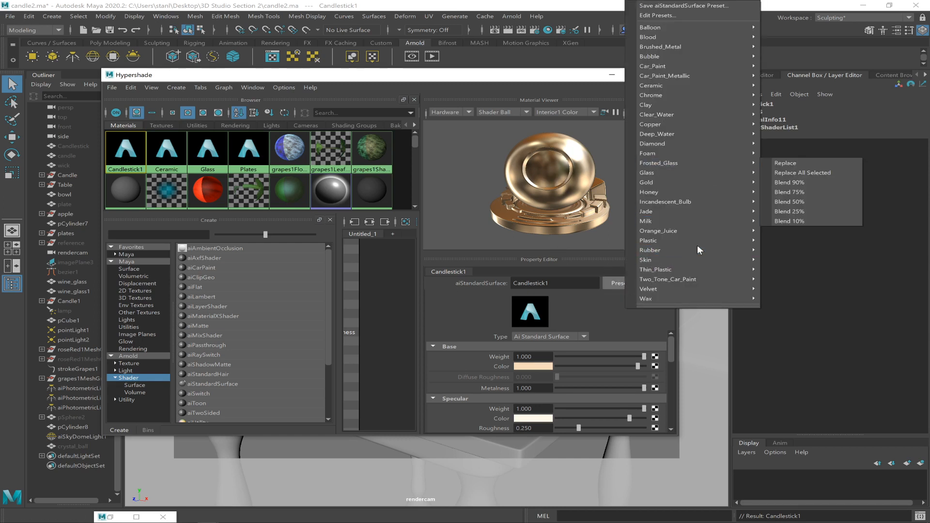
{"action": "mouse_move", "coordinate": [688, 182]}
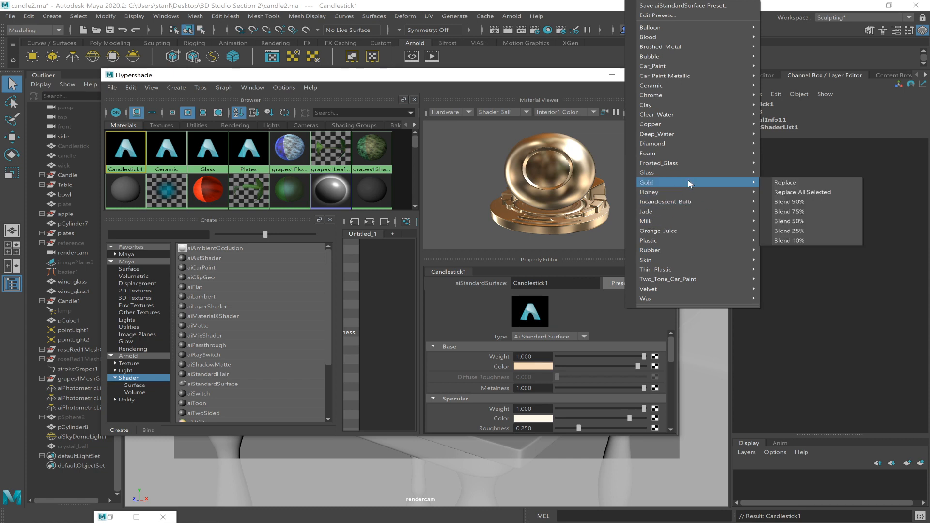
{"action": "mouse_move", "coordinate": [652, 96]}
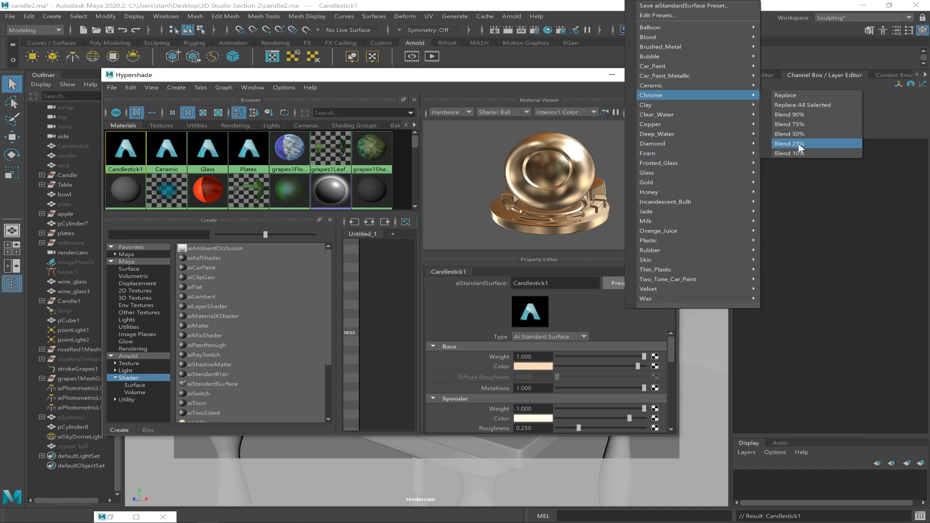
{"action": "left_click", "coordinate": [820, 143]}
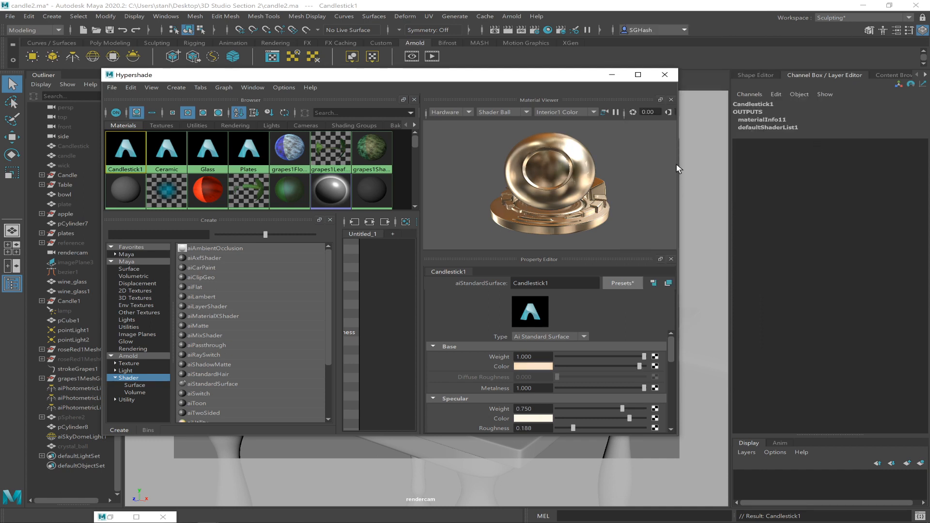
Blend the Gold preset into the candlestick material at 75%.
{"action": "left_click", "coordinate": [615, 284]}
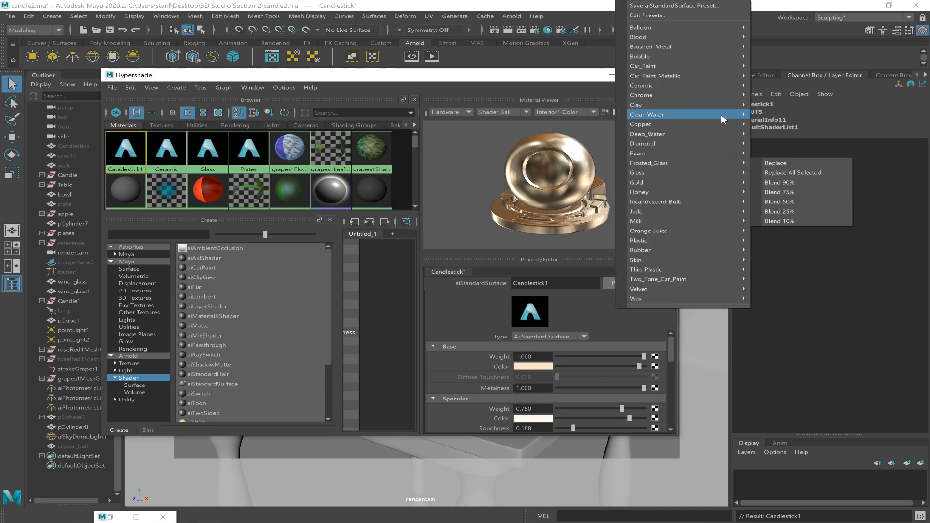
{"action": "mouse_move", "coordinate": [720, 135]}
{"action": "mouse_move", "coordinate": [710, 94]}
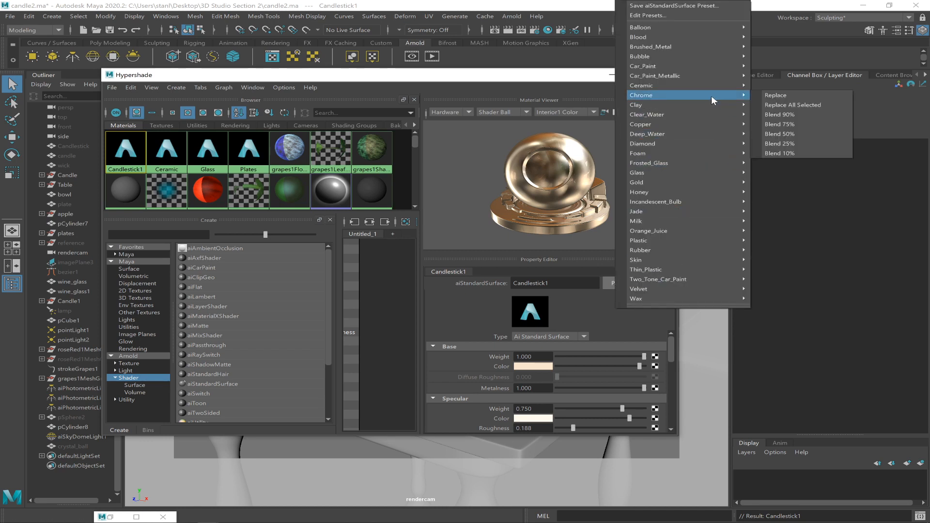
{"action": "mouse_move", "coordinate": [718, 183]}
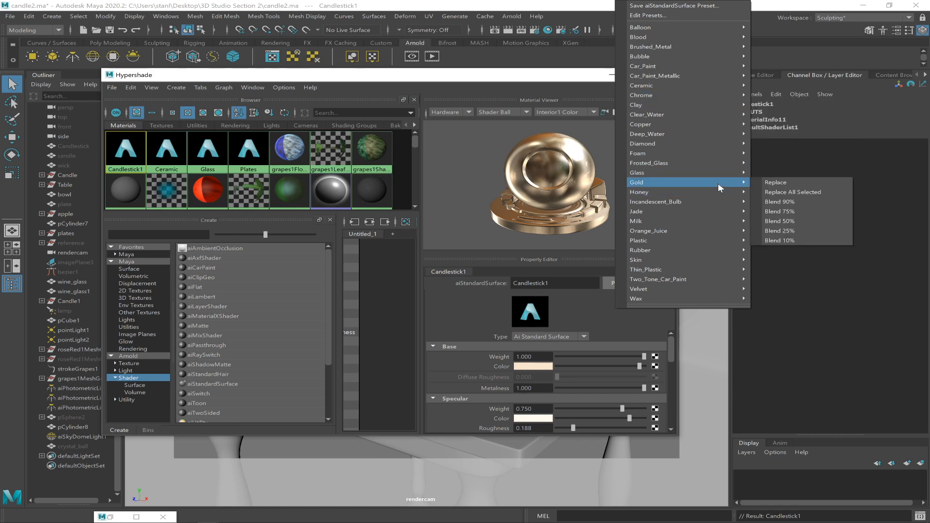
{"action": "left_click", "coordinate": [775, 212]}
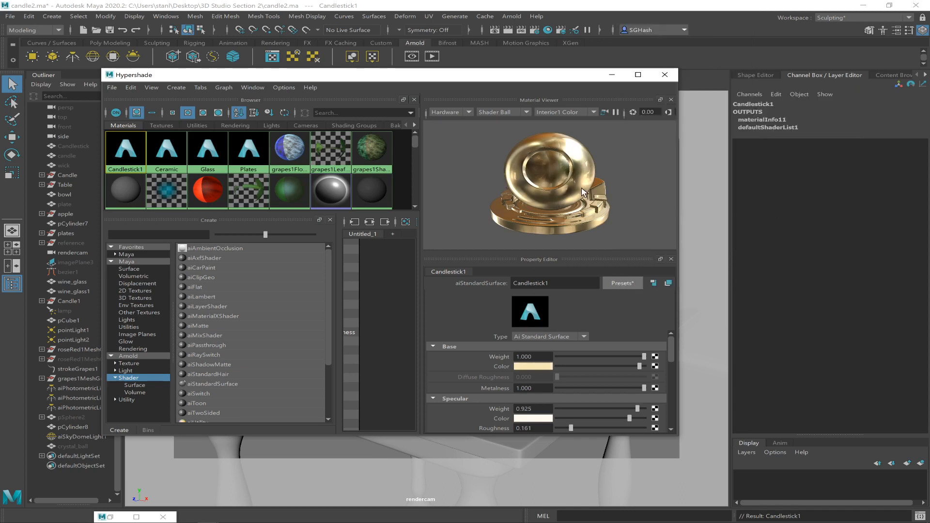
Blend the Car_Paint_Metallic preset into the candlestick material at 25%.
{"action": "left_click", "coordinate": [625, 283]}
{"action": "mouse_move", "coordinate": [705, 175]}
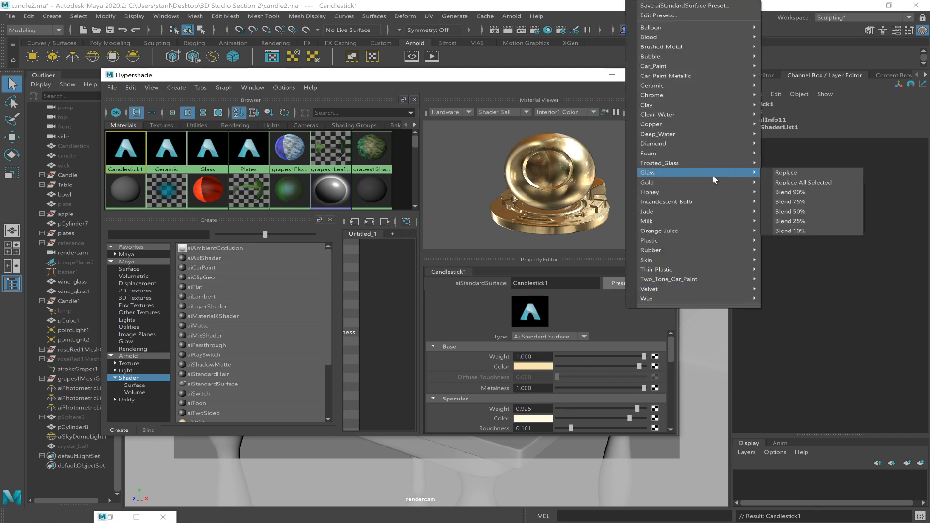
{"action": "mouse_move", "coordinate": [711, 115]}
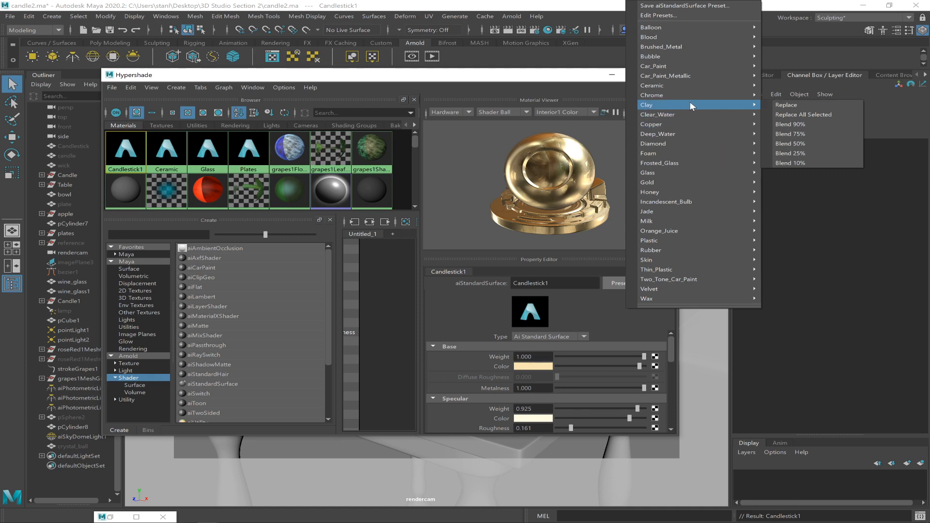
{"action": "mouse_move", "coordinate": [688, 257]}
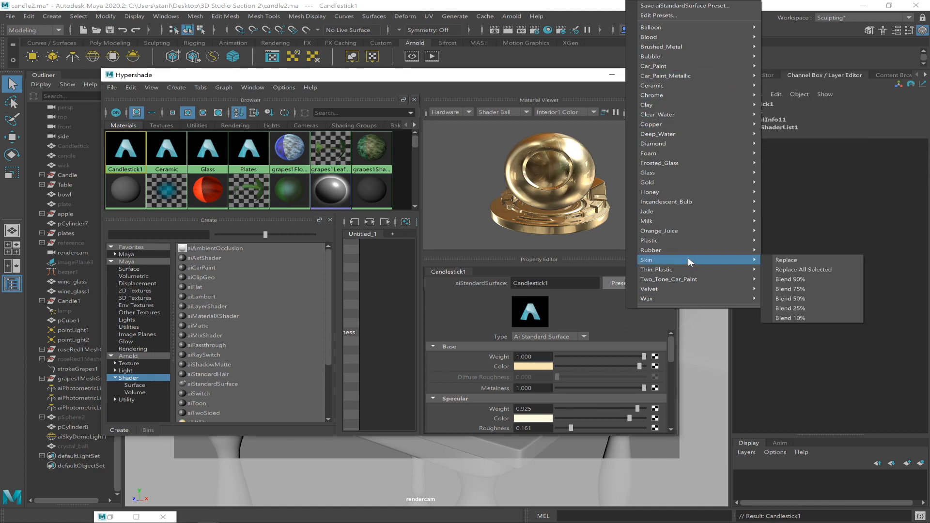
{"action": "mouse_move", "coordinate": [735, 66]}
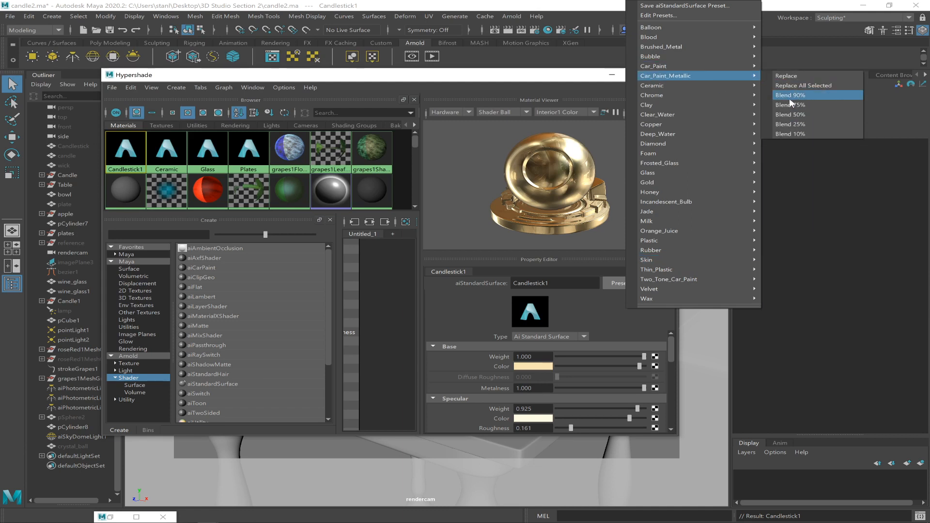
{"action": "left_click", "coordinate": [790, 124]}
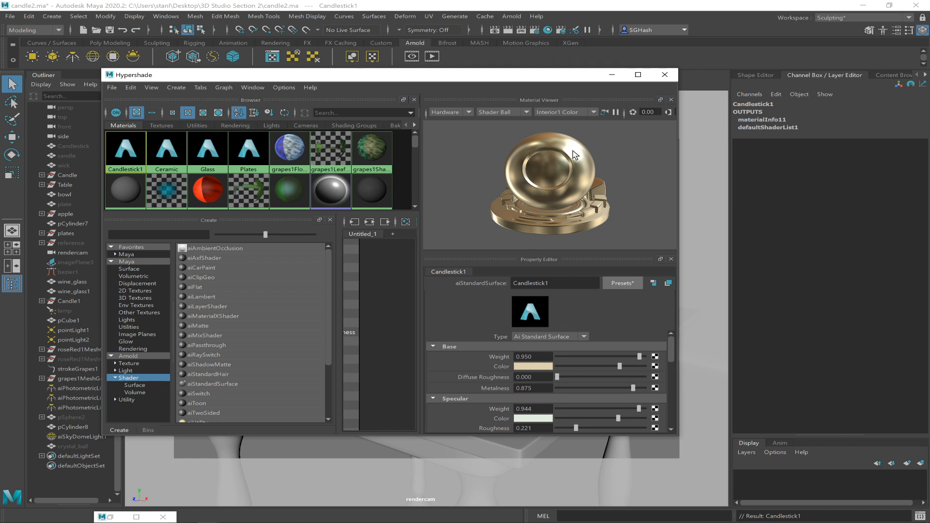
Move the Hypershade clear of the candlesticks, reselect the Candlestick1 material and maximize the Hypershade to edit it.
{"action": "left_click_drag", "start_coordinate": [589, 79], "coordinate": [684, 340]}
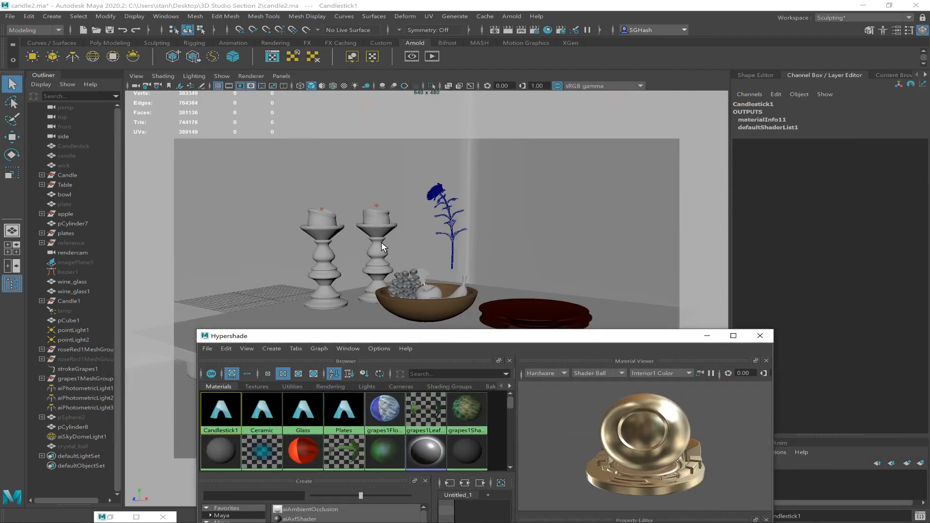
{"action": "left_click", "coordinate": [377, 258]}
{"action": "left_click", "coordinate": [459, 336]}
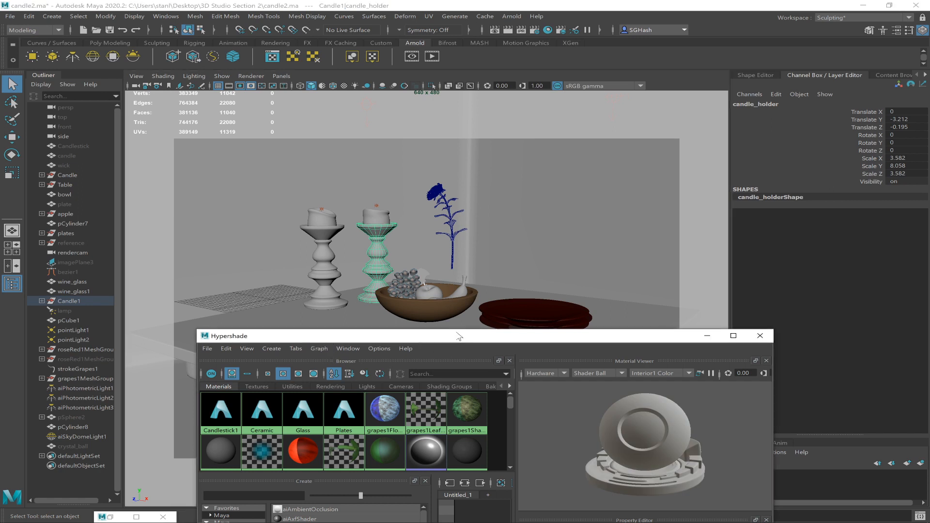
{"action": "left_click", "coordinate": [221, 412]}
{"action": "double_click", "coordinate": [501, 343]}
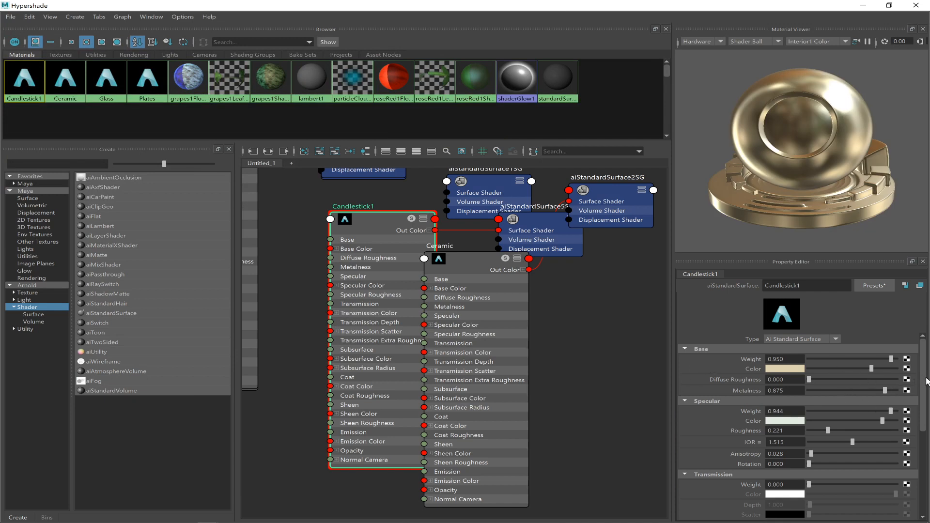
Set the candlestick material's Base color to a darker, saturated gold of about hue 35, saturation 0.85 and value 0.45.
{"action": "left_click", "coordinate": [774, 369]}
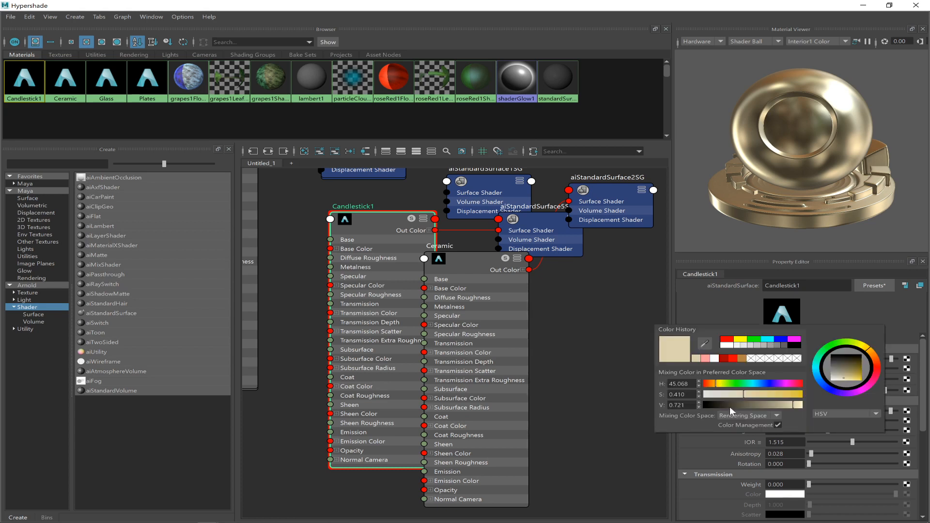
{"action": "left_click_drag", "start_coordinate": [792, 400], "coordinate": [788, 400]}
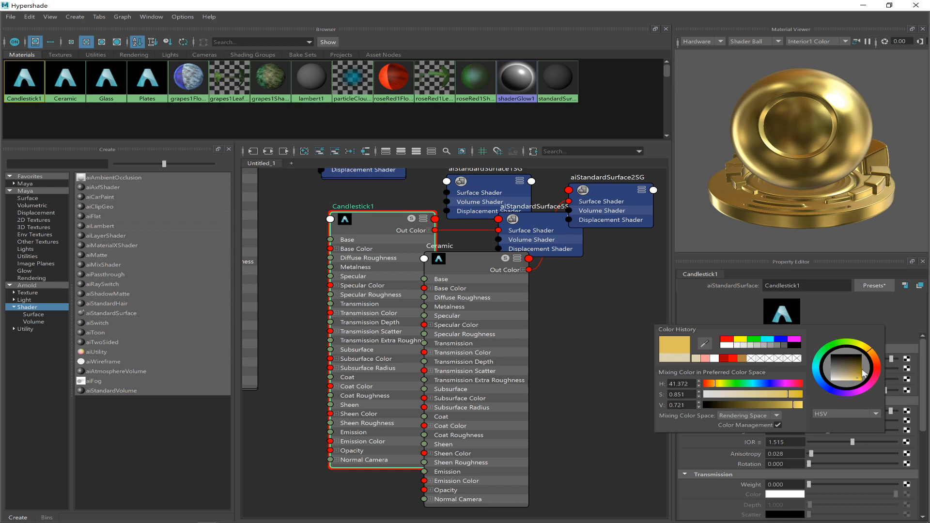
{"action": "left_click_drag", "start_coordinate": [872, 353], "coordinate": [870, 356]}
{"action": "left_click", "coordinate": [771, 405]}
{"action": "left_click_drag", "start_coordinate": [771, 405], "coordinate": [788, 406]}
{"action": "left_click", "coordinate": [779, 406]}
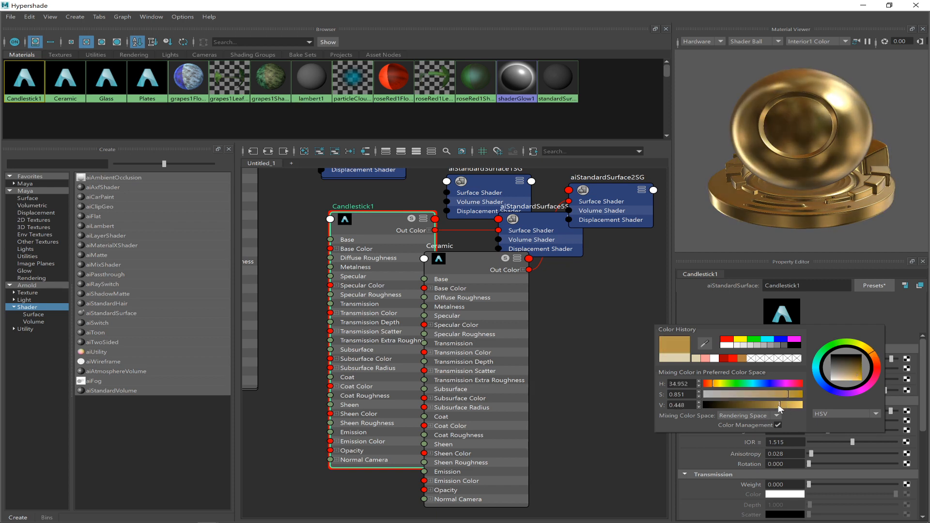
Sample the gold base color into the candlestick's Specular color, then soften it to beige, about saturation 0.35 and value 0.53.
{"action": "left_click_drag", "start_coordinate": [922, 386], "coordinate": [921, 396]}
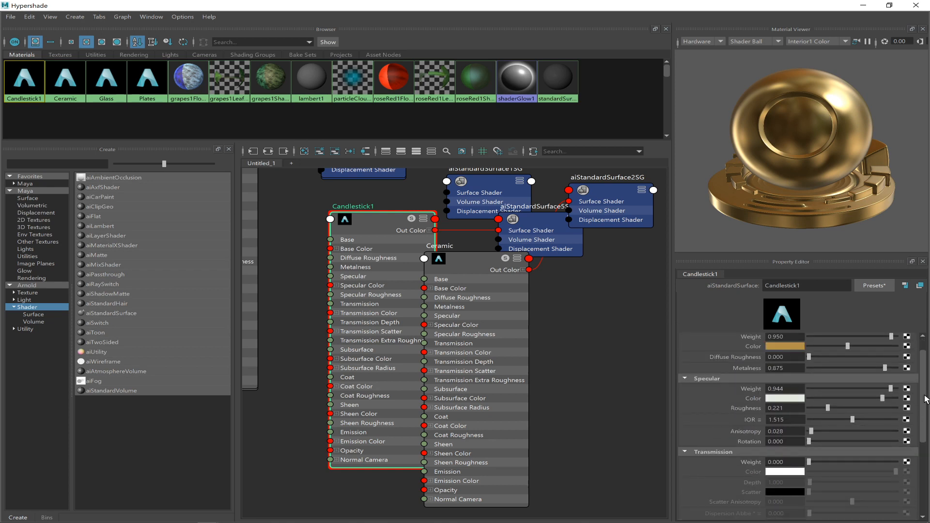
{"action": "left_click", "coordinate": [773, 398]}
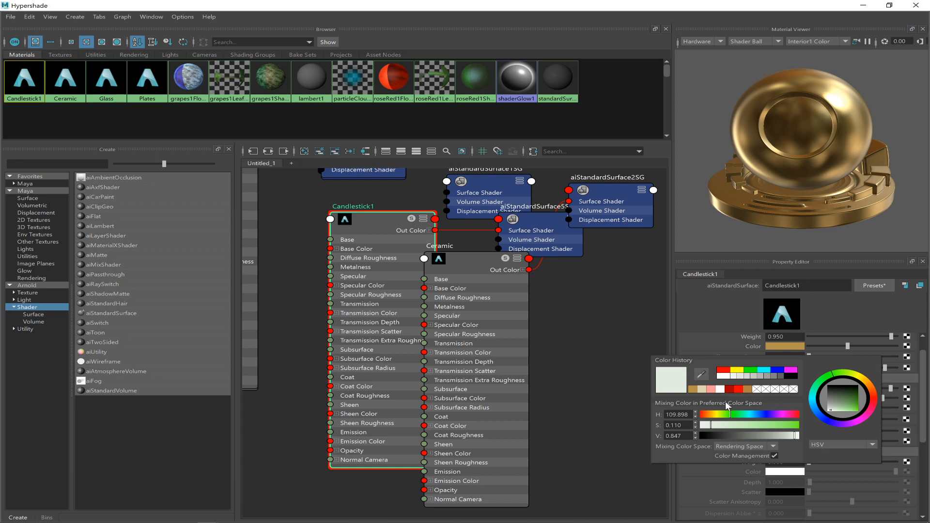
{"action": "left_click", "coordinate": [702, 390]}
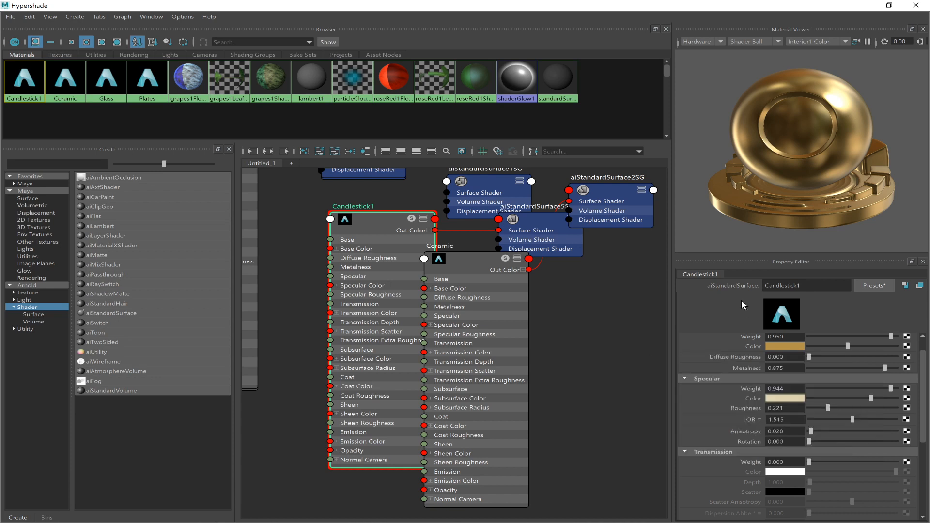
{"action": "left_click", "coordinate": [780, 398]}
{"action": "left_click", "coordinate": [774, 398]}
{"action": "left_click", "coordinate": [703, 390]}
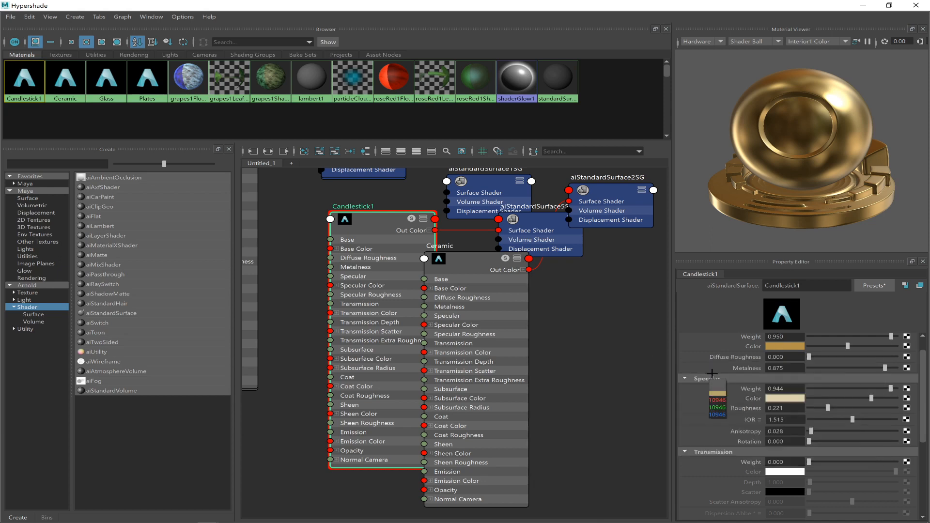
{"action": "left_click", "coordinate": [771, 398]}
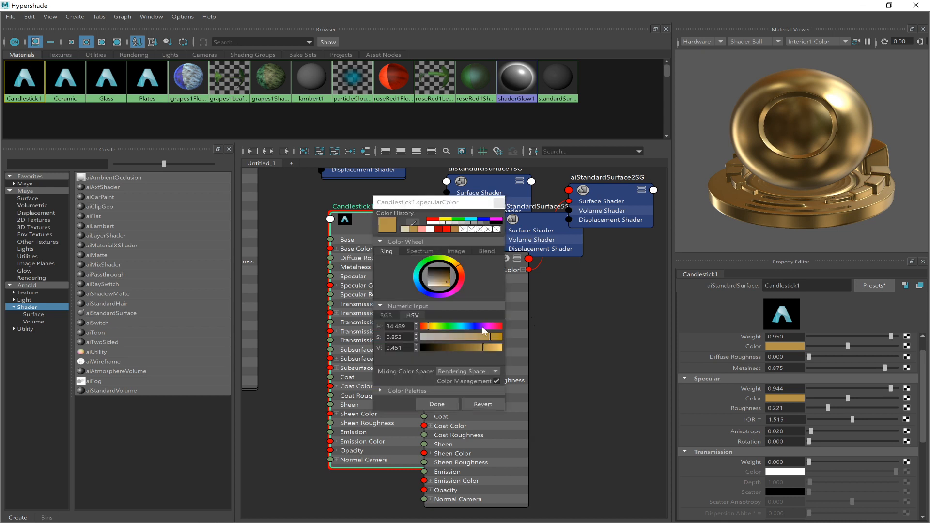
{"action": "left_click", "coordinate": [436, 284]}
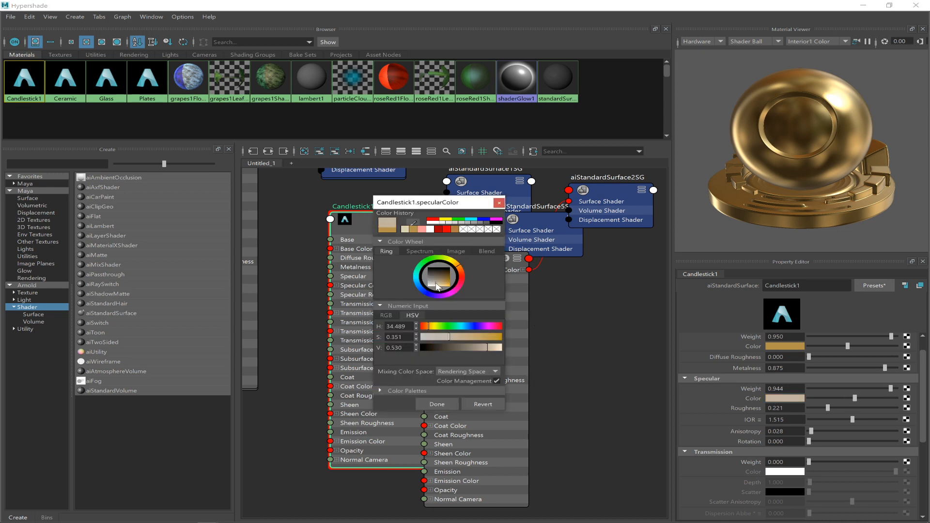
{"action": "left_click", "coordinate": [436, 403]}
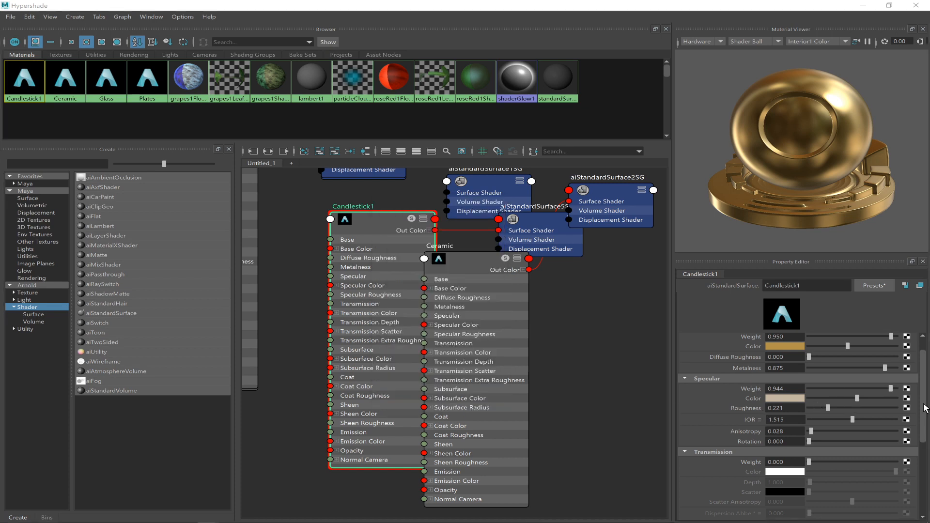
Examine the Coat, Sheen, Emission and Subsurface settings of the candlestick material.
{"action": "left_click_drag", "start_coordinate": [925, 409], "coordinate": [928, 499]}
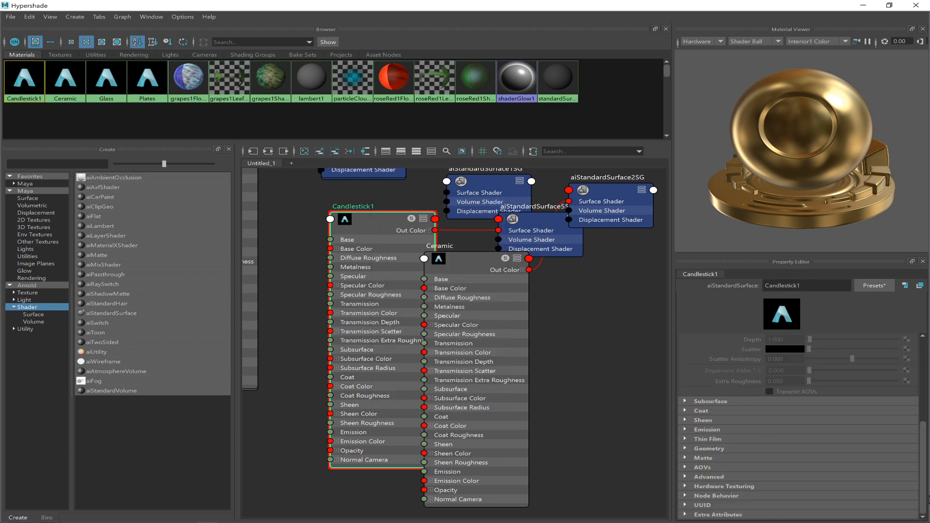
{"action": "left_click", "coordinate": [688, 410]}
{"action": "left_click", "coordinate": [688, 410]}
{"action": "left_click", "coordinate": [684, 420]}
{"action": "left_click", "coordinate": [684, 420]}
{"action": "left_click", "coordinate": [684, 428]}
{"action": "left_click", "coordinate": [684, 428]}
{"action": "left_click", "coordinate": [687, 400]}
{"action": "left_click", "coordinate": [687, 400]}
{"action": "scroll", "coordinate": [775, 424], "scroll_direction": "up", "scroll_amount": 10}
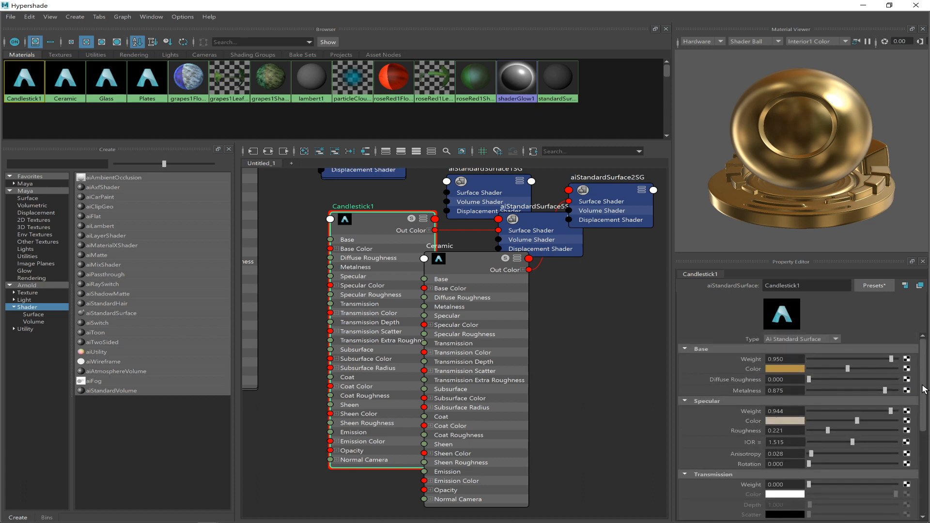
Restore the Hypershade to its smaller size, select both candle holders and assign the Candlestick1 material to them.
{"action": "left_click", "coordinate": [889, 5]}
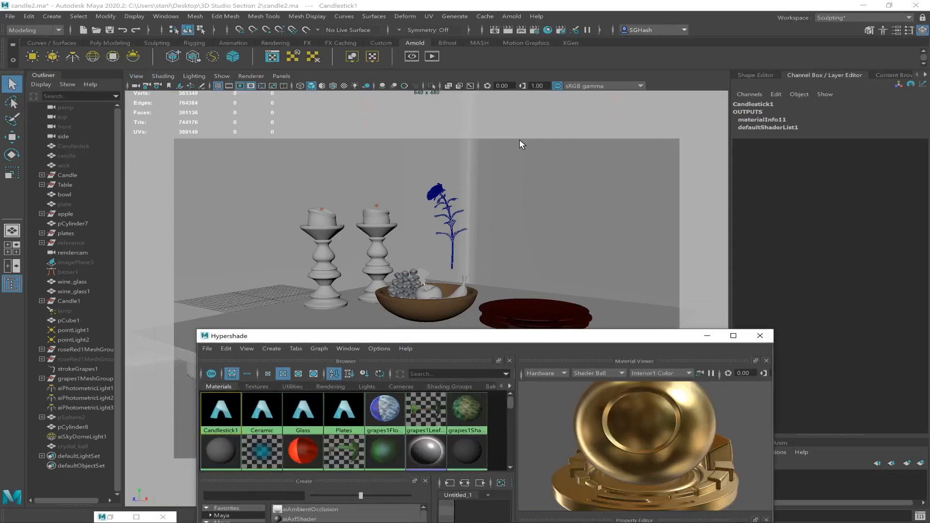
{"action": "left_click", "coordinate": [374, 251]}
{"action": "left_click", "coordinate": [323, 286], "text": "shift"}
{"action": "right_click_drag", "start_coordinate": [225, 395], "coordinate": [190, 370]}
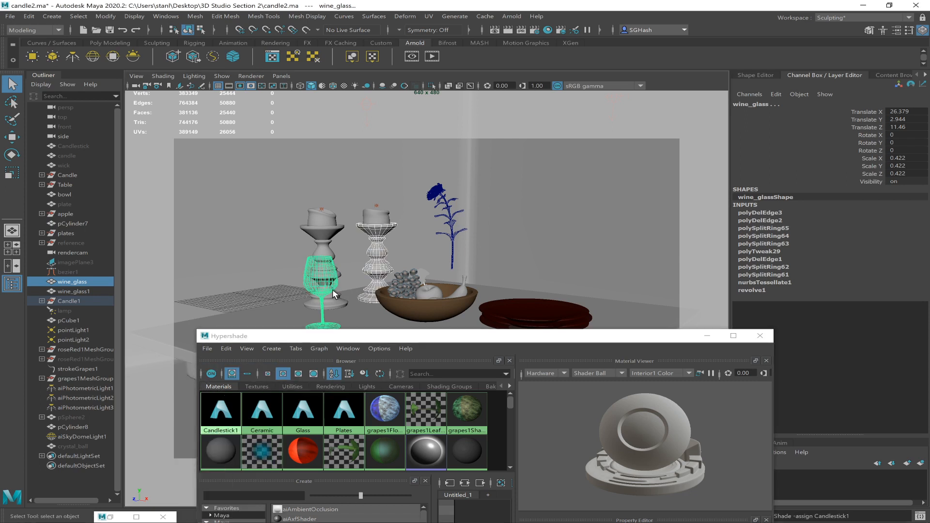
{"action": "left_click", "coordinate": [326, 251]}
{"action": "left_click", "coordinate": [380, 251], "text": "shift"}
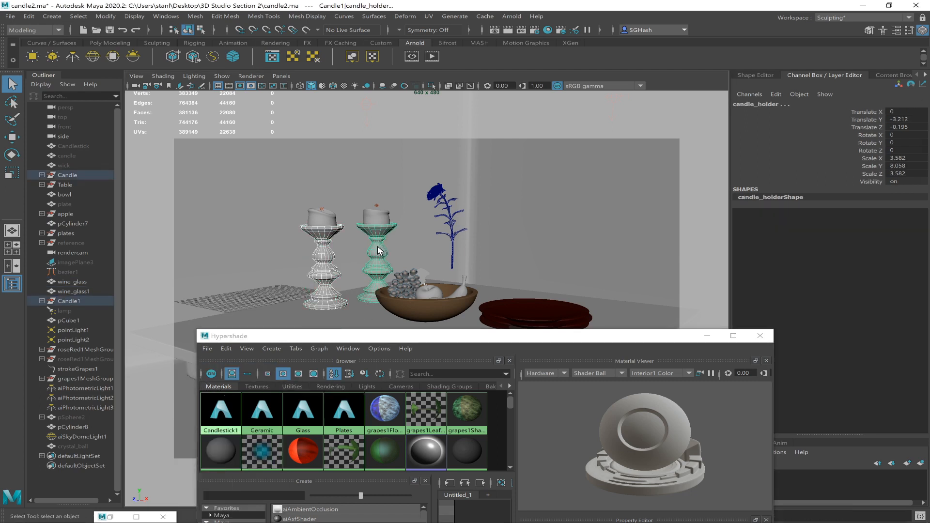
{"action": "right_click_drag", "start_coordinate": [216, 394], "coordinate": [184, 368]}
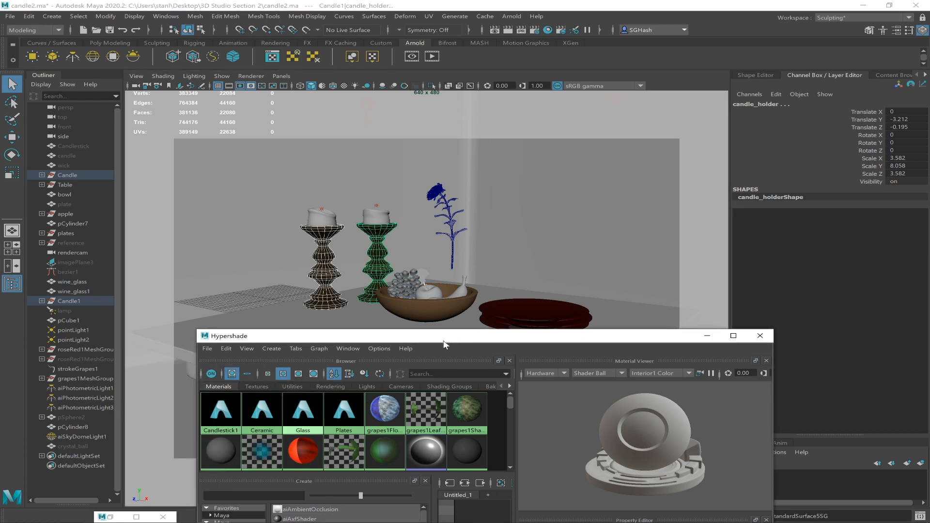
Create a new Arnold aiStandardSurface material for the candles, moving the Hypershade up to reach the shader list.
{"action": "left_click_drag", "start_coordinate": [545, 343], "coordinate": [518, 345]}
{"action": "left_click", "coordinate": [376, 217]}
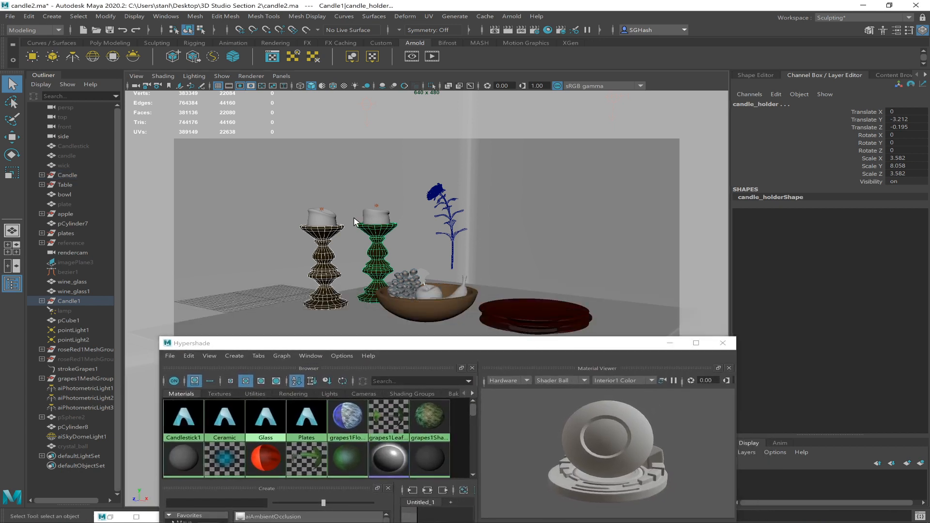
{"action": "left_click", "coordinate": [326, 221]}
{"action": "left_click_drag", "start_coordinate": [382, 337], "coordinate": [394, 210]}
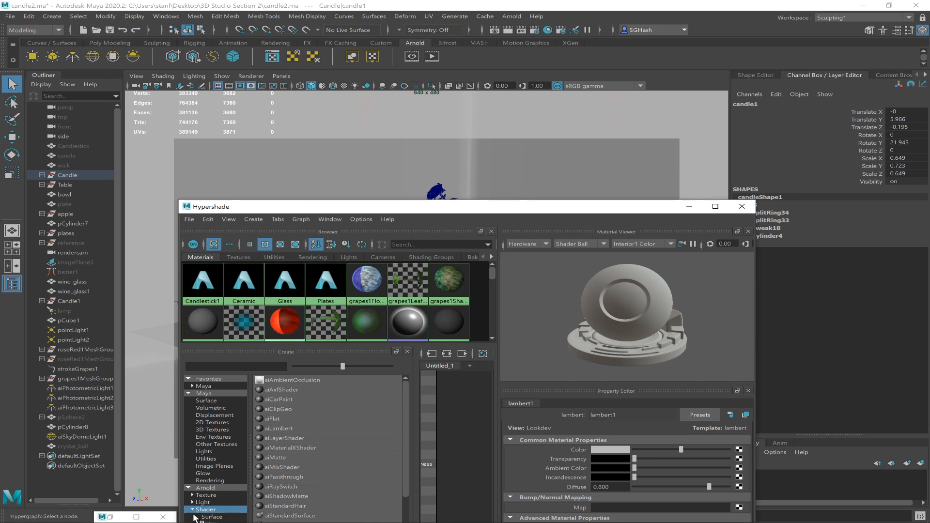
{"action": "left_click_drag", "start_coordinate": [418, 208], "coordinate": [317, 112]}
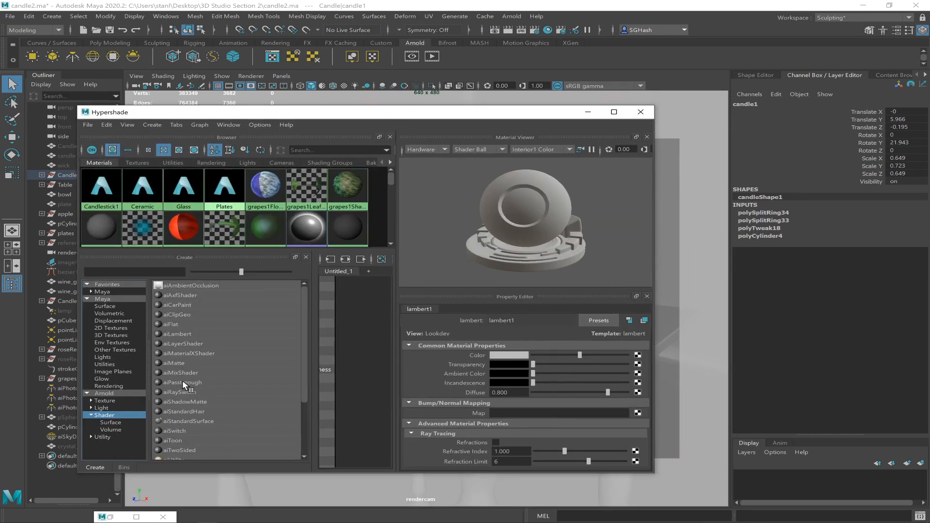
{"action": "left_click", "coordinate": [193, 420]}
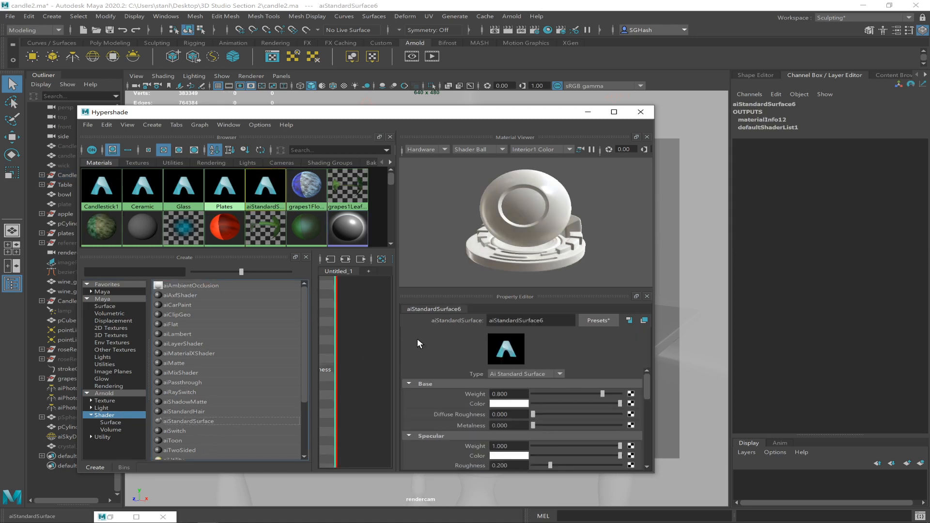
Apply the Wax preset to the new aiStandardSurface material, replacing its settings.
{"action": "left_click", "coordinate": [611, 323]}
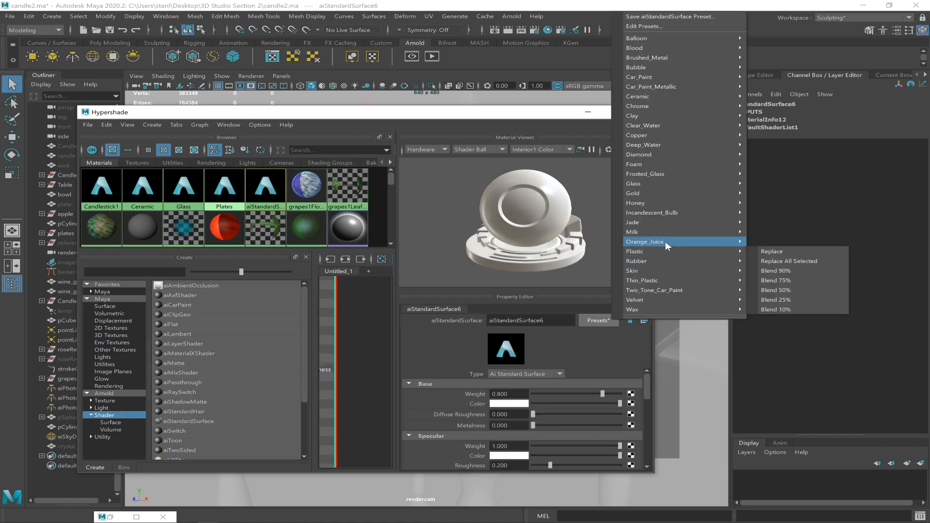
{"action": "mouse_move", "coordinate": [650, 283]}
{"action": "mouse_move", "coordinate": [650, 310]}
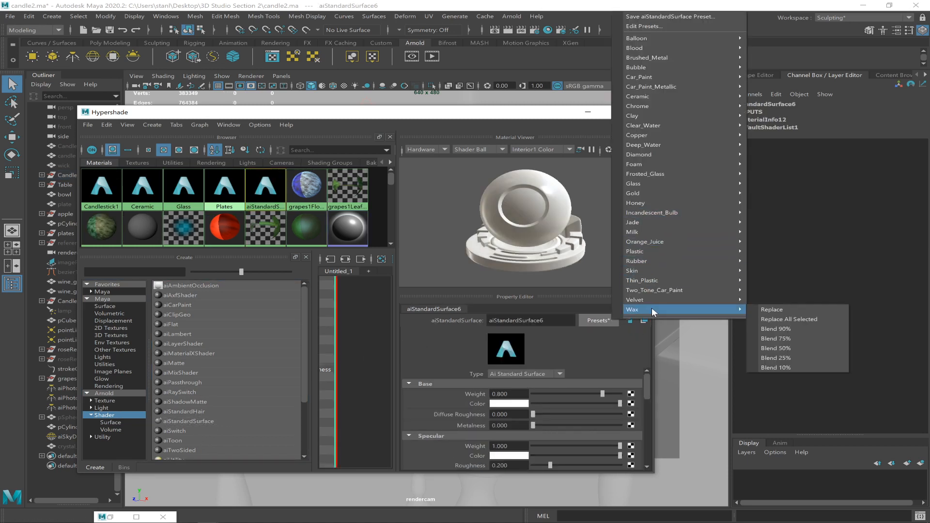
{"action": "left_click", "coordinate": [770, 309]}
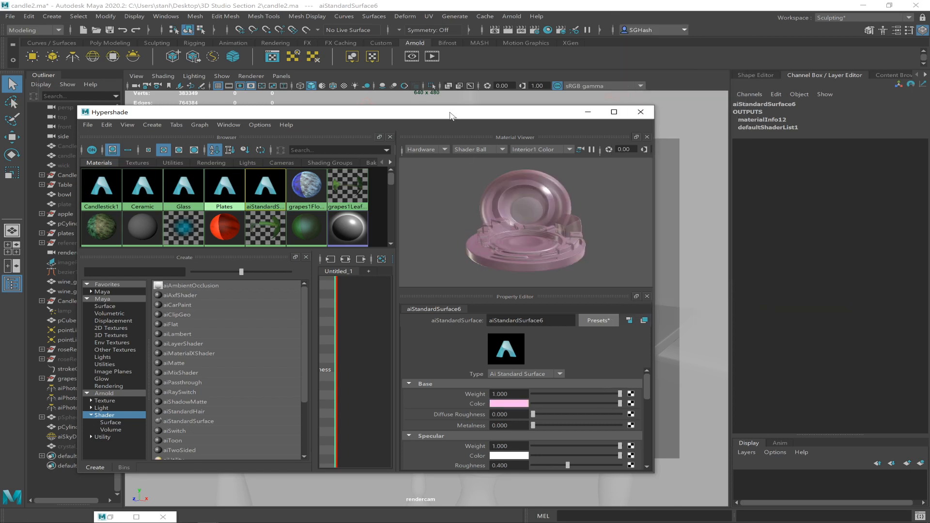
Maximize the Hypershade and set the wax material's Base color to pure blue.
{"action": "double_click", "coordinate": [454, 114]}
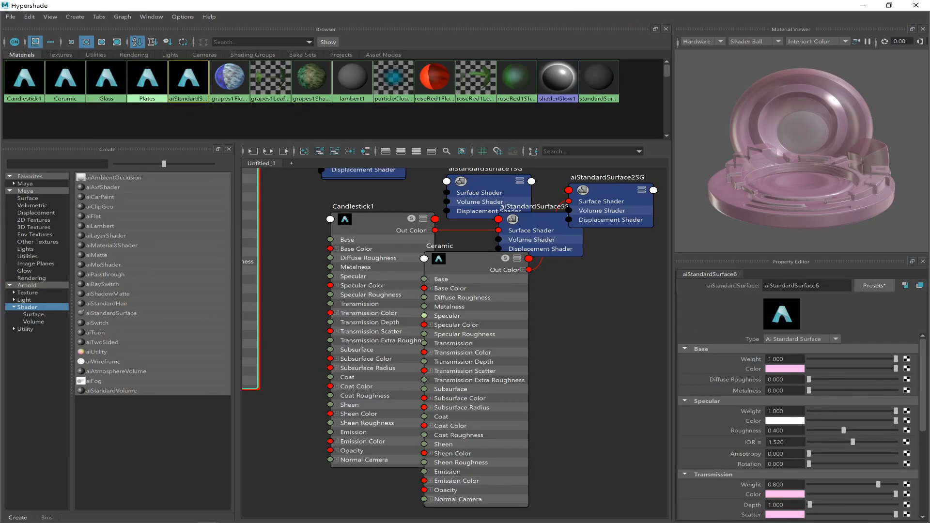
{"action": "mouse_move", "coordinate": [923, 364]}
{"action": "left_mouse_down"}
{"action": "mouse_move", "coordinate": [922, 387]}
{"action": "mouse_move", "coordinate": [919, 368]}
{"action": "left_mouse_up"}
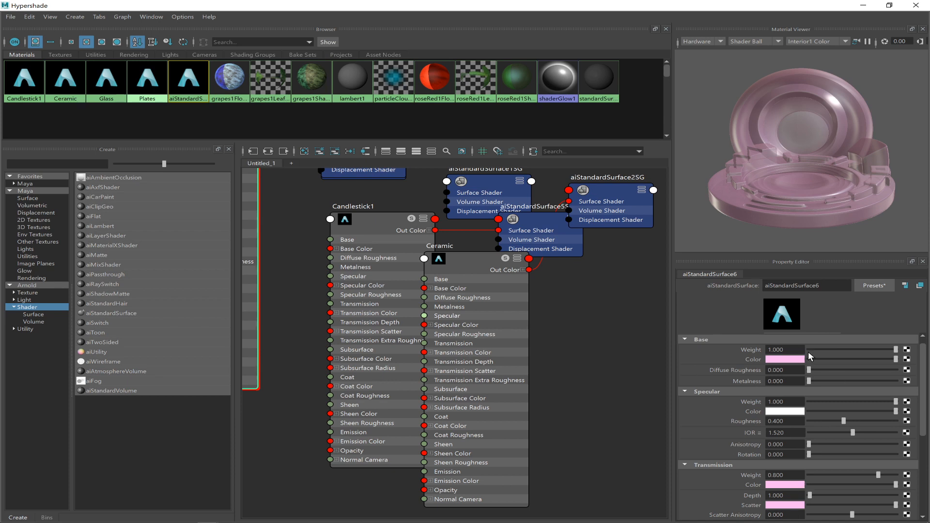
{"action": "left_click", "coordinate": [775, 359]}
{"action": "left_click", "coordinate": [778, 360]}
{"action": "left_click", "coordinate": [784, 333]}
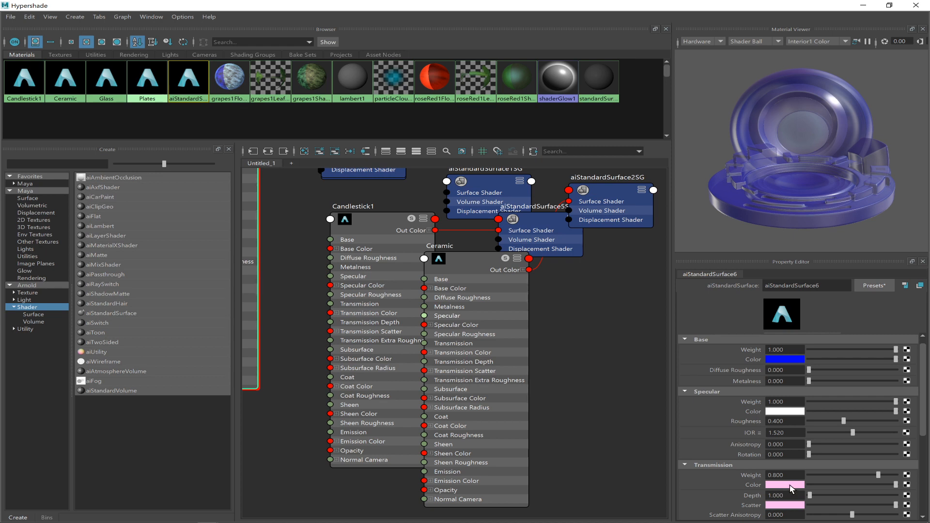
Set the wax material's Transmission color to pure blue by sampling the Base color with the eyedropper.
{"action": "left_click", "coordinate": [787, 485]}
{"action": "left_click", "coordinate": [777, 486]}
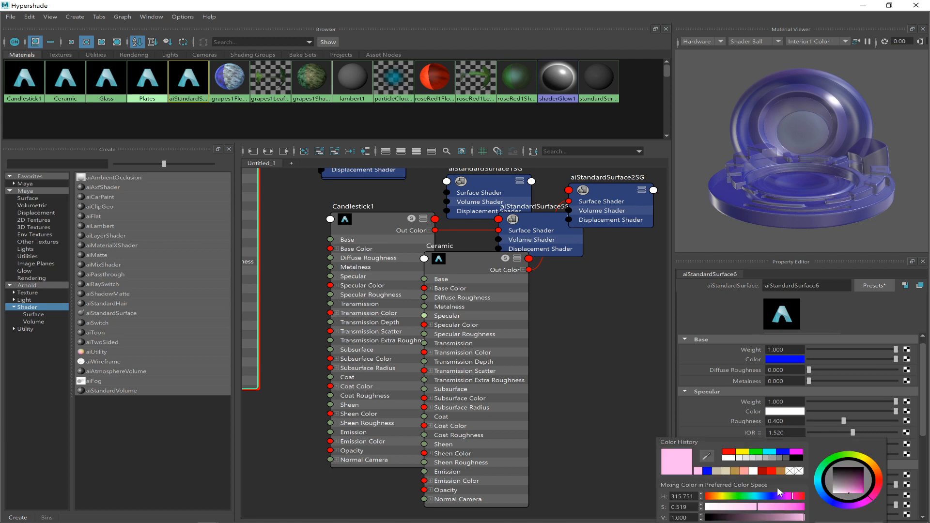
{"action": "left_click", "coordinate": [707, 456]}
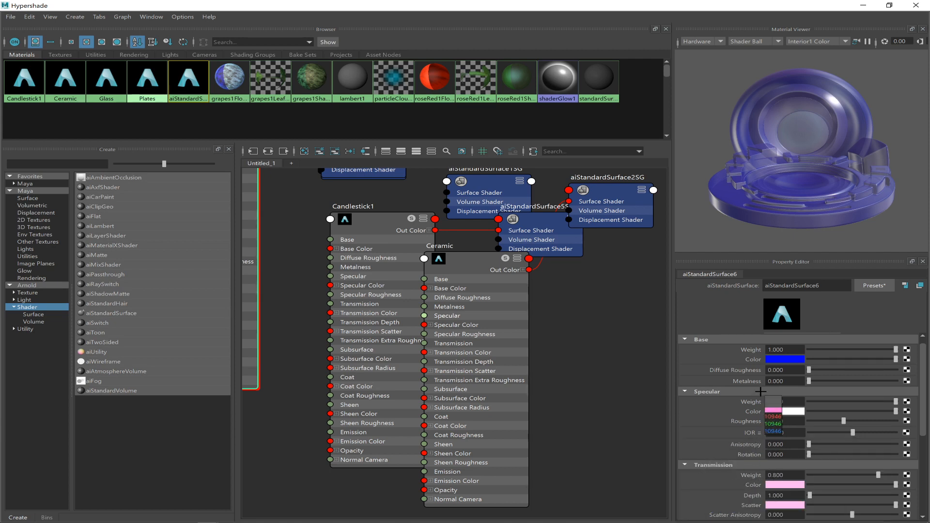
{"action": "left_click", "coordinate": [774, 361]}
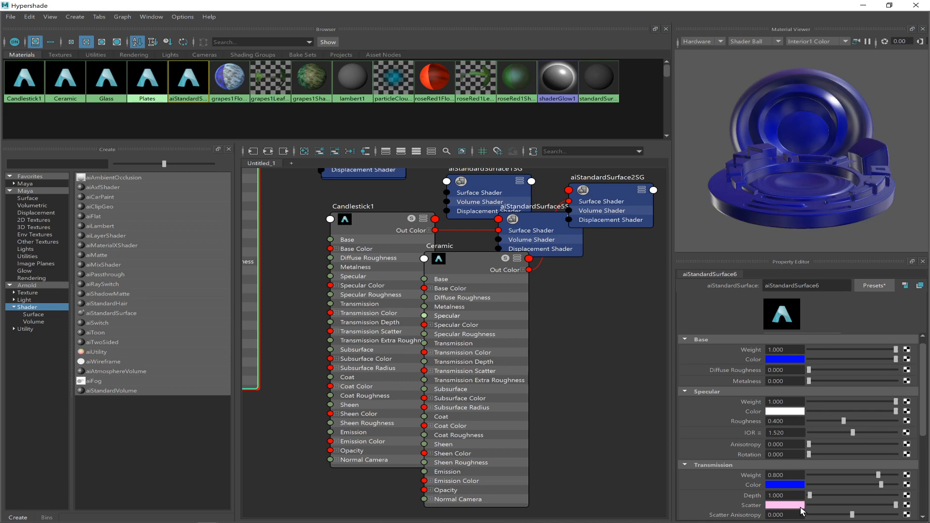
Desaturate the wax material's Transmission color to a pale blue and lighten its pink Scatter color slightly.
{"action": "left_click", "coordinate": [782, 483]}
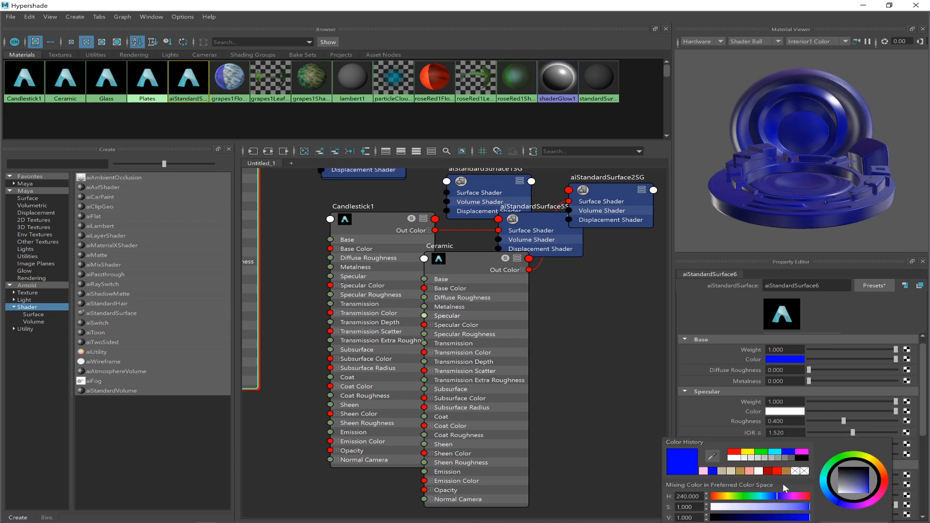
{"action": "left_click_drag", "start_coordinate": [807, 507], "coordinate": [769, 509]}
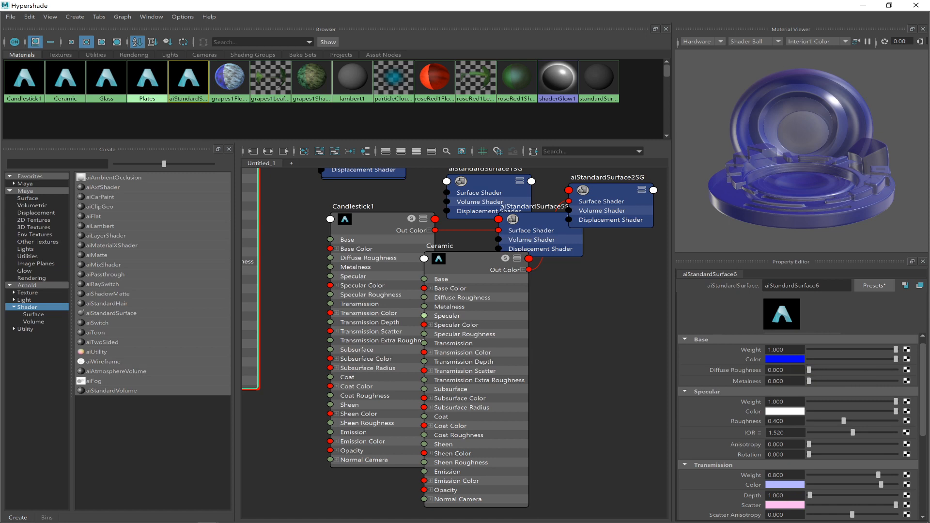
{"action": "left_click", "coordinate": [770, 508]}
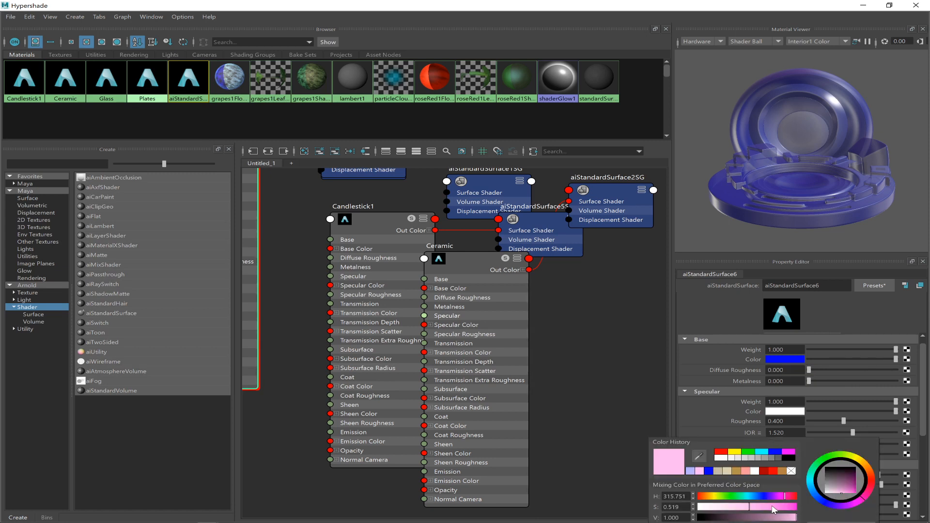
{"action": "left_click", "coordinate": [746, 507]}
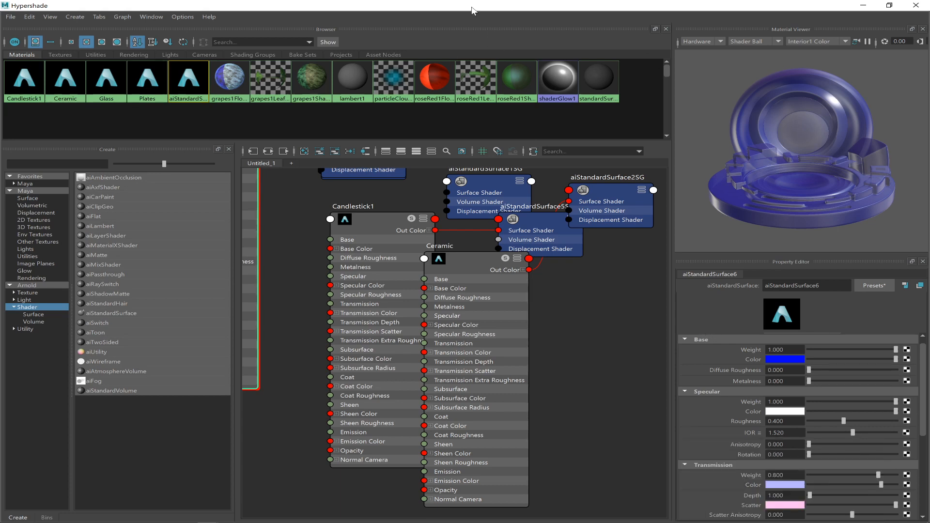
Shrink the Hypershade away from the viewport and rename the wax material aiStandardSurface6 as CandleWax.
{"action": "left_click_drag", "start_coordinate": [472, 6], "coordinate": [797, 264]}
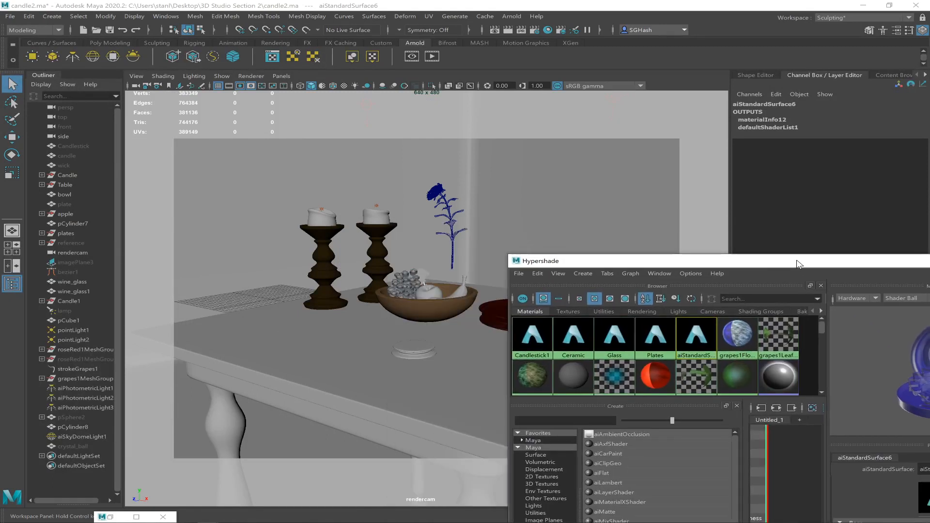
{"action": "left_click", "coordinate": [379, 218]}
{"action": "left_click", "coordinate": [316, 219], "text": "shift"}
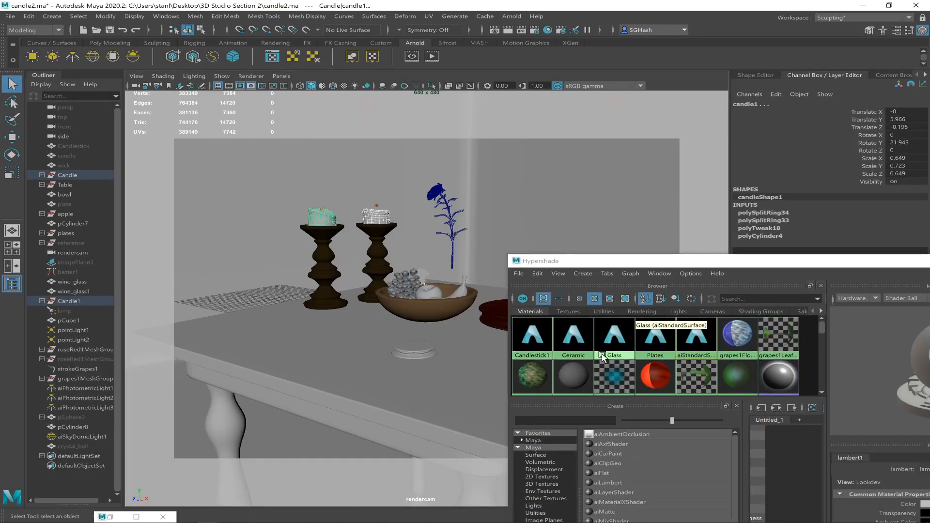
{"action": "left_click", "coordinate": [690, 356]}
{"action": "left_click_drag", "start_coordinate": [765, 264], "coordinate": [473, 183]}
{"action": "double_click", "coordinate": [683, 387]}
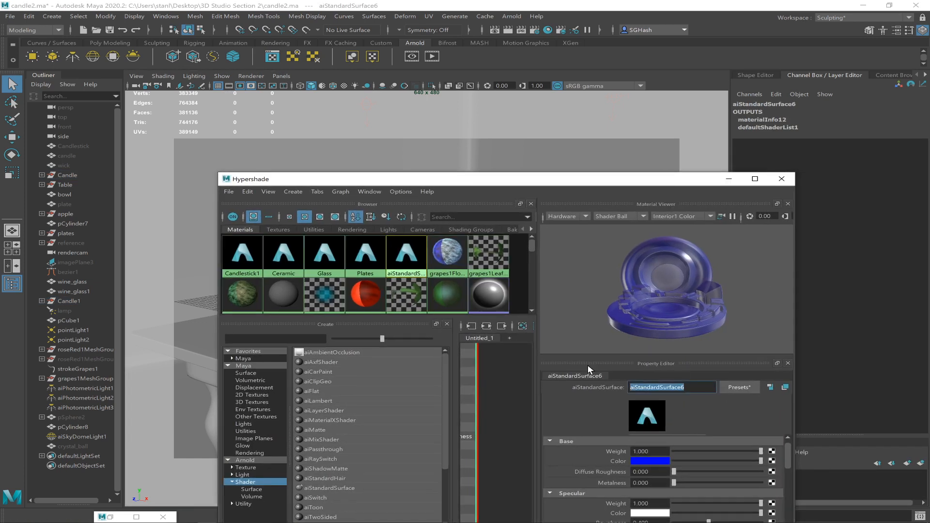
{"action": "type", "text": "CandleWax"}
{"action": "key", "text": "Return"}
Select both candles, assign the CandleWax material to them and minimize the Hypershade.
{"action": "left_click_drag", "start_coordinate": [506, 183], "coordinate": [755, 211]}
{"action": "left_click", "coordinate": [374, 218]}
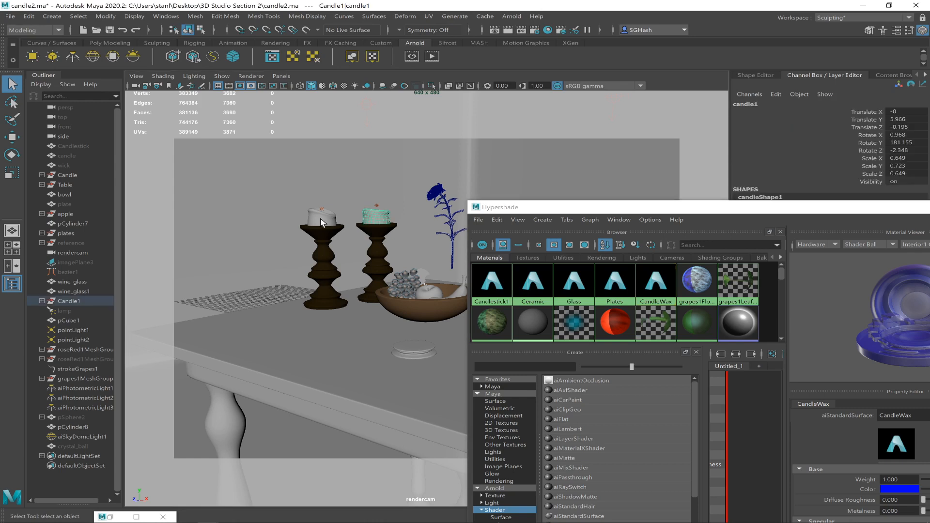
{"action": "left_click", "coordinate": [320, 223], "text": "shift"}
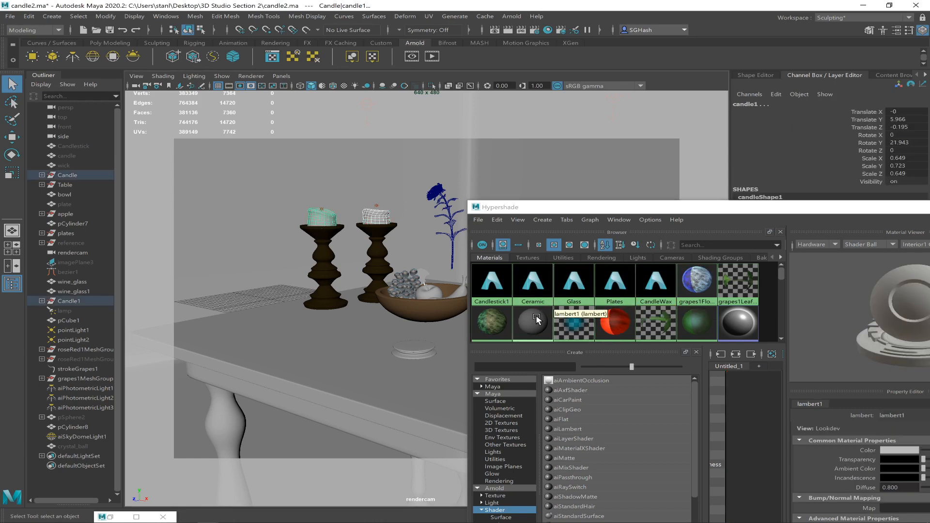
{"action": "right_click_drag", "start_coordinate": [644, 275], "coordinate": [619, 250]}
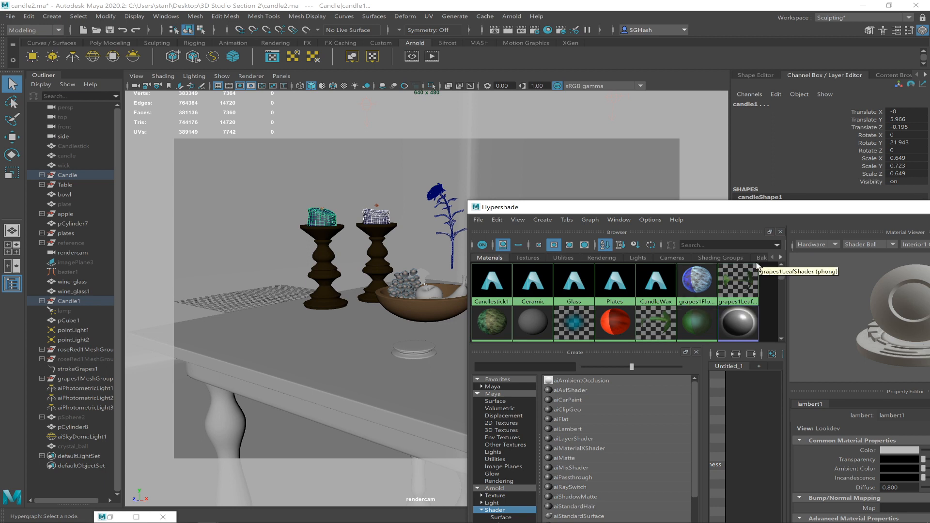
{"action": "left_click_drag", "start_coordinate": [770, 207], "coordinate": [427, 292]}
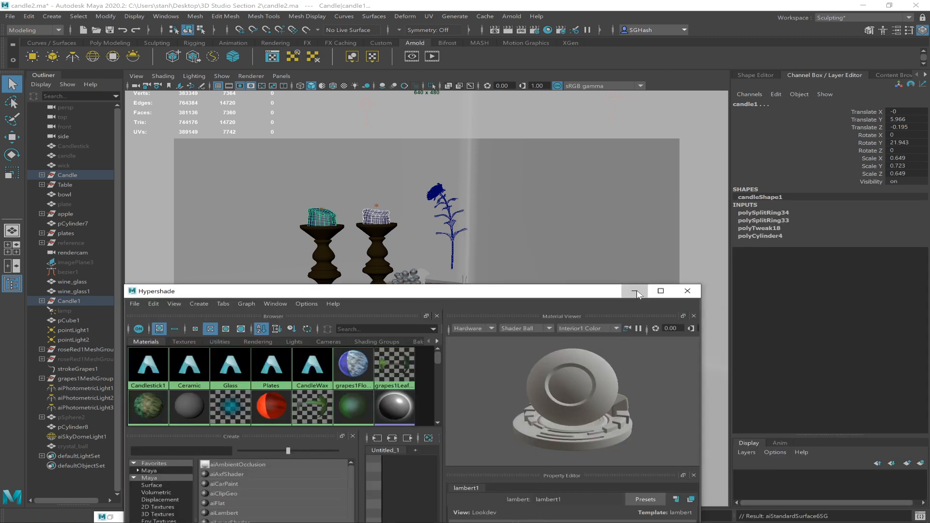
{"action": "left_click", "coordinate": [635, 291]}
Hide the aiSkyDomeLight1 sky dome light in the scene.
{"action": "left_click", "coordinate": [97, 437]}
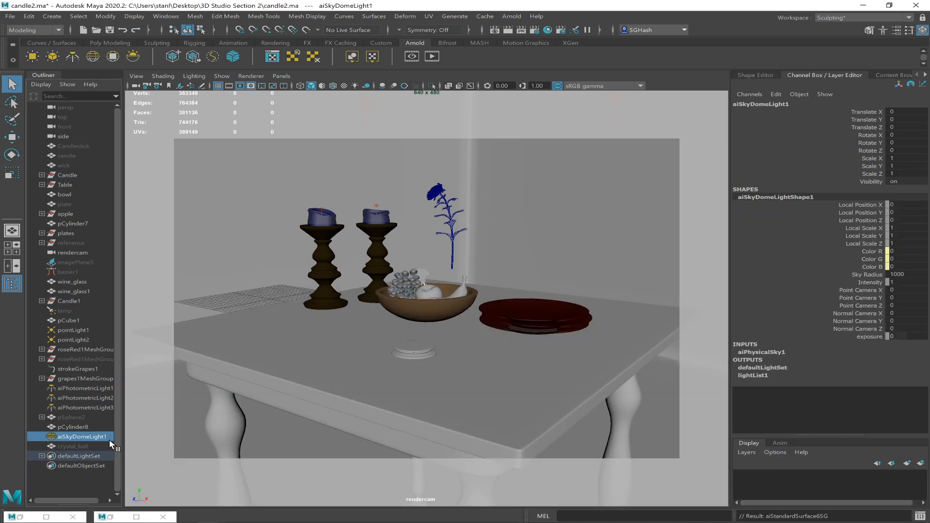
{"action": "left_click", "coordinate": [84, 330]}
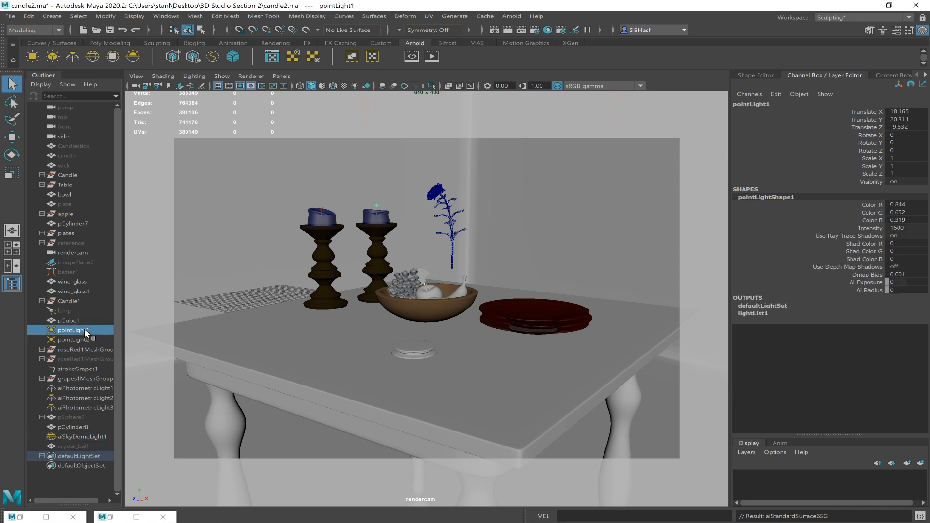
{"action": "left_click", "coordinate": [73, 340]}
{"action": "left_click", "coordinate": [70, 437]}
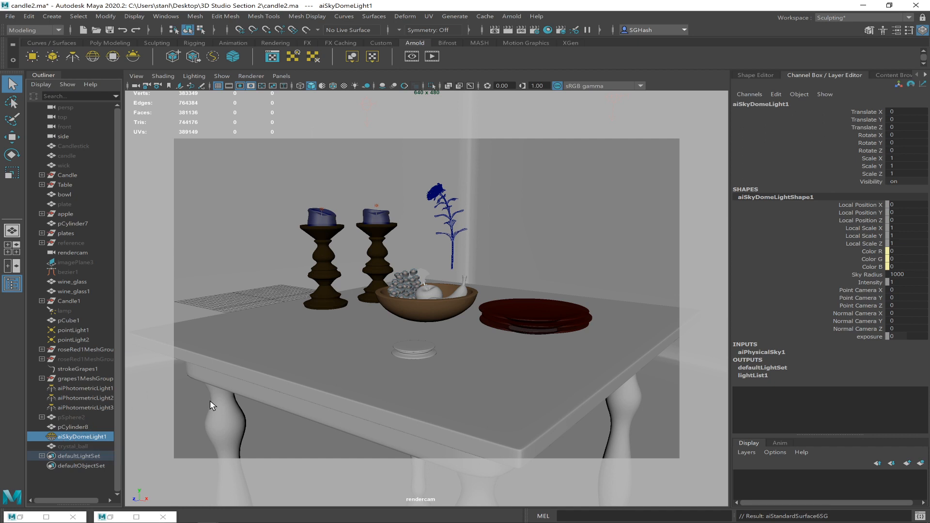
{"action": "key", "text": "h"}
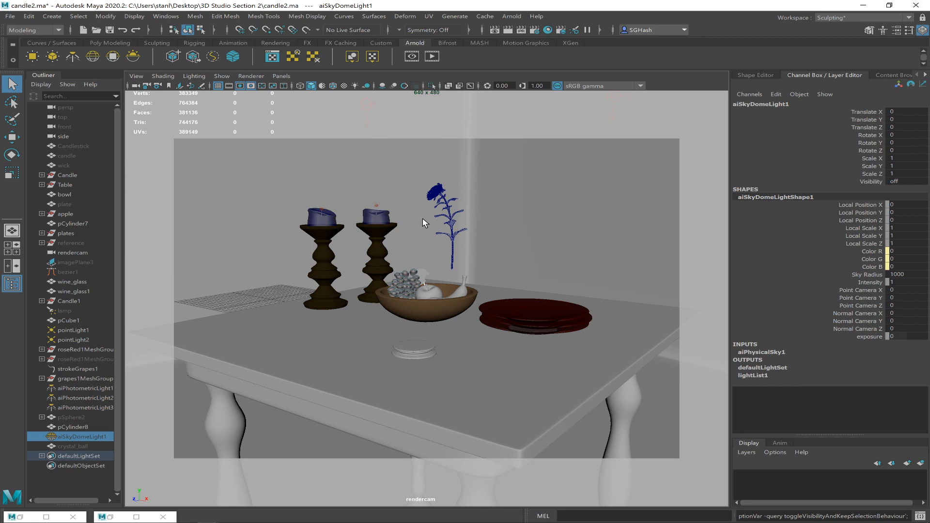
Test-render the camera view with the sky dome hidden, check the Render Selected Objects Only option and minimize the Render View.
{"action": "left_click", "coordinate": [494, 30]}
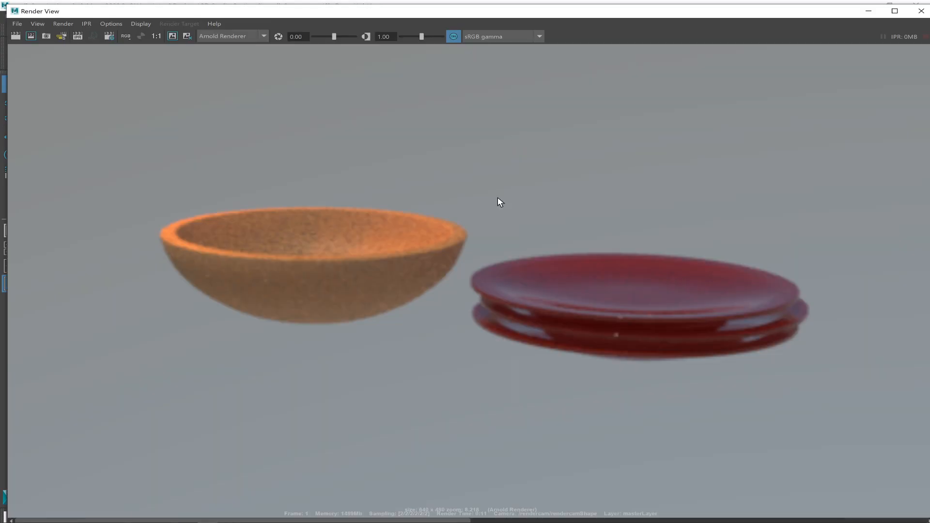
{"action": "right_click_drag", "start_coordinate": [92, 70], "coordinate": [196, 164], "text": "alt"}
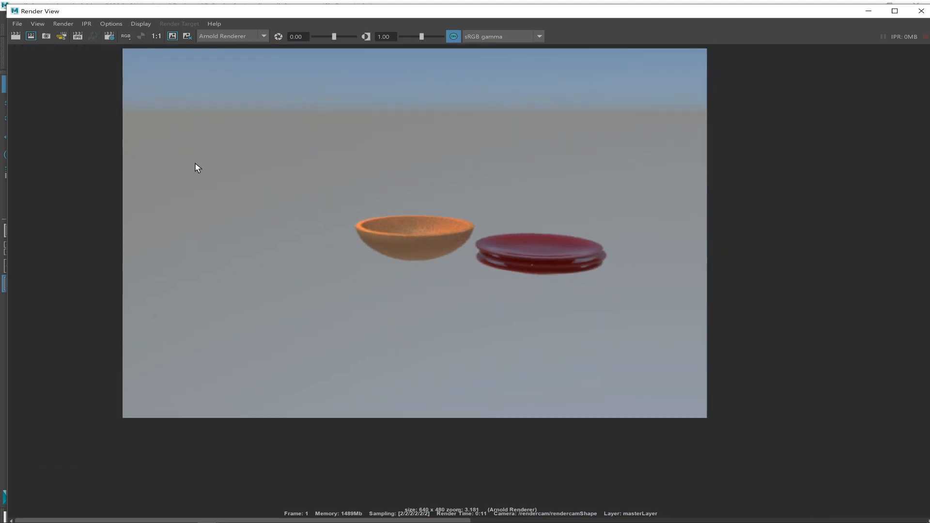
{"action": "left_click", "coordinate": [21, 37]}
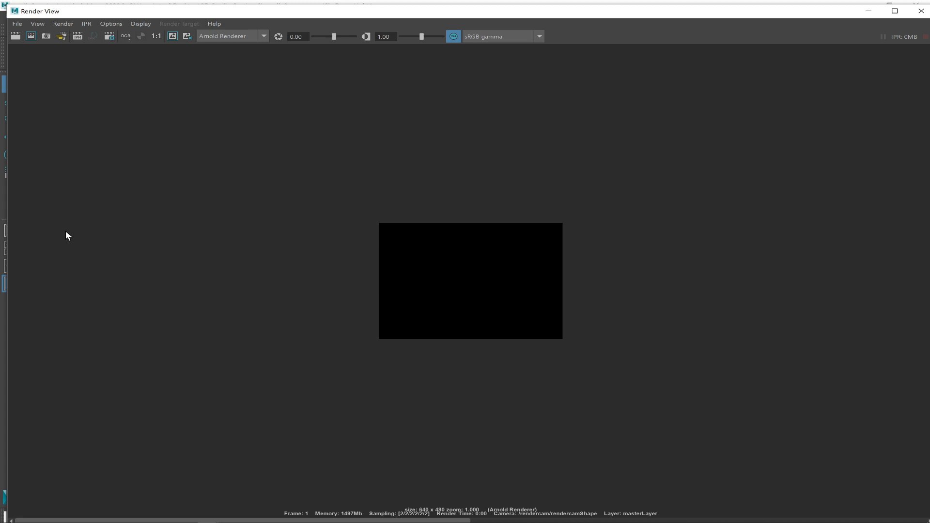
{"action": "left_click", "coordinate": [62, 23]}
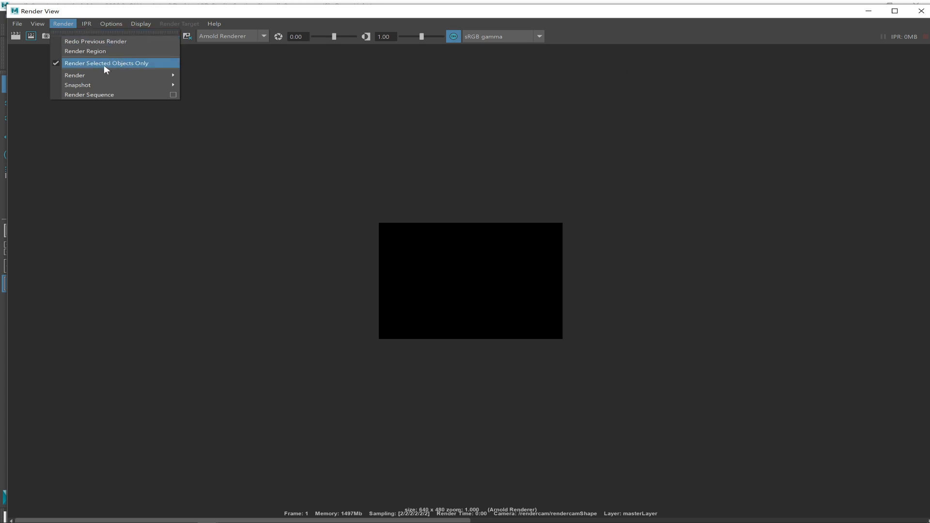
{"action": "left_click", "coordinate": [869, 13]}
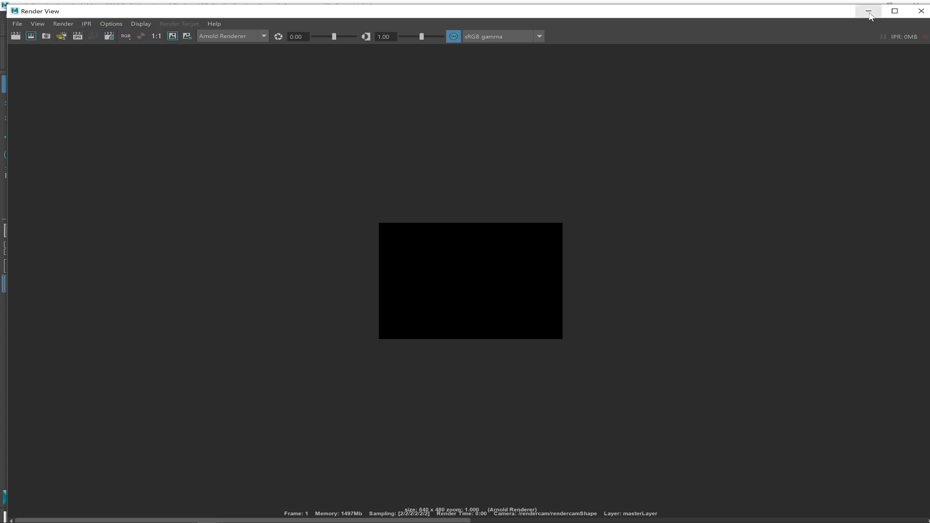
{"action": "left_click", "coordinate": [868, 11]}
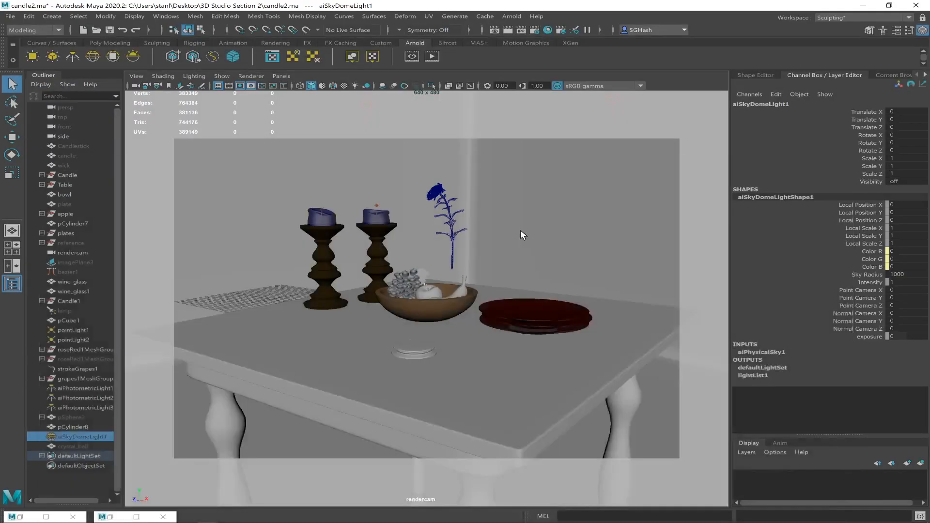
Select the bowl, both wine glasses, both candle holders and both candles together, leaving the pCube1 room unselected.
{"action": "left_click", "coordinate": [393, 303]}
{"action": "left_click", "coordinate": [374, 245], "text": "shift"}
{"action": "left_click", "coordinate": [327, 265], "text": "shift"}
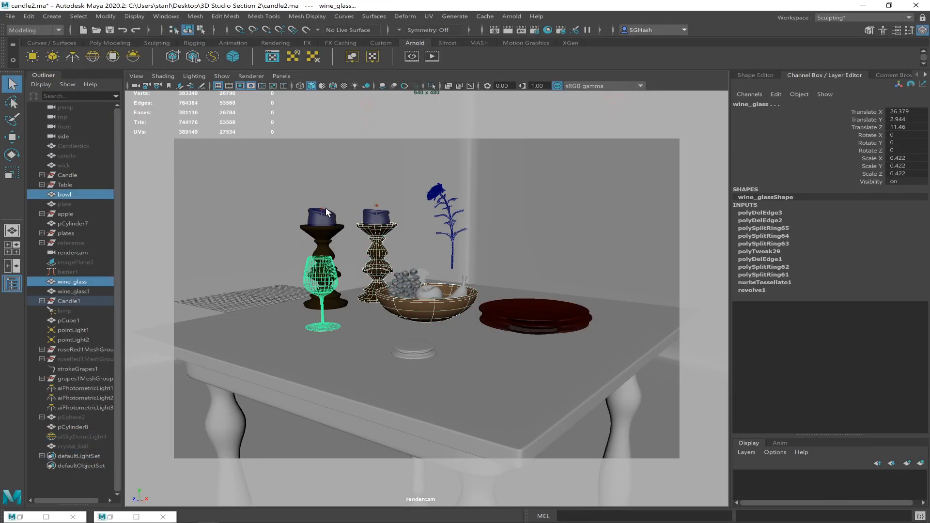
{"action": "left_click", "coordinate": [442, 264], "text": "shift"}
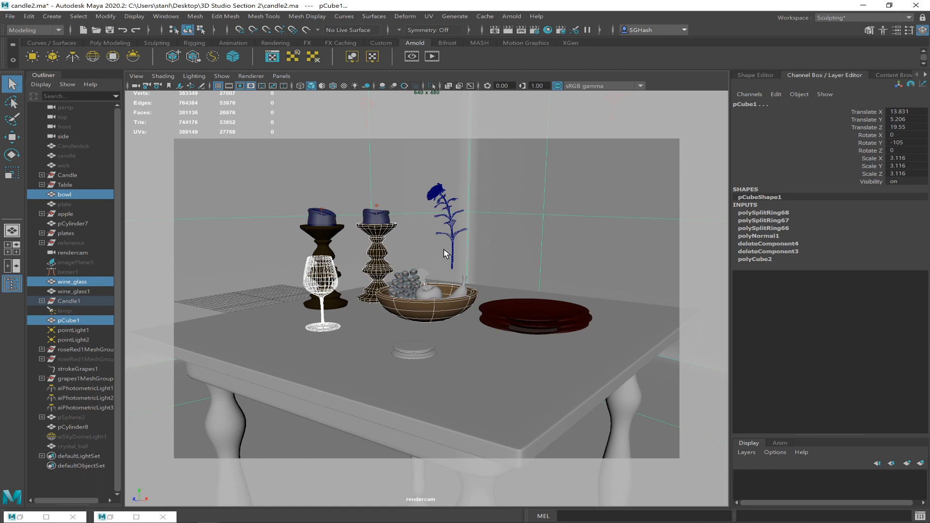
{"action": "left_click", "coordinate": [444, 249], "text": "shift"}
{"action": "left_click", "coordinate": [334, 259], "text": "shift"}
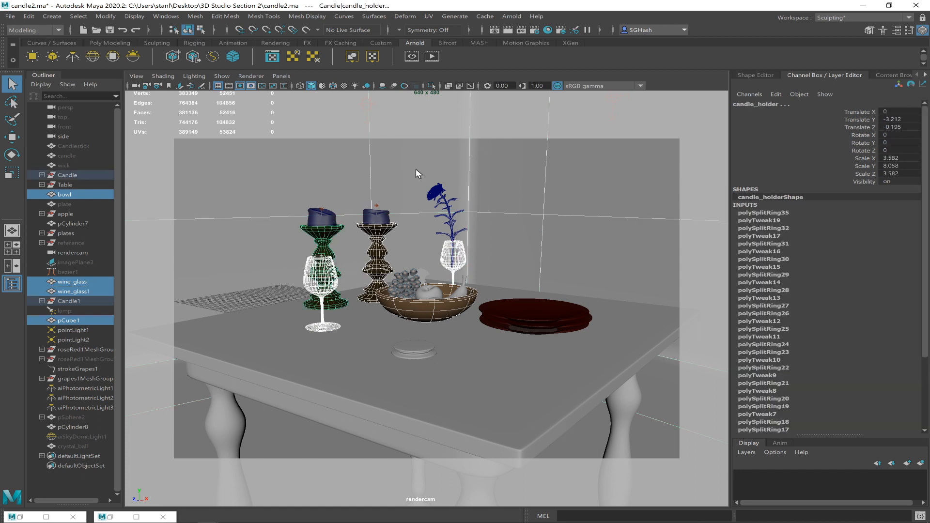
{"action": "left_click", "coordinate": [323, 218], "text": "shift"}
{"action": "left_click", "coordinate": [373, 219], "text": "shift"}
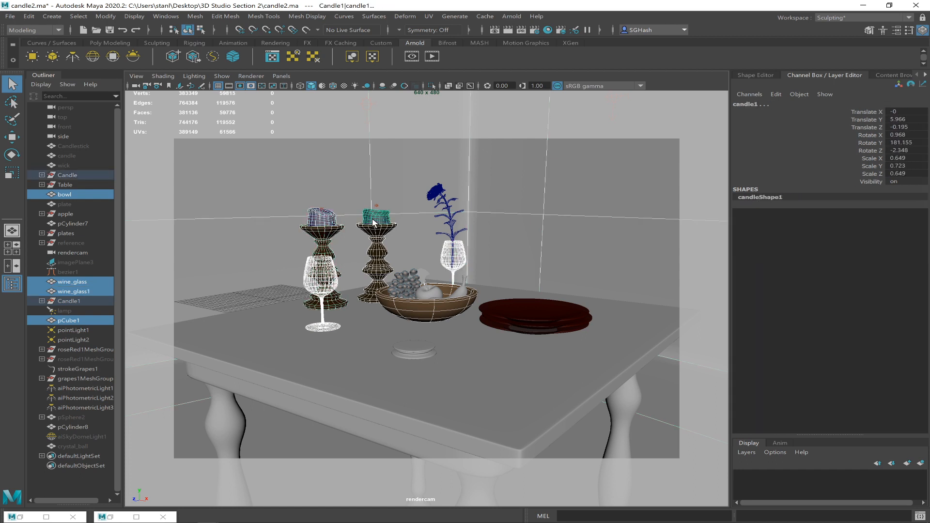
{"action": "left_click", "coordinate": [376, 205], "text": "shift"}
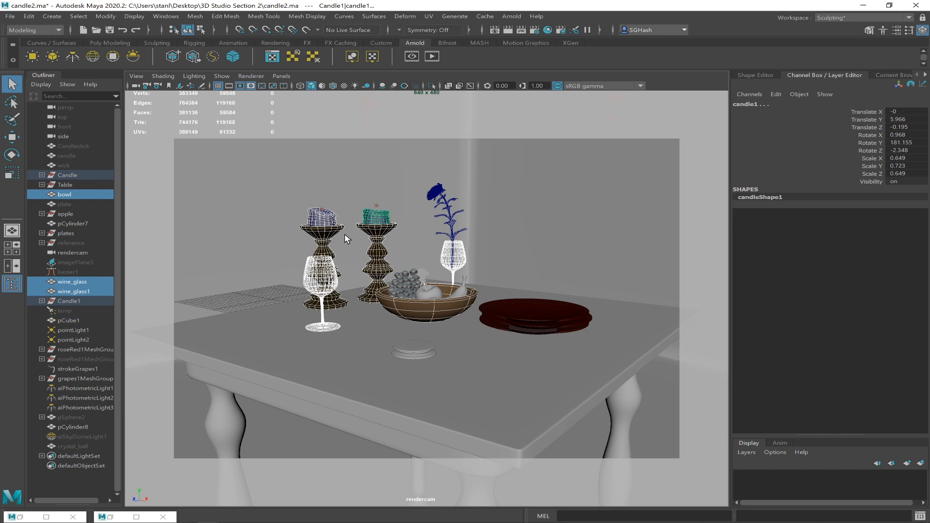
Add pointLight1, pointLight2 and the stacked plates to the selection, undoing the accidental selection of the table and pCube1.
{"action": "left_click", "coordinate": [74, 340], "text": "ctrl"}
{"action": "left_click", "coordinate": [74, 330], "text": "ctrl"}
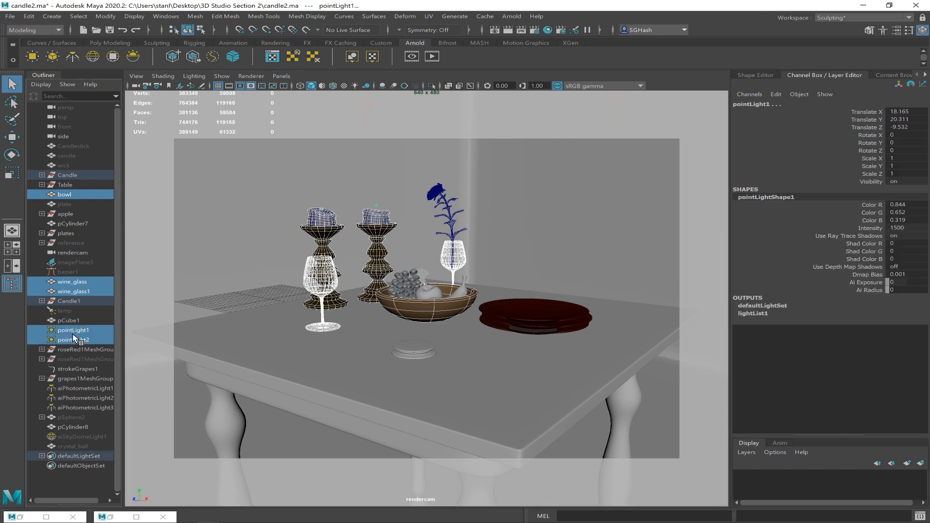
{"action": "left_click", "coordinate": [549, 326], "text": "shift"}
{"action": "left_click", "coordinate": [544, 328], "text": "shift"}
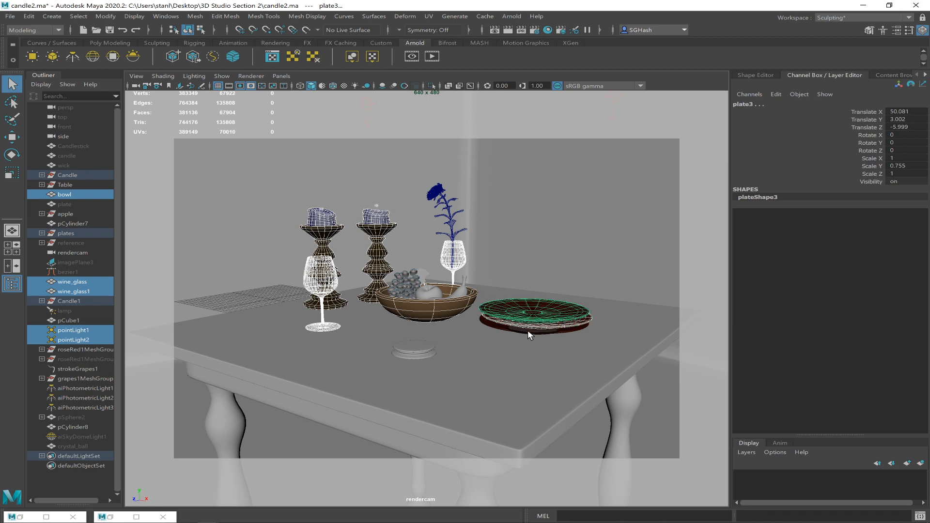
{"action": "left_click_drag", "start_coordinate": [528, 329], "coordinate": [545, 350], "text": "shift"}
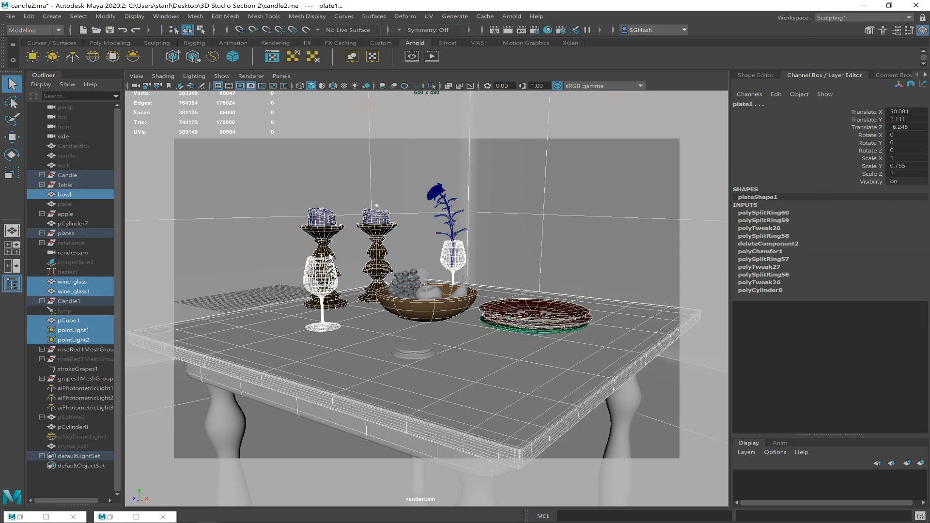
{"action": "key", "text": "ctrl+z"}
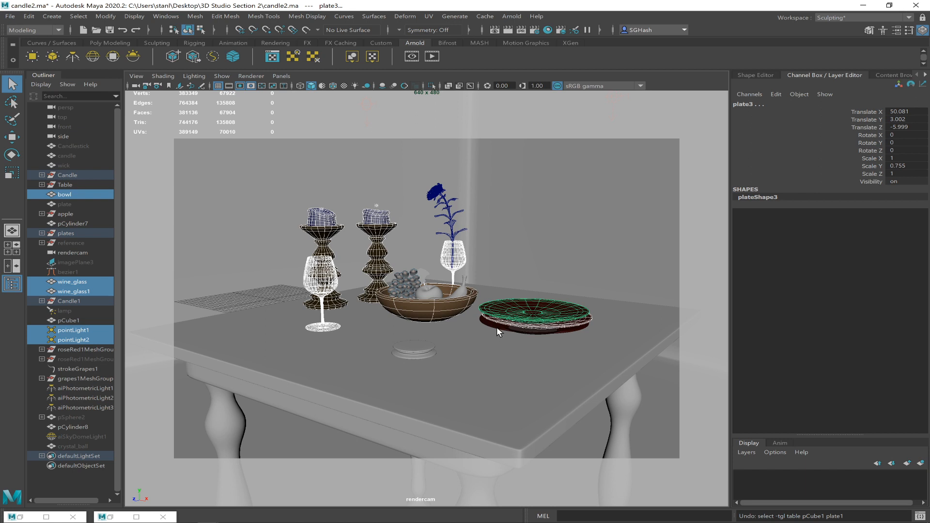
{"action": "left_click", "coordinate": [492, 324], "text": "shift"}
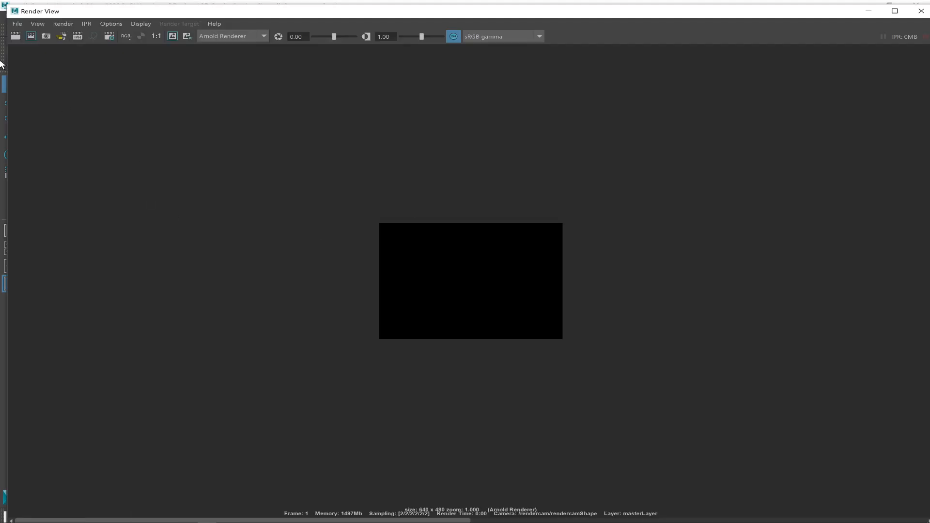
Render the selected objects again in the Render View and examine the candles and dishes up close.
{"action": "left_click", "coordinate": [62, 36]}
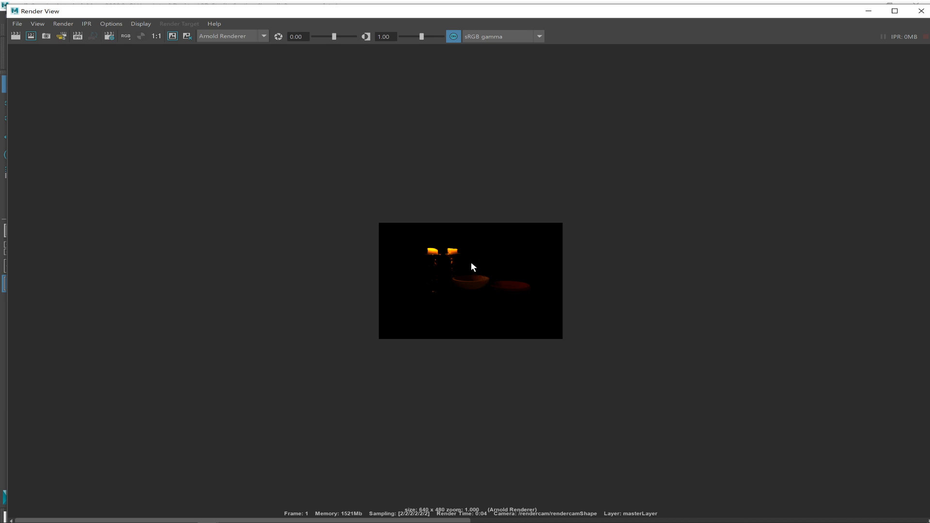
{"action": "right_click_drag", "start_coordinate": [471, 262], "coordinate": [618, 349], "text": "alt"}
{"action": "right_click_drag", "start_coordinate": [571, 285], "coordinate": [569, 325], "text": "alt"}
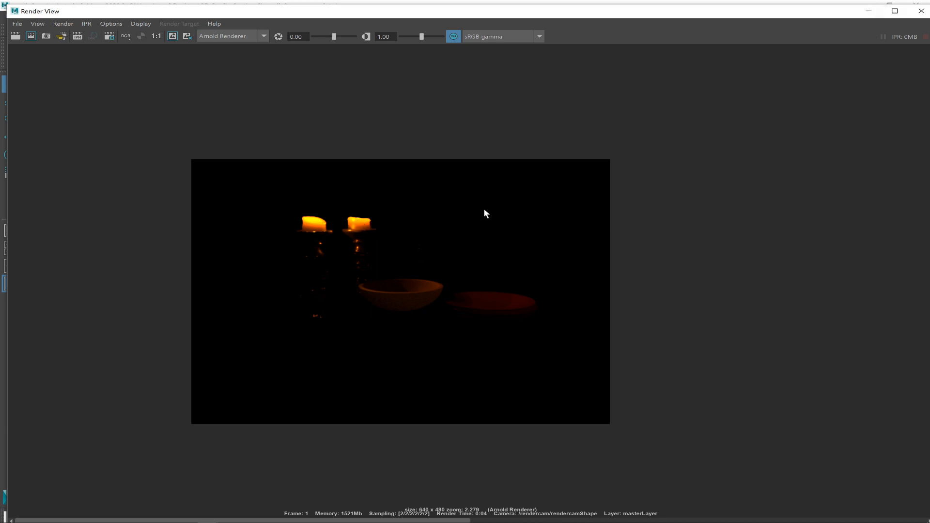
Minimize the Render View, open the Hypershade full-size and display the CandleWax material's attributes.
{"action": "left_click", "coordinate": [867, 12]}
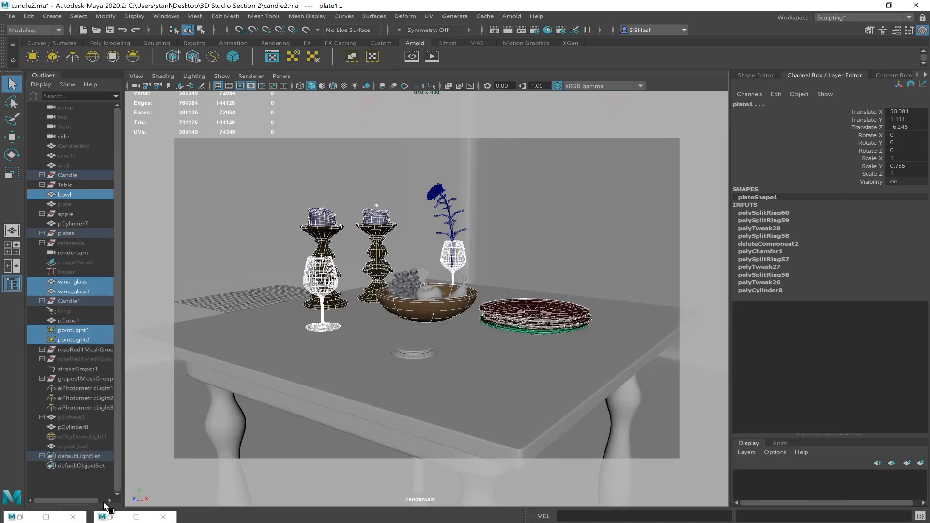
{"action": "left_click", "coordinate": [111, 517]}
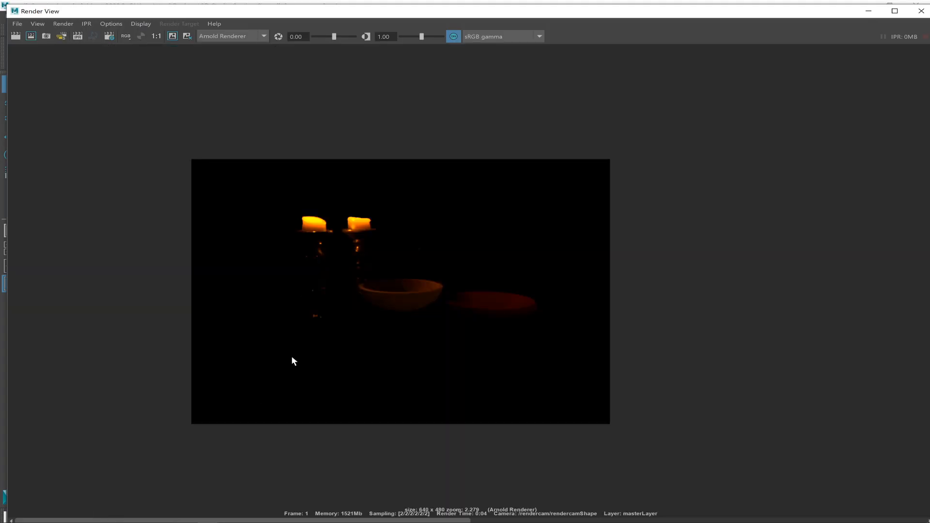
{"action": "left_click", "coordinate": [867, 12]}
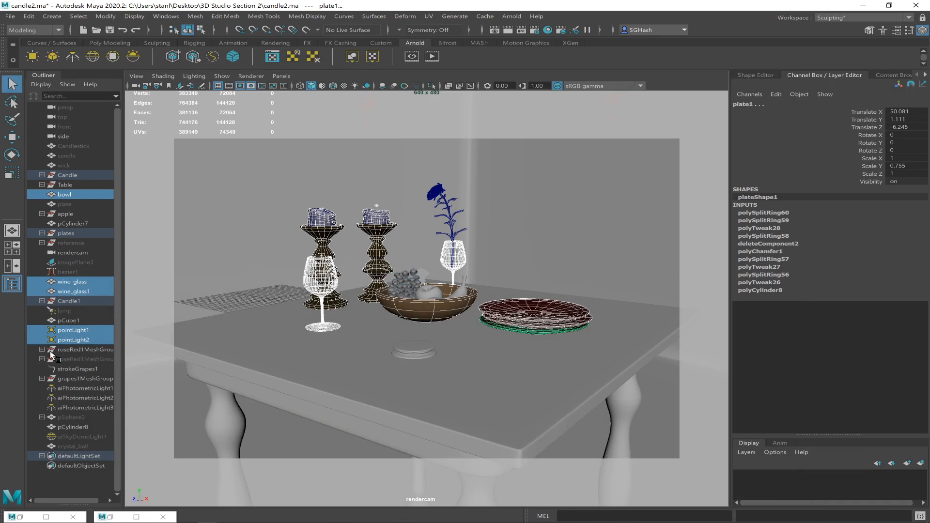
{"action": "left_click", "coordinate": [22, 516]}
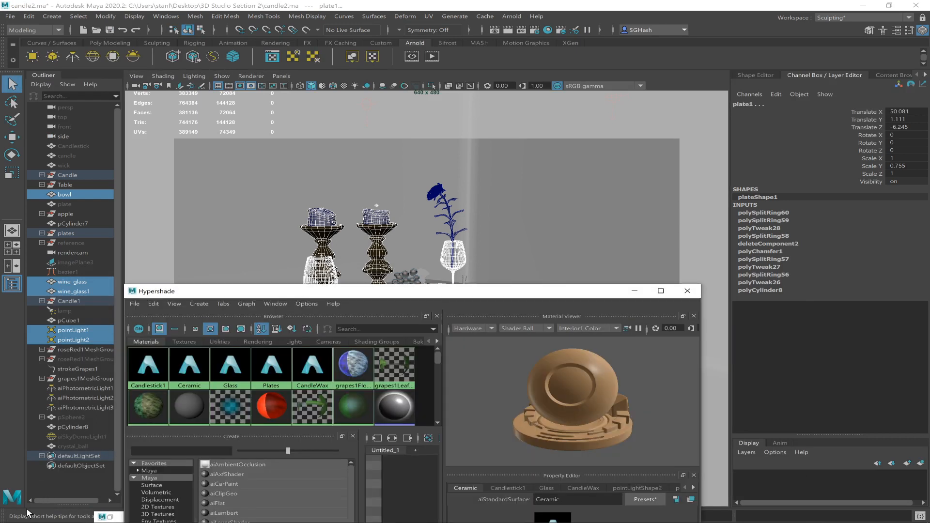
{"action": "double_click", "coordinate": [501, 293]}
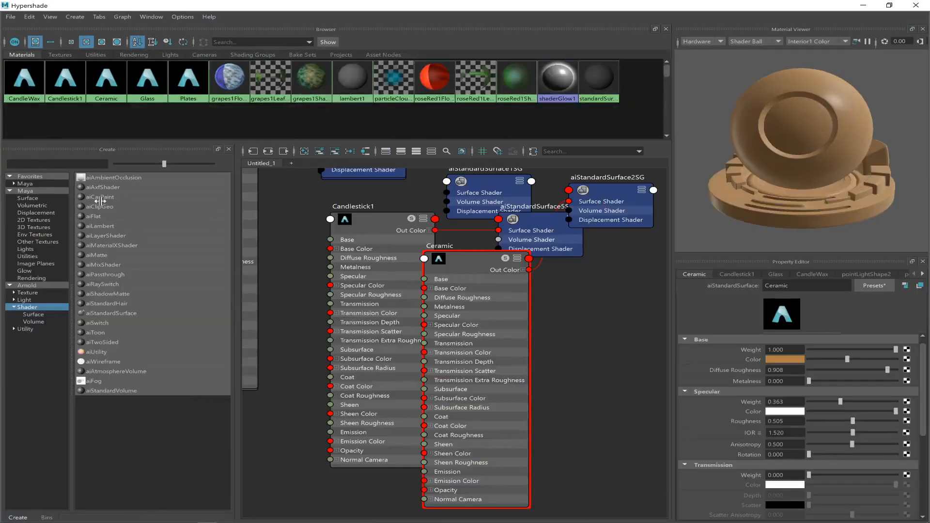
{"action": "left_click", "coordinate": [26, 83]}
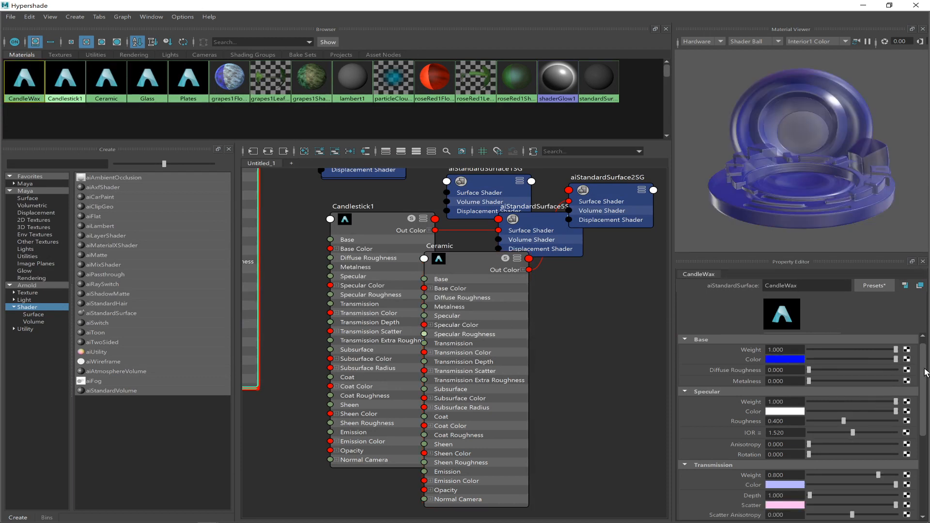
Set the CandleWax material's transmission weight to 0.3 after trying higher and lower amounts, and minimize the Hypershade.
{"action": "scroll", "coordinate": [926, 387], "scroll_direction": "down", "scroll_amount": 3}
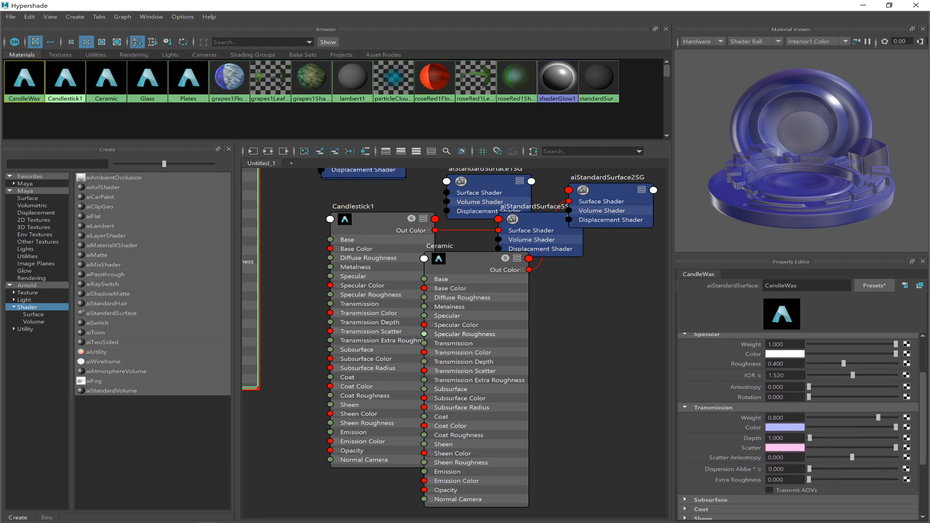
{"action": "left_click_drag", "start_coordinate": [879, 415], "coordinate": [899, 419]}
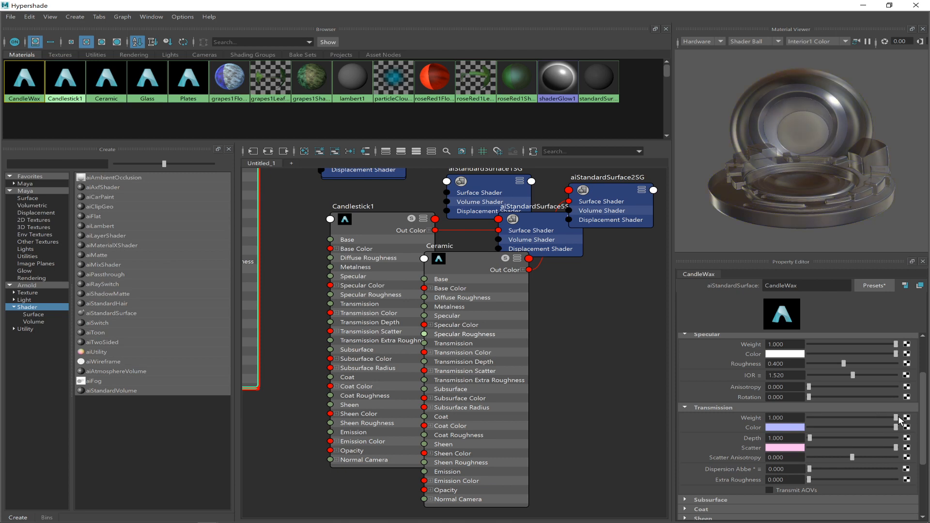
{"action": "left_click_drag", "start_coordinate": [898, 419], "coordinate": [843, 414]}
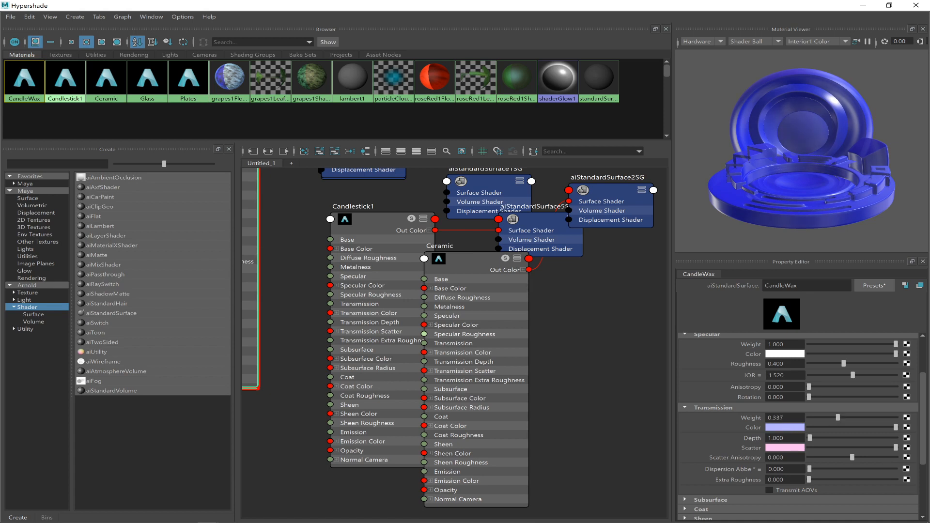
{"action": "left_click_drag", "start_coordinate": [788, 417], "coordinate": [720, 413]}
{"action": "type", "text": ".3"}
{"action": "key", "text": "Return"}
{"action": "left_click", "coordinate": [863, 6]}
Turn on the visibility of aiSkyDomeLight1 and set its intensity to 0.3.
{"action": "left_click", "coordinate": [84, 436]}
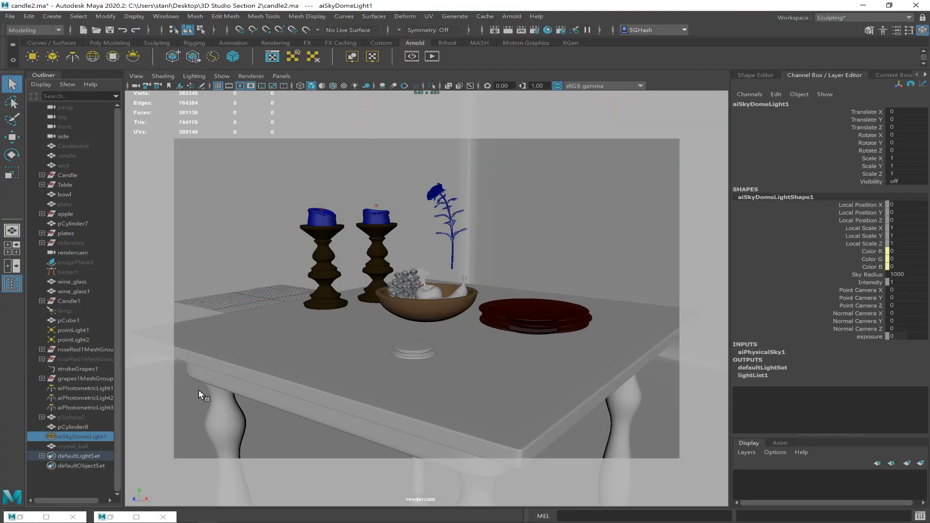
{"action": "double_click", "coordinate": [905, 181]}
{"action": "type", "text": "on"}
{"action": "key", "text": "Return"}
{"action": "key", "text": "ctrl+a"}
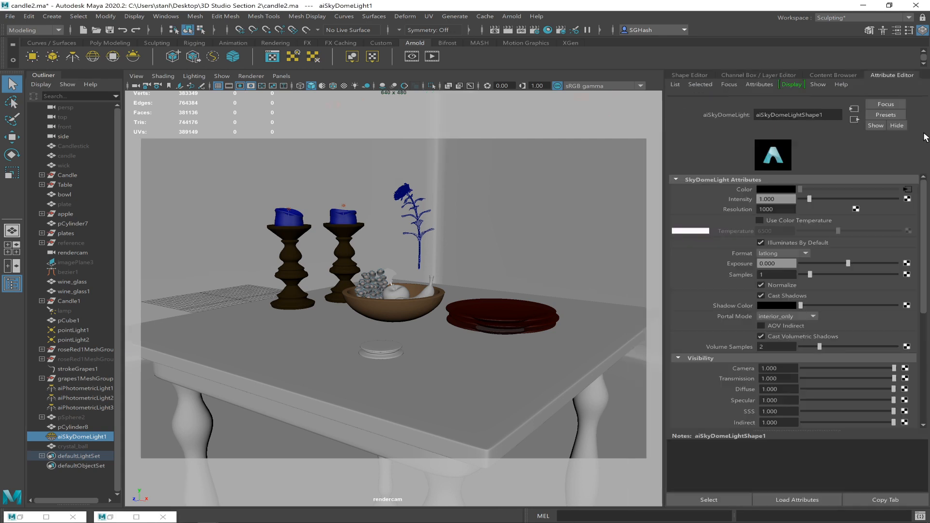
{"action": "left_click", "coordinate": [770, 208]}
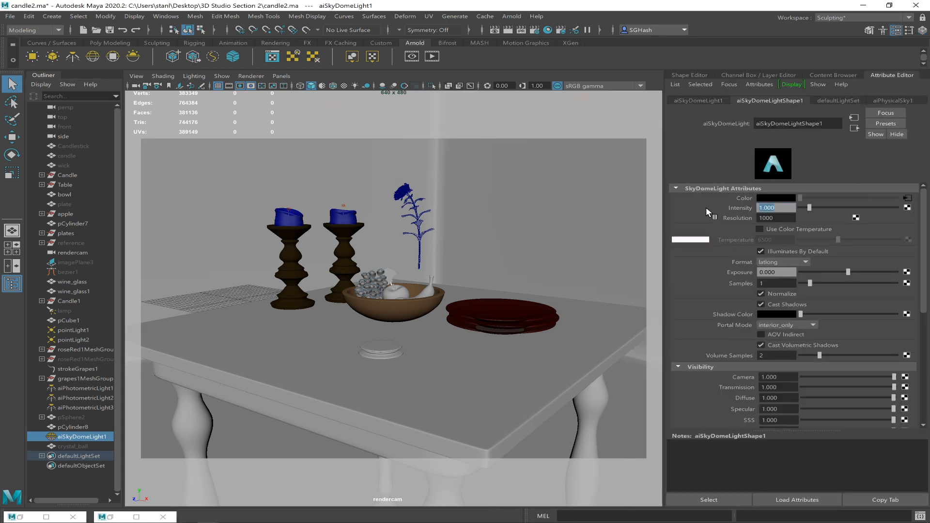
{"action": "type", "text": "0.3"}
{"action": "key", "text": "Return"}
Select both wine glasses, both candle holders, both candles, the pCube1 room, the stacked plates and the bowl together.
{"action": "left_click", "coordinate": [302, 281]}
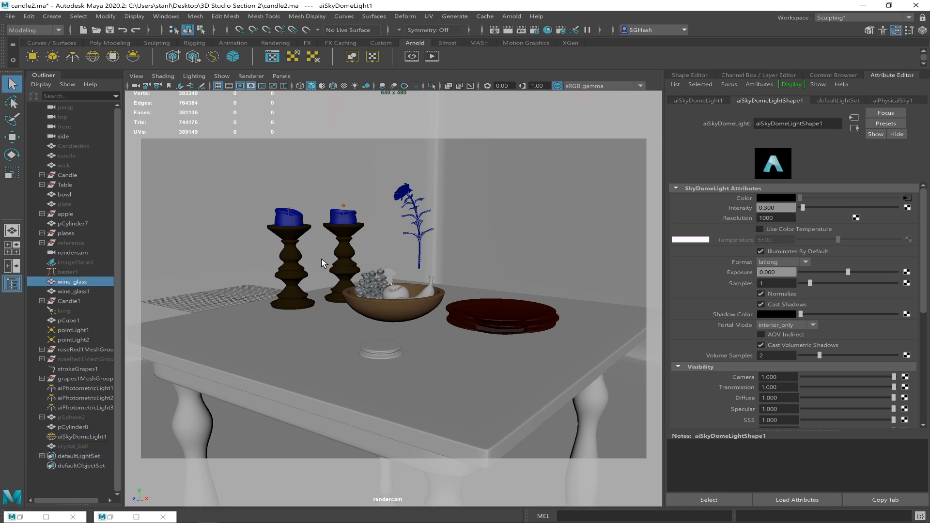
{"action": "left_click", "coordinate": [343, 242], "text": "shift"}
{"action": "left_click", "coordinate": [293, 227], "text": "shift"}
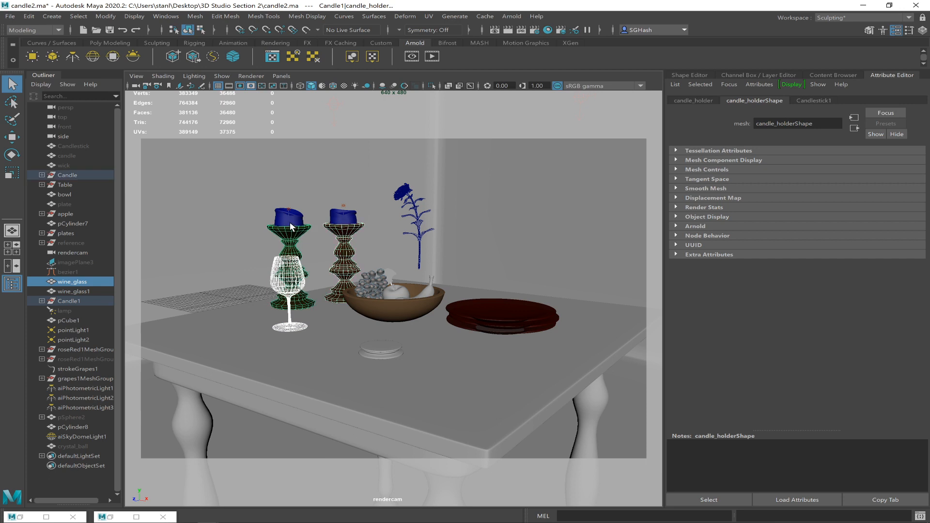
{"action": "left_click", "coordinate": [338, 220], "text": "shift"}
{"action": "left_click", "coordinate": [379, 247], "text": "shift"}
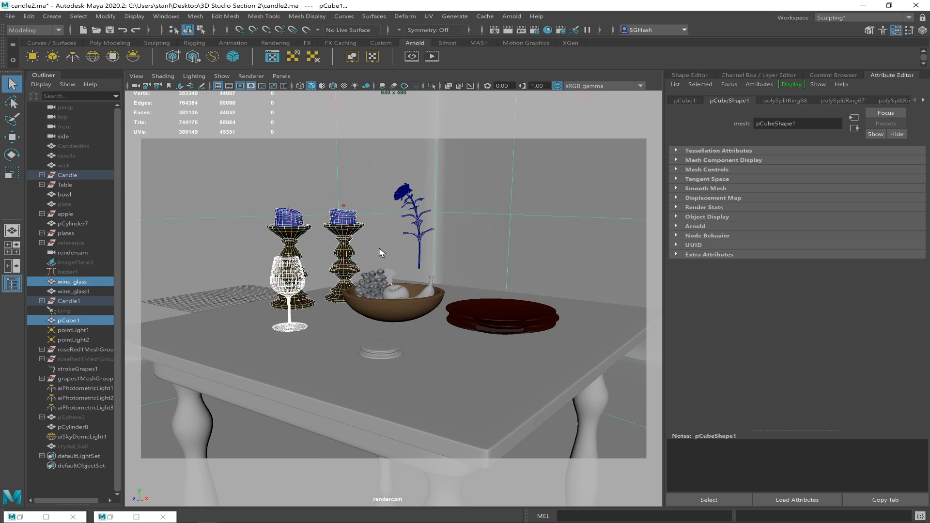
{"action": "left_click", "coordinate": [421, 260], "text": "shift"}
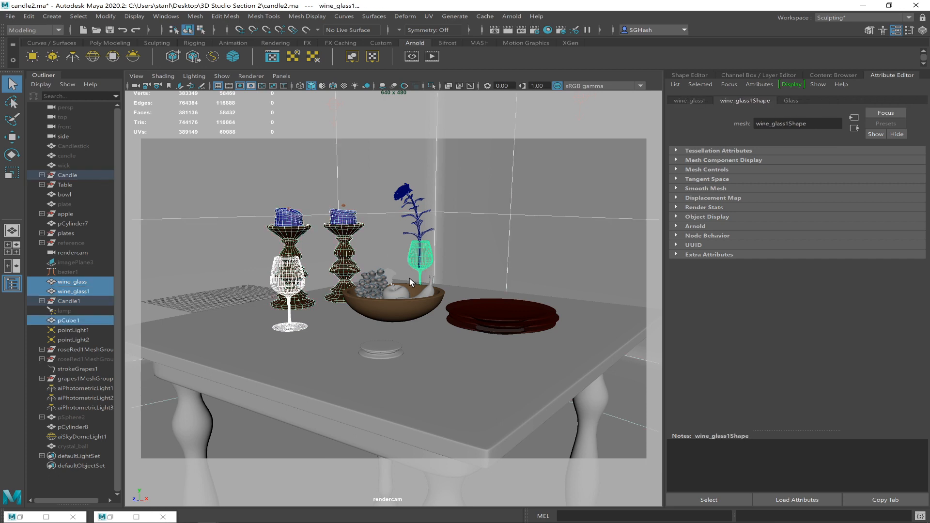
{"action": "left_click", "coordinate": [501, 317], "text": "shift"}
{"action": "left_click", "coordinate": [403, 304], "text": "shift"}
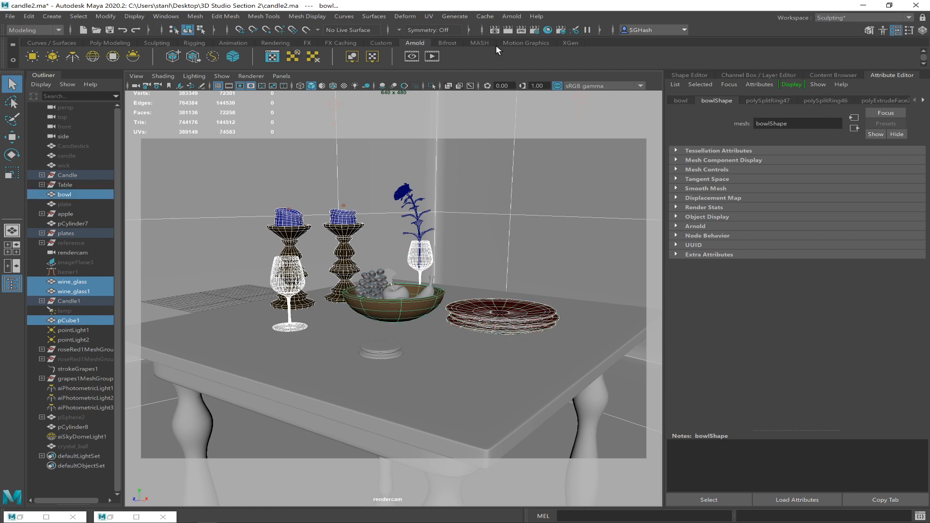
Render a region around the candles, bowl and plates in the Render View, examine it up close and minimize the window.
{"action": "left_click", "coordinate": [495, 30]}
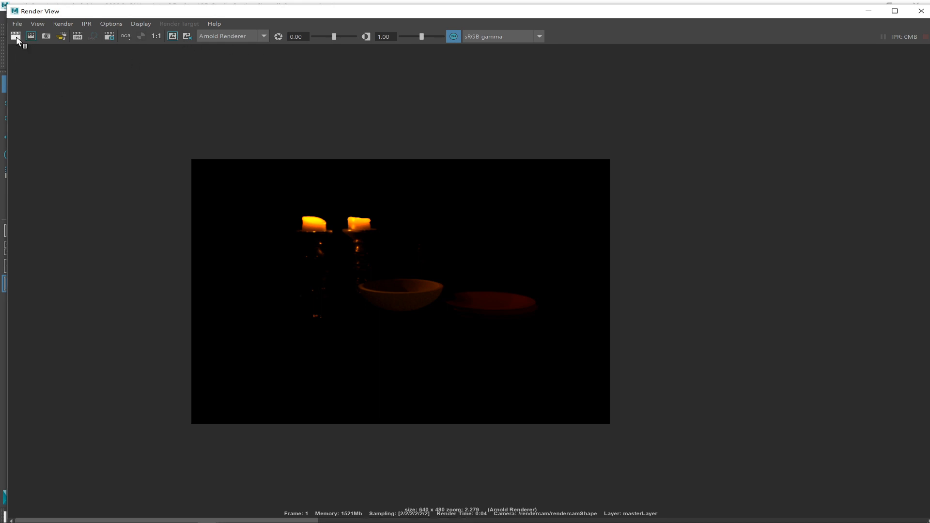
{"action": "left_click_drag", "start_coordinate": [359, 284], "coordinate": [539, 378]}
{"action": "left_click", "coordinate": [33, 37]}
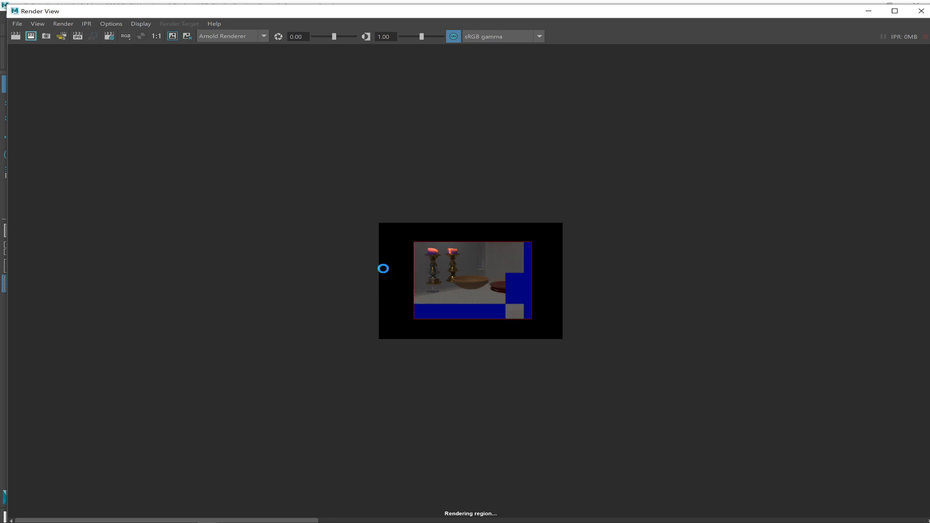
{"action": "scroll", "coordinate": [390, 264], "scroll_direction": "up", "scroll_amount": 6}
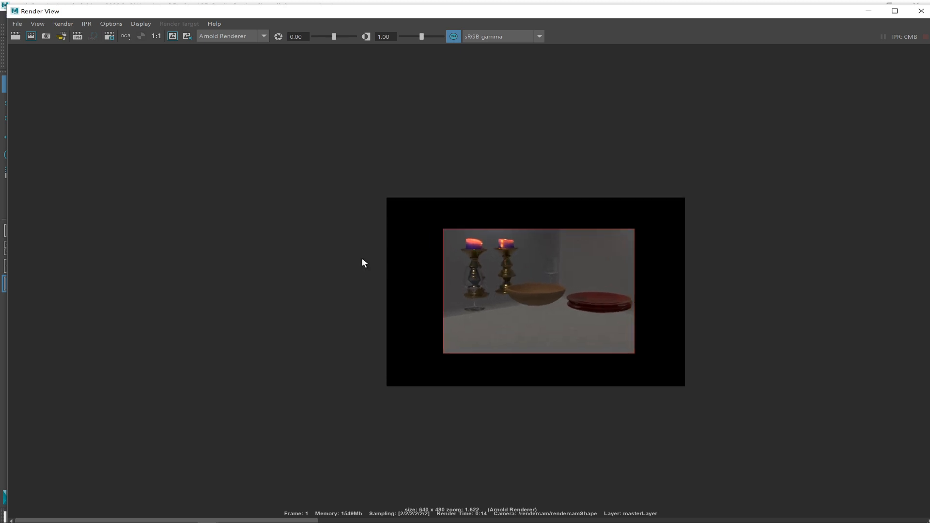
{"action": "scroll", "coordinate": [509, 335], "scroll_direction": "up", "scroll_amount": 2}
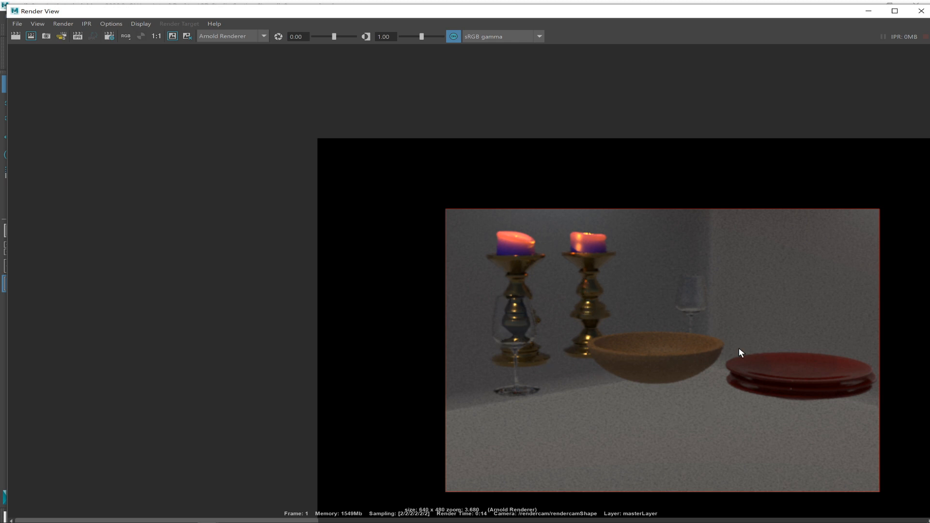
{"action": "left_click", "coordinate": [868, 11]}
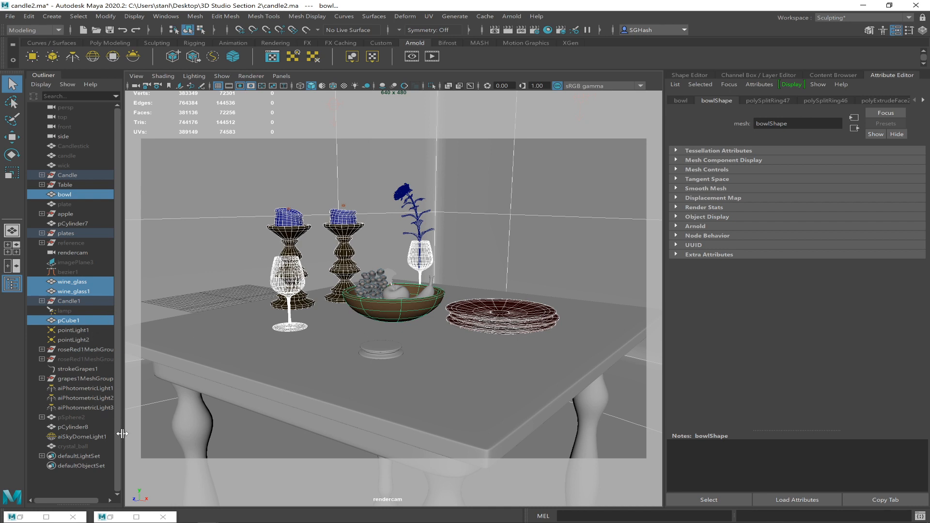
Review the intensity and other attributes of aiSkyDomeLight1, aiPhotometricLight1 and aiPhotometricLight2.
{"action": "left_click", "coordinate": [87, 435]}
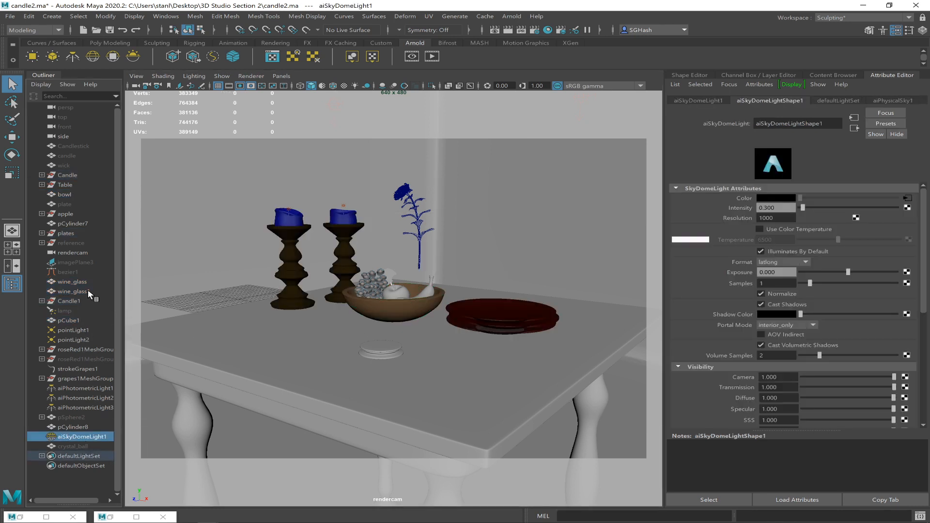
{"action": "left_click", "coordinate": [79, 388]}
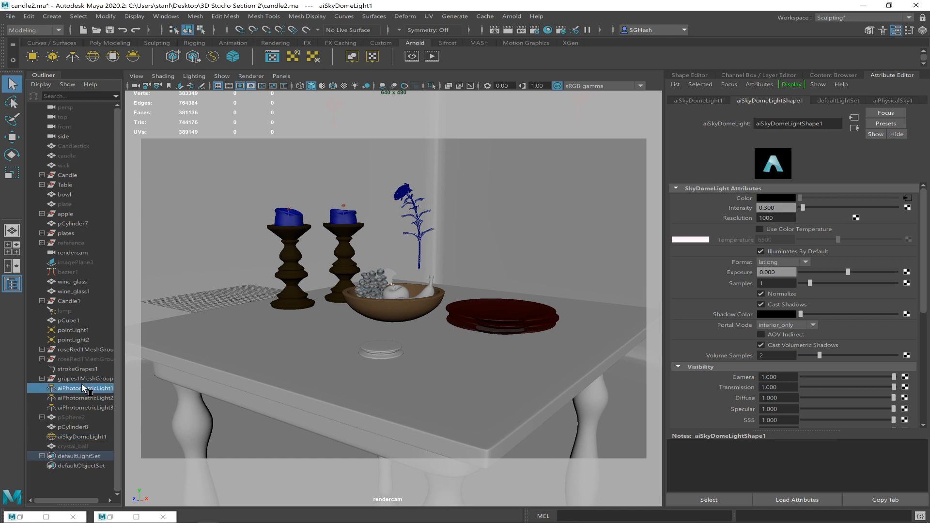
{"action": "left_click", "coordinate": [72, 388]}
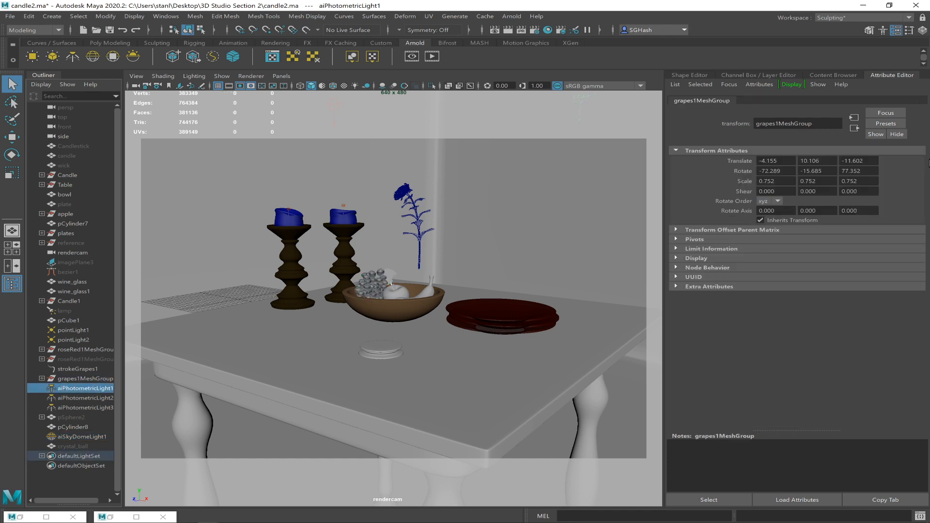
{"action": "left_click", "coordinate": [922, 30]}
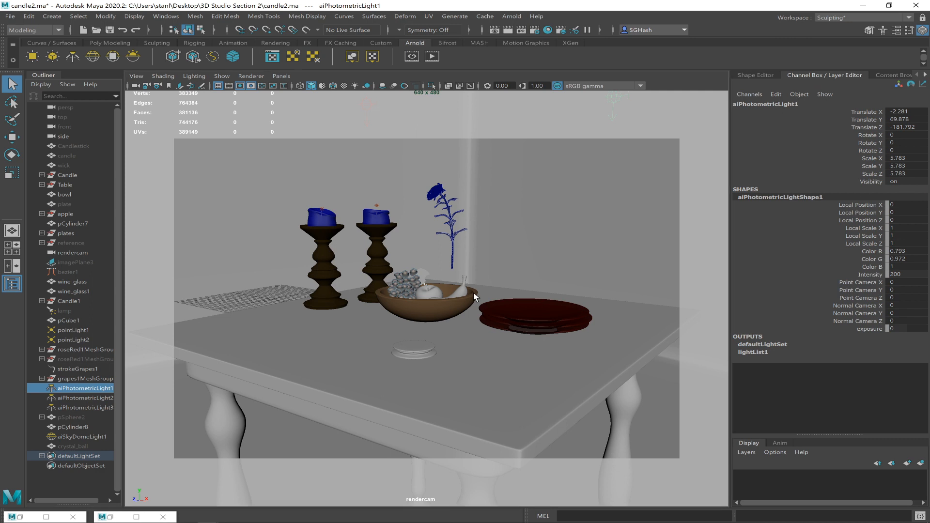
{"action": "key", "text": "ctrl+a"}
{"action": "left_click", "coordinate": [785, 99]}
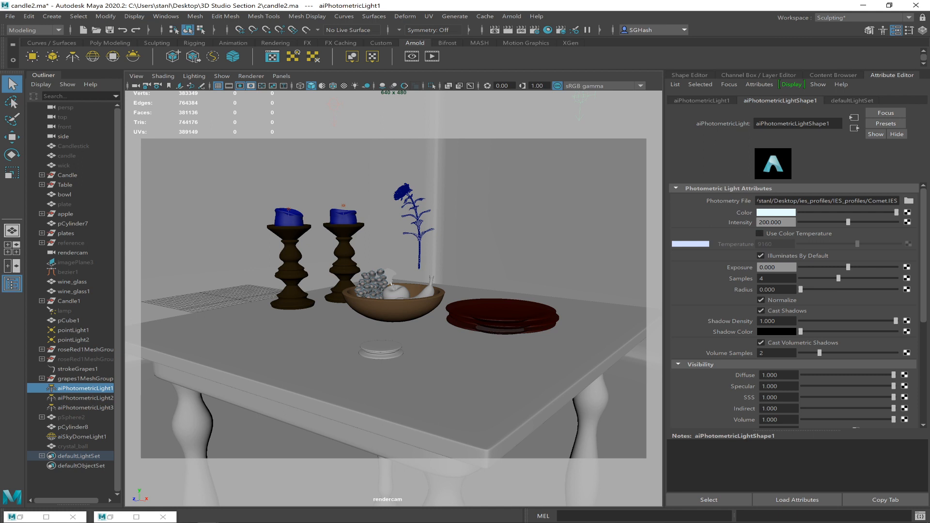
{"action": "left_click", "coordinate": [61, 398]}
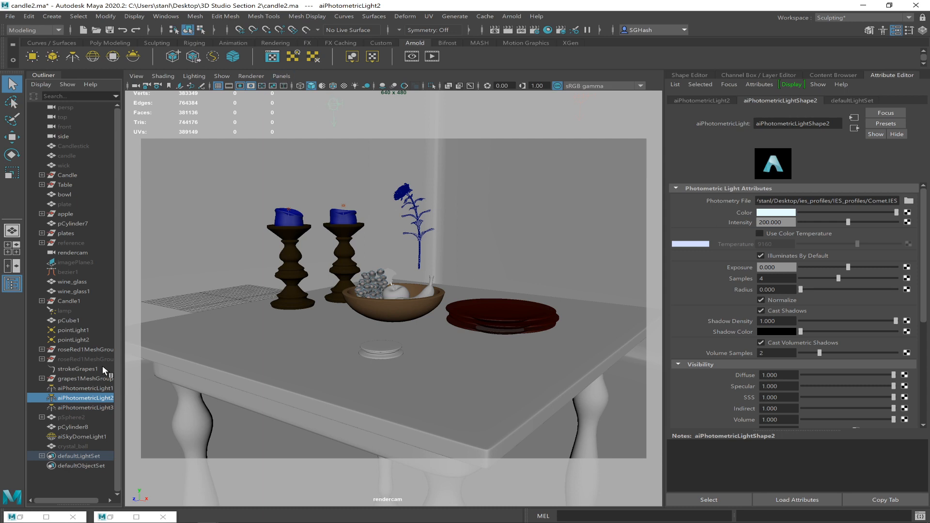
{"action": "left_click", "coordinate": [59, 388]}
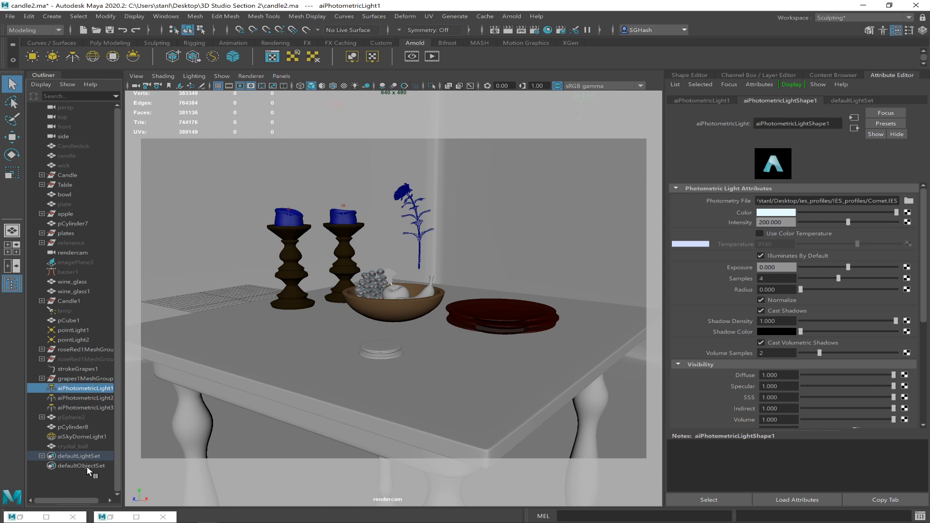
{"action": "left_click", "coordinate": [82, 436]}
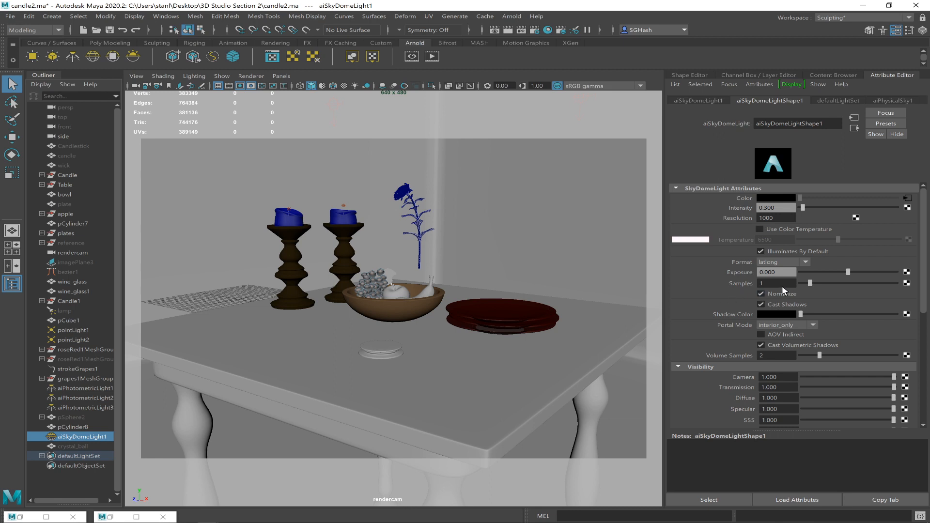
{"action": "left_click", "coordinate": [70, 330]}
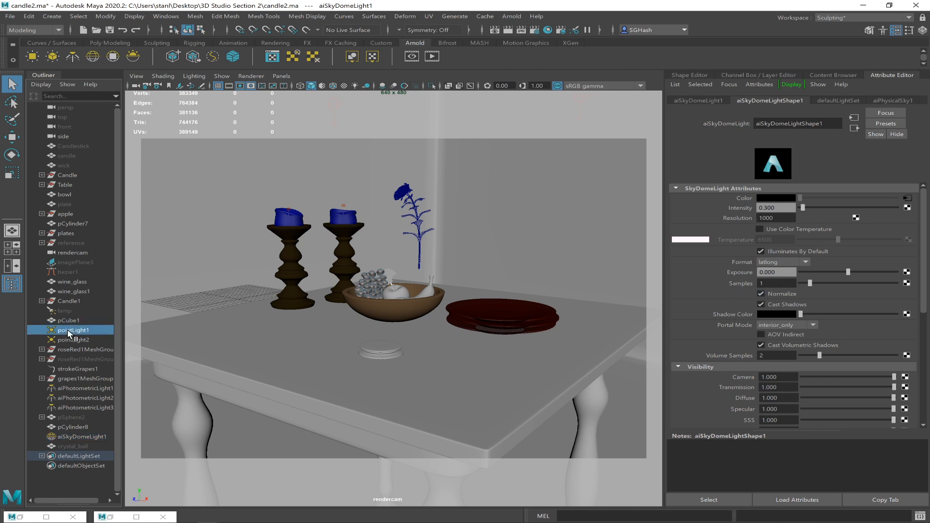
Set the intensity of aiPhotometricLight1 and aiPhotometricLight2 to 2000 each.
{"action": "left_click", "coordinate": [60, 388]}
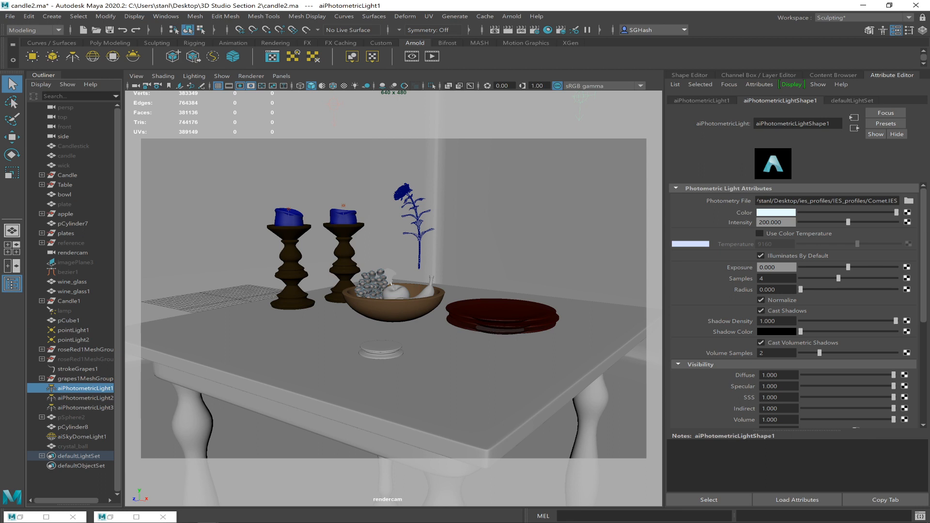
{"action": "double_click", "coordinate": [771, 222]}
{"action": "type", "text": "20"}
{"action": "left_click", "coordinate": [85, 397]}
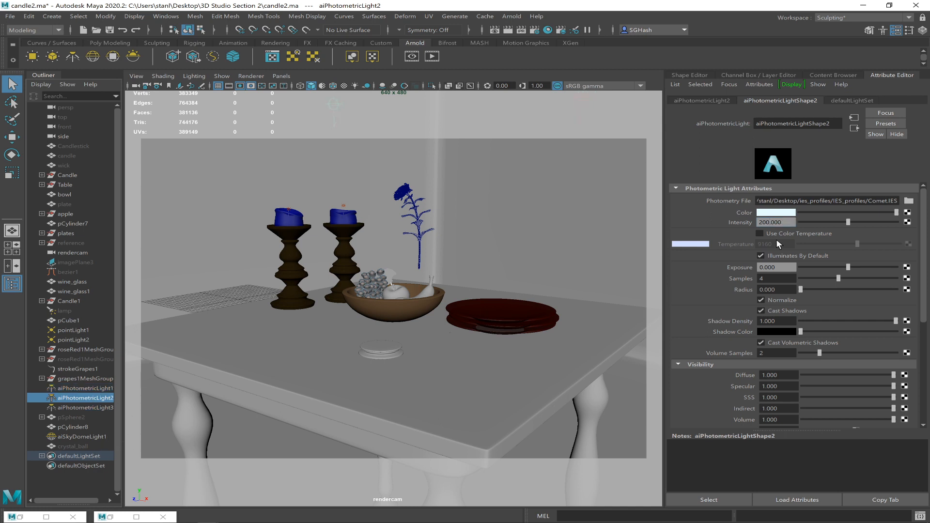
{"action": "double_click", "coordinate": [780, 222]}
{"action": "type", "text": "2000"}
{"action": "key", "text": "Return"}
Set the intensity of aiPhotometricLight3 to 2000 and select all three photometric lights together.
{"action": "left_click", "coordinate": [88, 408]}
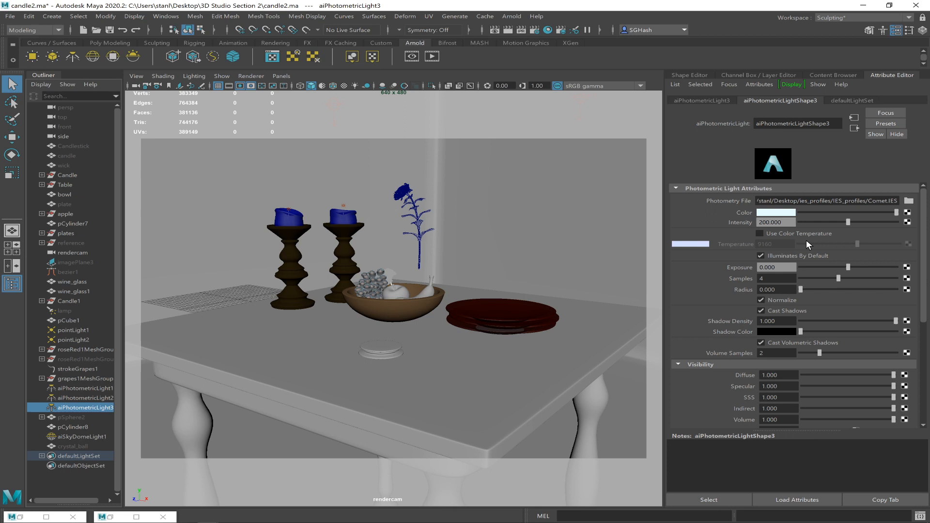
{"action": "left_click_drag", "start_coordinate": [785, 223], "coordinate": [702, 220]}
{"action": "type", "text": "2000"}
{"action": "key", "text": "Return"}
{"action": "left_click", "coordinate": [80, 390], "text": "shift"}
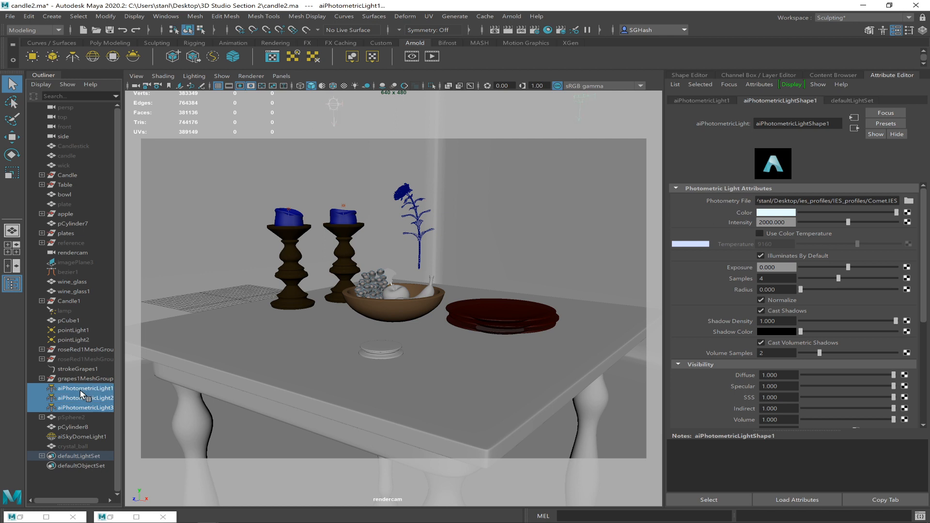
Group the three selected photometric lights and name the group recessed_lighting.
{"action": "key", "text": "ctrl+g"}
{"action": "double_click", "coordinate": [75, 426]}
{"action": "type", "text": "recessed_lighting"}
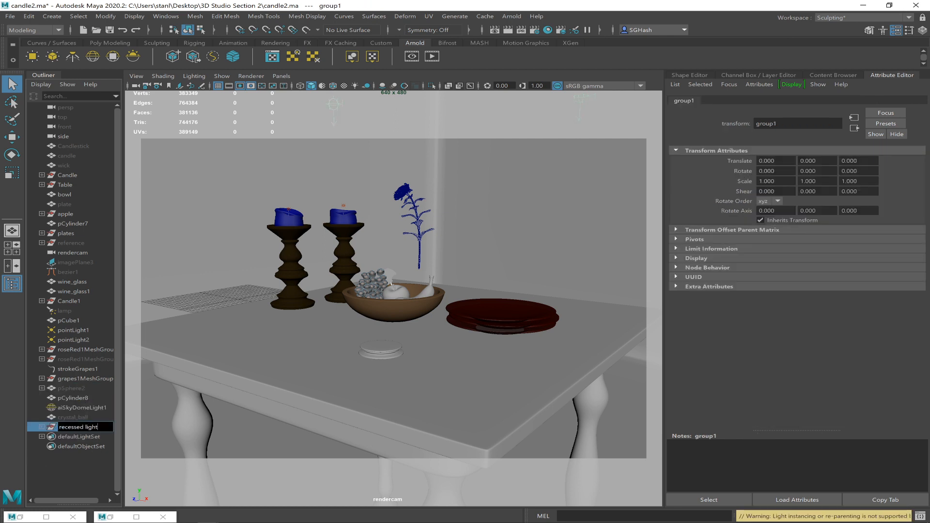
{"action": "key", "text": "Return"}
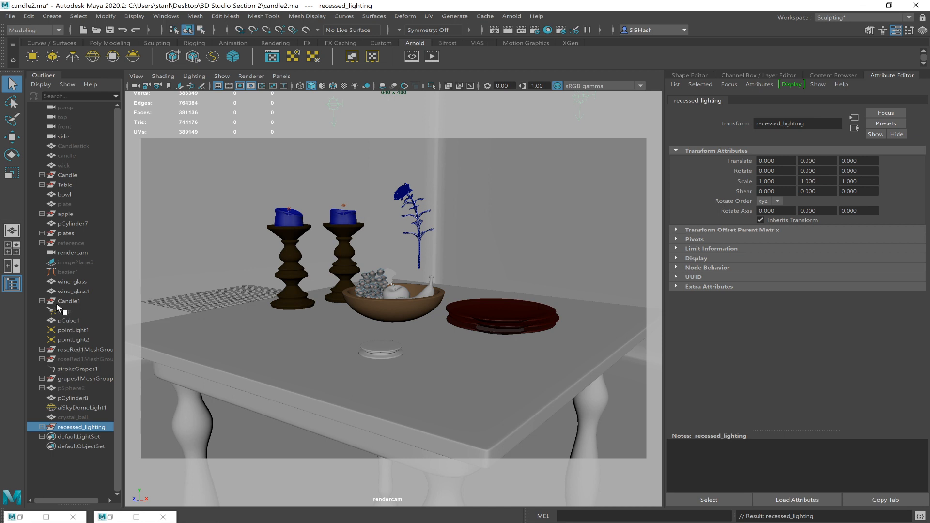
Set the intensity of aiSkyDomeLight1 to 0.15.
{"action": "left_click", "coordinate": [75, 405]}
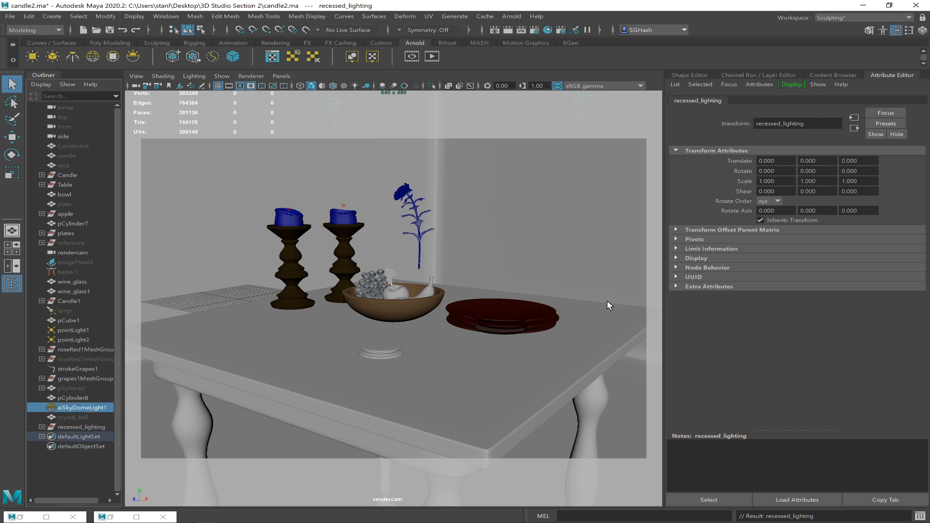
{"action": "left_click", "coordinate": [920, 30]}
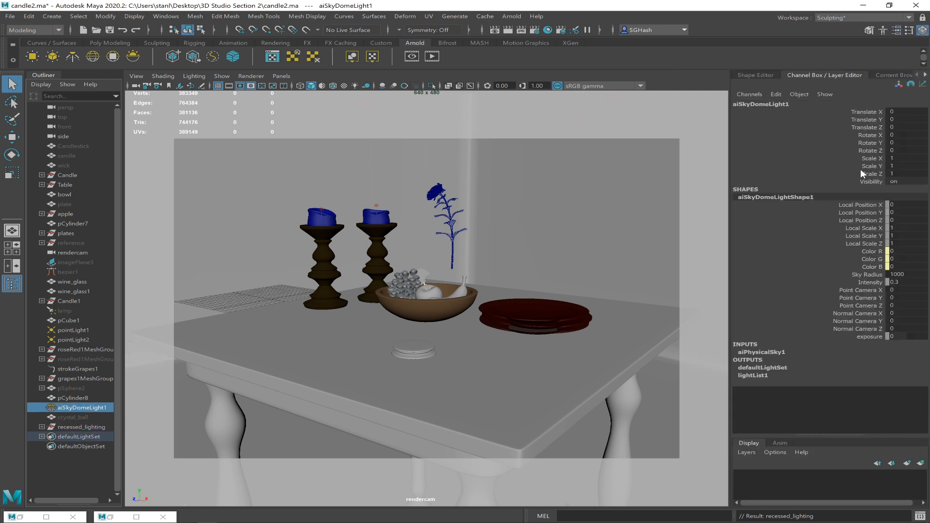
{"action": "key", "text": "ctrl+a"}
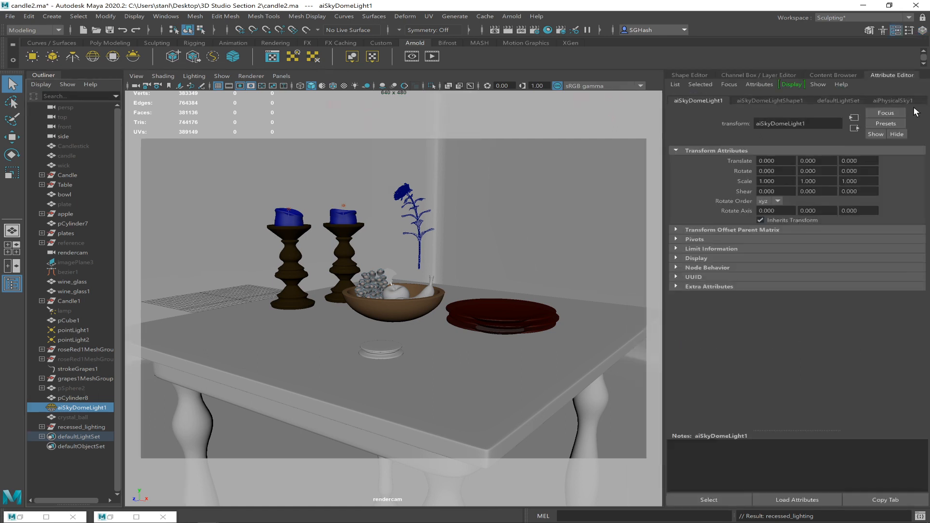
{"action": "left_click", "coordinate": [773, 101]}
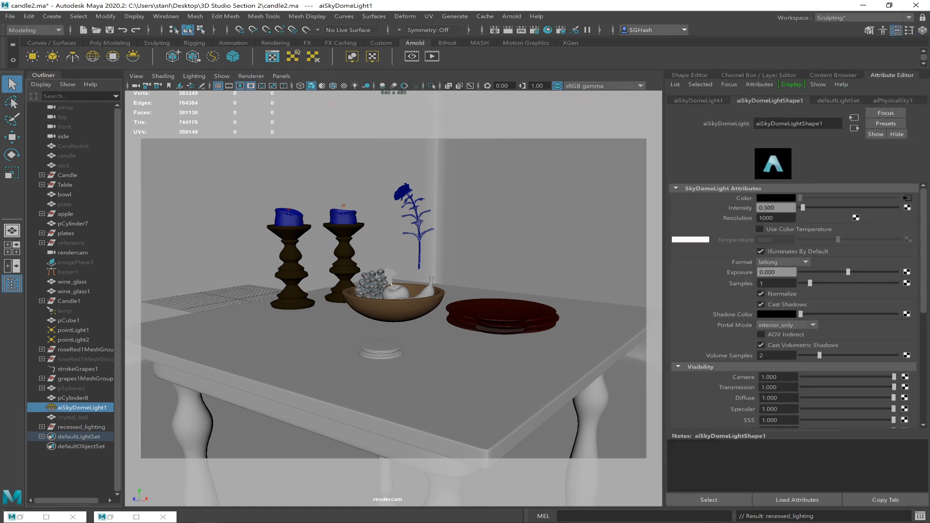
{"action": "double_click", "coordinate": [770, 208]}
{"action": "type", "text": "0.15"}
{"action": "key", "text": "Return"}
Select both candles with their holders, the bowl and the stacked plates together in the viewport.
{"action": "left_click", "coordinate": [86, 426]}
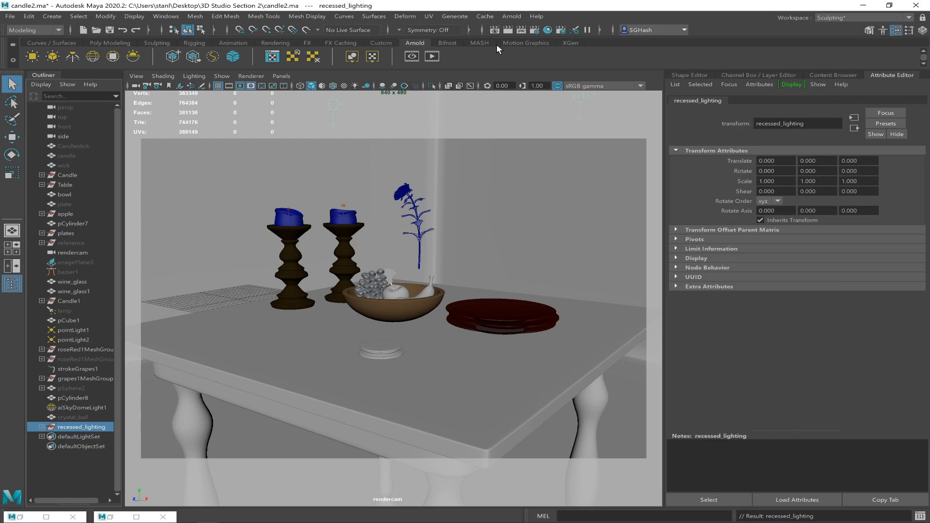
{"action": "left_click", "coordinate": [296, 242]}
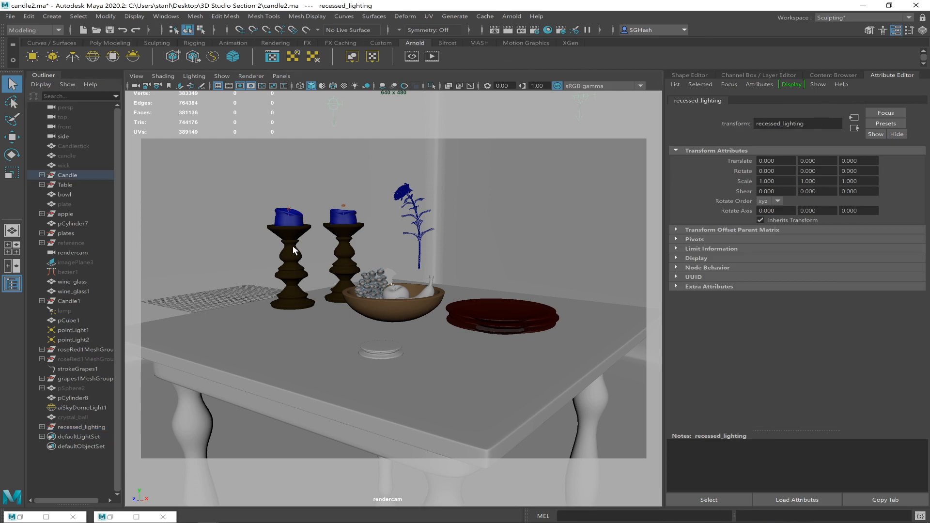
{"action": "left_click", "coordinate": [289, 221]}
{"action": "left_click", "coordinate": [337, 220], "text": "shift"}
{"action": "left_click", "coordinate": [346, 236], "text": "shift"}
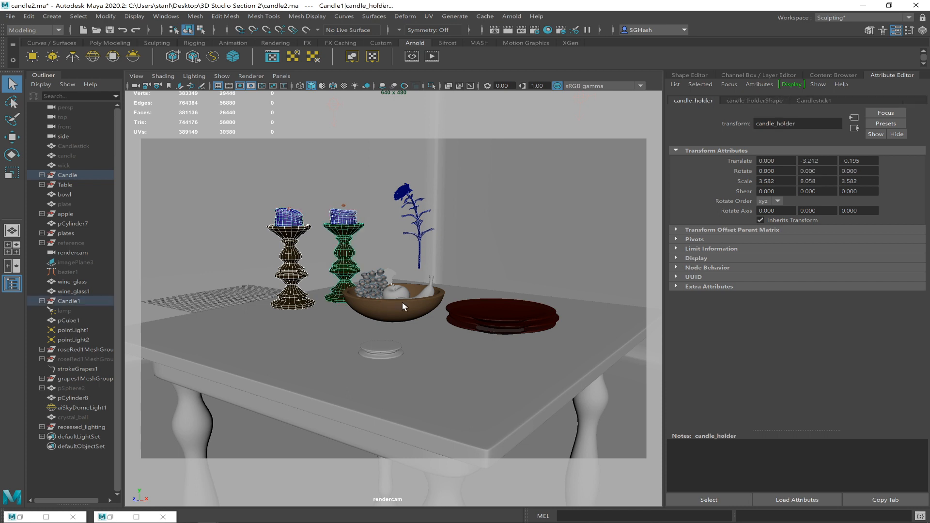
{"action": "left_click", "coordinate": [395, 312], "text": "shift"}
{"action": "left_click", "coordinate": [489, 324], "text": "shift"}
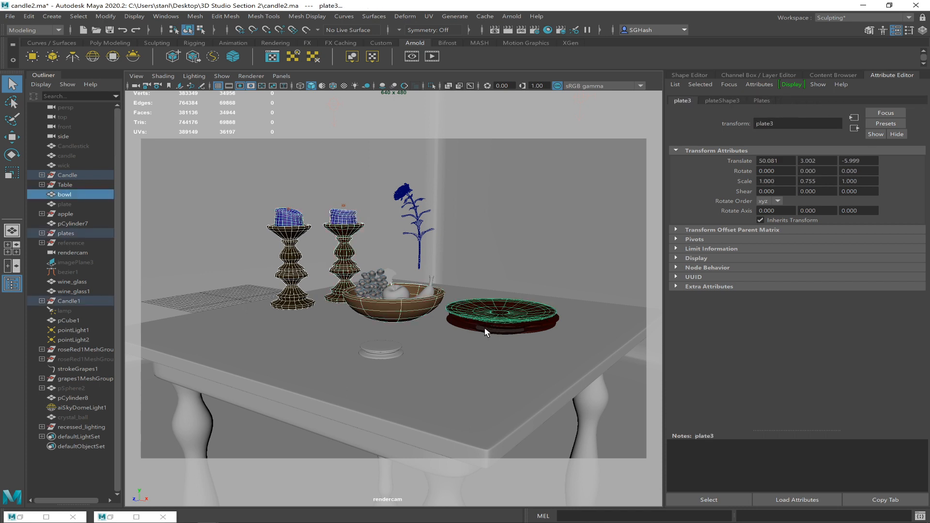
{"action": "left_click", "coordinate": [479, 322], "text": "shift"}
Add the room pCube1 and both wine glasses to the selection, leaving the table out.
{"action": "left_click", "coordinate": [504, 222], "text": "shift"}
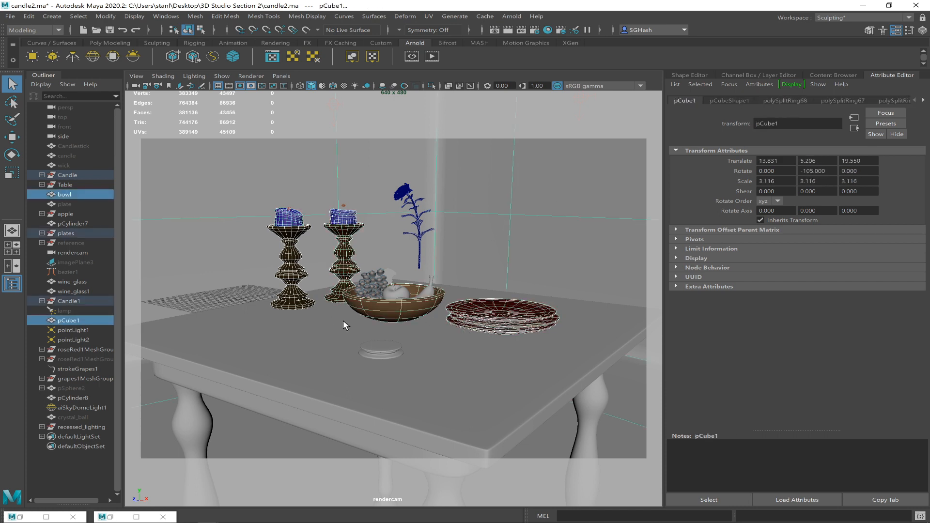
{"action": "left_click", "coordinate": [420, 254], "text": "shift"}
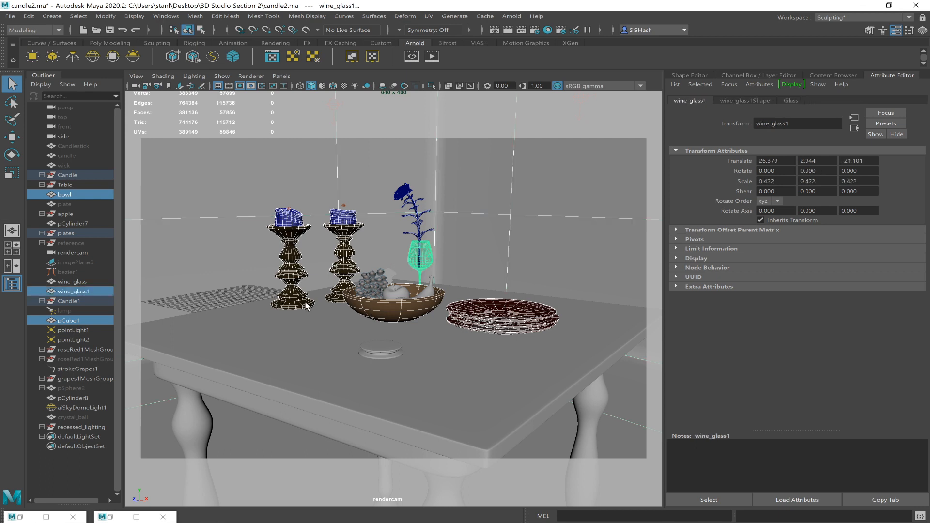
{"action": "left_click", "coordinate": [306, 304], "text": "shift"}
{"action": "left_click", "coordinate": [301, 310], "text": "shift"}
{"action": "left_click", "coordinate": [286, 321], "text": "shift"}
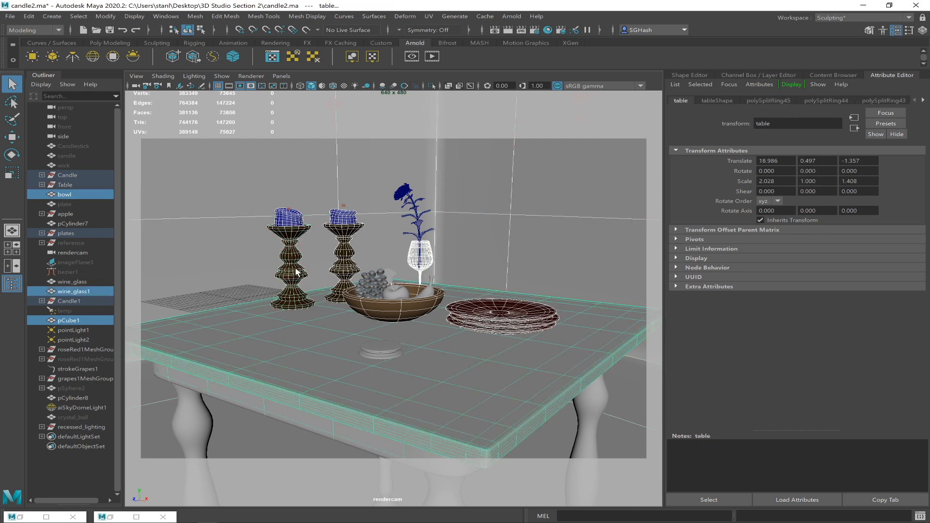
{"action": "left_click", "coordinate": [299, 272], "text": "shift"}
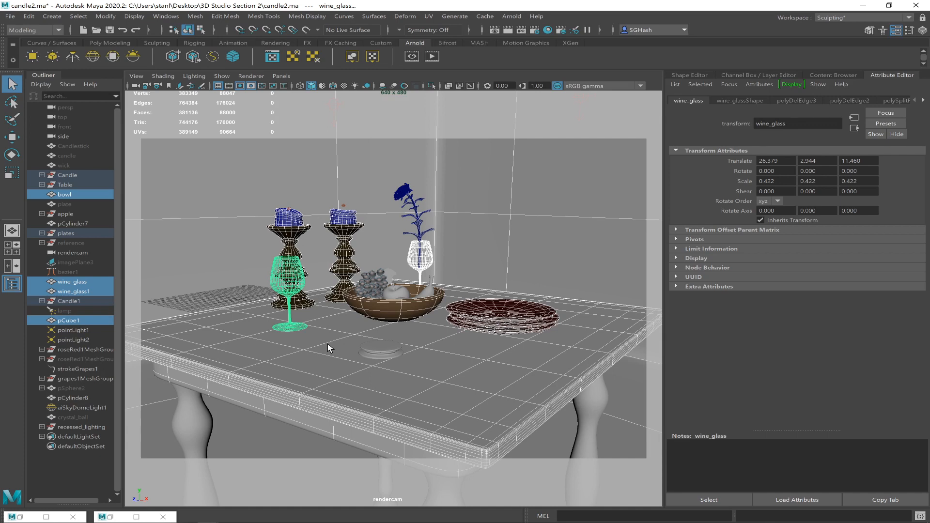
{"action": "left_click", "coordinate": [332, 377], "text": "shift"}
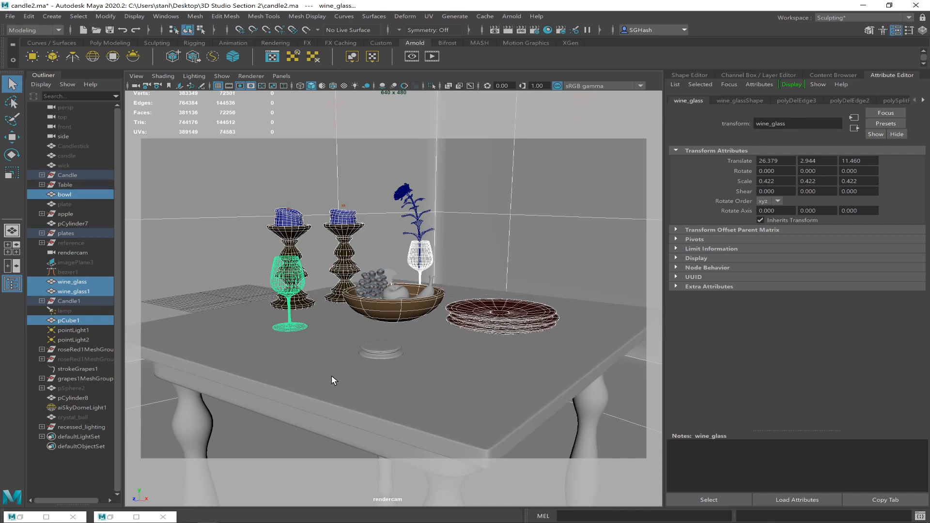
Render the region with only the selected objects, examine the result up close and minimize the Render View.
{"action": "left_click", "coordinate": [495, 30]}
{"action": "left_click", "coordinate": [62, 23]}
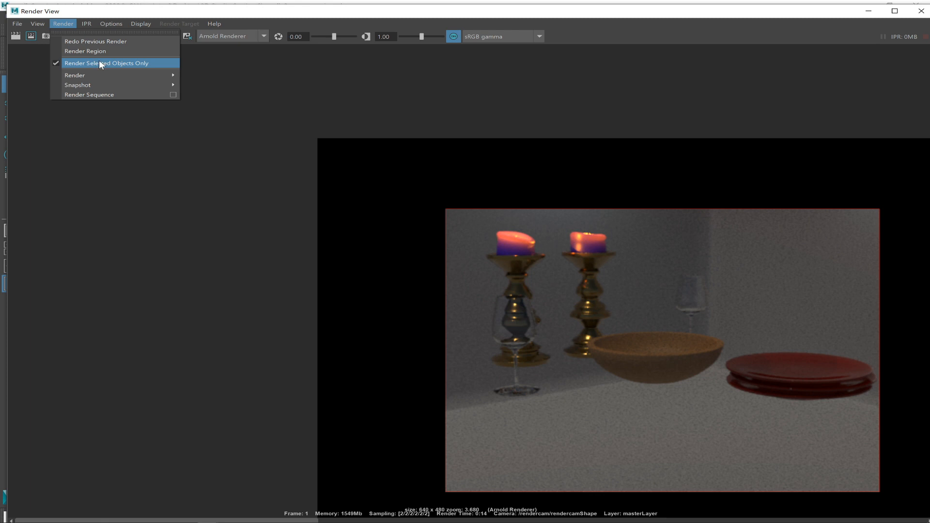
{"action": "left_click", "coordinate": [228, 13]}
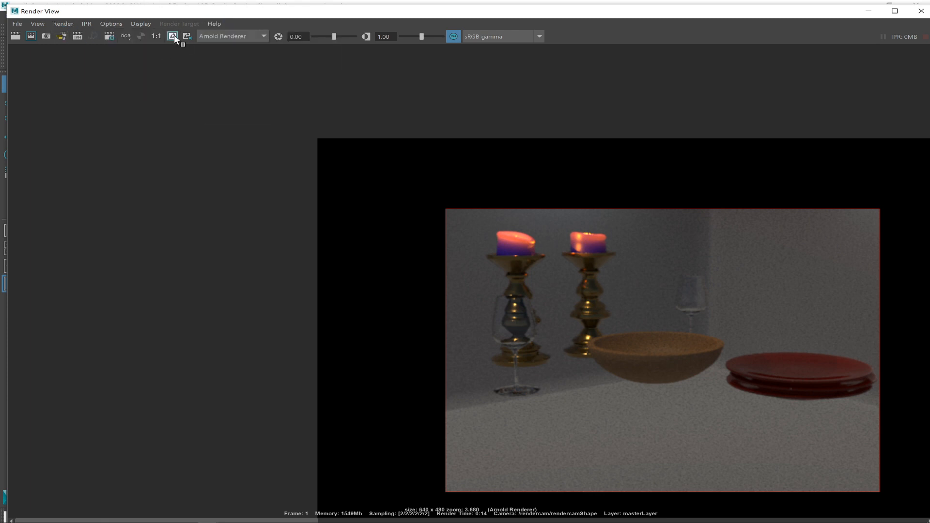
{"action": "left_click", "coordinate": [30, 38]}
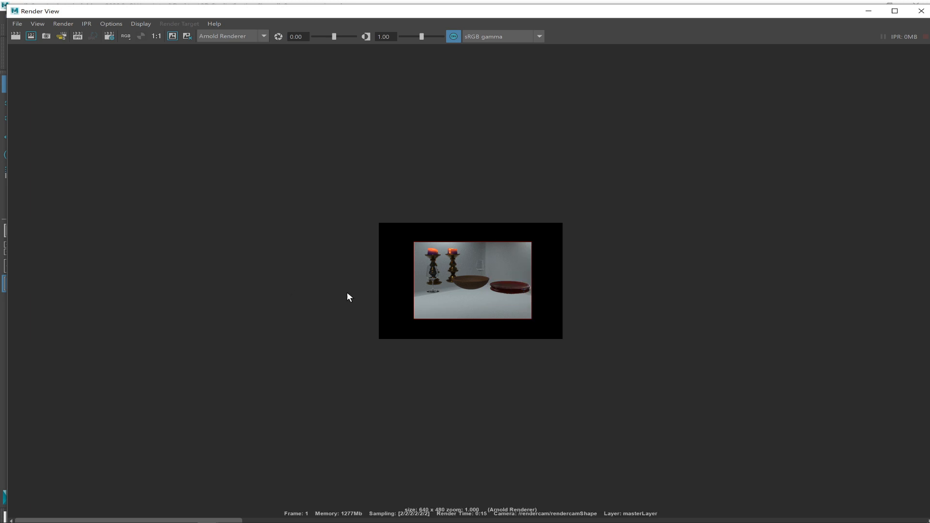
{"action": "scroll", "coordinate": [359, 278], "scroll_direction": "up", "scroll_amount": 6}
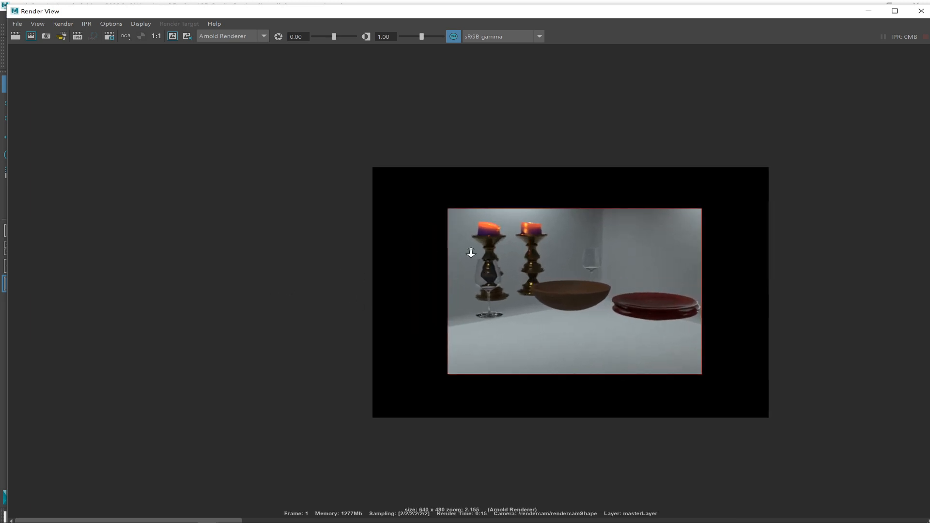
{"action": "scroll", "coordinate": [505, 333], "scroll_direction": "up", "scroll_amount": 1}
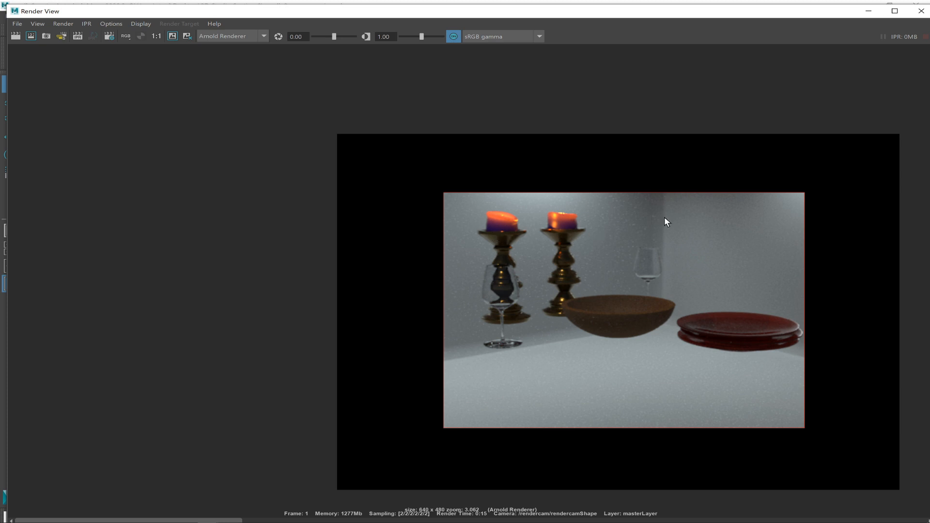
{"action": "left_click", "coordinate": [869, 11]}
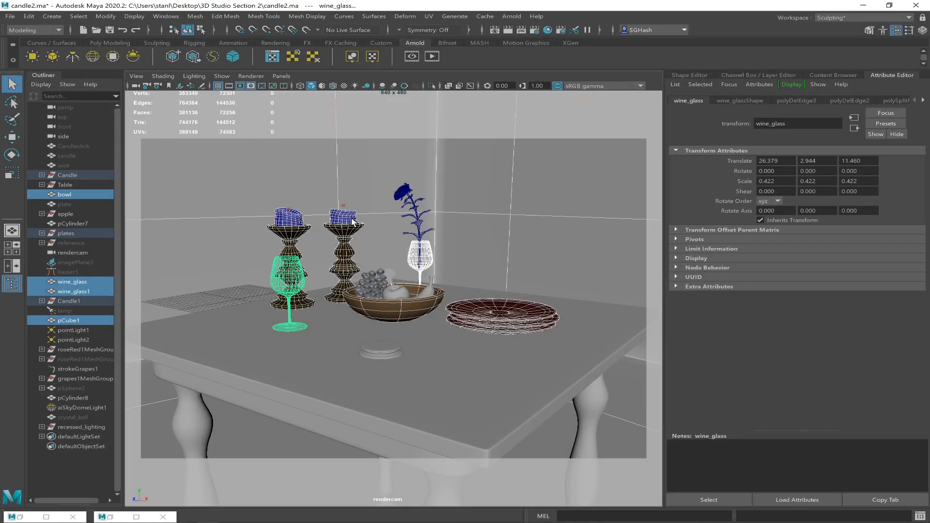
Set the intensity of aiPhotometricLight3 in the recessed_lighting group to 640 and copy the value.
{"action": "left_click", "coordinate": [42, 427]}
{"action": "left_click", "coordinate": [86, 437]}
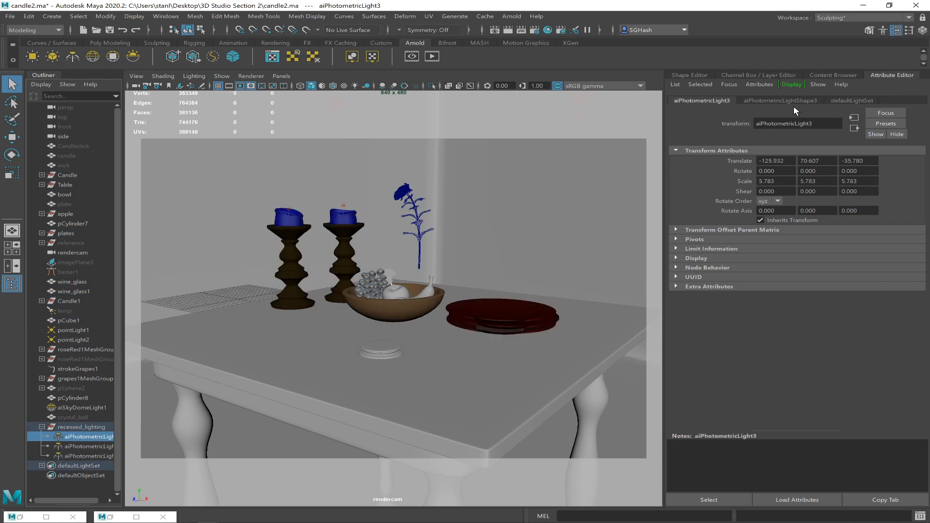
{"action": "left_click", "coordinate": [785, 100]}
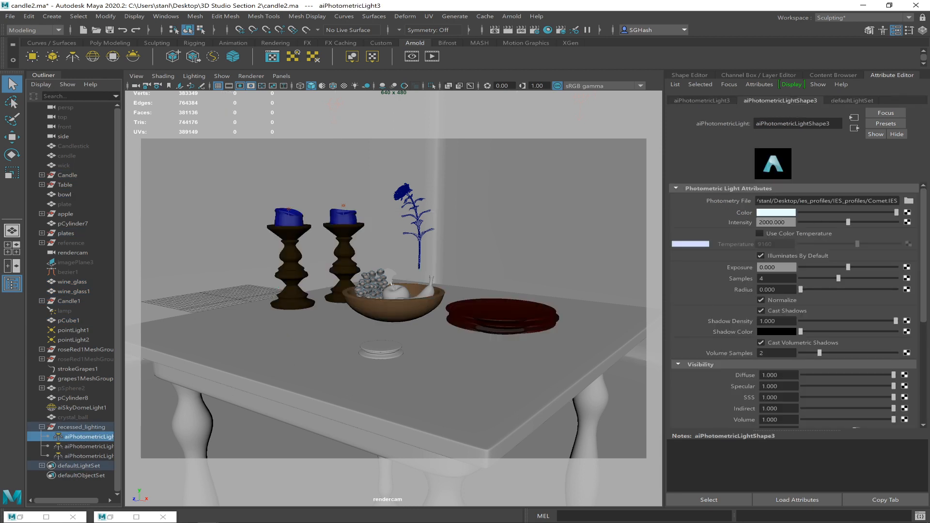
{"action": "left_click_drag", "start_coordinate": [787, 223], "coordinate": [702, 221]}
{"action": "type", "text": "600"}
{"action": "key", "text": "Return"}
{"action": "left_click_drag", "start_coordinate": [785, 223], "coordinate": [736, 219]}
{"action": "type", "text": "64"}
{"action": "left_click_drag", "start_coordinate": [784, 222], "coordinate": [725, 222]}
{"action": "key", "text": "ctrl+c"}
Apply the copied intensity of 640 to aiPhotometricLight2 and aiPhotometricLight1.
{"action": "left_click", "coordinate": [97, 447]}
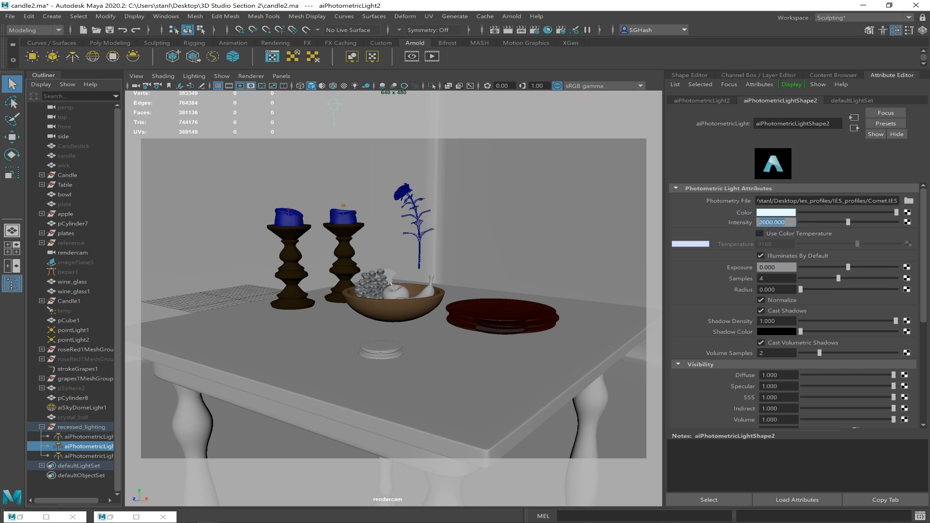
{"action": "key", "text": "ctrl+v"}
{"action": "key", "text": "Return"}
{"action": "left_click", "coordinate": [107, 453]}
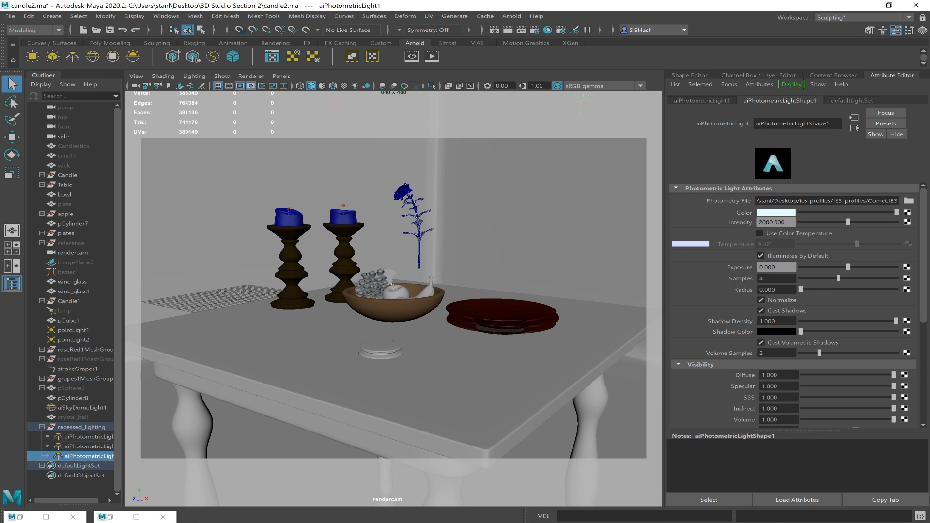
{"action": "double_click", "coordinate": [772, 223]}
{"action": "key", "text": "ctrl+v"}
{"action": "key", "text": "Return"}
{"action": "left_click_drag", "start_coordinate": [783, 222], "coordinate": [757, 222]}
Turn off Render Selected Objects Only in the Render View and render the whole scene from rendercam.
{"action": "left_click", "coordinate": [495, 30]}
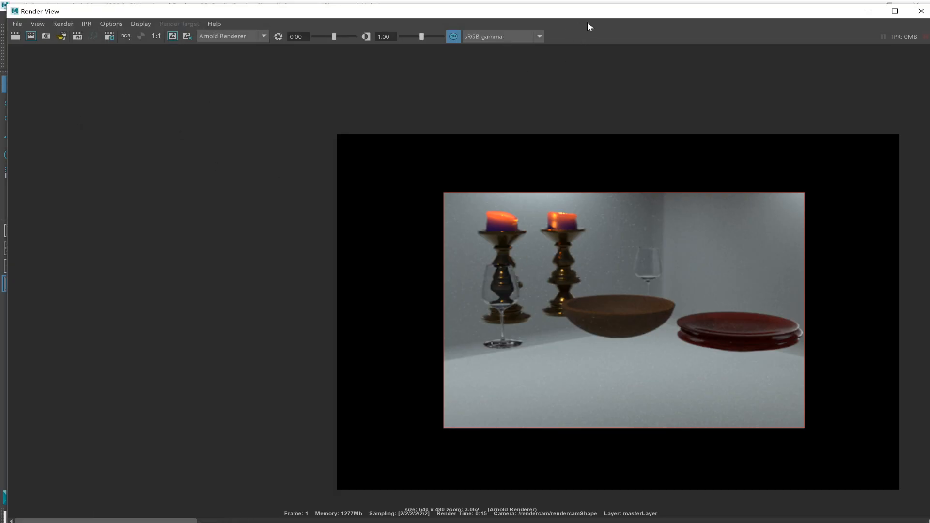
{"action": "left_click_drag", "start_coordinate": [594, 14], "coordinate": [632, 252]}
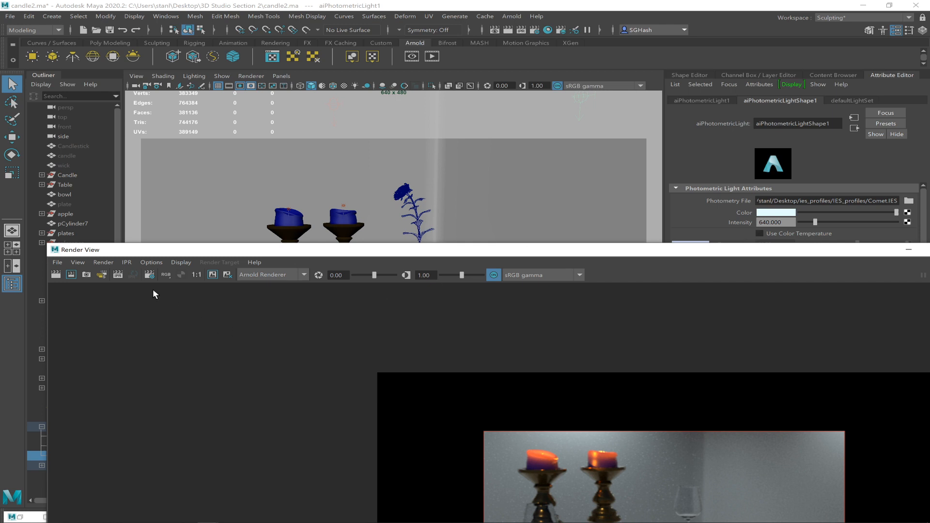
{"action": "left_click", "coordinate": [100, 262]}
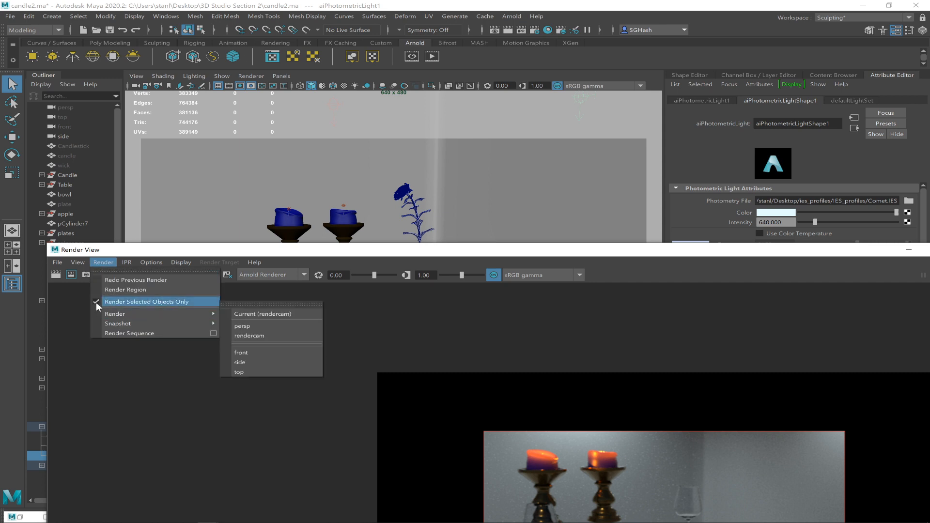
{"action": "left_click", "coordinate": [96, 301]}
{"action": "left_click_drag", "start_coordinate": [201, 250], "coordinate": [236, 103]}
{"action": "left_click", "coordinate": [154, 109]}
{"action": "mouse_move", "coordinate": [257, 161]}
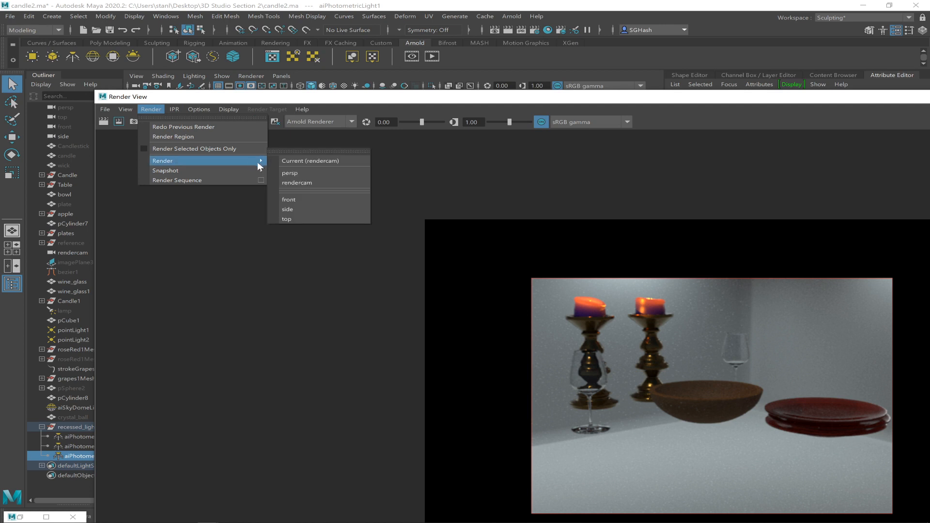
{"action": "left_click", "coordinate": [307, 183]}
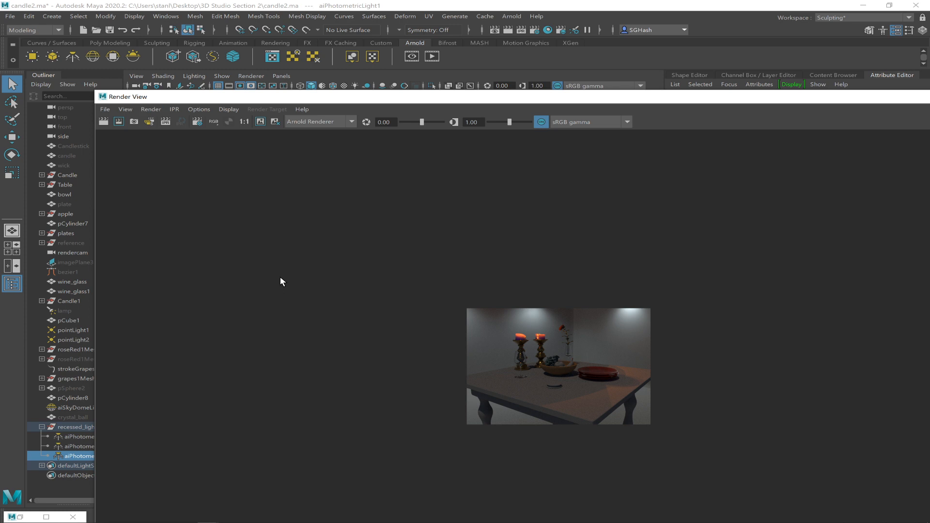
Maximize the Render View and examine the lighting of the full still-life render up close.
{"action": "double_click", "coordinate": [397, 99]}
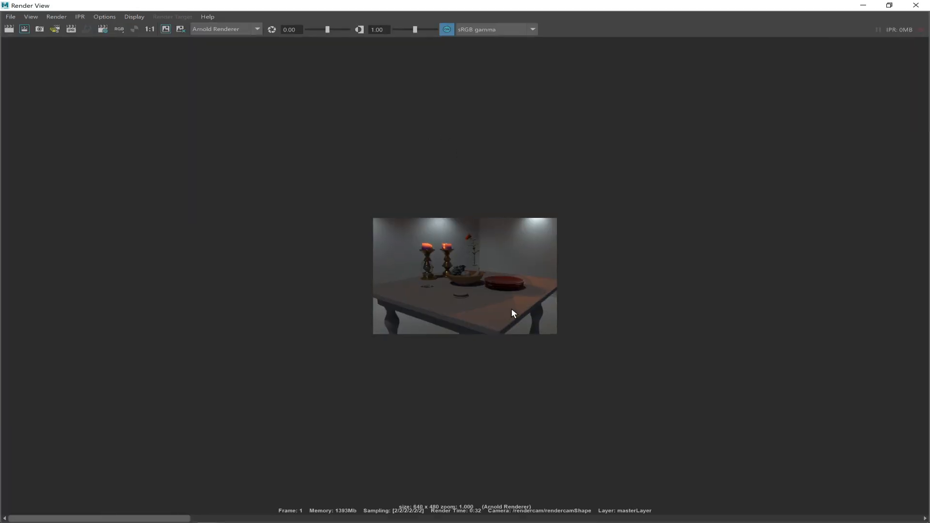
{"action": "right_click_drag", "start_coordinate": [470, 288], "coordinate": [862, 440], "text": "alt"}
{"action": "right_click_drag", "start_coordinate": [552, 287], "coordinate": [755, 368], "text": "alt"}
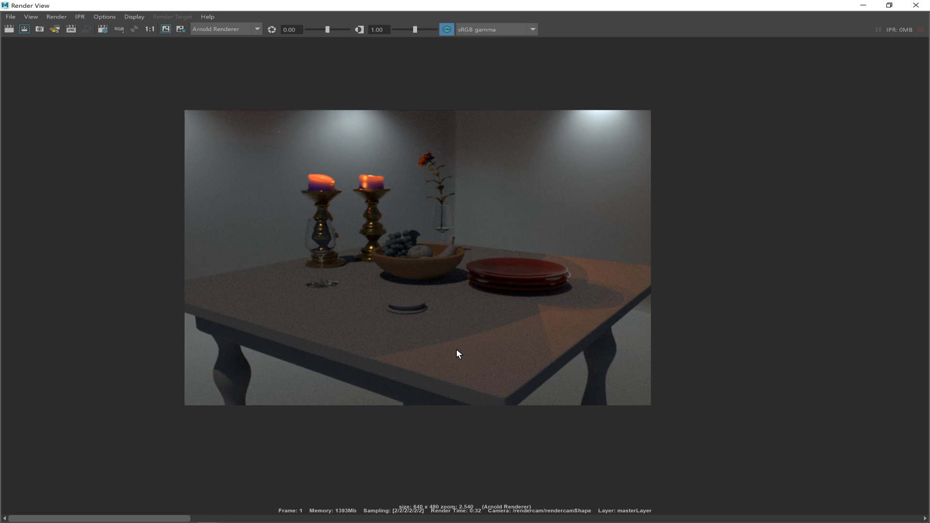
{"action": "key", "text": "alt+Tab"}
{"action": "key", "text": "alt+Tab"}
{"action": "key", "text": "alt+Tab"}
{"action": "key", "text": "alt+Tab"}
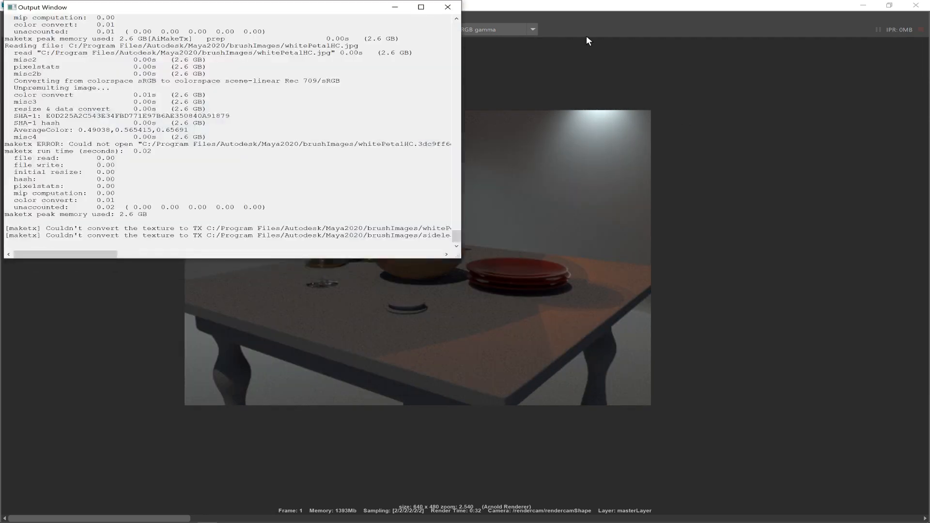
{"action": "left_click", "coordinate": [587, 36]}
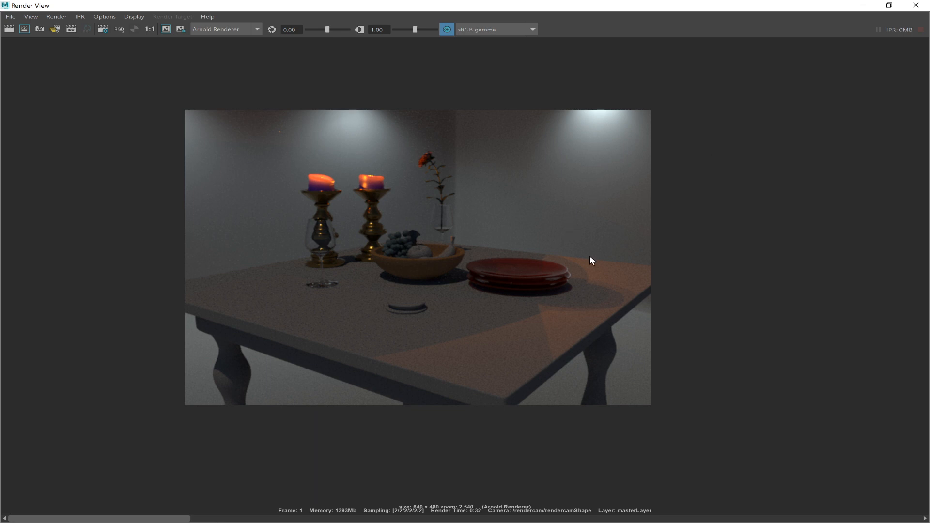
Minimize the Render View, select the table and open the Hypershade.
{"action": "left_click", "coordinate": [863, 5]}
{"action": "left_click", "coordinate": [425, 405]}
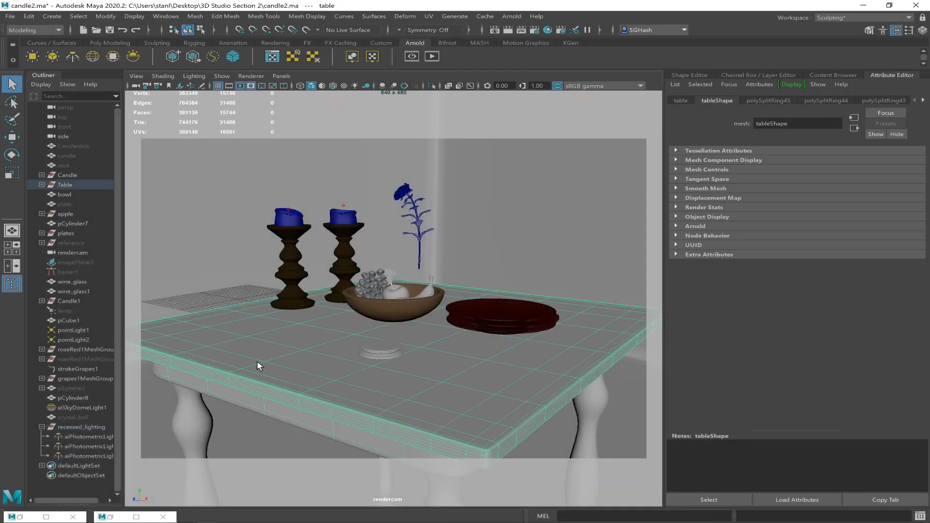
{"action": "left_click", "coordinate": [166, 16]}
{"action": "mouse_move", "coordinate": [204, 79]}
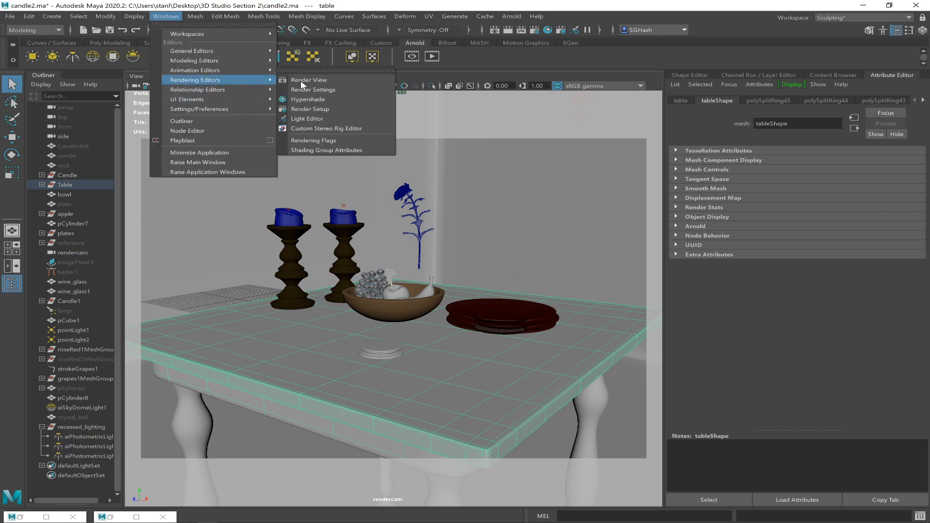
{"action": "left_click", "coordinate": [327, 99]}
{"action": "left_click_drag", "start_coordinate": [457, 299], "coordinate": [660, 112]}
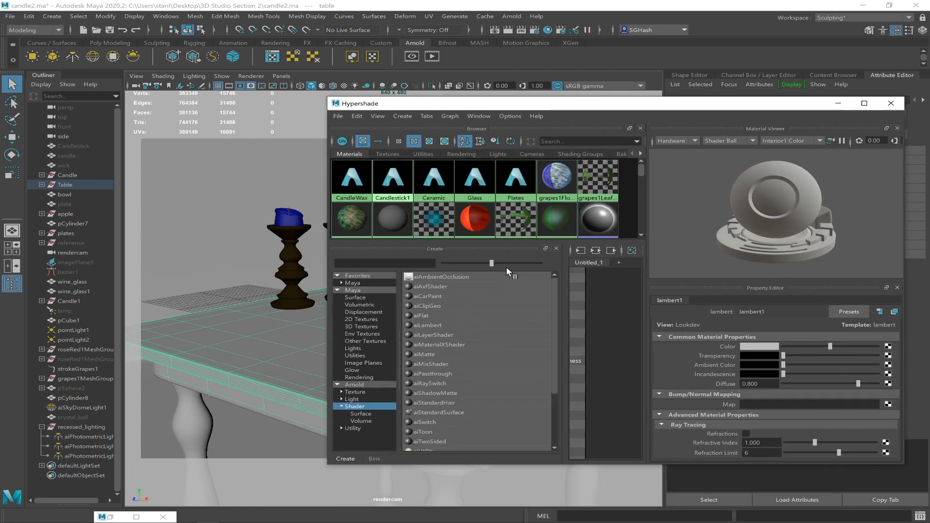
Create a new aiStandardSurface material in the maximized Hypershade and name it wood.
{"action": "left_click", "coordinate": [443, 413]}
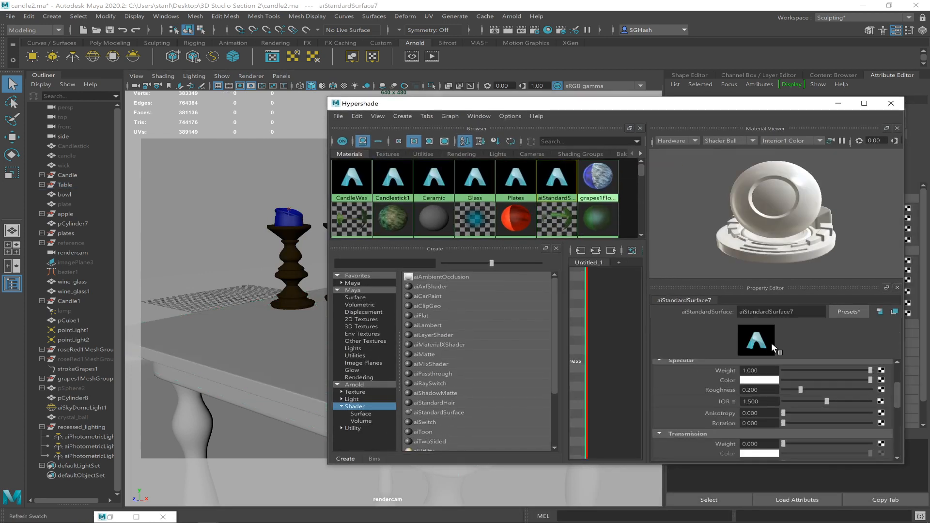
{"action": "double_click", "coordinate": [775, 104]}
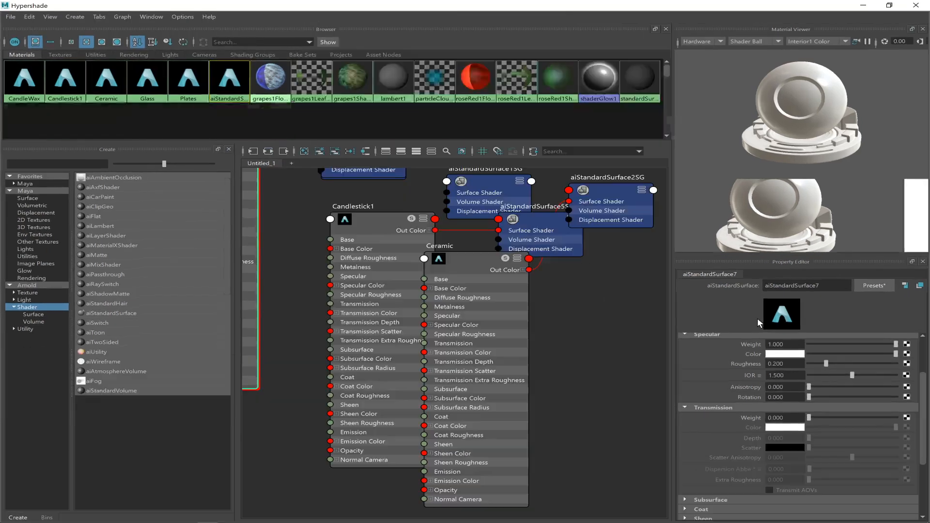
{"action": "left_click_drag", "start_coordinate": [829, 286], "coordinate": [708, 284]}
{"action": "type", "text": "wood"}
{"action": "key", "text": "Return"}
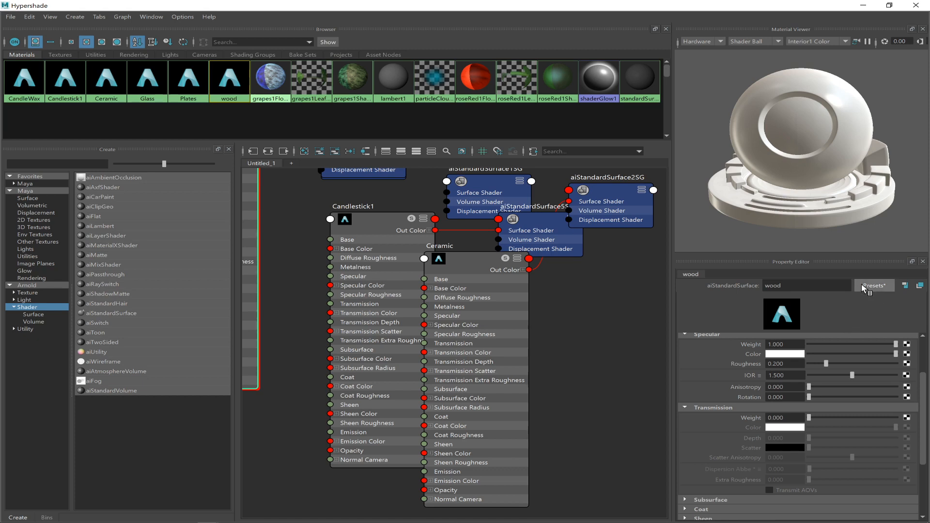
Look through the available aiStandardSurface presets for one that suits the wood material, without applying any.
{"action": "left_click", "coordinate": [861, 286]}
{"action": "mouse_move", "coordinate": [833, 257]}
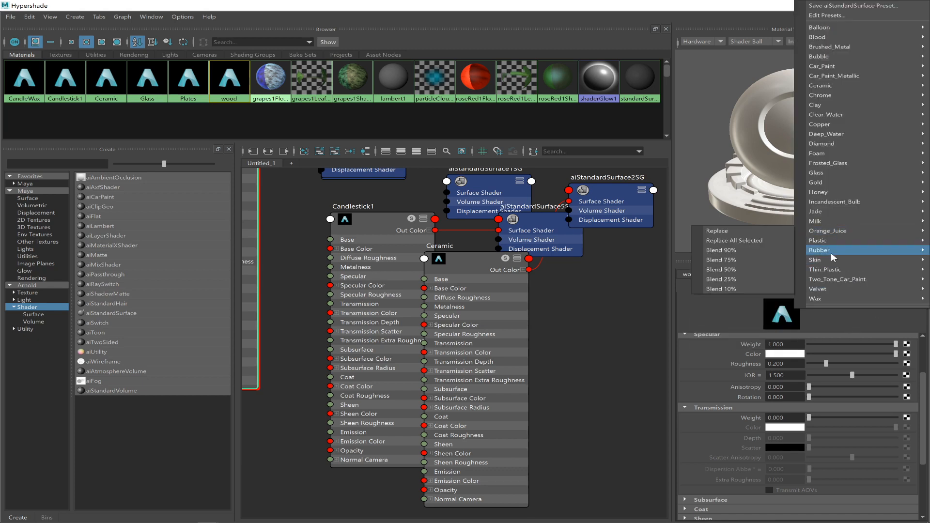
{"action": "mouse_move", "coordinate": [822, 233]}
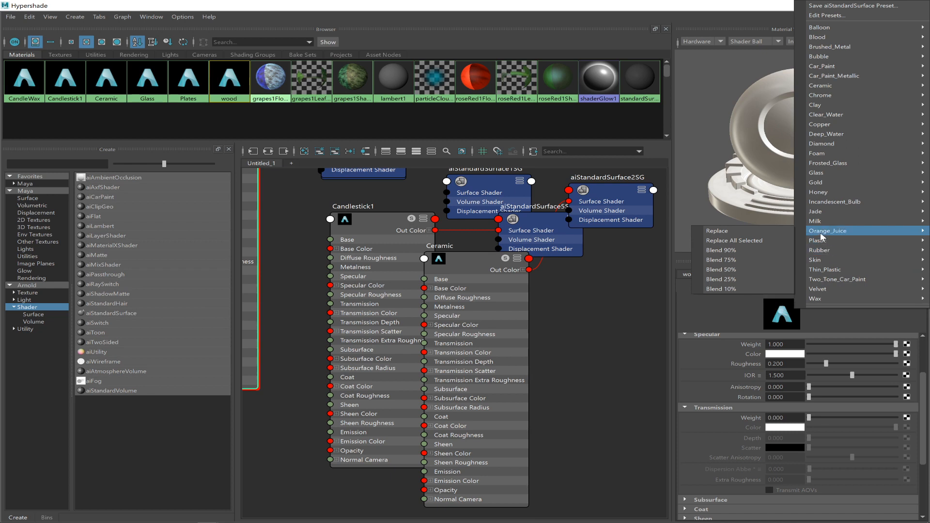
{"action": "mouse_move", "coordinate": [827, 175]}
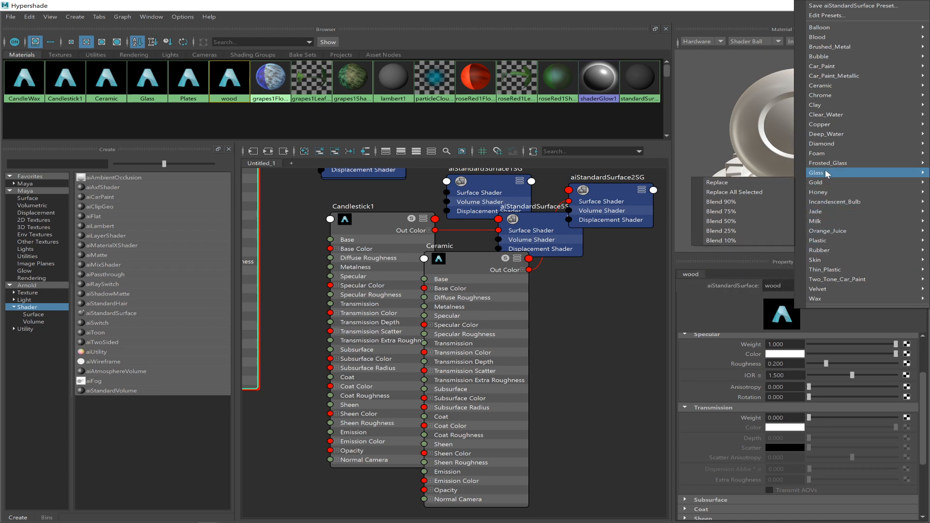
{"action": "mouse_move", "coordinate": [821, 291]}
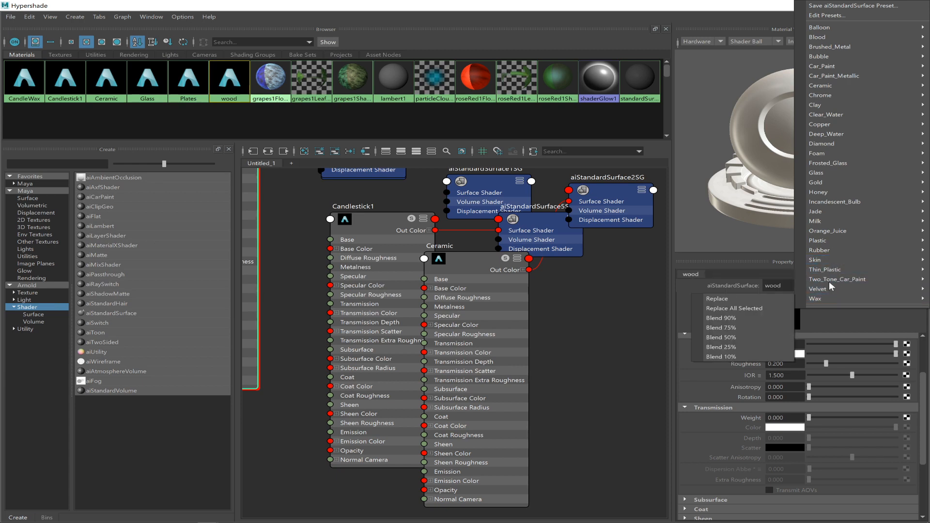
{"action": "mouse_move", "coordinate": [827, 71]}
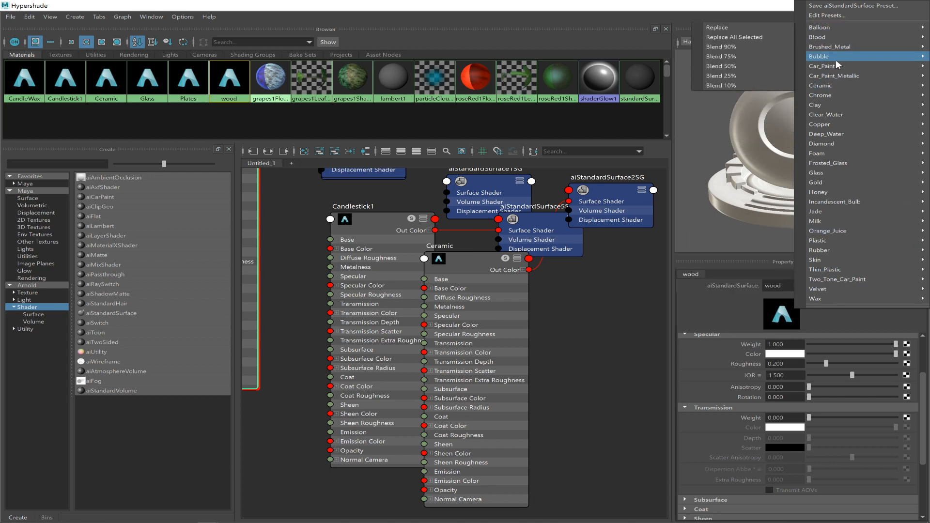
{"action": "mouse_move", "coordinate": [859, 175]}
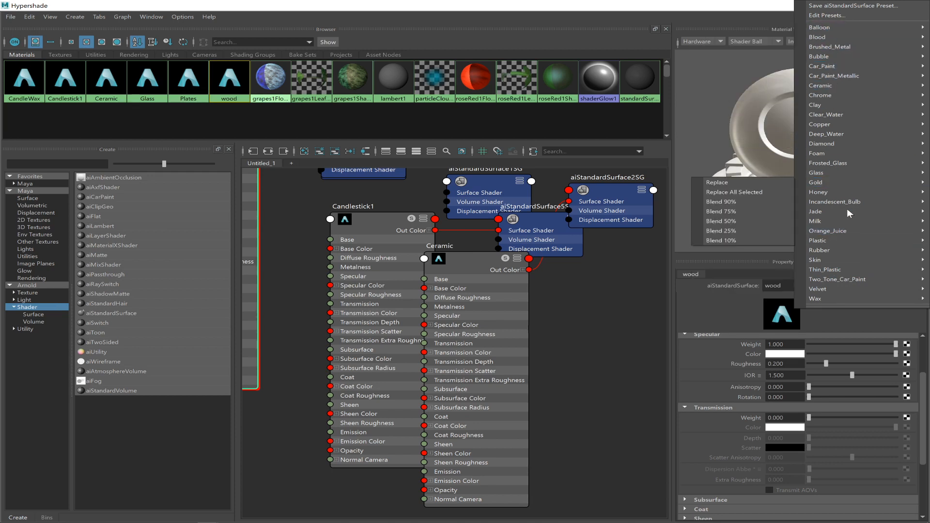
{"action": "mouse_move", "coordinate": [851, 242]}
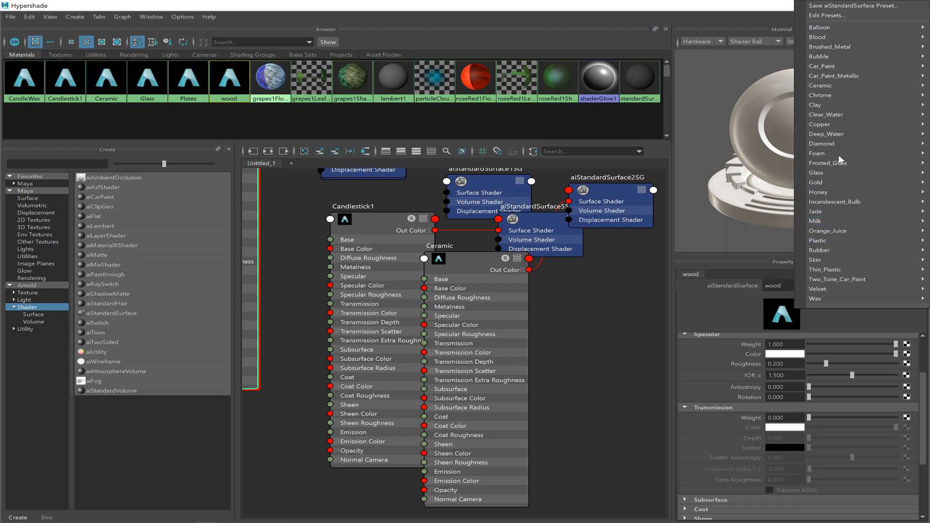
{"action": "mouse_move", "coordinate": [836, 132]}
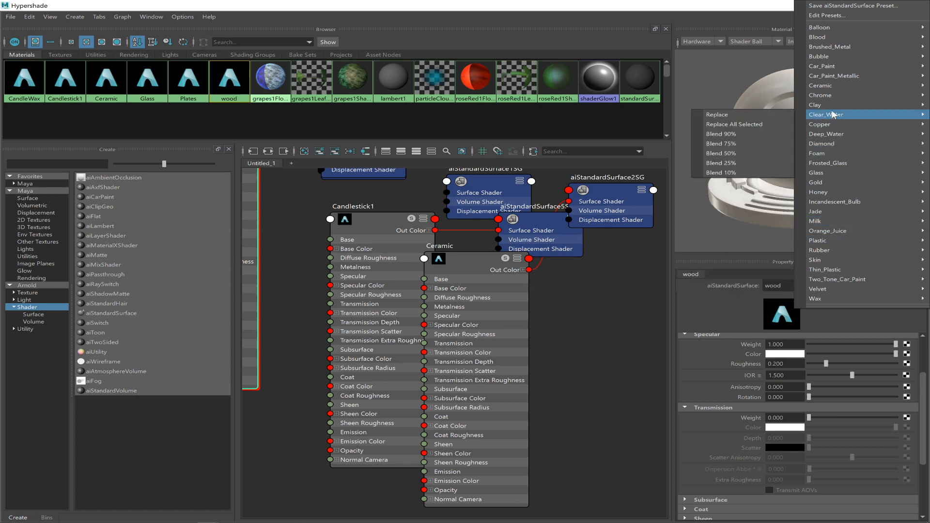
{"action": "mouse_move", "coordinate": [838, 90]}
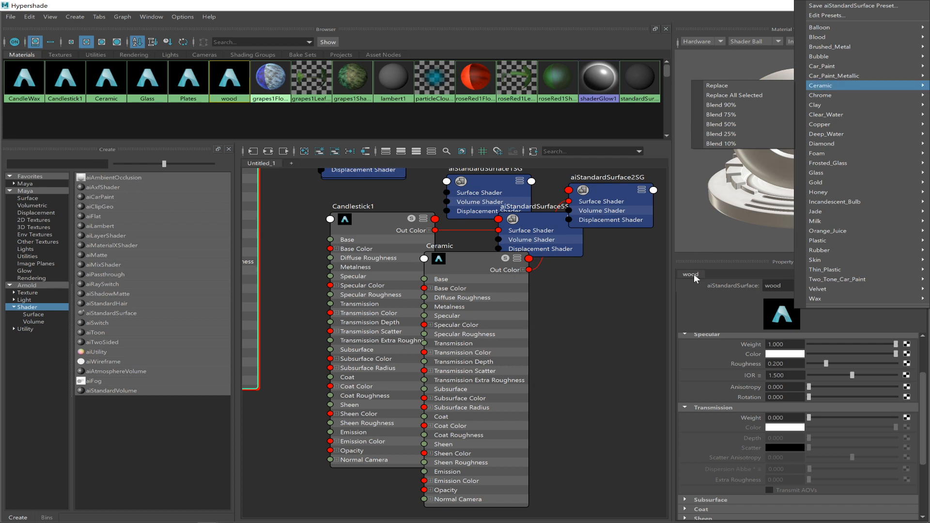
{"action": "left_click", "coordinate": [701, 322]}
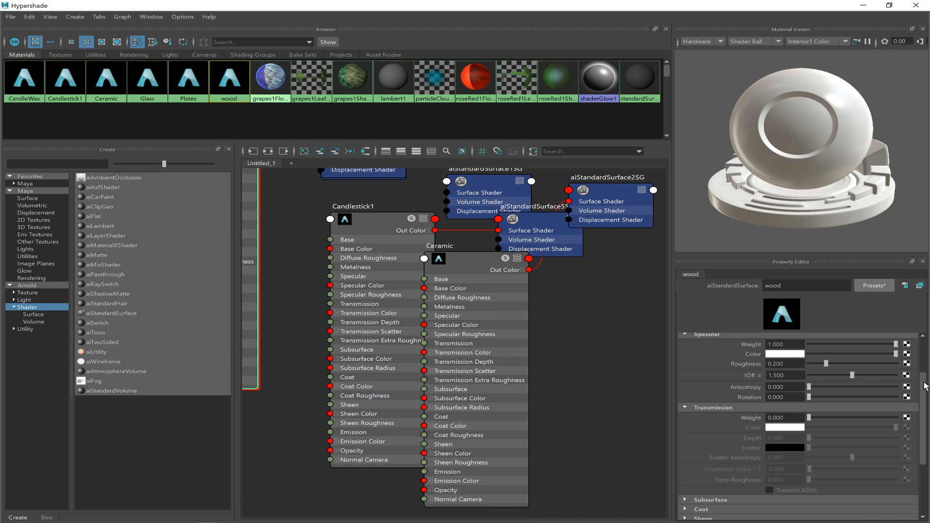
Test a specular weight of about 0.007 on the wood material and return it to 1.000.
{"action": "scroll", "coordinate": [918, 358], "scroll_direction": "up", "scroll_amount": 2}
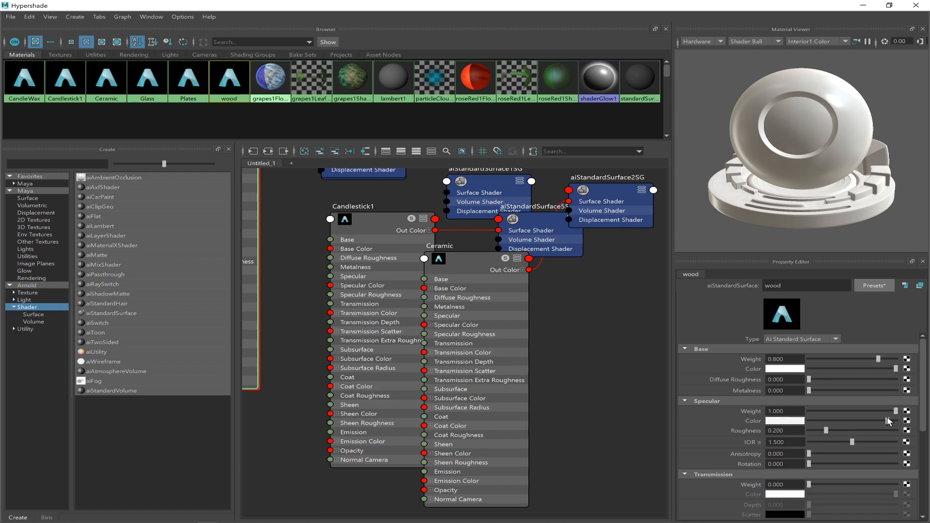
{"action": "left_click_drag", "start_coordinate": [855, 411], "coordinate": [803, 413]}
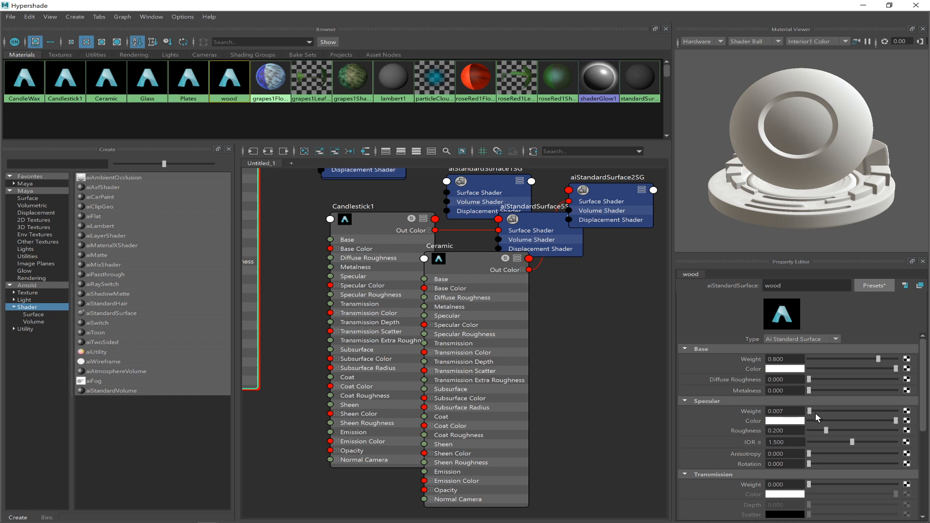
{"action": "left_click_drag", "start_coordinate": [815, 414], "coordinate": [813, 414]}
{"action": "left_click_drag", "start_coordinate": [812, 410], "coordinate": [896, 411]}
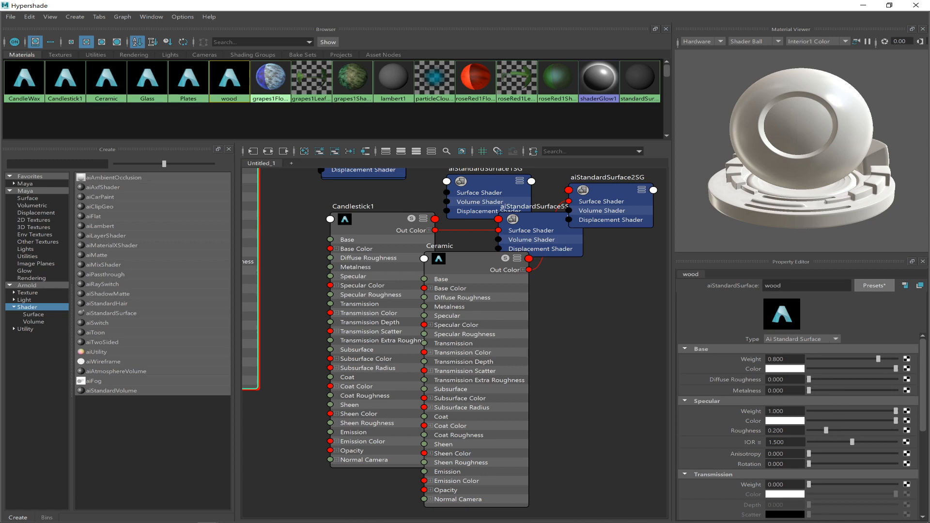
{"action": "scroll", "coordinate": [815, 481], "scroll_direction": "down", "scroll_amount": 1}
{"action": "mouse_move", "coordinate": [812, 480]}
{"action": "left_mouse_down"}
{"action": "mouse_move", "coordinate": [864, 484]}
{"action": "mouse_move", "coordinate": [807, 482]}
{"action": "left_mouse_up"}
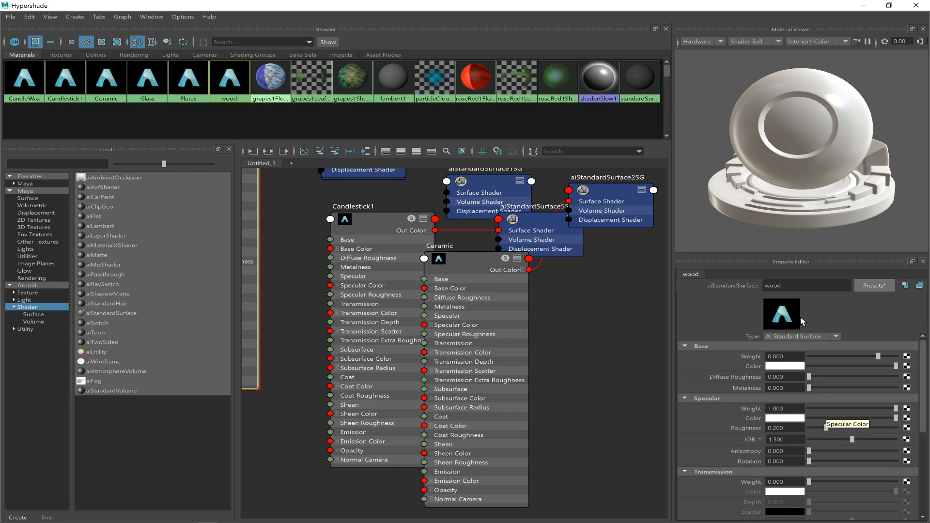
Give the wood material a golden-brown base color from the color history and set its specular weight to 0.195.
{"action": "left_click", "coordinate": [770, 367]}
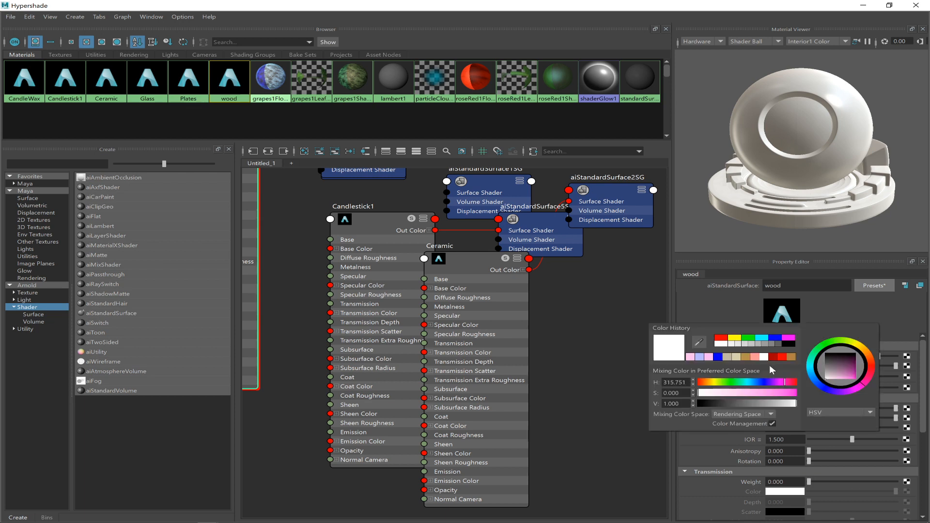
{"action": "left_click", "coordinate": [774, 366]}
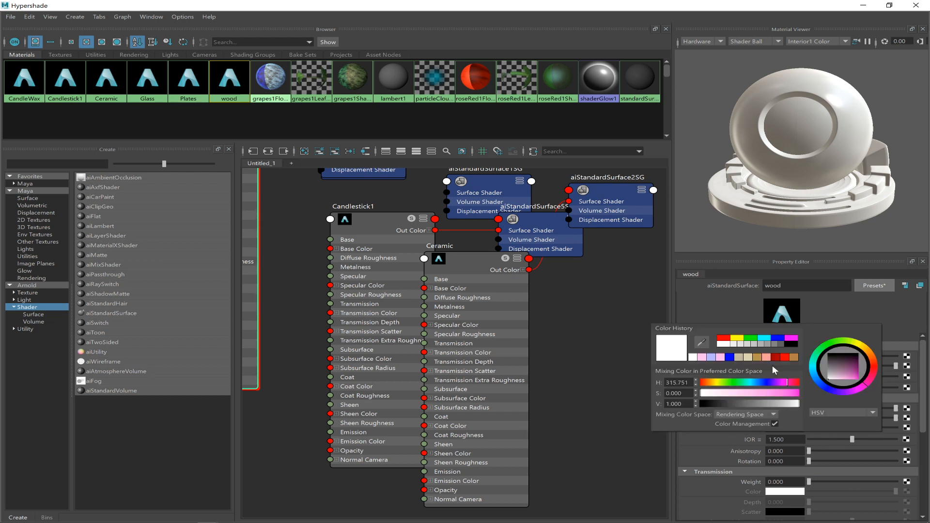
{"action": "left_click", "coordinate": [756, 357]}
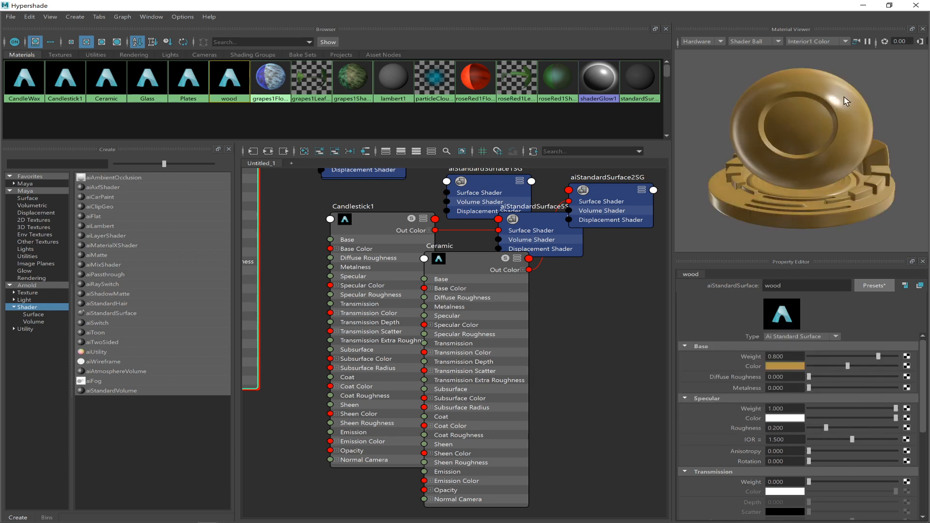
{"action": "left_click_drag", "start_coordinate": [871, 407], "coordinate": [824, 407]}
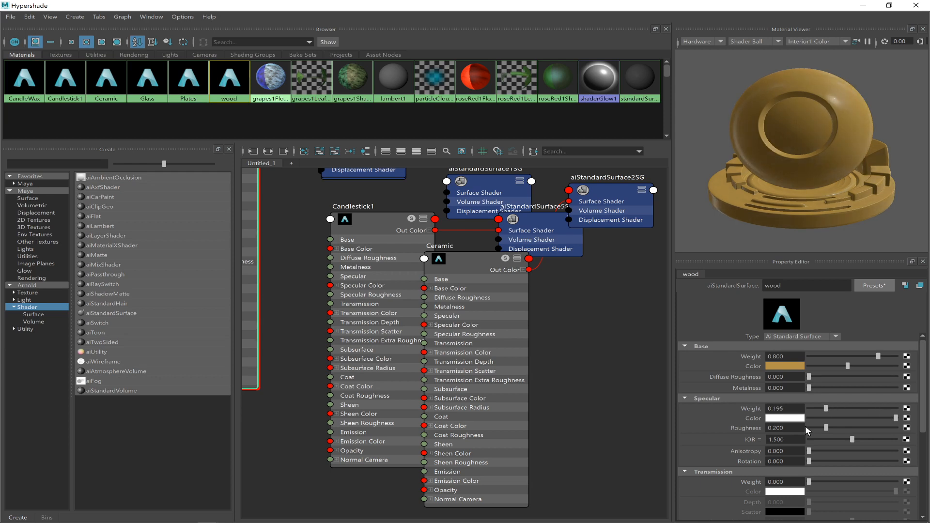
Switch to Chrome and search Google Images for "wood texture" in a new tab.
{"action": "mouse_move", "coordinate": [207, 522]}
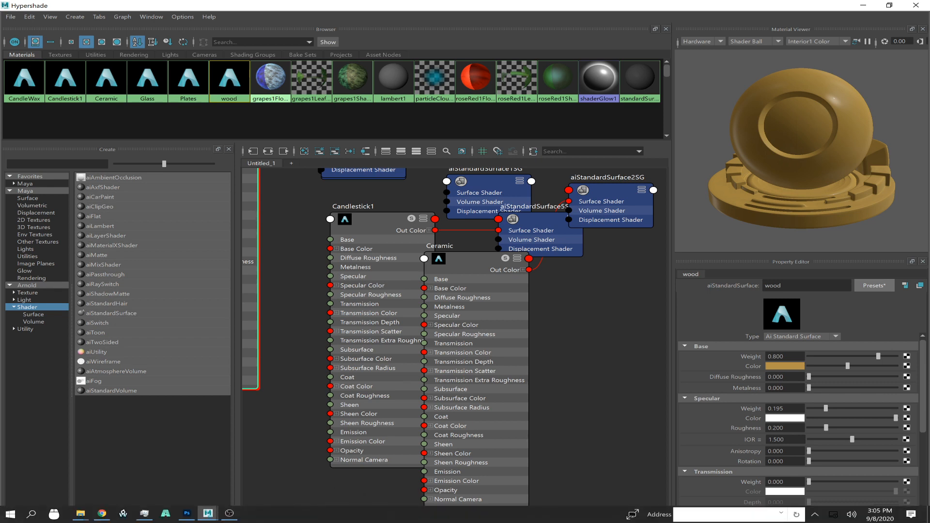
{"action": "left_click", "coordinate": [108, 516]}
{"action": "key", "text": "ctrl+t"}
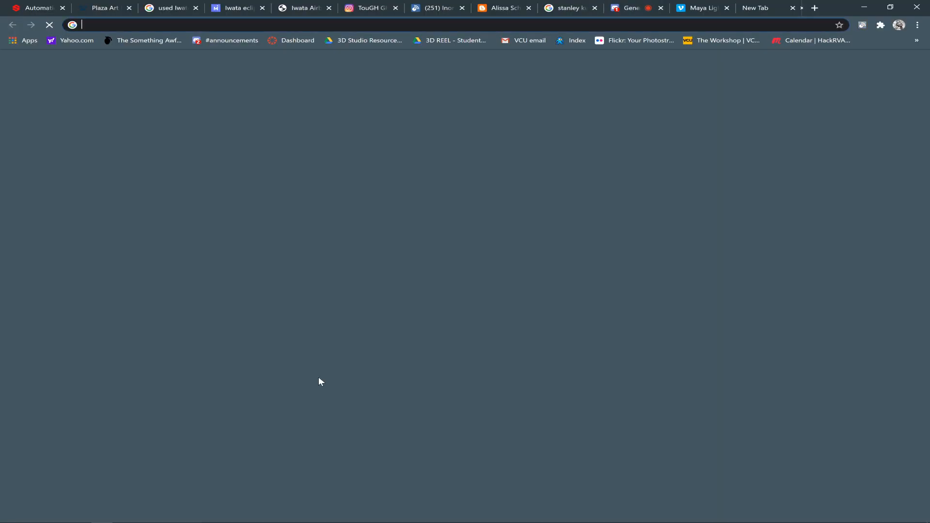
{"action": "type", "text": "woo"}
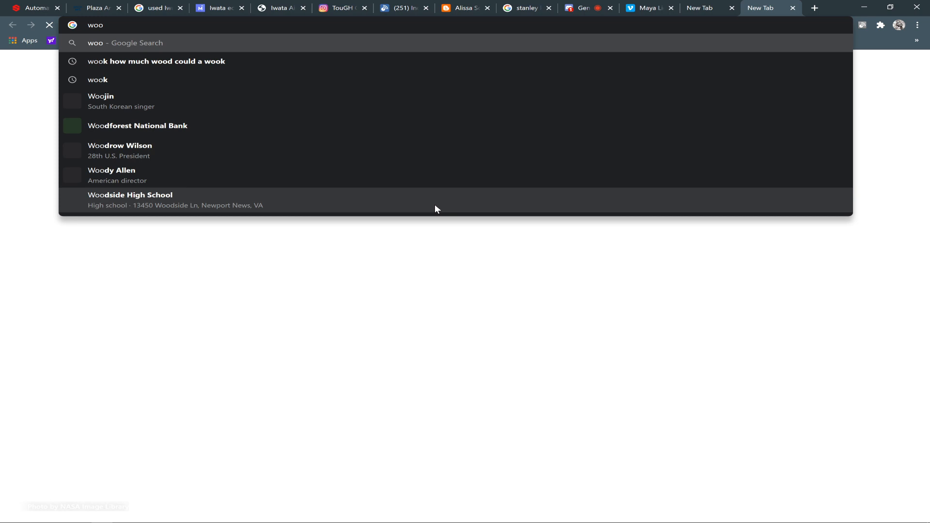
{"action": "type", "text": "d texture"}
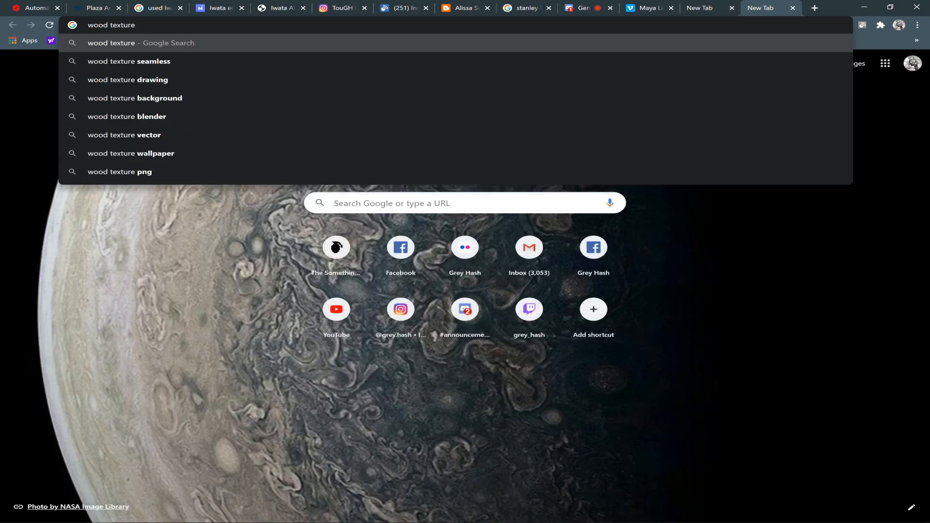
{"action": "key", "text": "Return"}
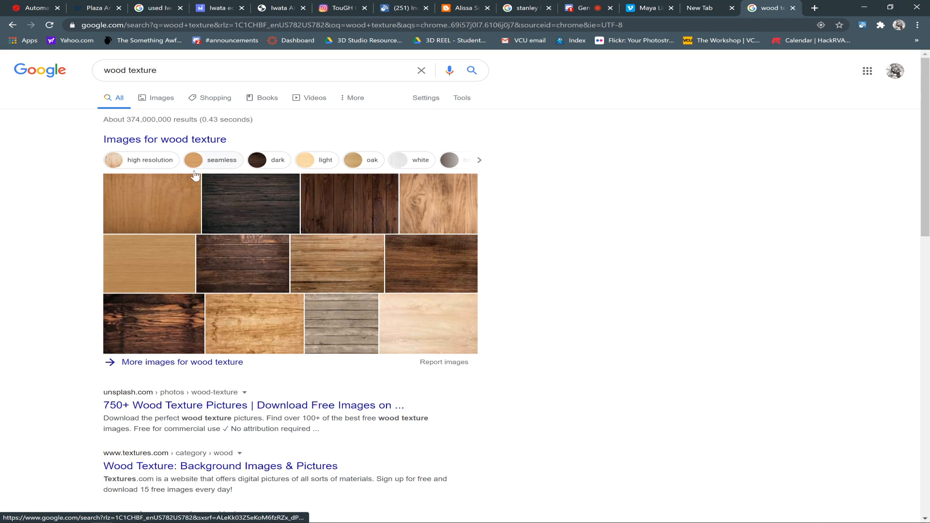
{"action": "left_click", "coordinate": [158, 96]}
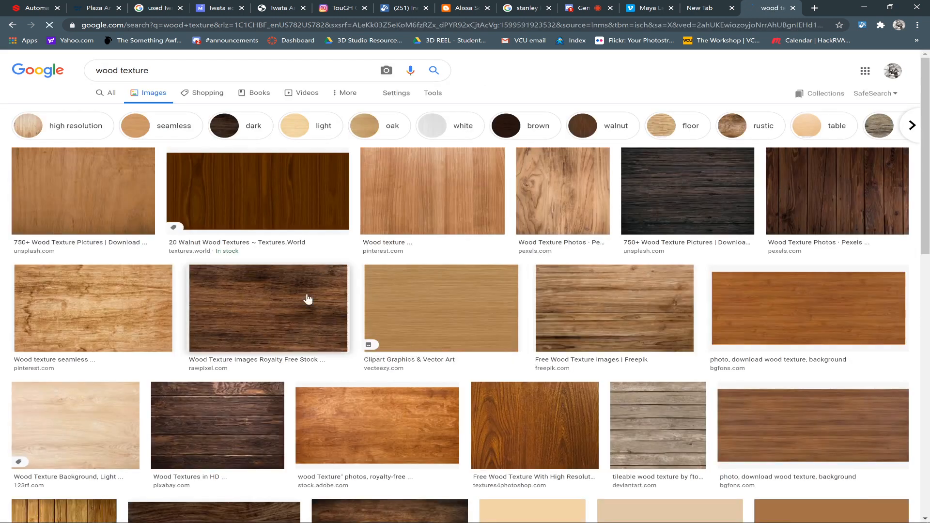
Preview the Adobe Stock wood texture, then open the orange-brown bgfons.com wood image in its own tab and view it.
{"action": "left_click", "coordinate": [345, 424]}
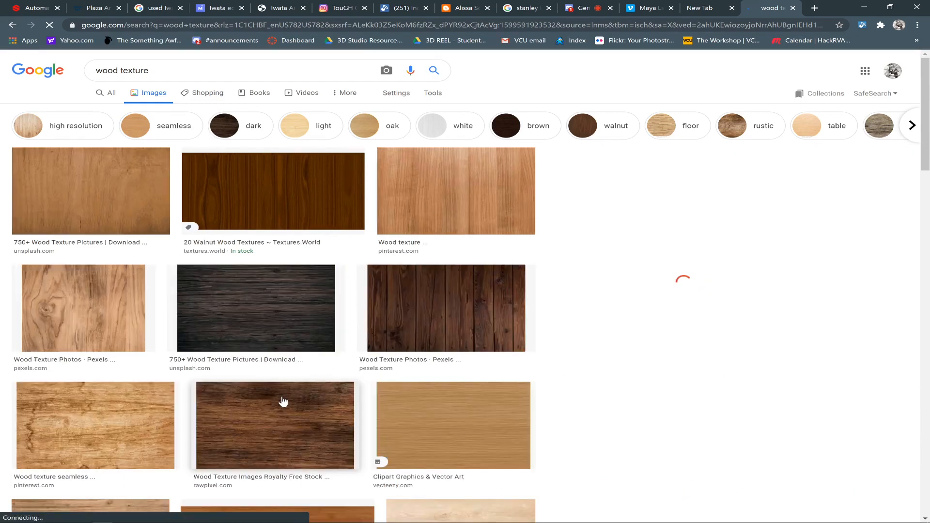
{"action": "right_click", "coordinate": [284, 261]}
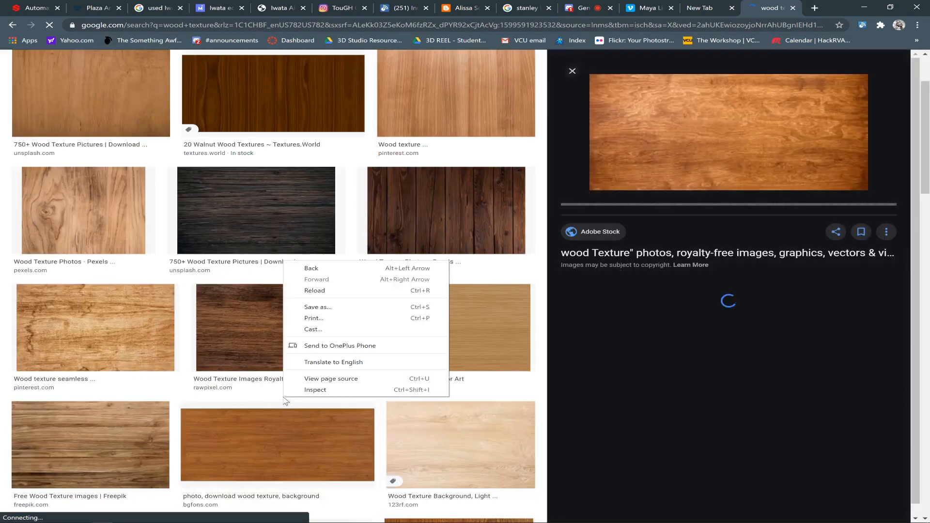
{"action": "scroll", "coordinate": [234, 321], "scroll_direction": "down", "scroll_amount": 2}
{"action": "right_click", "coordinate": [234, 321]}
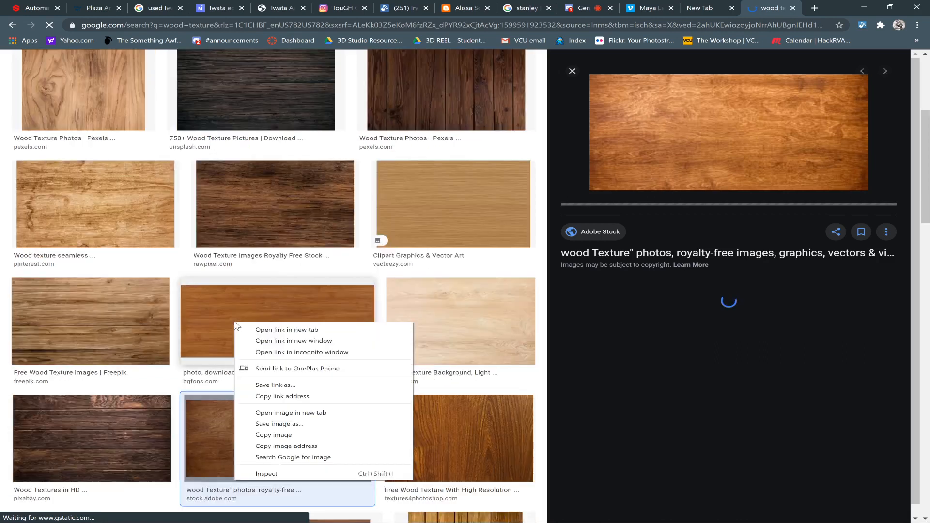
{"action": "left_click", "coordinate": [304, 415]}
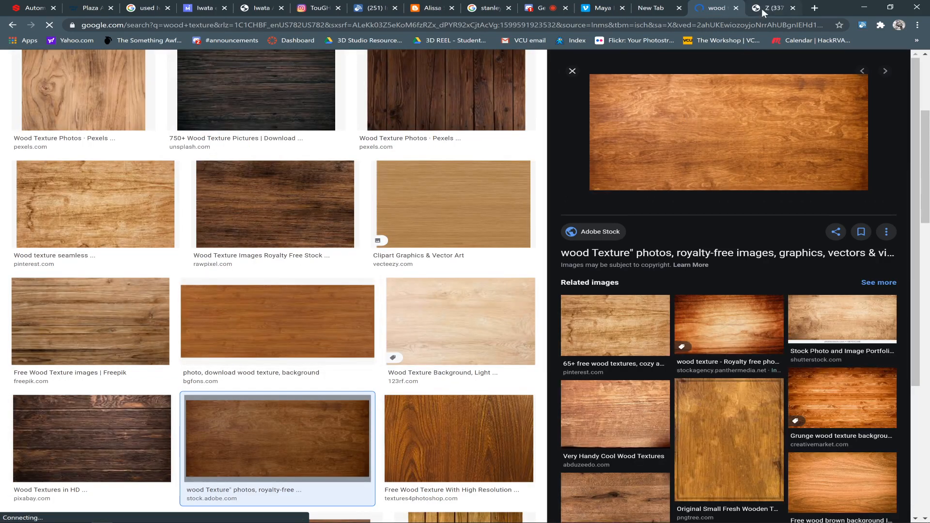
{"action": "left_click", "coordinate": [757, 9]}
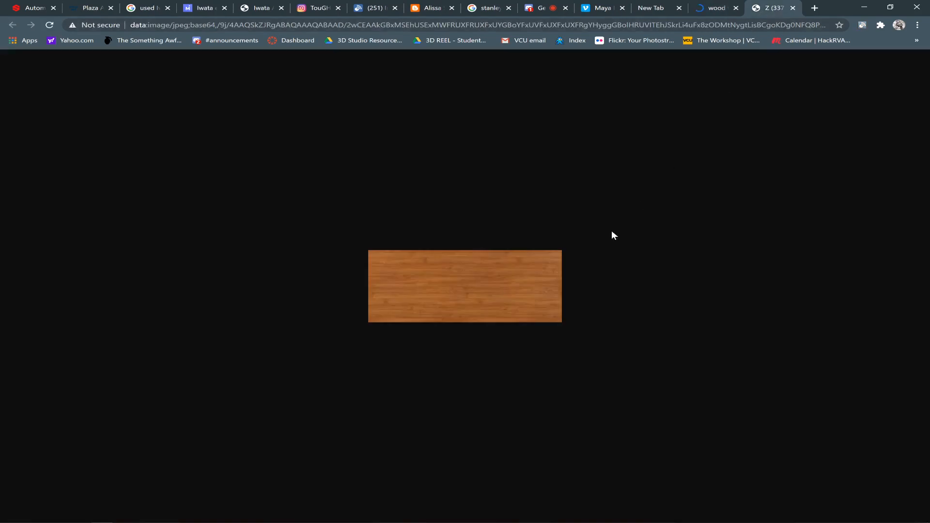
Close the small wood image's tab and restrict the "wood texture" image results to large sizes.
{"action": "left_click", "coordinate": [793, 8]}
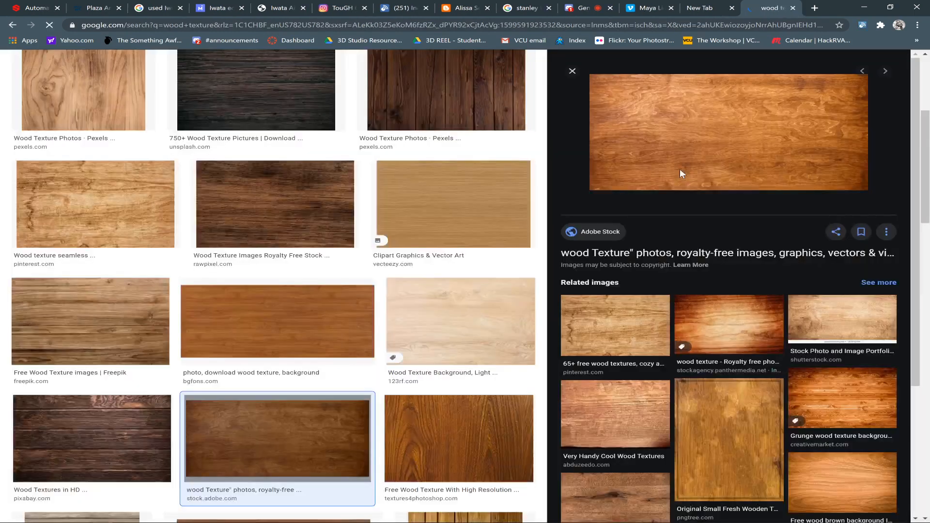
{"action": "right_click", "coordinate": [646, 130]}
{"action": "left_click", "coordinate": [926, 170]}
{"action": "left_click_drag", "start_coordinate": [926, 170], "coordinate": [926, 57]}
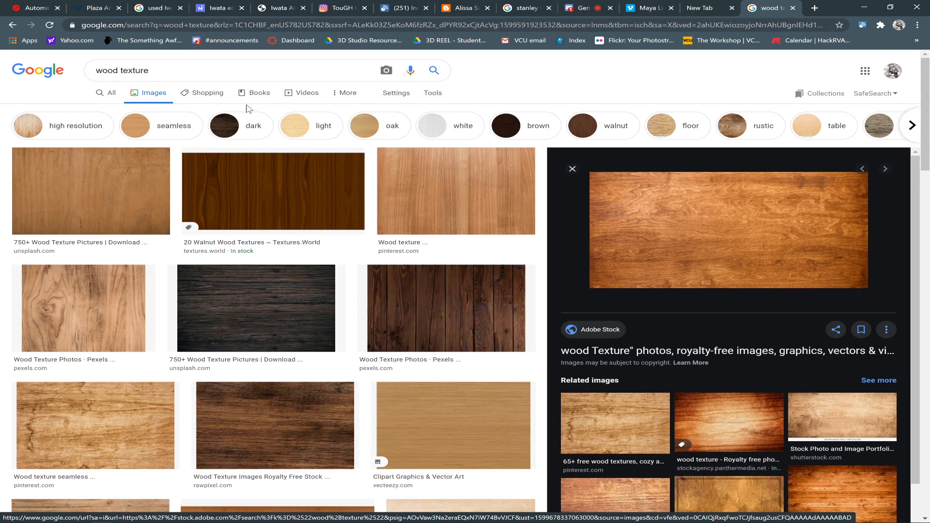
{"action": "left_click", "coordinate": [432, 93]}
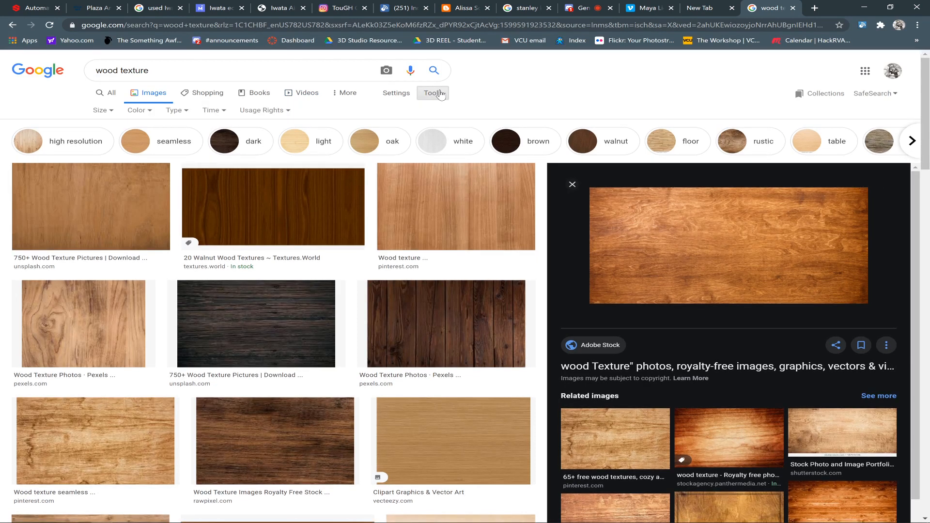
{"action": "left_click", "coordinate": [101, 113]}
{"action": "left_click", "coordinate": [103, 139]}
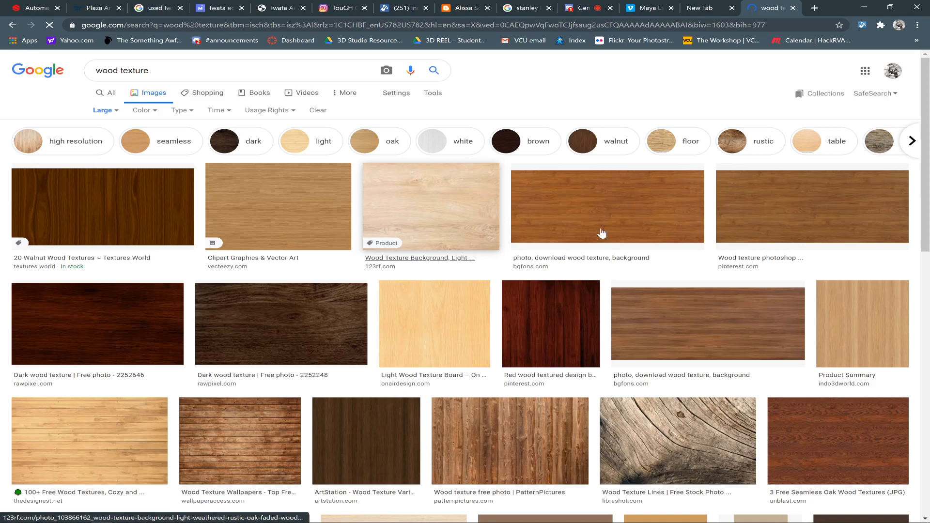
Preview the large orange-brown bgfons.com wood texture and open its full image in its own tab.
{"action": "left_click", "coordinate": [588, 216]}
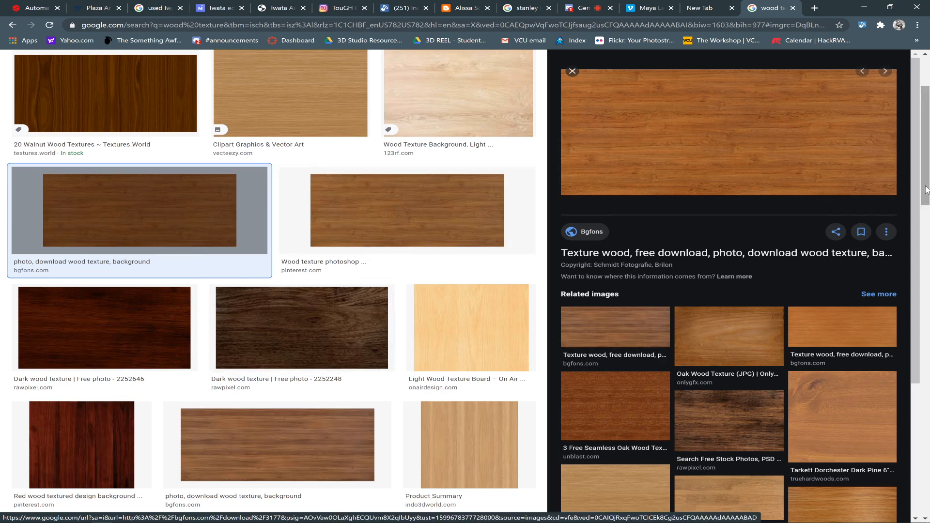
{"action": "scroll", "coordinate": [513, 237], "scroll_direction": "up", "scroll_amount": 3}
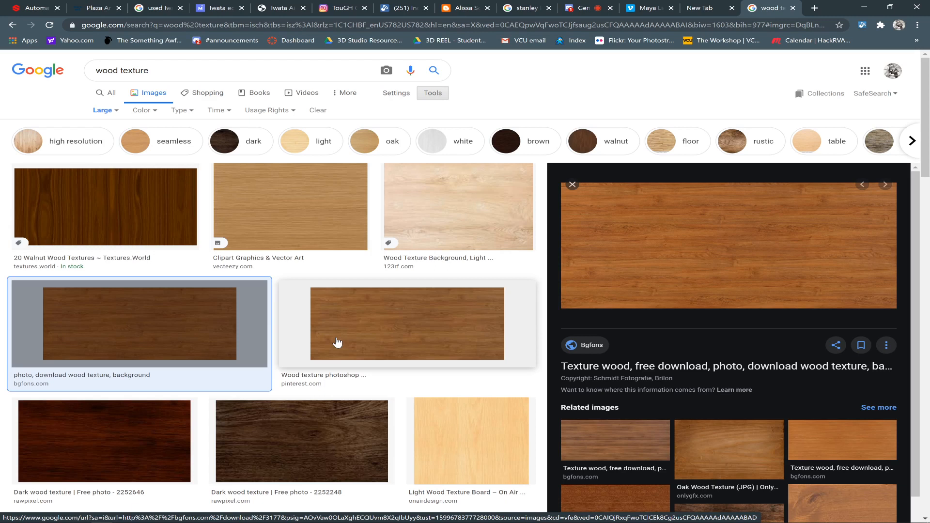
{"action": "right_click", "coordinate": [609, 260]}
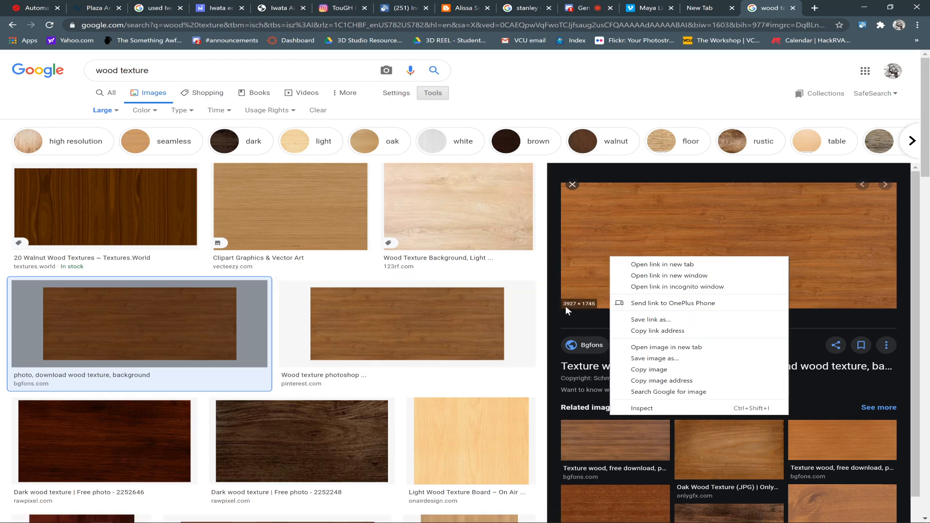
{"action": "left_click", "coordinate": [585, 322]}
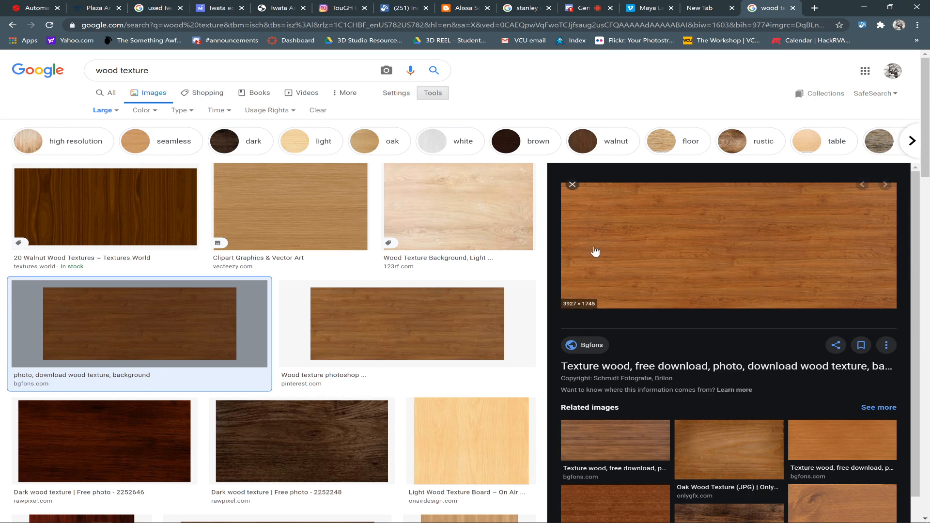
{"action": "right_click", "coordinate": [564, 241]}
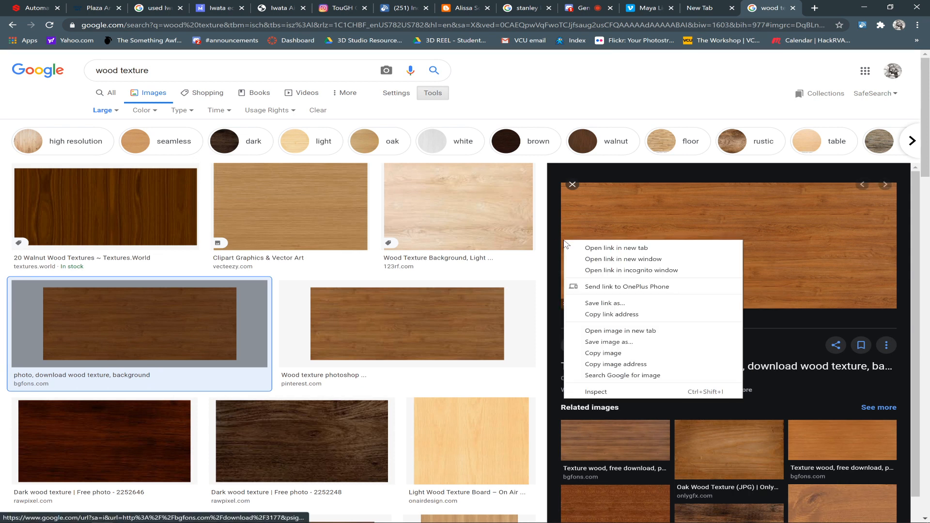
{"action": "left_click", "coordinate": [637, 332]}
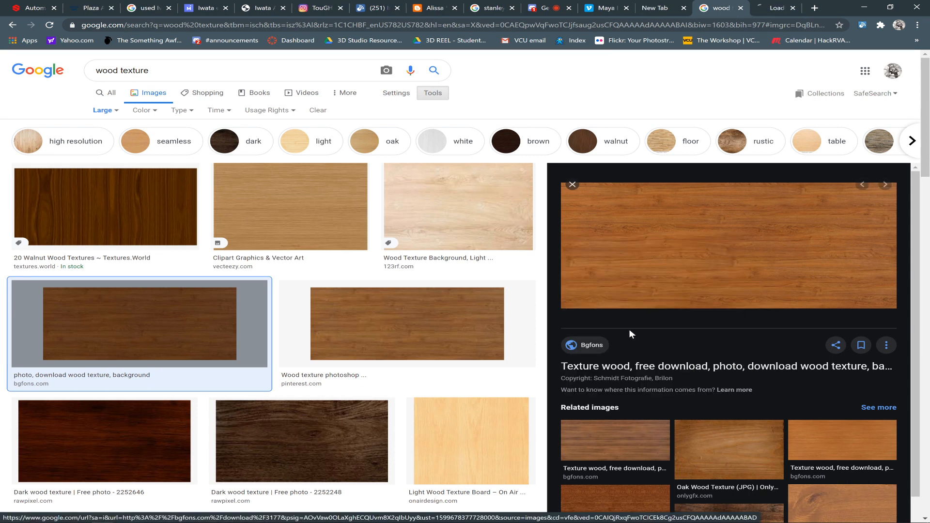
{"action": "left_click", "coordinate": [774, 7]}
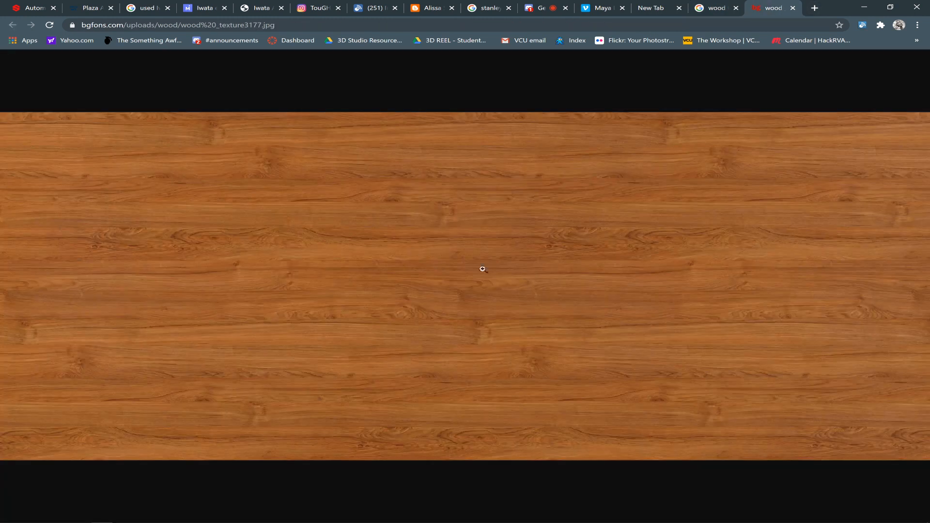
Save the full-size wood image as table_wood.jpg in the Desktop folder 3D Studio Section 2.
{"action": "left_click", "coordinate": [441, 264]}
{"action": "left_click", "coordinate": [441, 265]}
{"action": "right_click", "coordinate": [442, 266]}
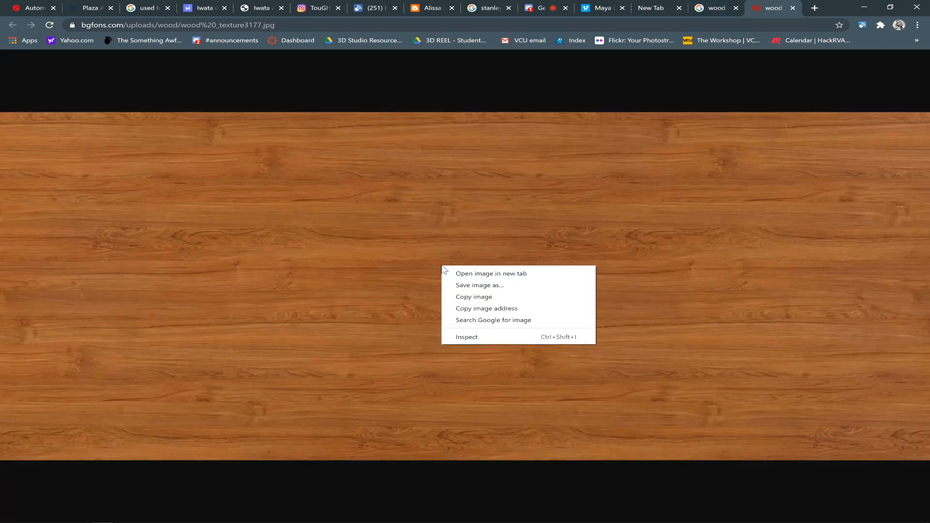
{"action": "left_click", "coordinate": [458, 286]}
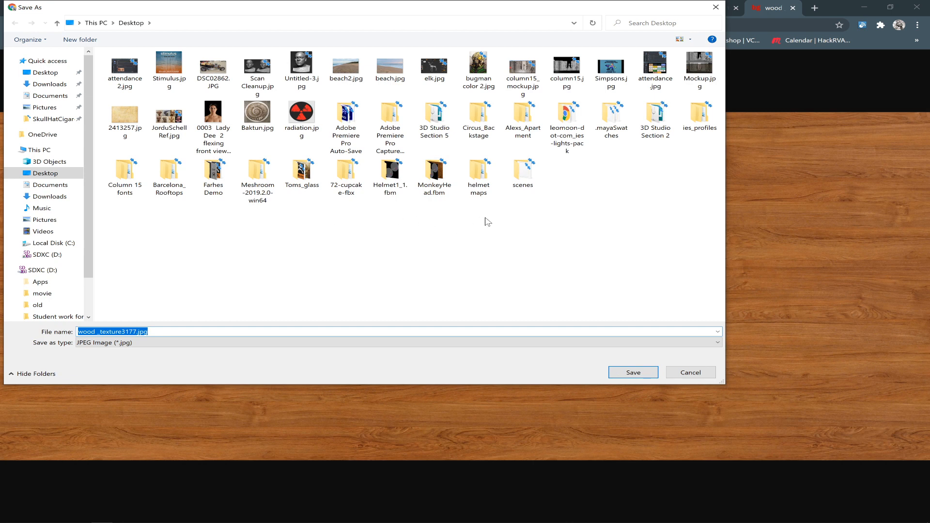
{"action": "left_click", "coordinate": [649, 129]}
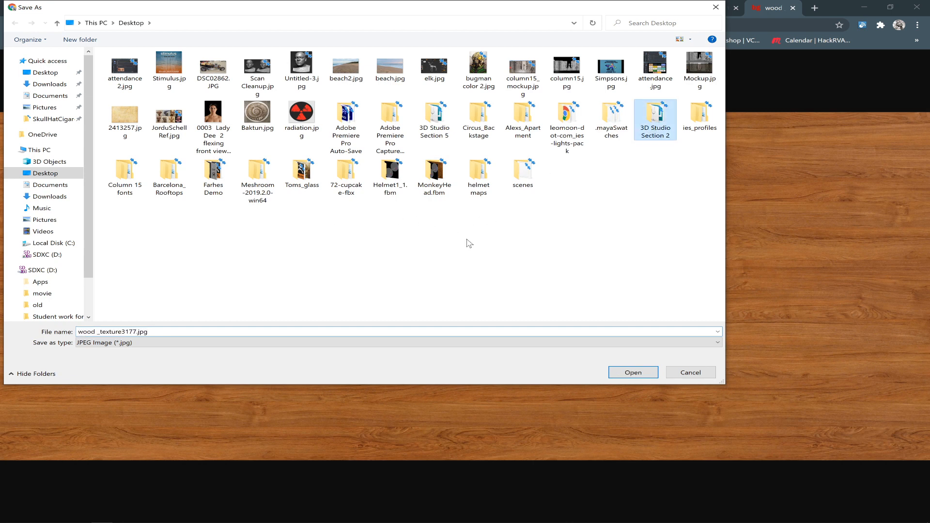
{"action": "key", "text": "Return"}
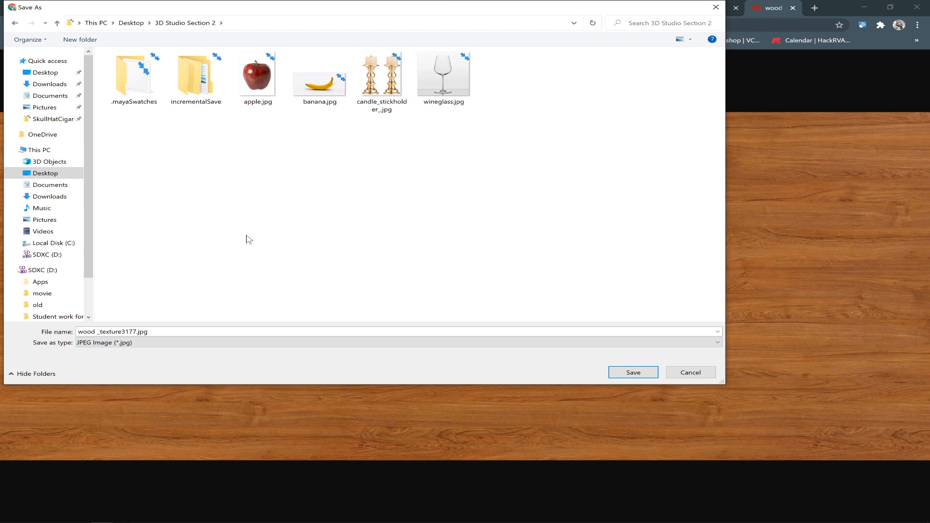
{"action": "left_click", "coordinate": [140, 332]}
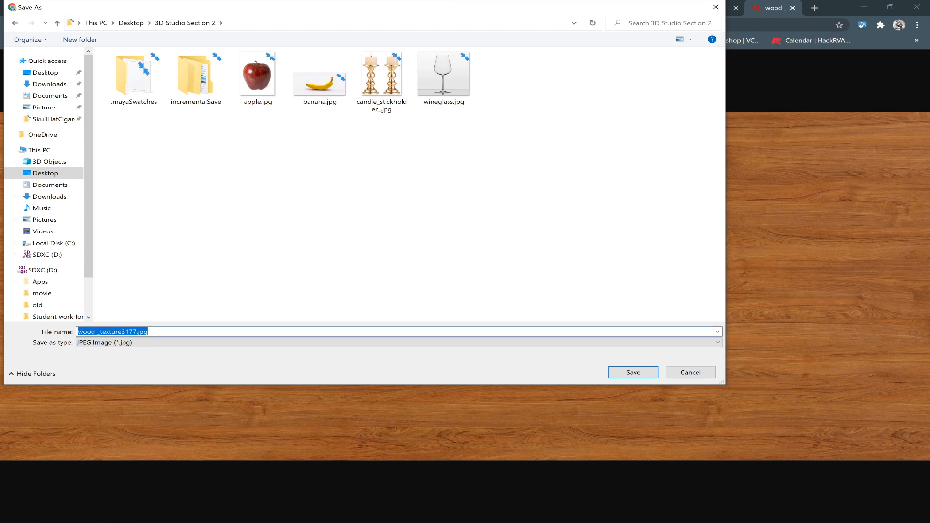
{"action": "left_click_drag", "start_coordinate": [137, 332], "coordinate": [10, 334]}
{"action": "type", "text": "table"}
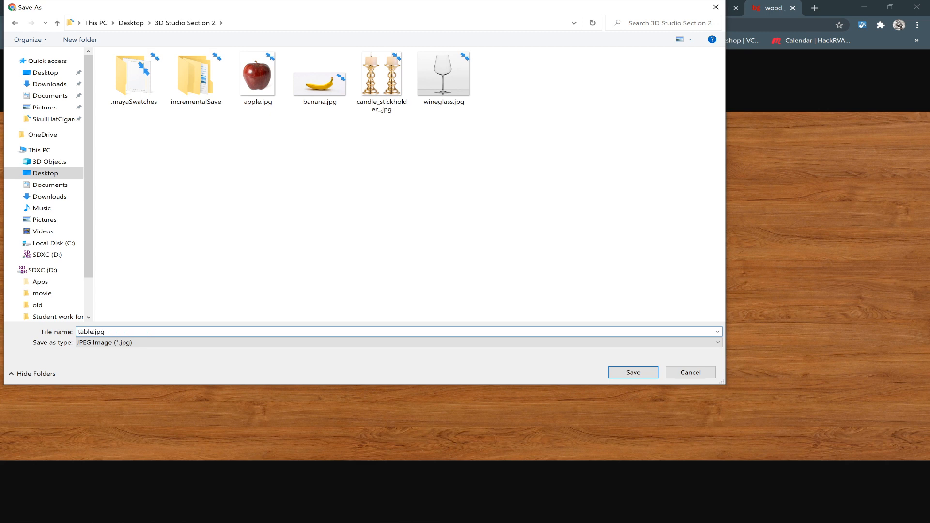
{"action": "type", "text": "_wood"}
{"action": "key", "text": "Return"}
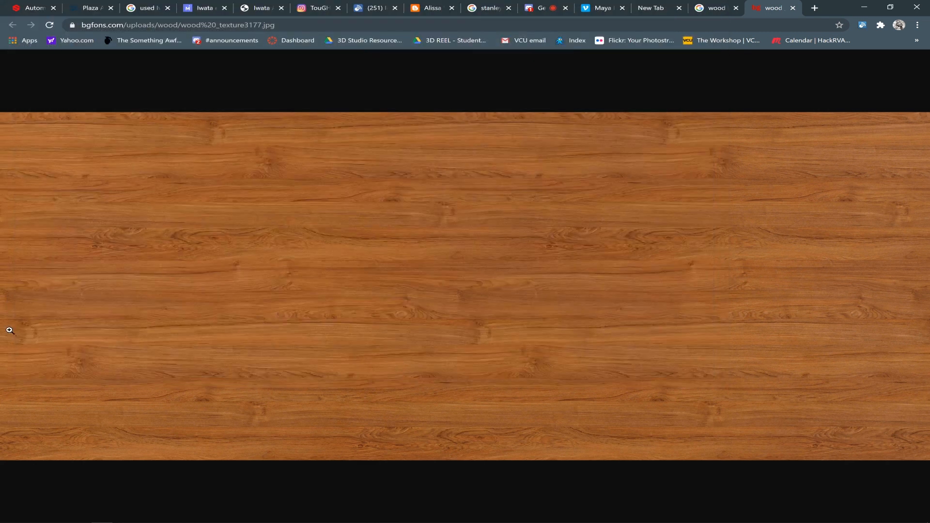
Switch to Maya, shrink the Hypershade window to uncover the scene, and select the tabletop.
{"action": "key", "text": "alt+Tab"}
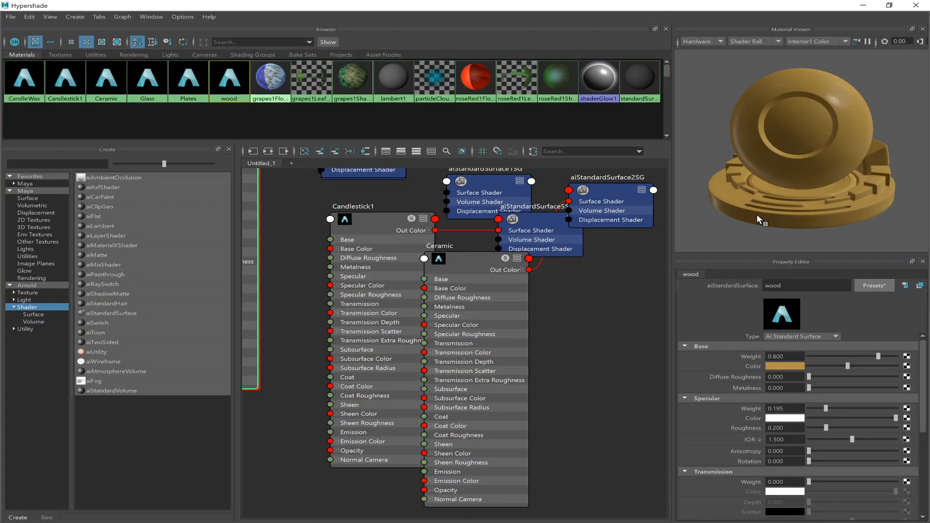
{"action": "left_click_drag", "start_coordinate": [548, 8], "coordinate": [510, 210]}
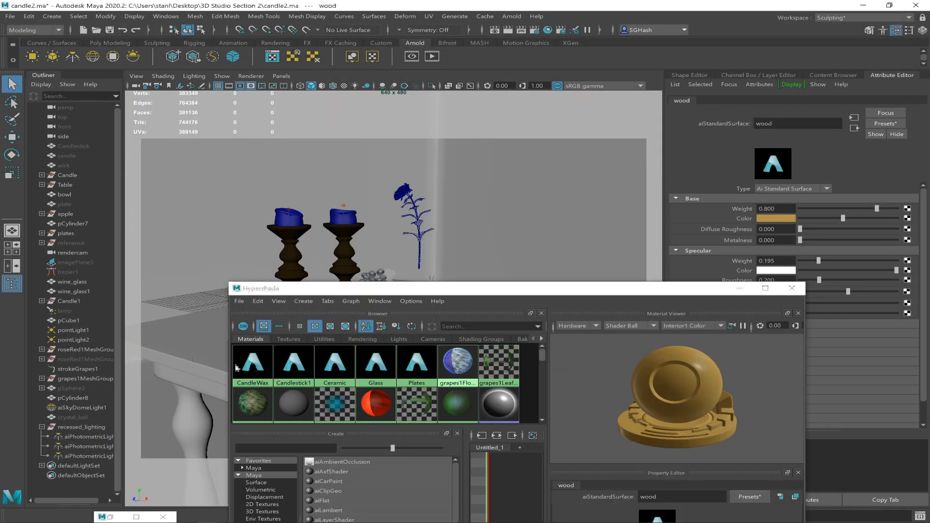
{"action": "left_click", "coordinate": [193, 371]}
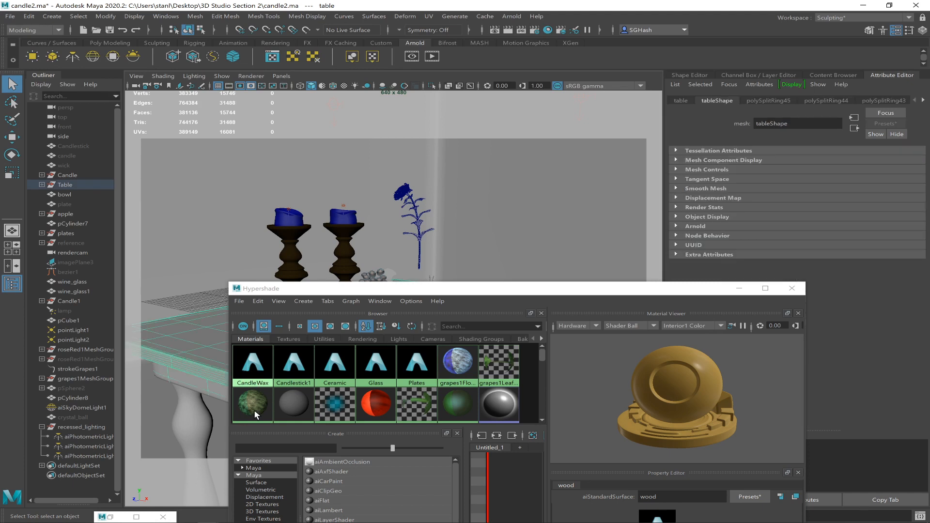
Try to assign the wood material to the tabletop from the maximized Hypershade.
{"action": "left_click", "coordinate": [295, 420]}
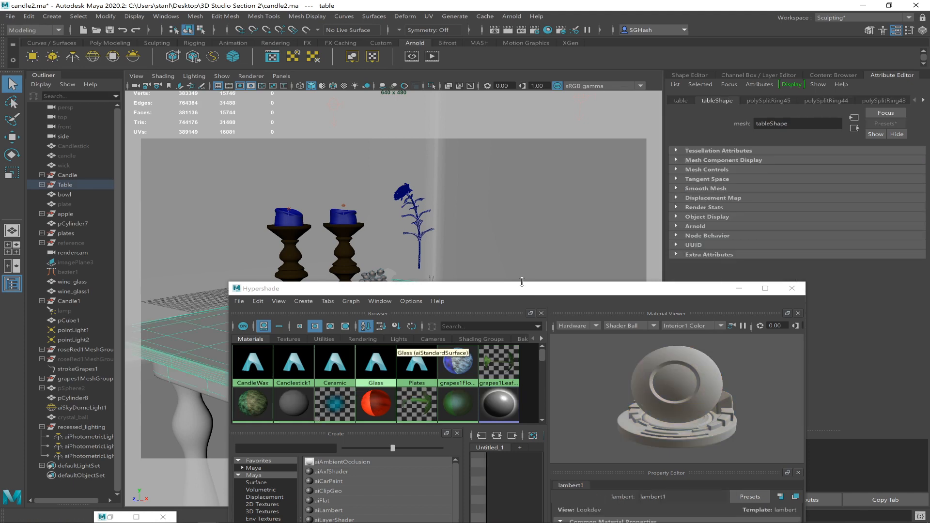
{"action": "double_click", "coordinate": [505, 294]}
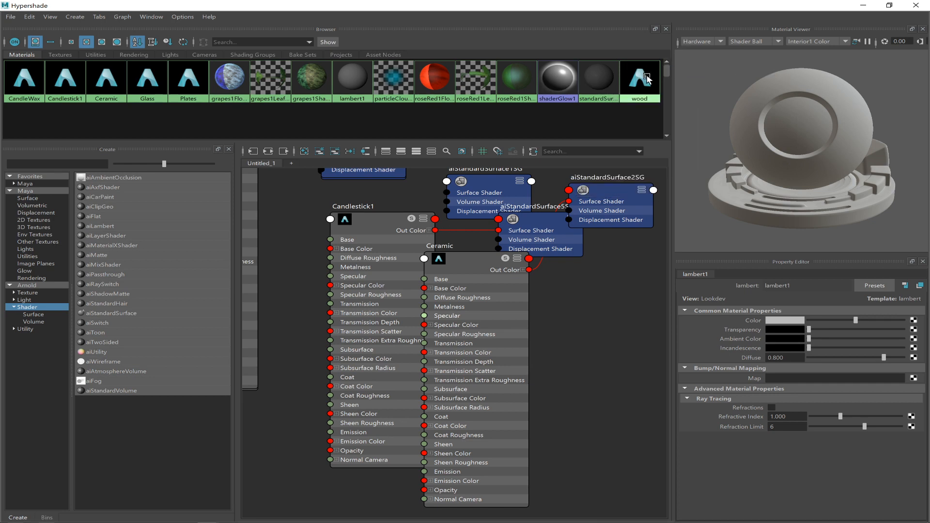
{"action": "right_click_drag", "start_coordinate": [646, 76], "coordinate": [623, 62]}
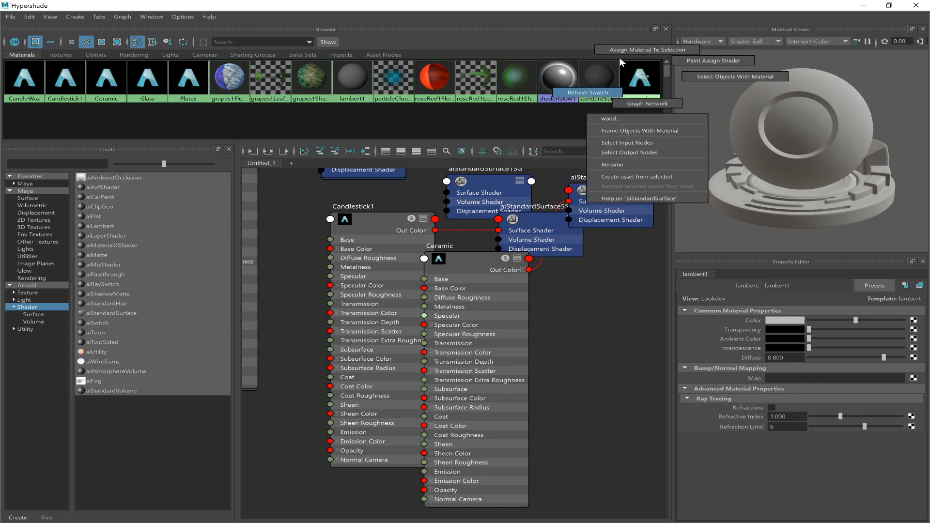
{"action": "left_click", "coordinate": [619, 51]}
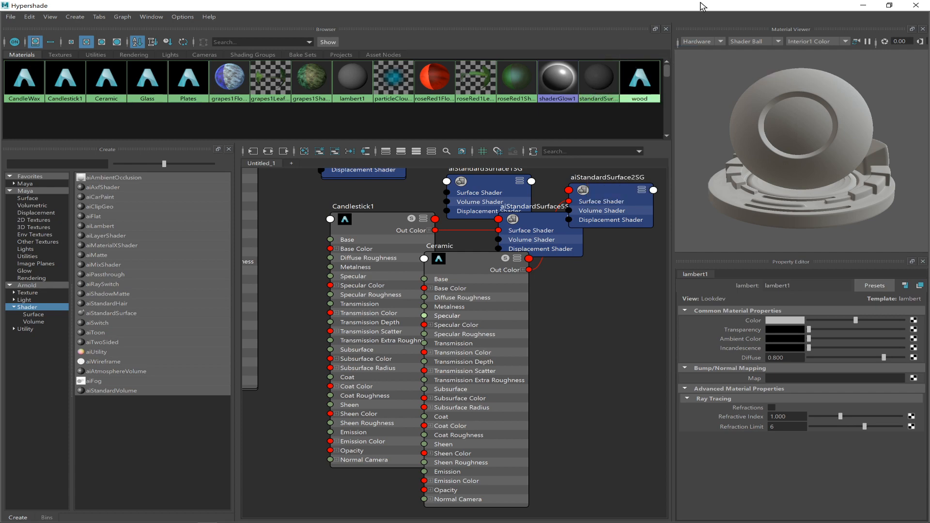
{"action": "left_click", "coordinate": [889, 5]}
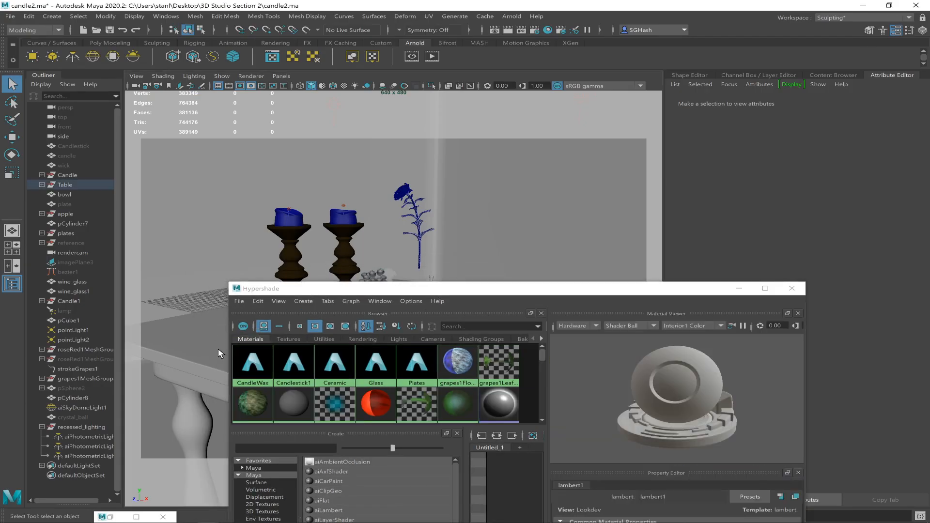
Select the tabletop again and assign the wood material to it, keeping the Hypershade window small.
{"action": "left_click", "coordinate": [192, 360]}
{"action": "left_click_drag", "start_coordinate": [551, 291], "coordinate": [639, 214]}
{"action": "left_click_drag", "start_coordinate": [630, 281], "coordinate": [631, 316]}
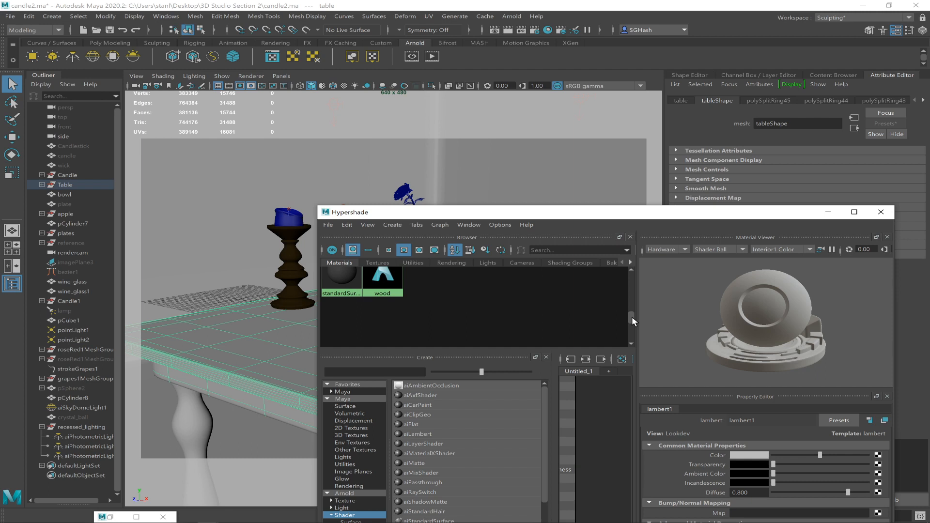
{"action": "right_click_drag", "start_coordinate": [379, 277], "coordinate": [367, 250]}
{"action": "left_click", "coordinate": [230, 337]}
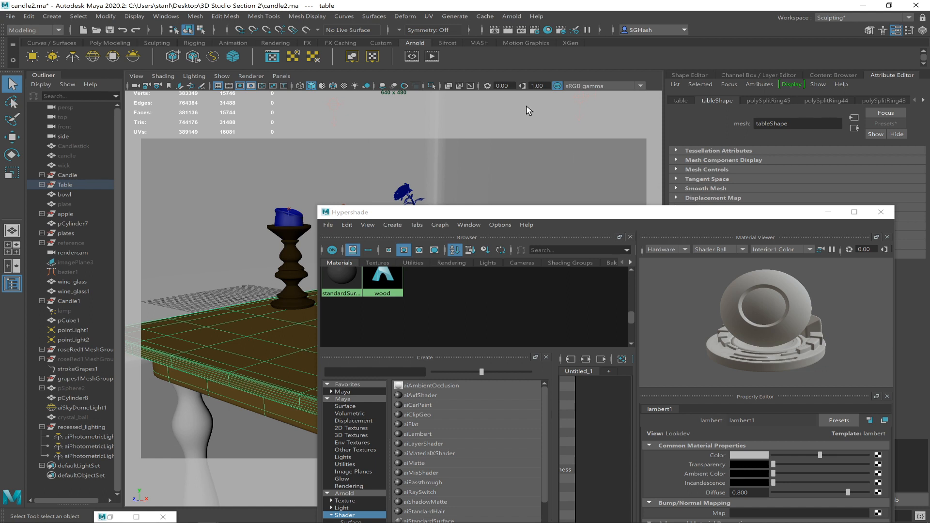
Mark a region over the front of the table in the Render View and render only that region.
{"action": "left_click", "coordinate": [494, 30]}
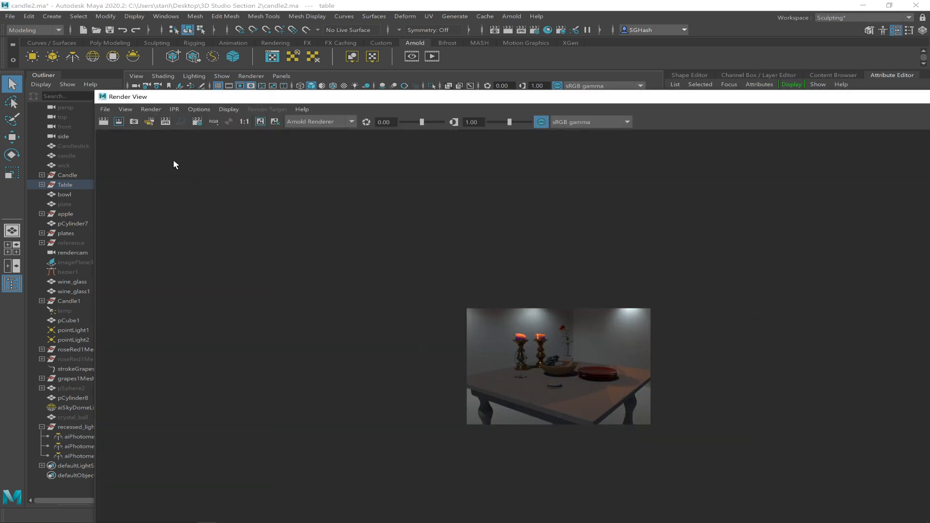
{"action": "left_click_drag", "start_coordinate": [509, 387], "coordinate": [627, 436]}
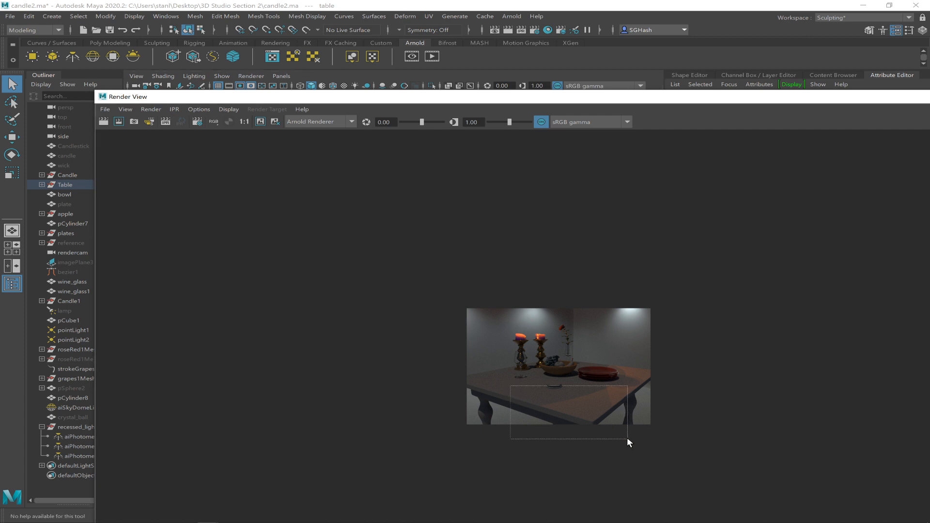
{"action": "left_click", "coordinate": [150, 109]}
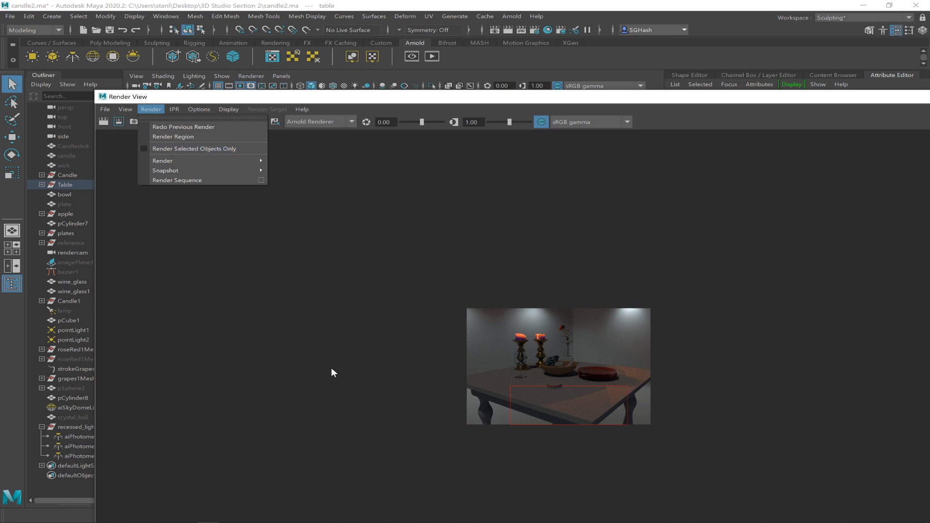
{"action": "left_click", "coordinate": [454, 101]}
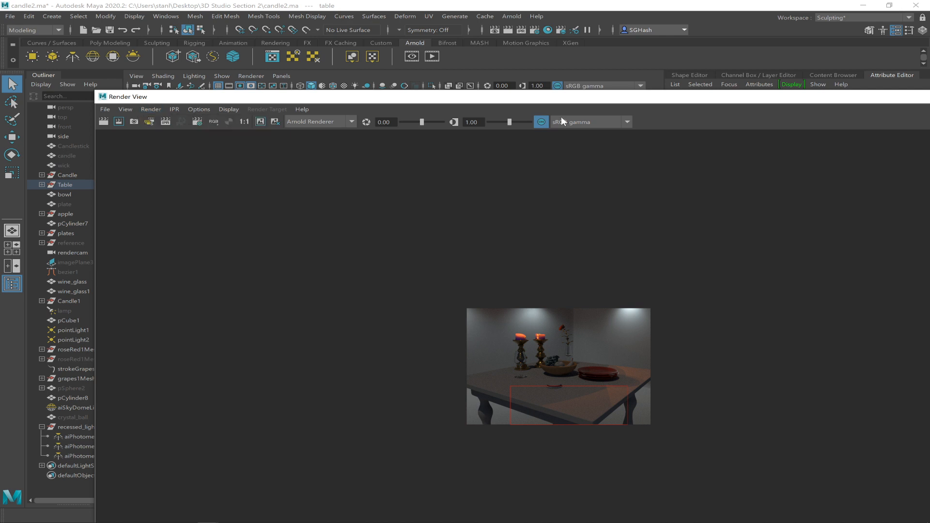
{"action": "left_click_drag", "start_coordinate": [478, 103], "coordinate": [392, 353]}
{"action": "left_click_drag", "start_coordinate": [251, 348], "coordinate": [349, 121]}
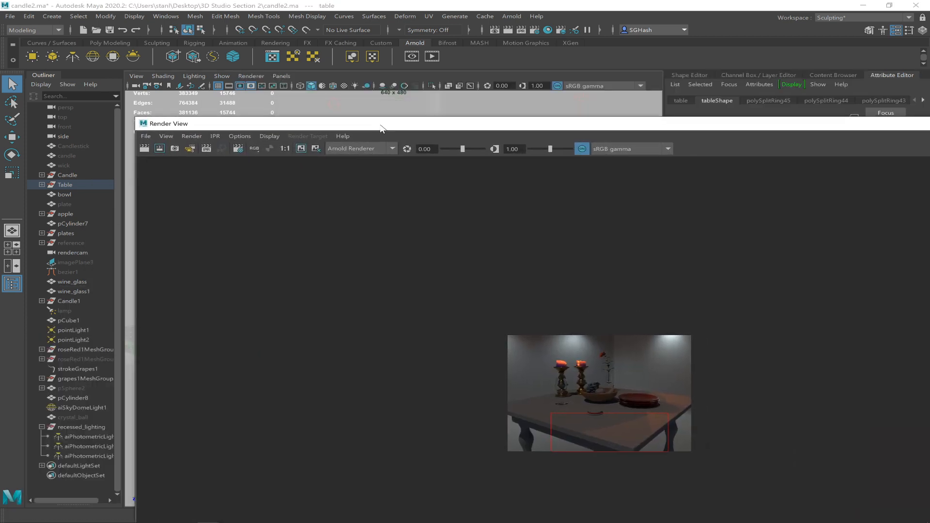
{"action": "left_click", "coordinate": [191, 137]}
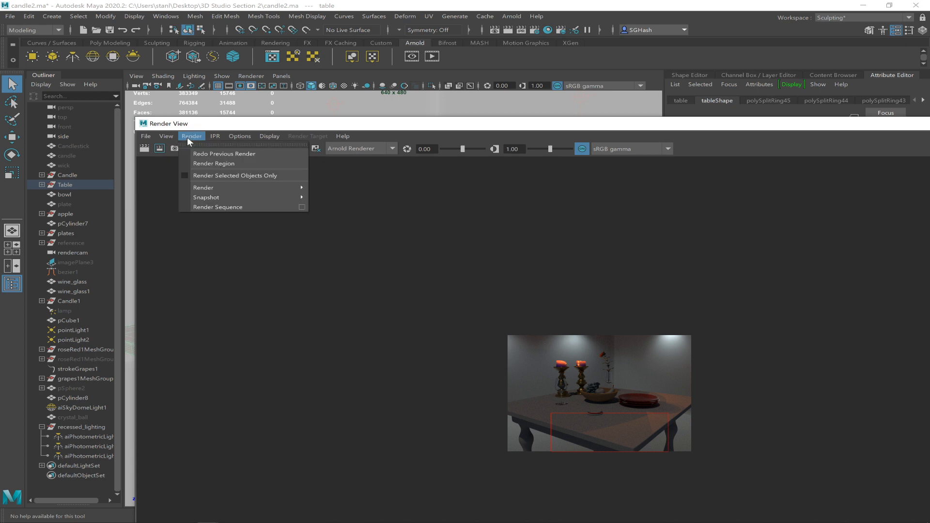
{"action": "left_click", "coordinate": [181, 176]}
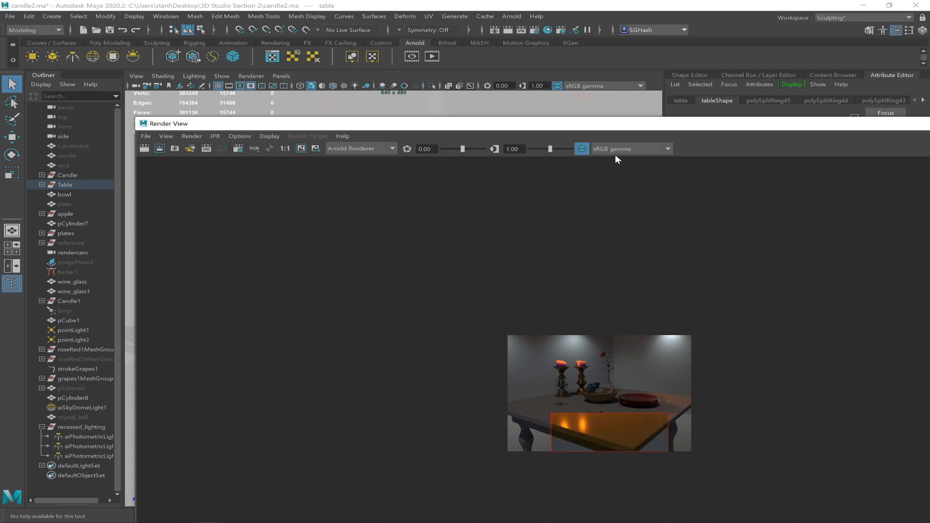
Enlarge the Render View to examine the wood reflections in the rendered table region, and put the window away.
{"action": "double_click", "coordinate": [591, 122]}
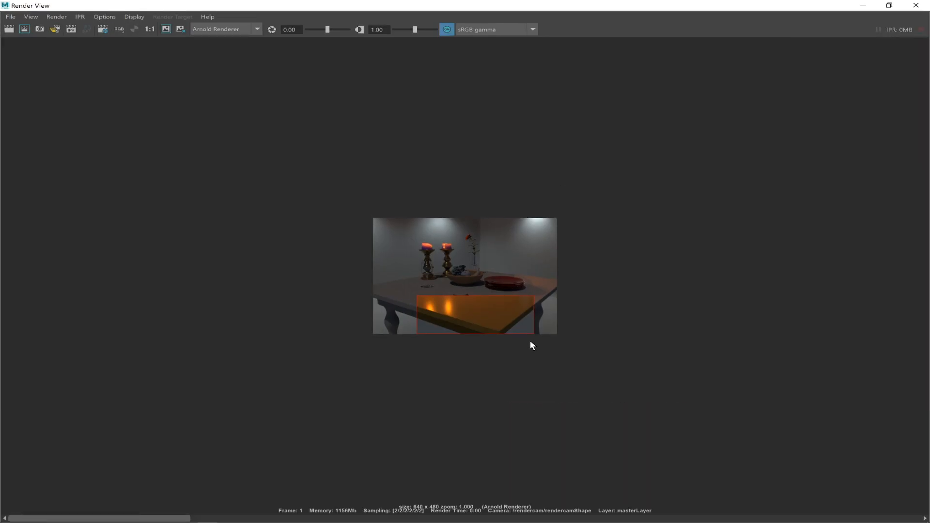
{"action": "right_click_drag", "start_coordinate": [456, 284], "coordinate": [744, 403], "text": "alt"}
{"action": "right_click_drag", "start_coordinate": [560, 335], "coordinate": [755, 433], "text": "alt"}
{"action": "right_click_drag", "start_coordinate": [398, 322], "coordinate": [390, 323], "text": "alt"}
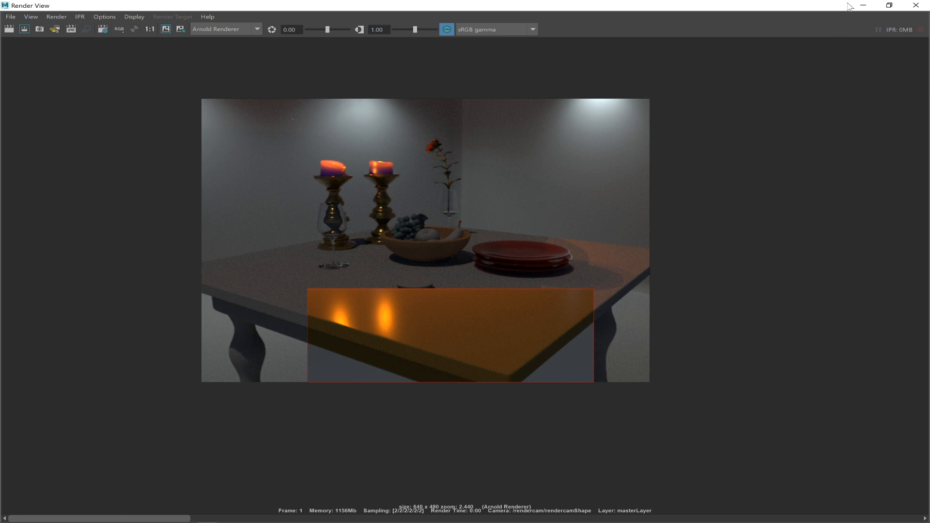
{"action": "left_click", "coordinate": [863, 5]}
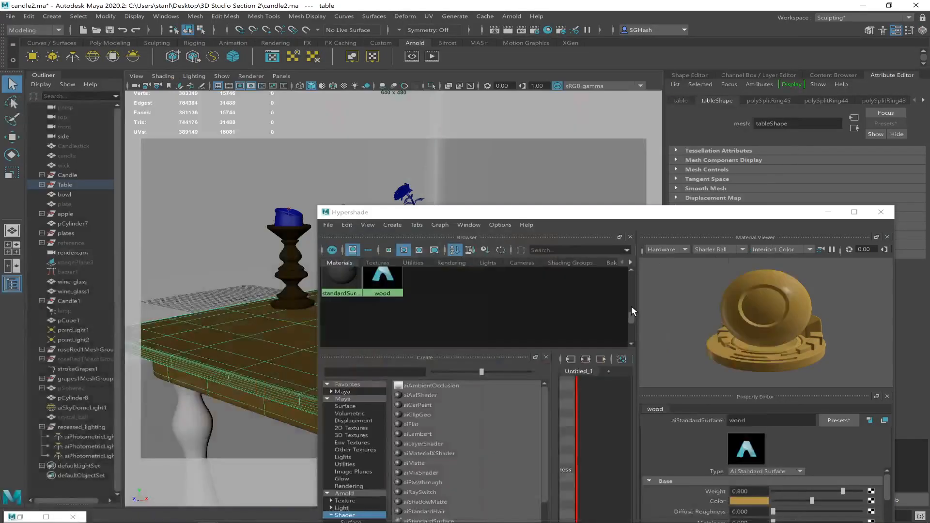
Set the wood material's specular weight to 0.455 and specular roughness to 0.551 in the Hypershade.
{"action": "double_click", "coordinate": [654, 213]}
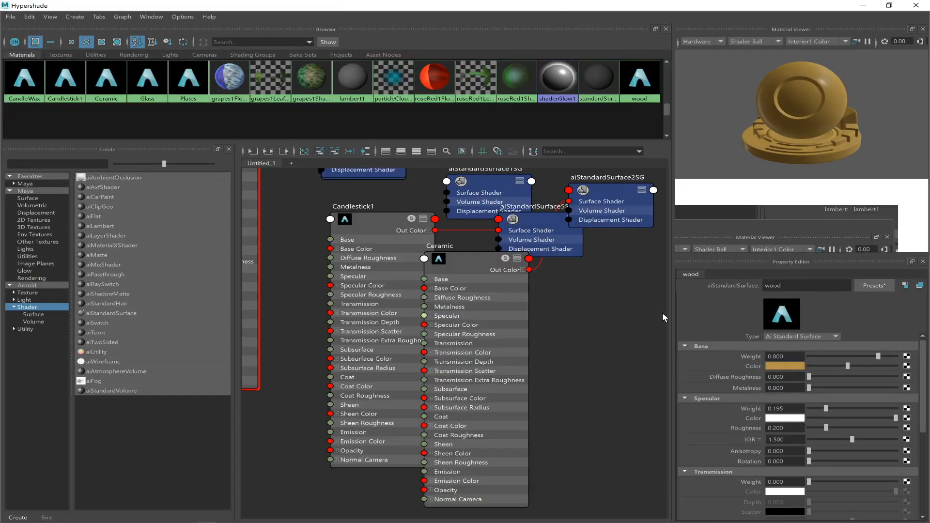
{"action": "left_click_drag", "start_coordinate": [826, 409], "coordinate": [920, 410]}
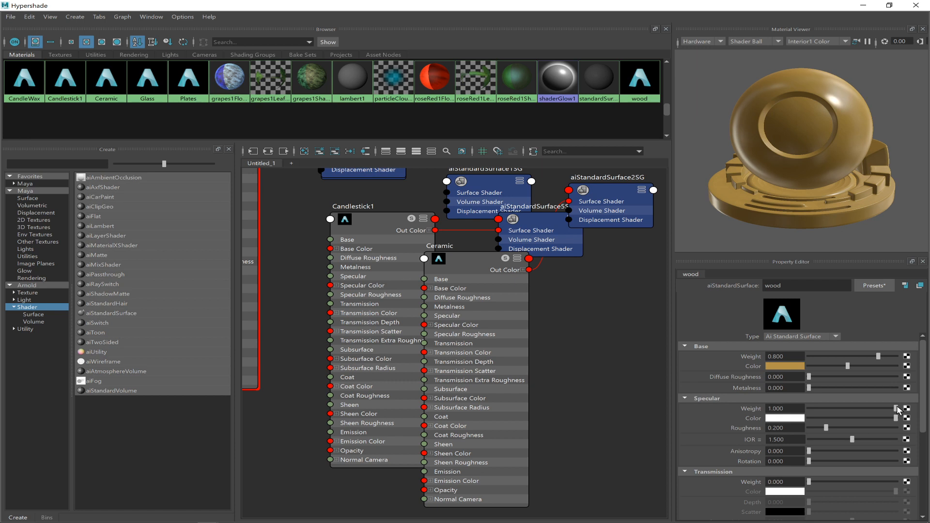
{"action": "left_click_drag", "start_coordinate": [879, 410], "coordinate": [818, 411]}
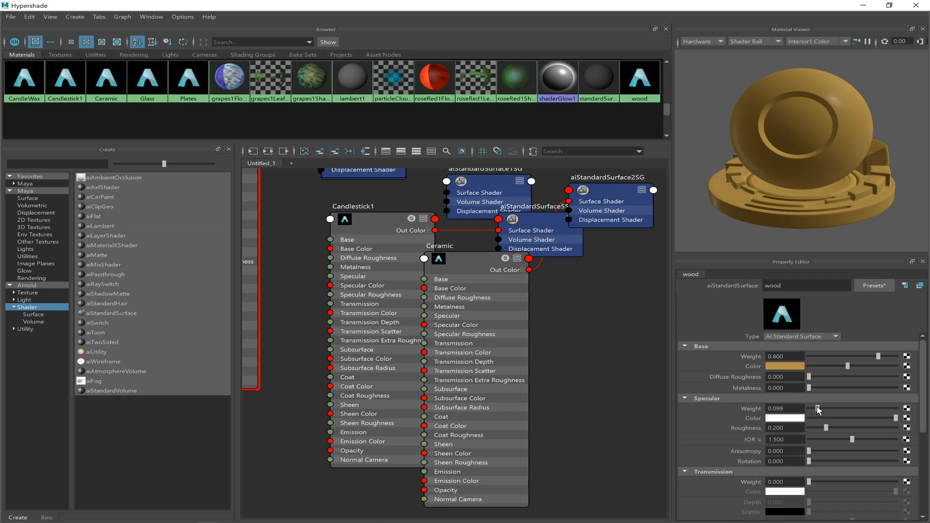
{"action": "left_click_drag", "start_coordinate": [846, 408], "coordinate": [848, 409]}
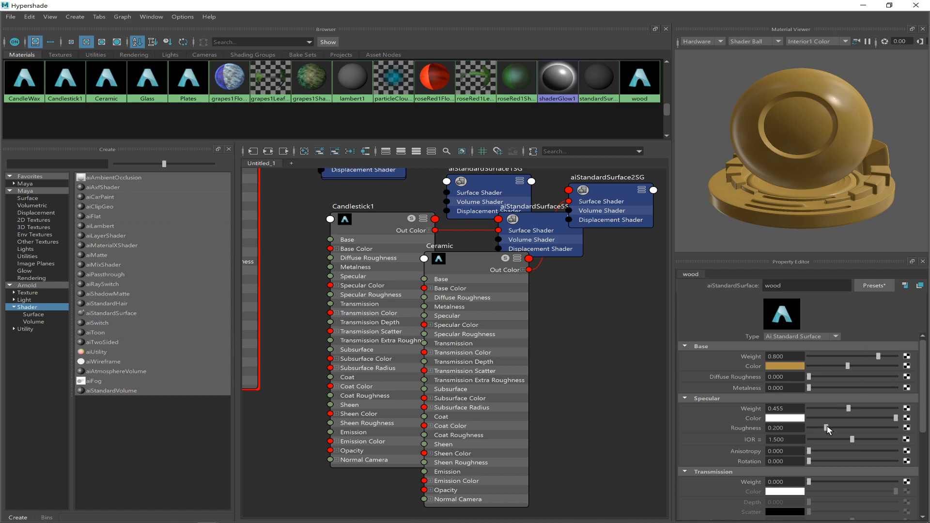
{"action": "left_click_drag", "start_coordinate": [827, 428], "coordinate": [856, 427]}
{"action": "left_click", "coordinate": [863, 5]}
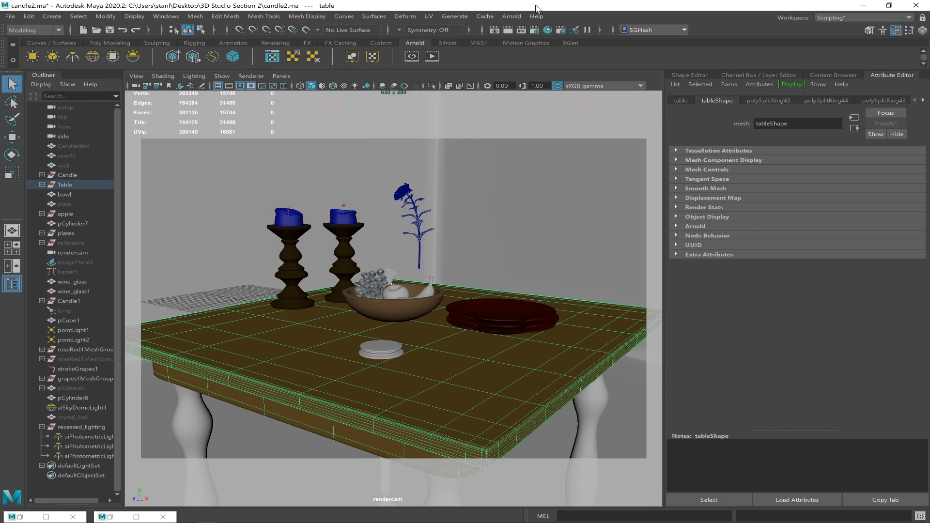
Mark a smaller region over the front of the table in the Render View and render that region again.
{"action": "left_click", "coordinate": [495, 30]}
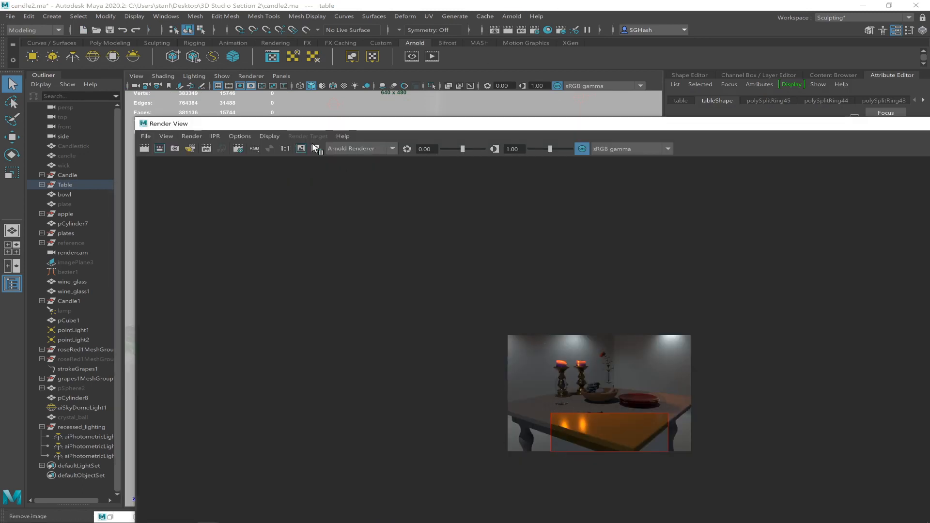
{"action": "left_click_drag", "start_coordinate": [551, 417], "coordinate": [621, 445]}
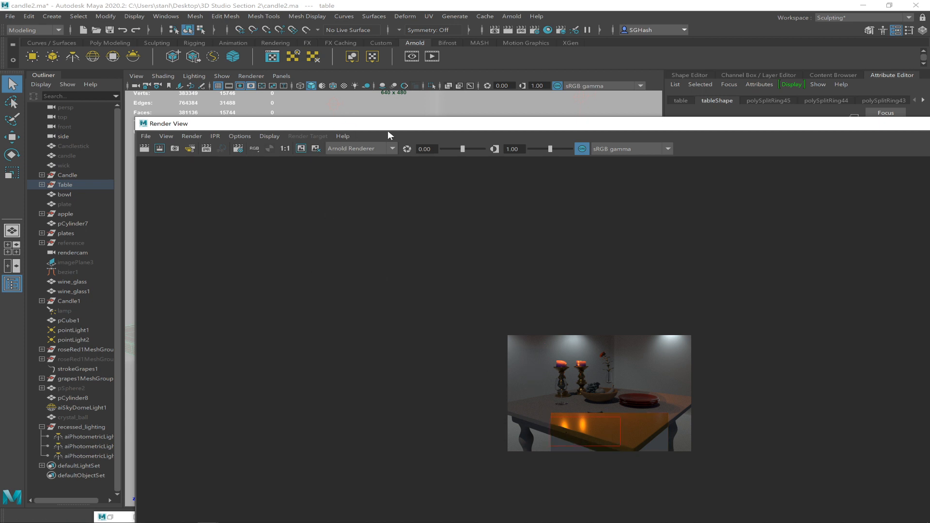
{"action": "left_click_drag", "start_coordinate": [593, 123], "coordinate": [779, 105]}
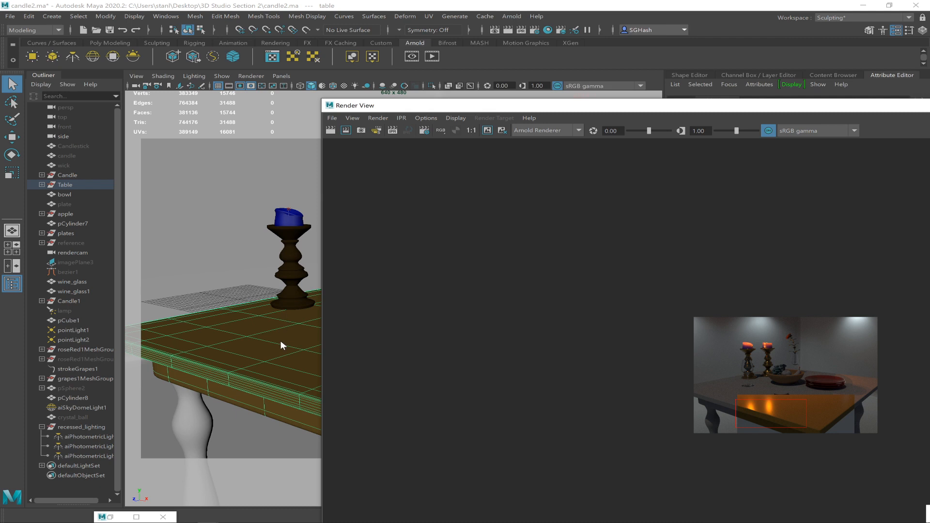
{"action": "left_click", "coordinate": [376, 118]}
{"action": "mouse_move", "coordinate": [454, 171]}
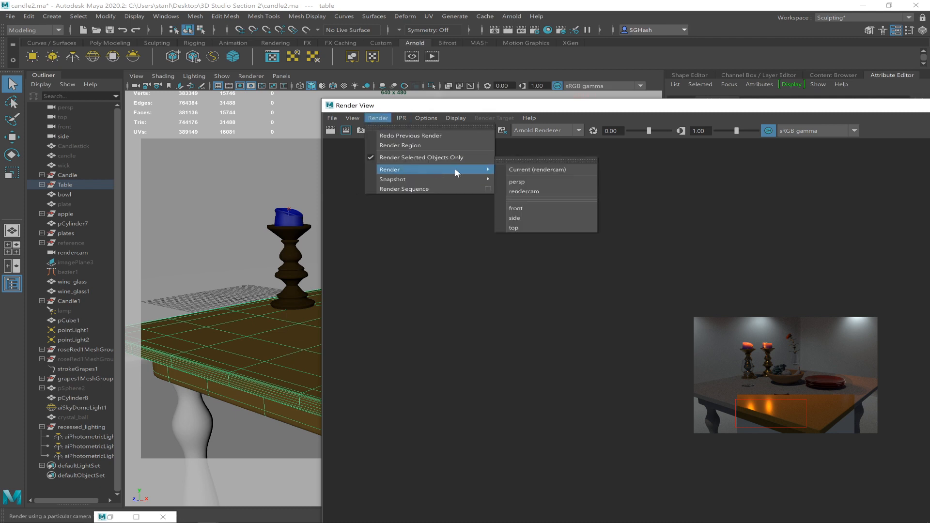
{"action": "left_click", "coordinate": [284, 341]}
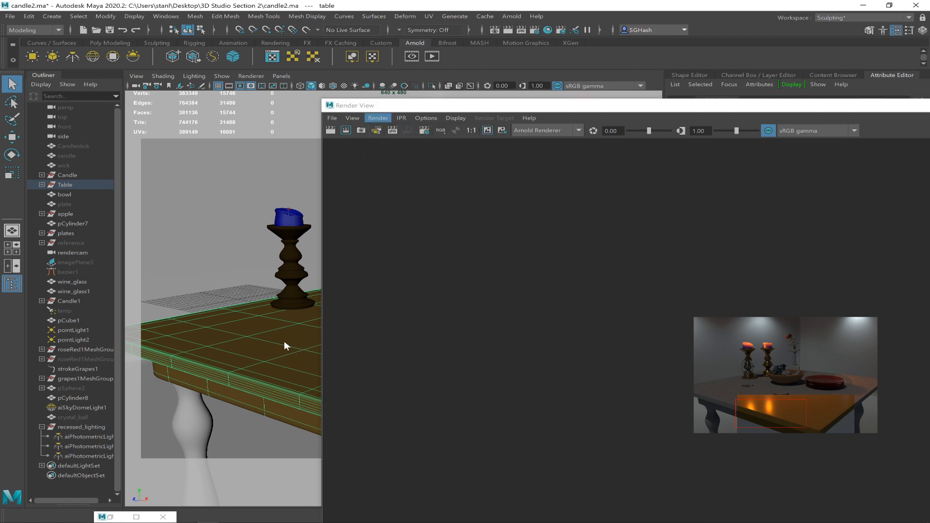
{"action": "left_click", "coordinate": [344, 131]}
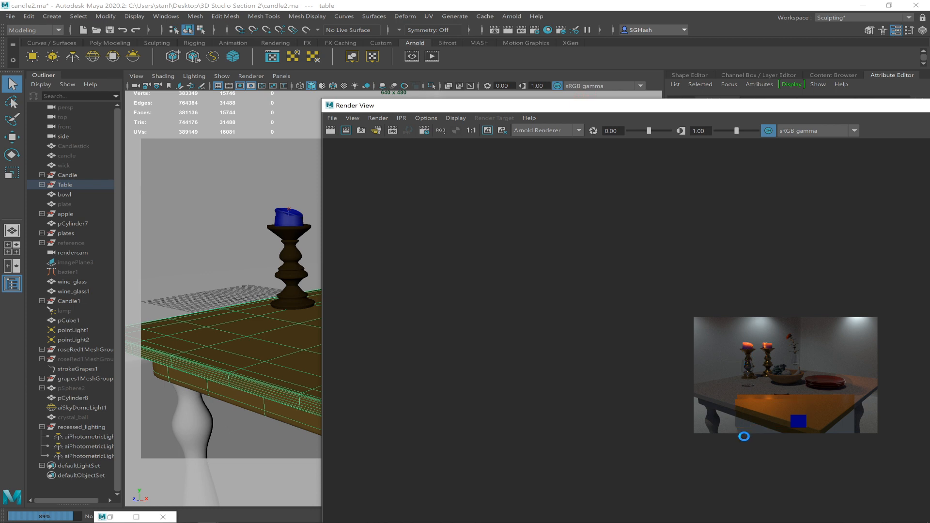
Inspect the new region render, minimize the Render View, and show the Channel Box instead of the Attribute Editor.
{"action": "left_click_drag", "start_coordinate": [583, 104], "coordinate": [290, 47]}
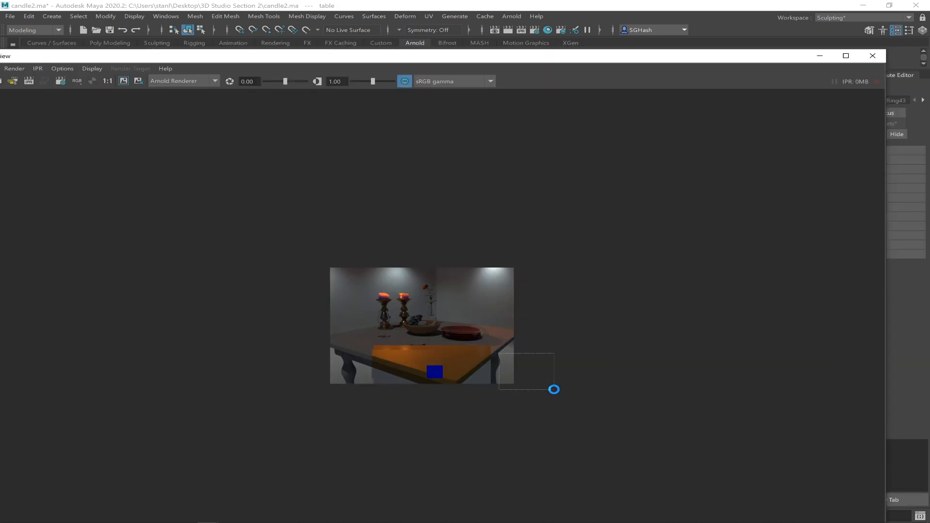
{"action": "left_click_drag", "start_coordinate": [388, 52], "coordinate": [590, 362]}
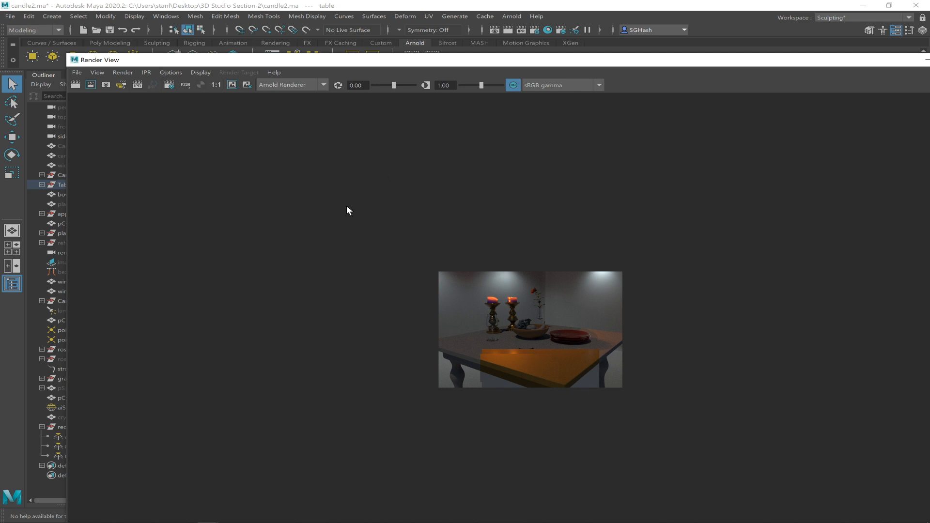
{"action": "left_click_drag", "start_coordinate": [409, 62], "coordinate": [505, 86]}
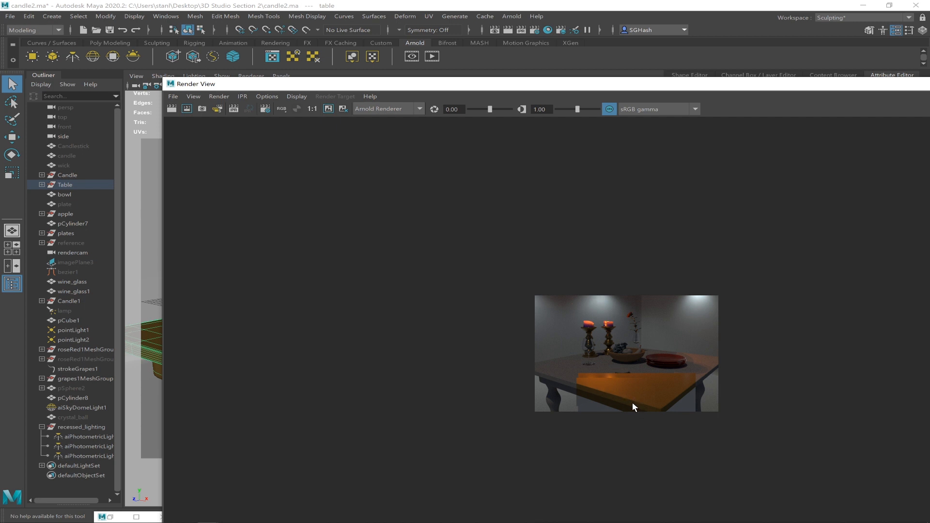
{"action": "left_click_drag", "start_coordinate": [826, 87], "coordinate": [600, 181]}
{"action": "left_click", "coordinate": [797, 177]}
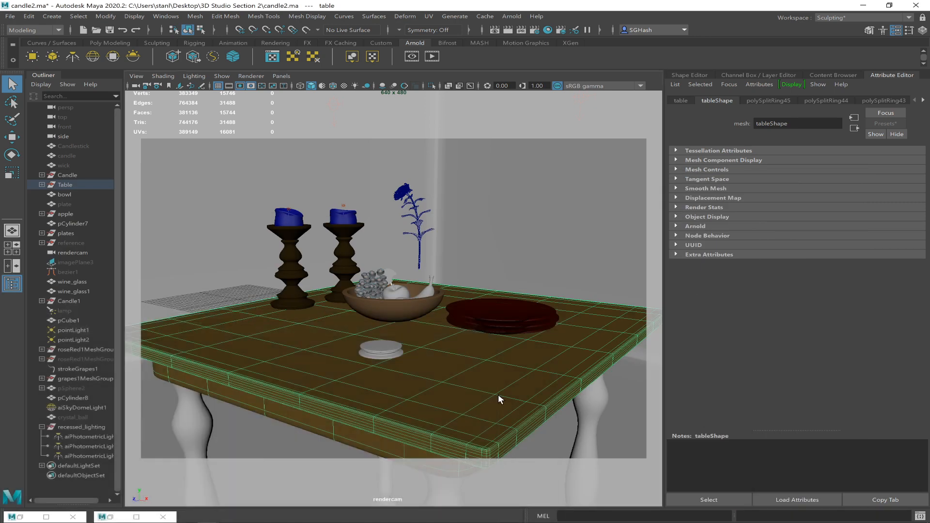
{"action": "key", "text": "ctrl+a"}
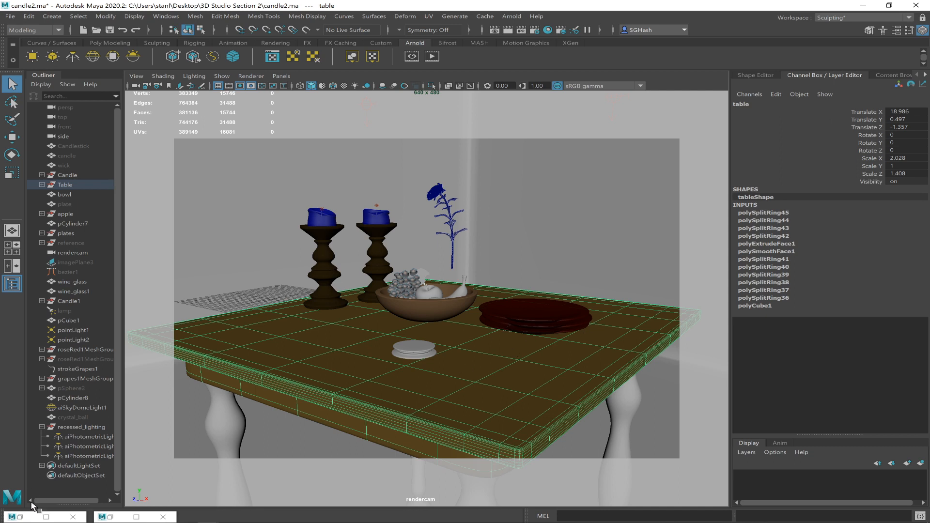
Bring back the Hypershade and connect a File texture to the wood material's base color.
{"action": "left_click", "coordinate": [21, 517]}
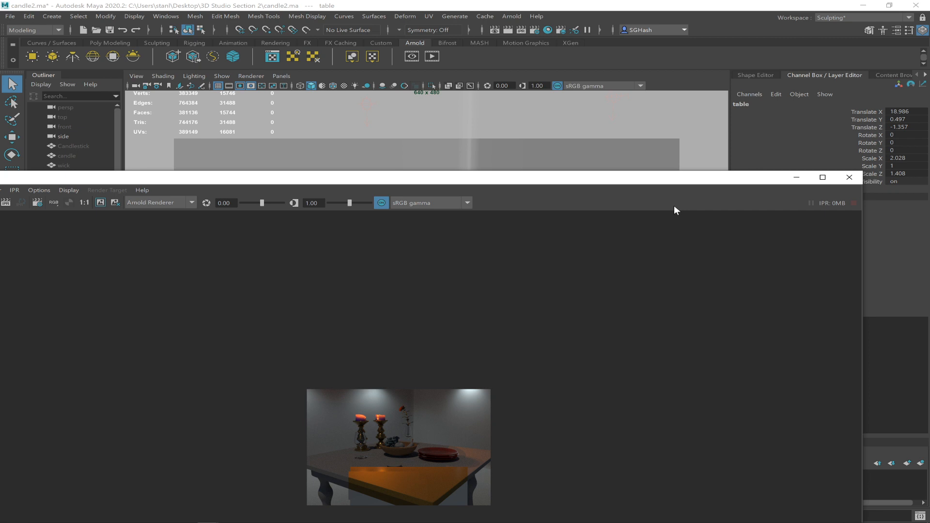
{"action": "left_click", "coordinate": [797, 177]}
{"action": "left_click", "coordinate": [109, 517]}
{"action": "left_click", "coordinate": [111, 517]}
{"action": "left_click", "coordinate": [110, 517]}
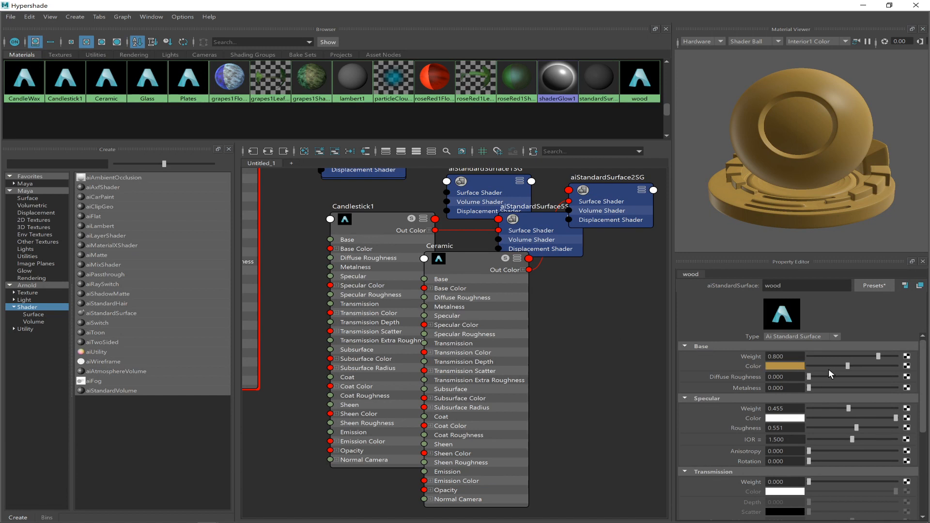
{"action": "left_click", "coordinate": [907, 367]}
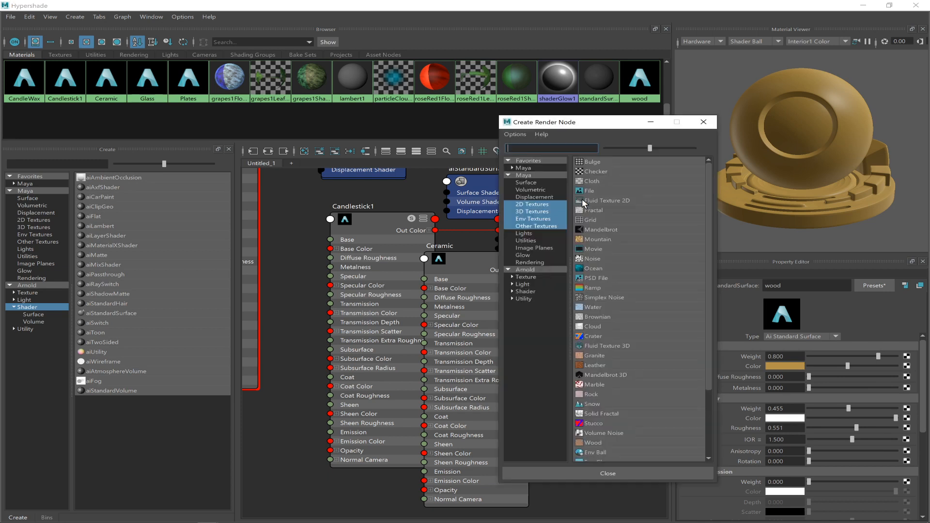
{"action": "left_click", "coordinate": [594, 192]}
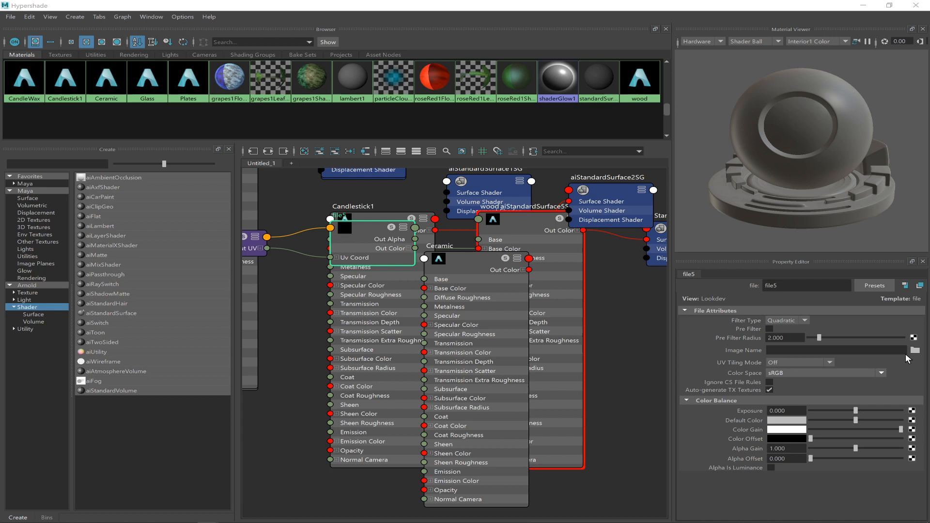
Load table_wood.jpg from the 3D Studio Section 2 folder on the Desktop as the file texture's image.
{"action": "left_click", "coordinate": [915, 350]}
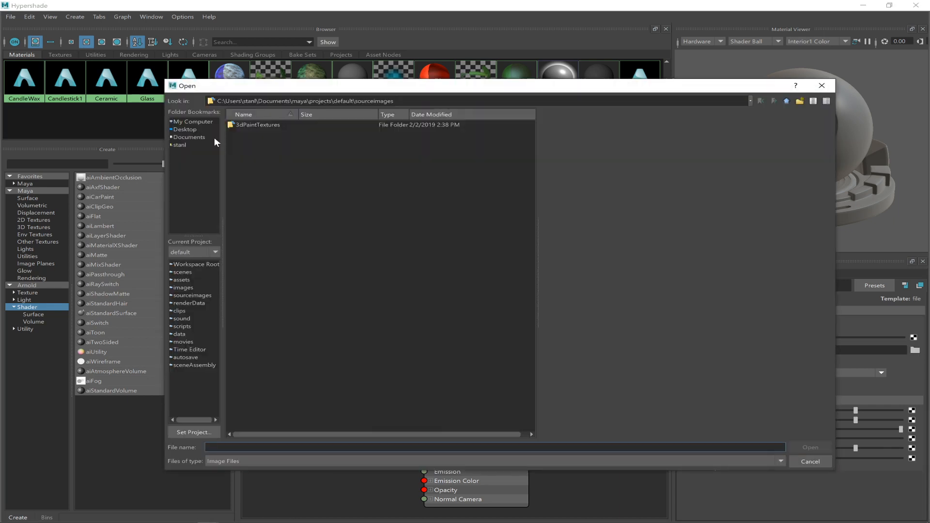
{"action": "left_click", "coordinate": [192, 129]}
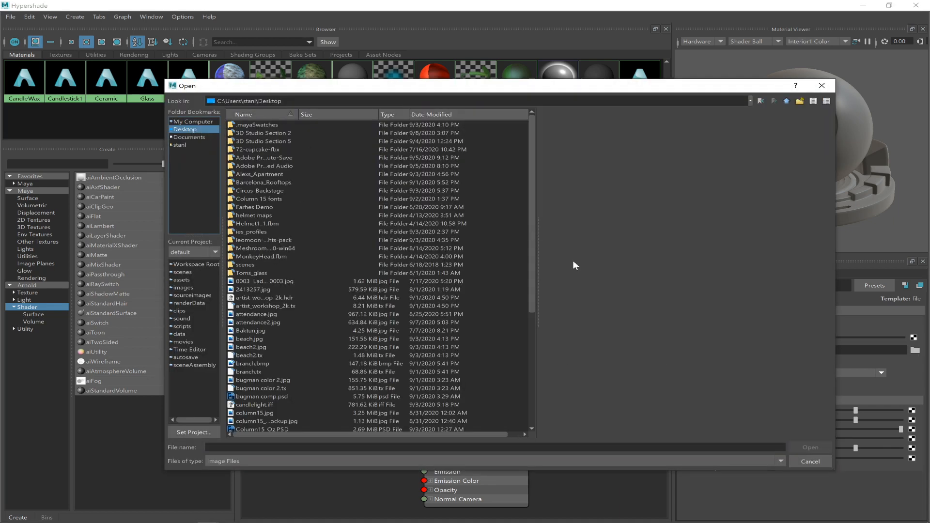
{"action": "left_click_drag", "start_coordinate": [533, 270], "coordinate": [535, 426]}
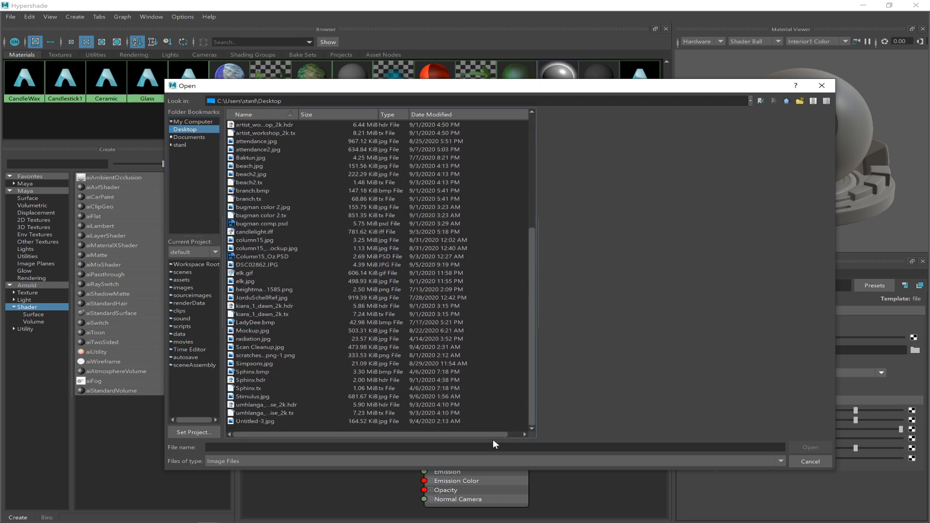
{"action": "left_click_drag", "start_coordinate": [533, 350], "coordinate": [539, 372]}
{"action": "left_click_drag", "start_coordinate": [533, 364], "coordinate": [540, 233]}
{"action": "double_click", "coordinate": [257, 133]}
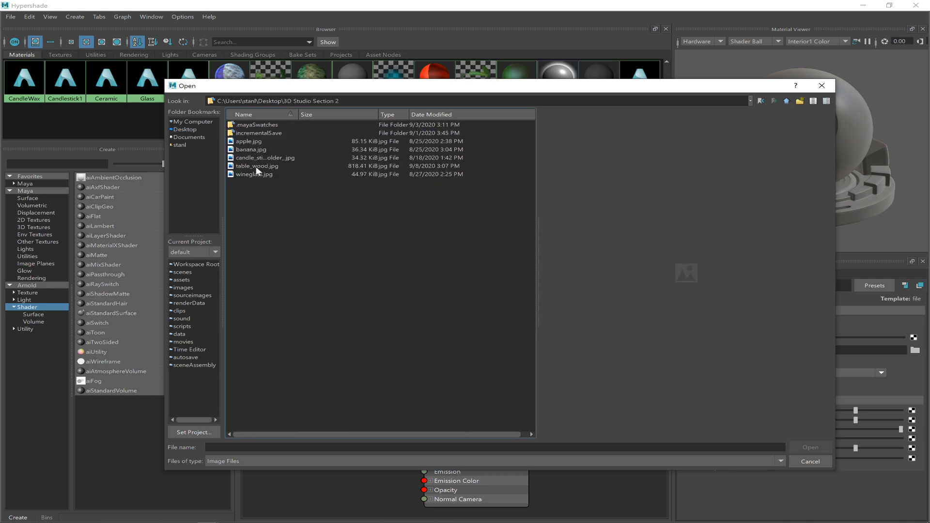
{"action": "left_click", "coordinate": [256, 167]}
{"action": "left_click", "coordinate": [795, 447]}
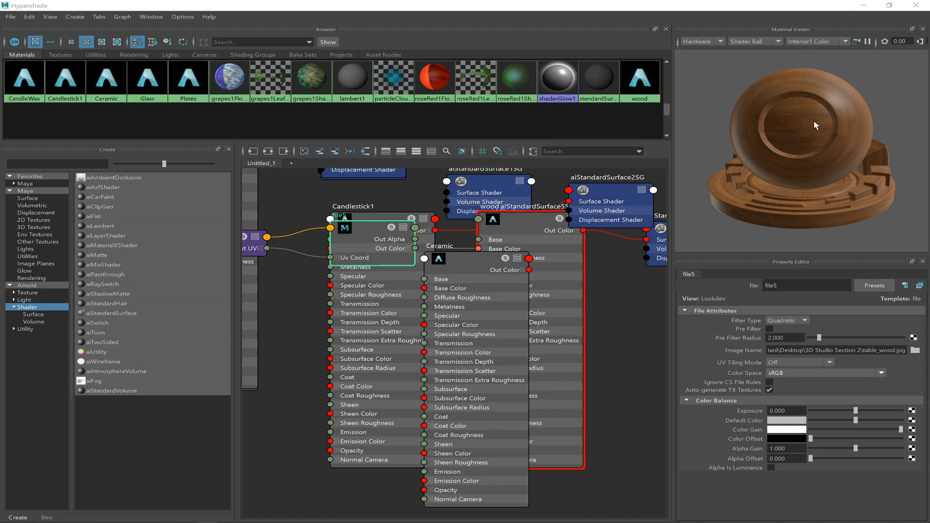
Select the tabletop in the scene and display the viewport with textures and all lights.
{"action": "left_click", "coordinate": [863, 5]}
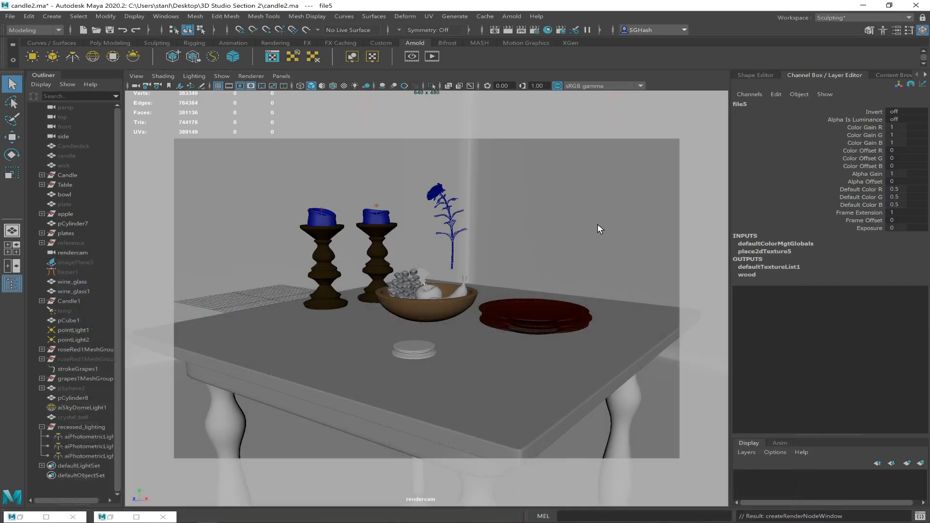
{"action": "left_click", "coordinate": [518, 359]}
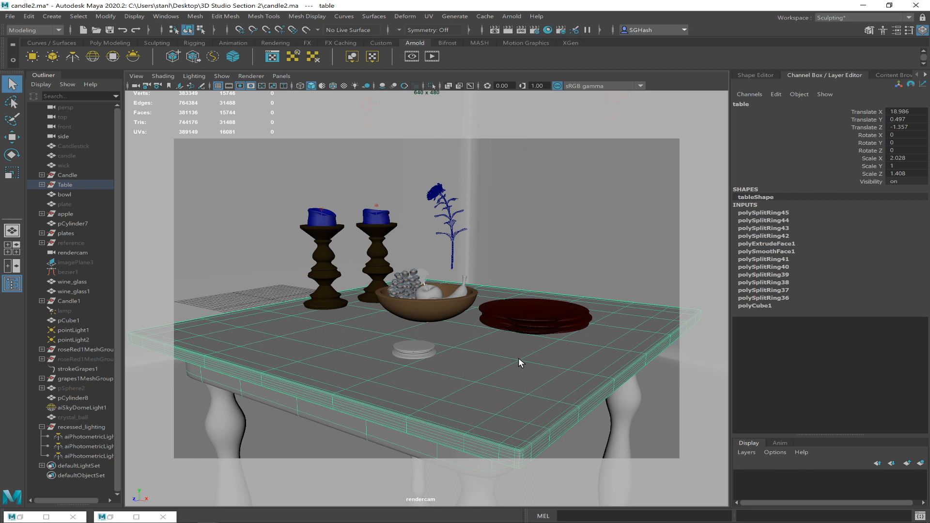
{"action": "key", "text": "6"}
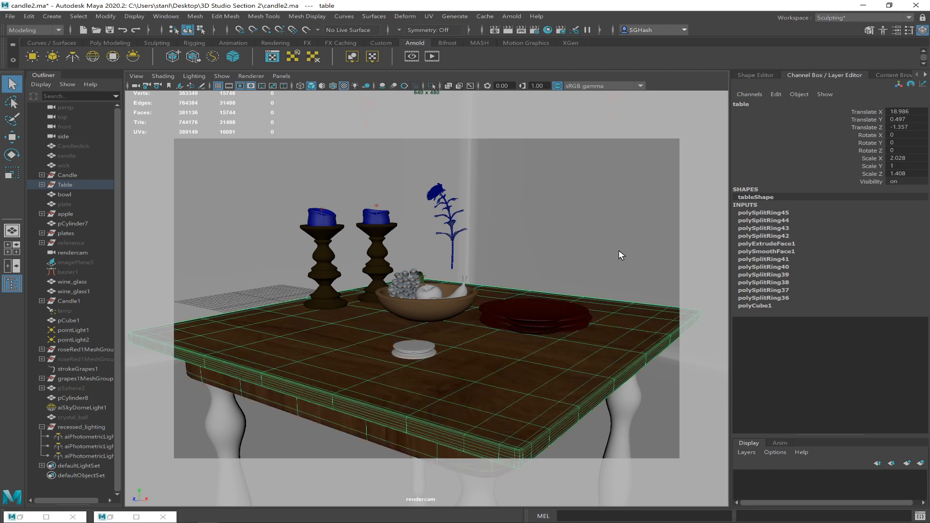
{"action": "left_click", "coordinate": [513, 372]}
{"action": "left_click", "coordinate": [438, 440]}
{"action": "key", "text": "7"}
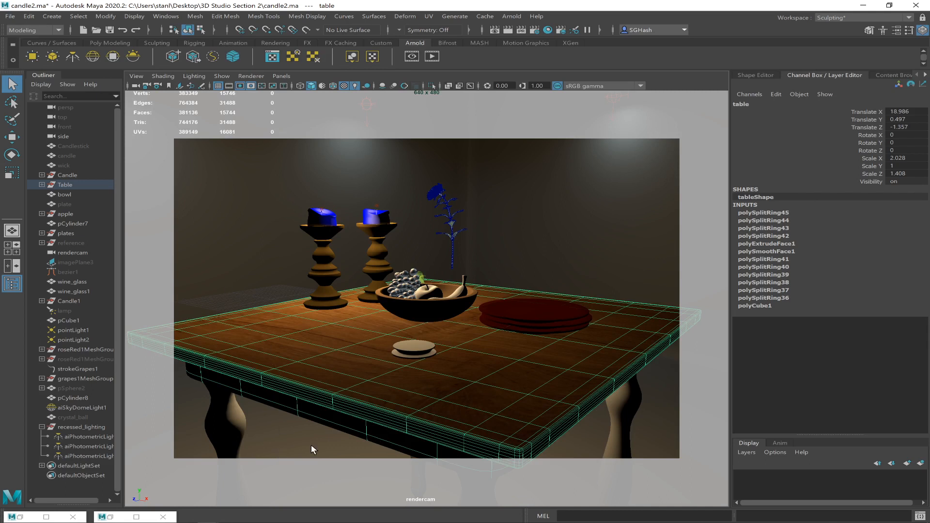
Check the textured tabletop without its selection wireframe, reselect it, and review the wood material in the Hypershade.
{"action": "left_click", "coordinate": [134, 482]}
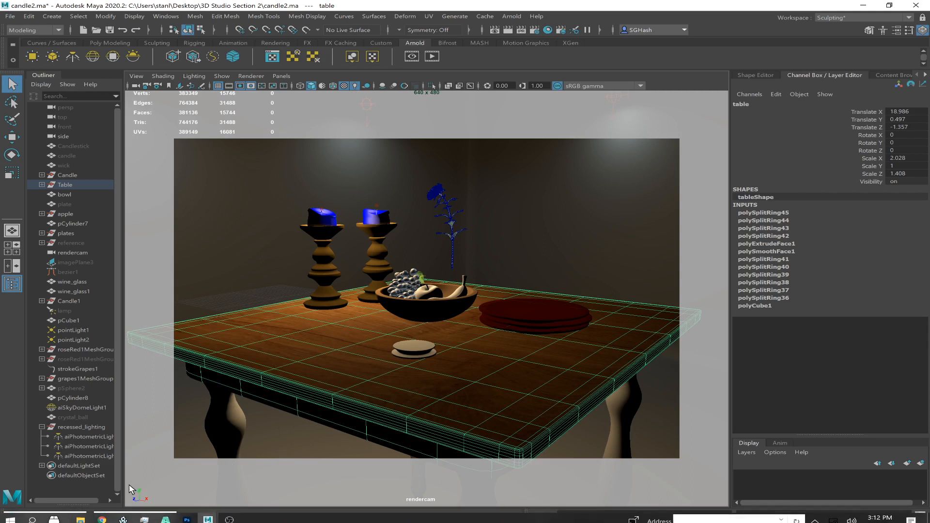
{"action": "left_click", "coordinate": [363, 422]}
{"action": "left_click", "coordinate": [108, 517]}
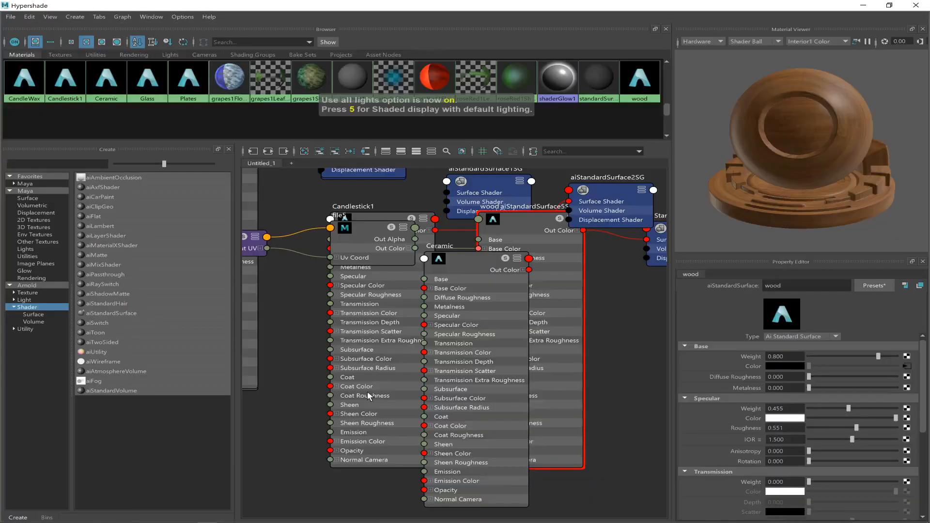
{"action": "left_click", "coordinate": [863, 6]}
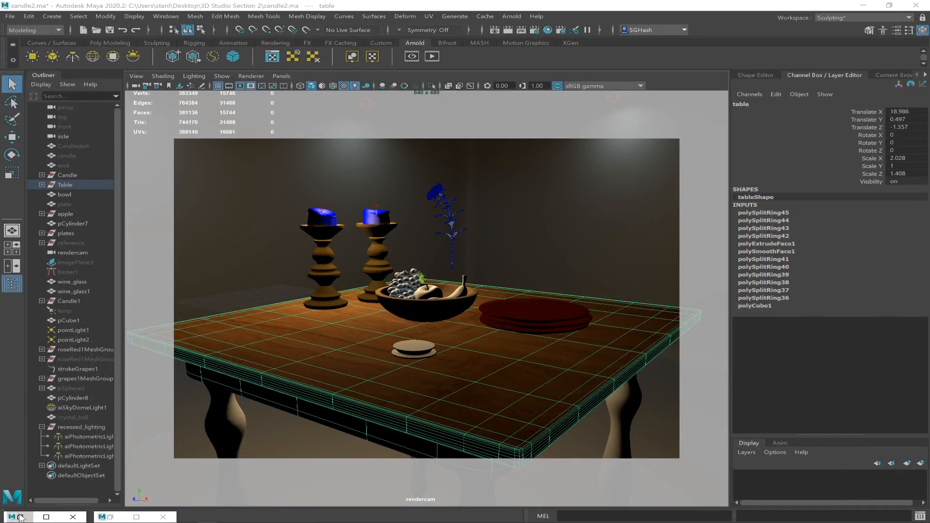
Bring back the Render View, turn off rendering of selected objects only, and render a region covering everything below the upper wall.
{"action": "left_click", "coordinate": [22, 517]}
{"action": "left_click_drag", "start_coordinate": [431, 183], "coordinate": [594, 98]}
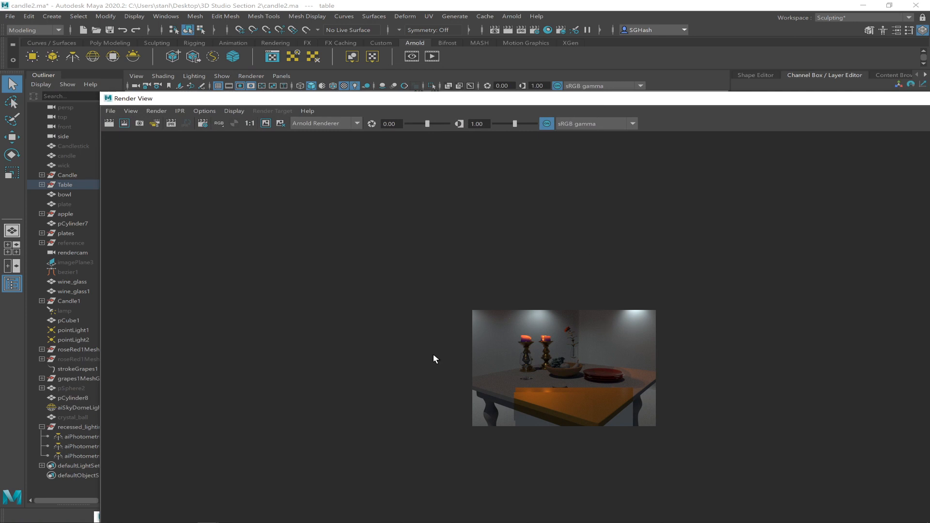
{"action": "left_click", "coordinate": [156, 111]}
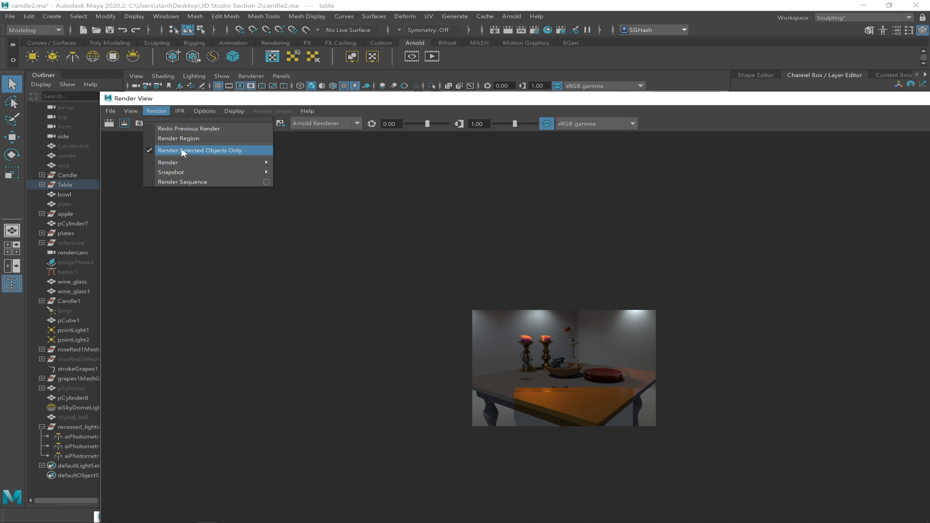
{"action": "left_click", "coordinate": [151, 150]}
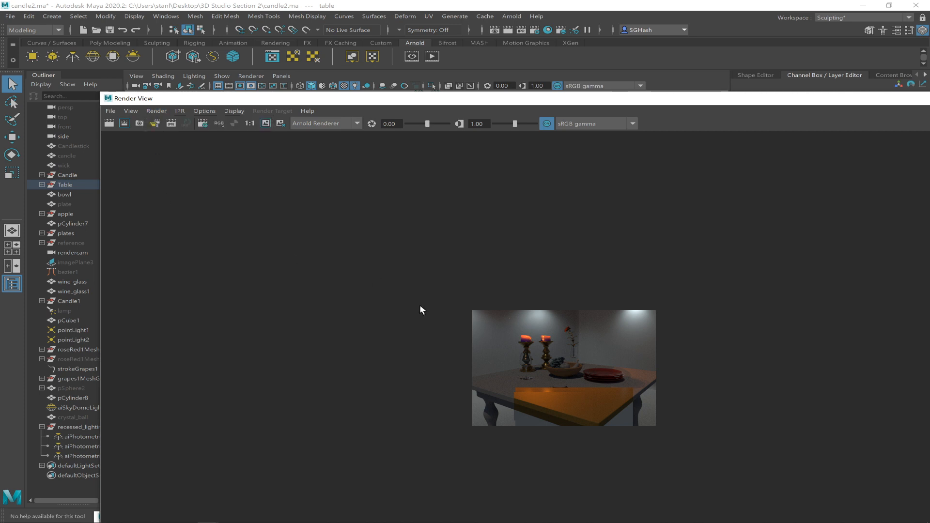
{"action": "left_click_drag", "start_coordinate": [452, 340], "coordinate": [653, 426]}
{"action": "left_click_drag", "start_coordinate": [637, 425], "coordinate": [637, 426]}
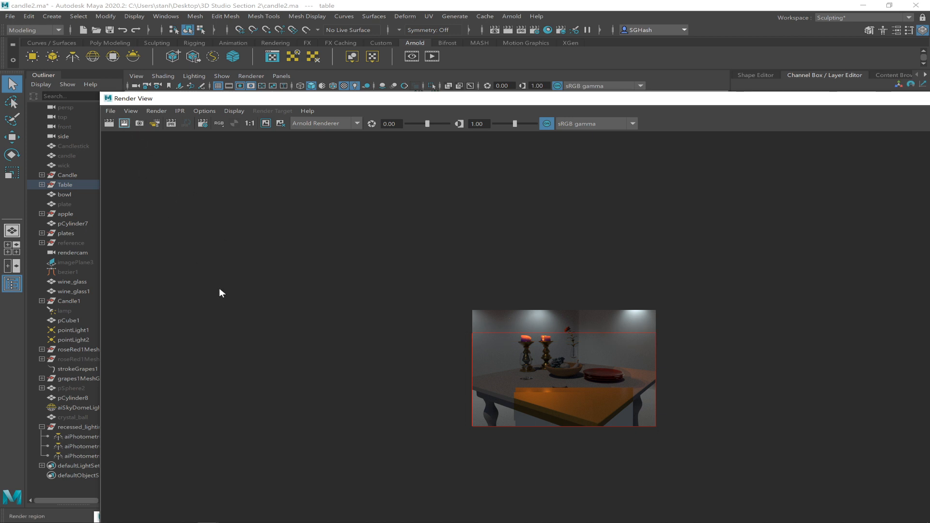
{"action": "key", "text": "alt+Tab"}
{"action": "key", "text": "alt+Tab"}
{"action": "key", "text": "alt+Tab"}
{"action": "key", "text": "alt+Tab"}
{"action": "key", "text": "alt+Tab"}
{"action": "key", "text": "alt+Tab"}
{"action": "key", "text": "alt+Tab"}
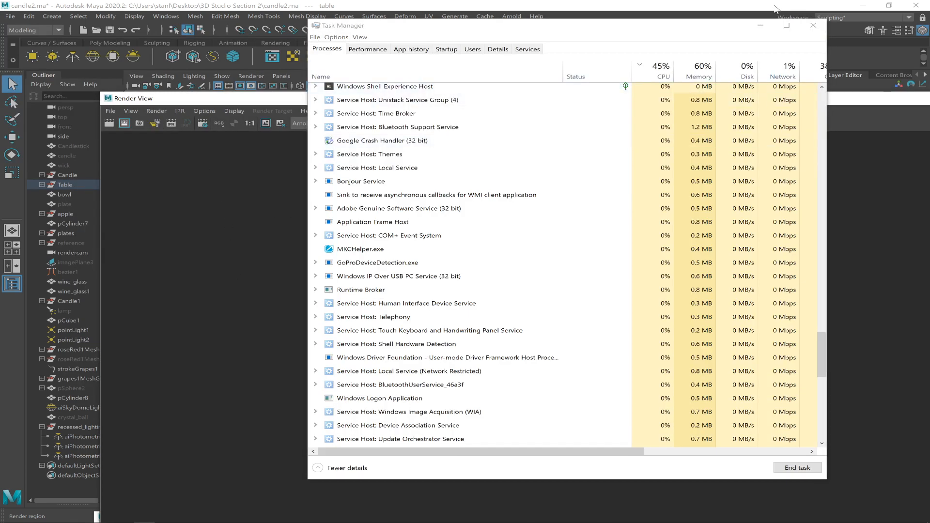
{"action": "left_click", "coordinate": [762, 25]}
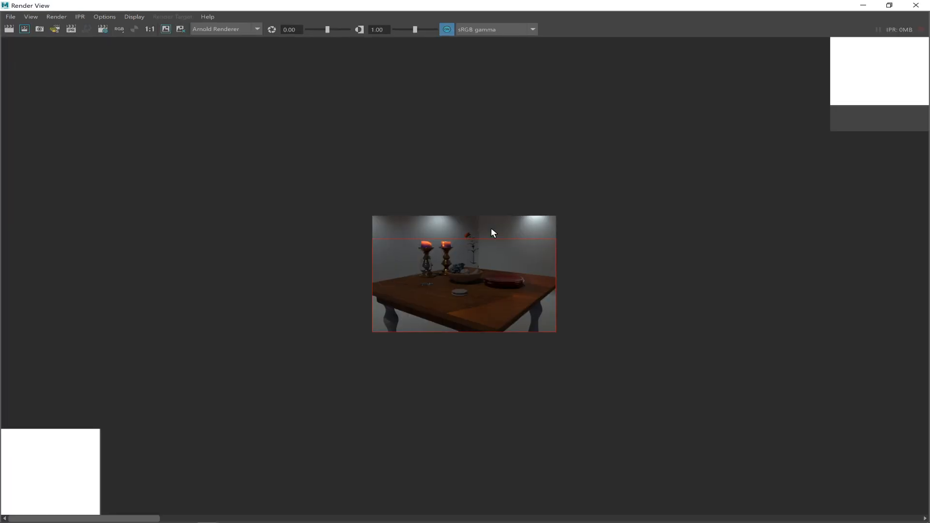
Enlarge the Render View to inspect the textured tabletop in the finished render, and restore the window to its smaller size.
{"action": "right_click_drag", "start_coordinate": [431, 188], "coordinate": [679, 275], "text": "alt"}
{"action": "right_click_drag", "start_coordinate": [472, 132], "coordinate": [644, 241], "text": "alt"}
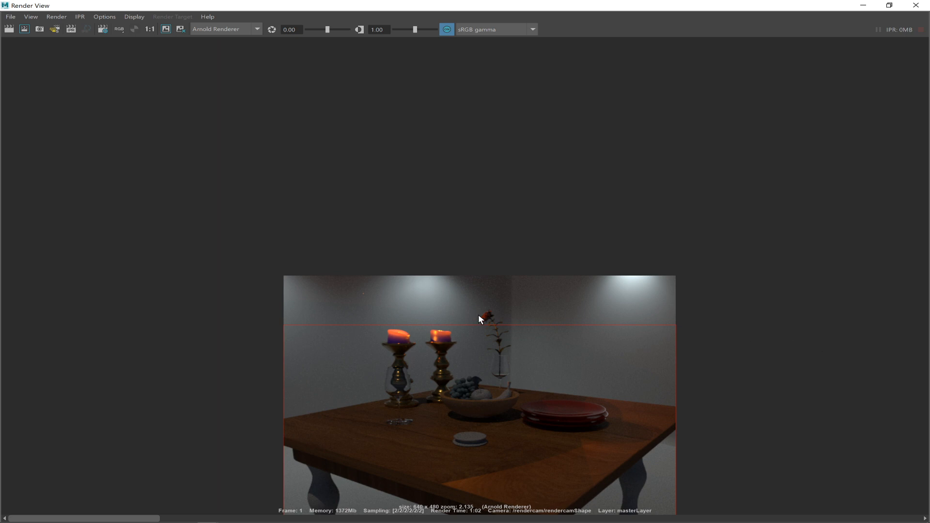
{"action": "left_click_drag", "start_coordinate": [256, 336], "coordinate": [492, 433]}
{"action": "left_click_drag", "start_coordinate": [657, 521], "coordinate": [708, 521], "text": "ctrl+alt"}
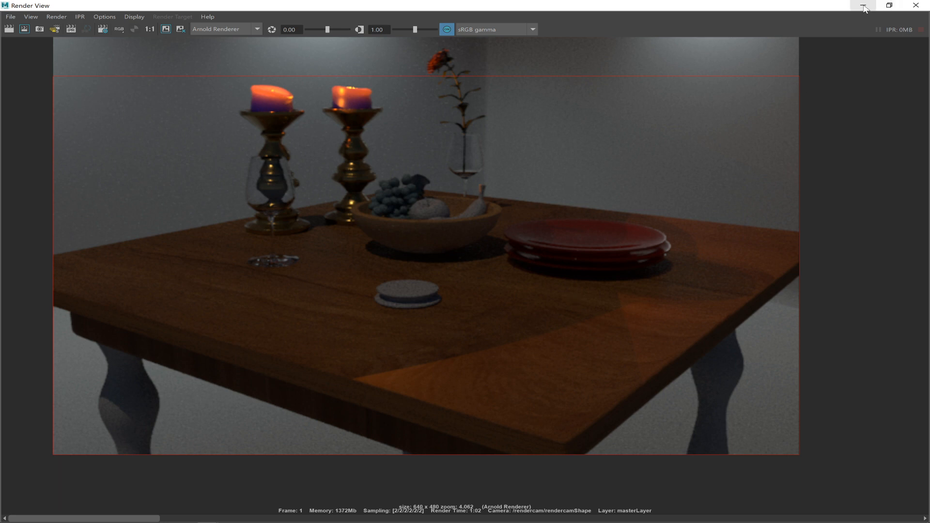
{"action": "left_click", "coordinate": [889, 4]}
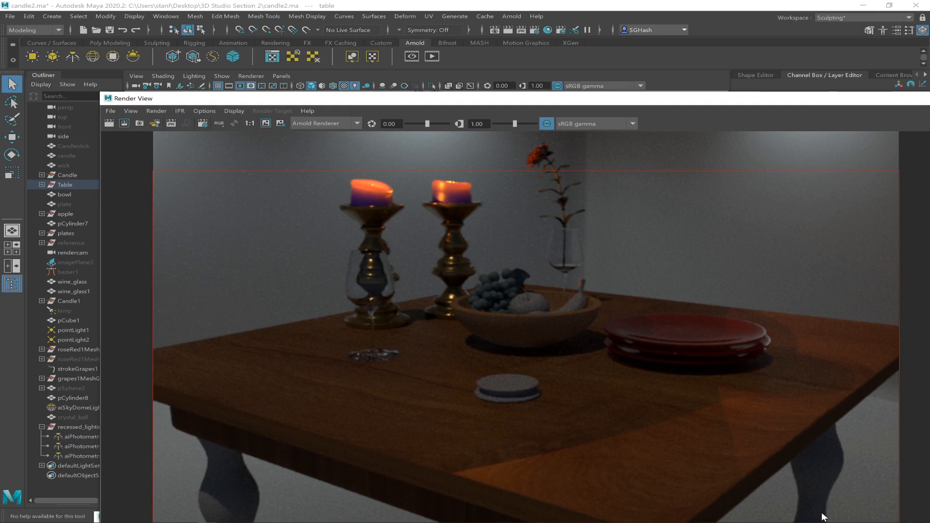
{"action": "left_click_drag", "start_coordinate": [684, 99], "coordinate": [650, 117]}
{"action": "left_click_drag", "start_coordinate": [462, 119], "coordinate": [564, 101]}
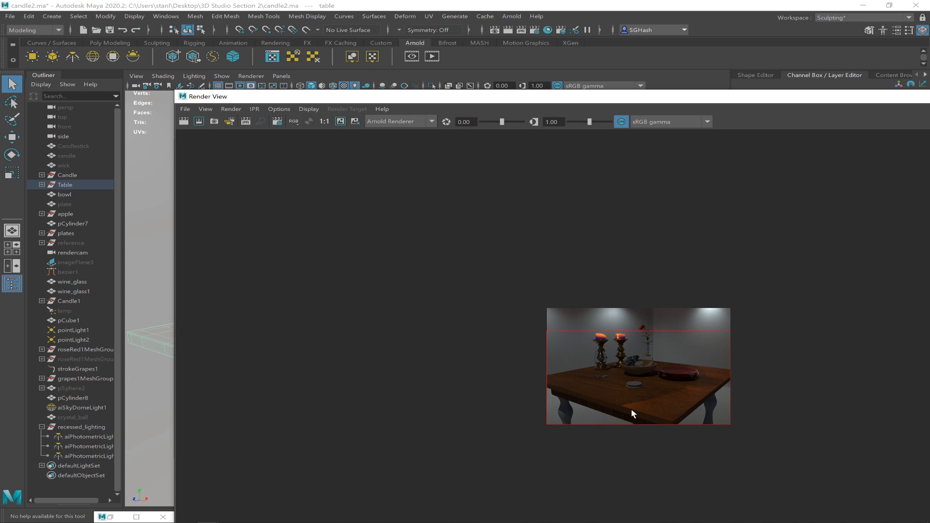
Select the hidden crystal_ball in the Outliner and set its visibility to on.
{"action": "left_click", "coordinate": [77, 417]}
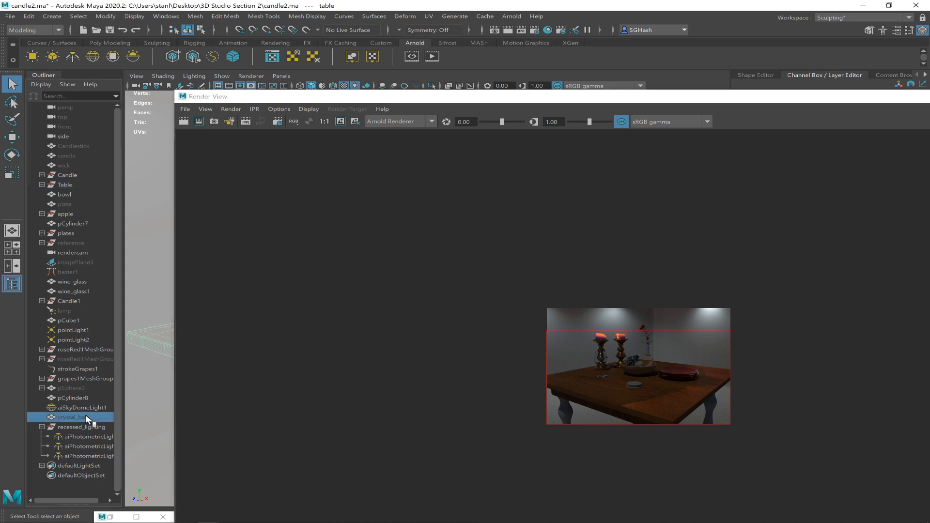
{"action": "left_click_drag", "start_coordinate": [795, 100], "coordinate": [756, 286]}
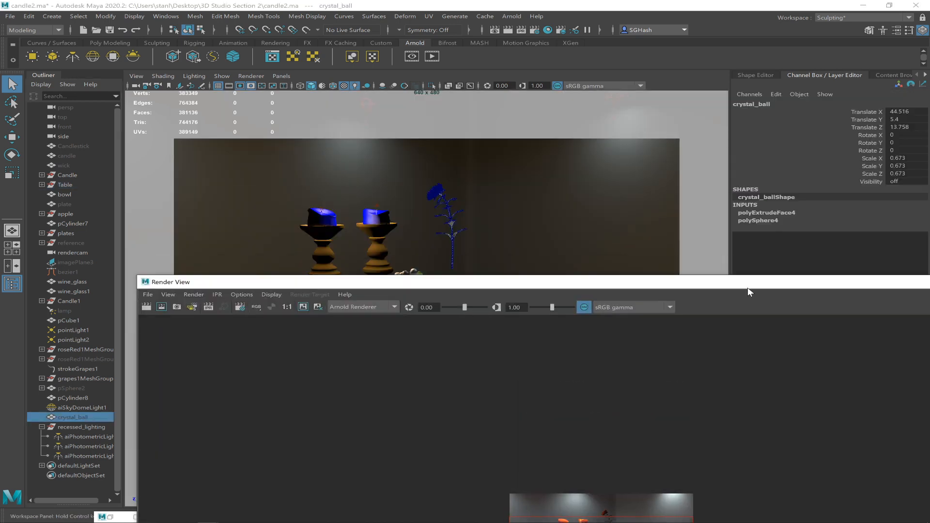
{"action": "double_click", "coordinate": [893, 182]}
{"action": "type", "text": "on"}
{"action": "key", "text": "Return"}
{"action": "left_click_drag", "start_coordinate": [625, 284], "coordinate": [655, 105]}
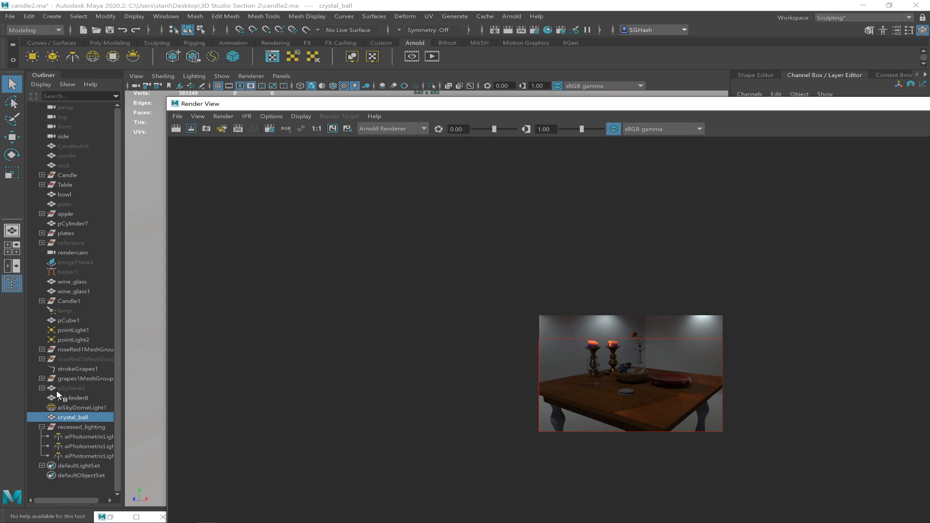
Set the visibility of pSphere2 to on and re-render the region in the Render View.
{"action": "left_click", "coordinate": [73, 388]}
{"action": "left_click_drag", "start_coordinate": [861, 105], "coordinate": [556, 256]}
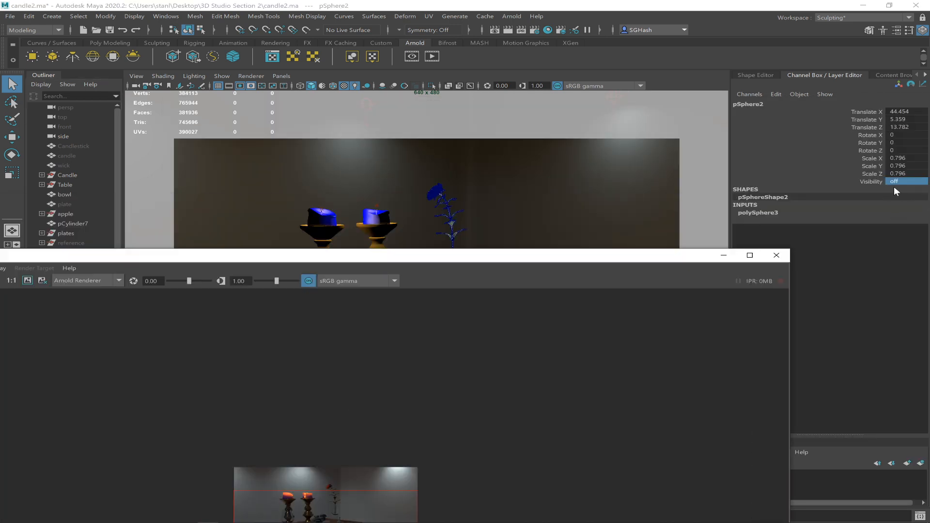
{"action": "double_click", "coordinate": [897, 181]}
{"action": "type", "text": "on"}
{"action": "key", "text": "Return"}
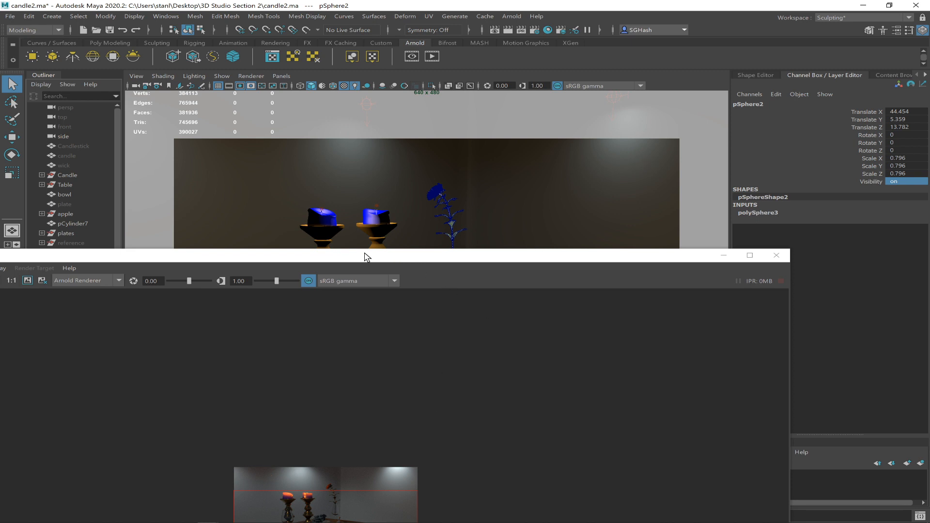
{"action": "left_click_drag", "start_coordinate": [347, 255], "coordinate": [579, 109]}
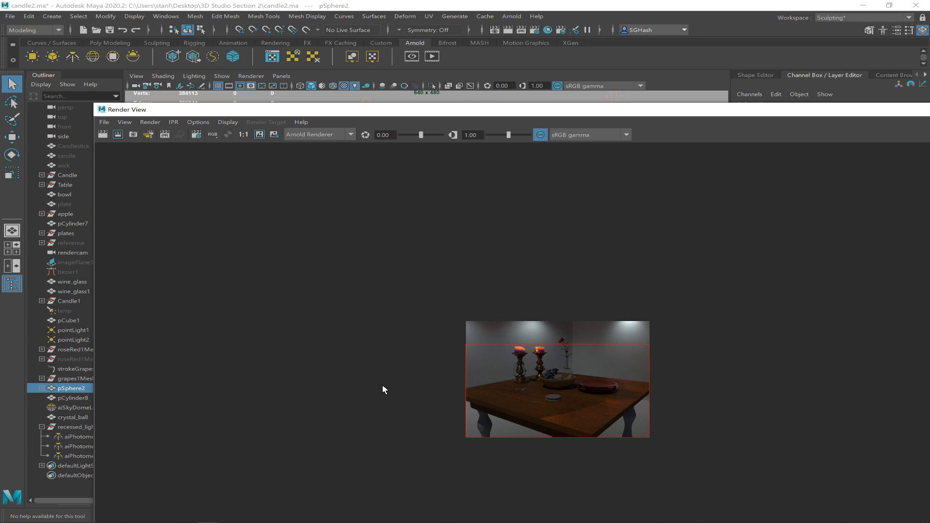
Switch to the web browser, search for aistandardsurface, and open the Standard Surface page of the Arnold for Maya User Guide.
{"action": "key", "text": "alt+Tab"}
{"action": "key", "text": "alt+Tab"}
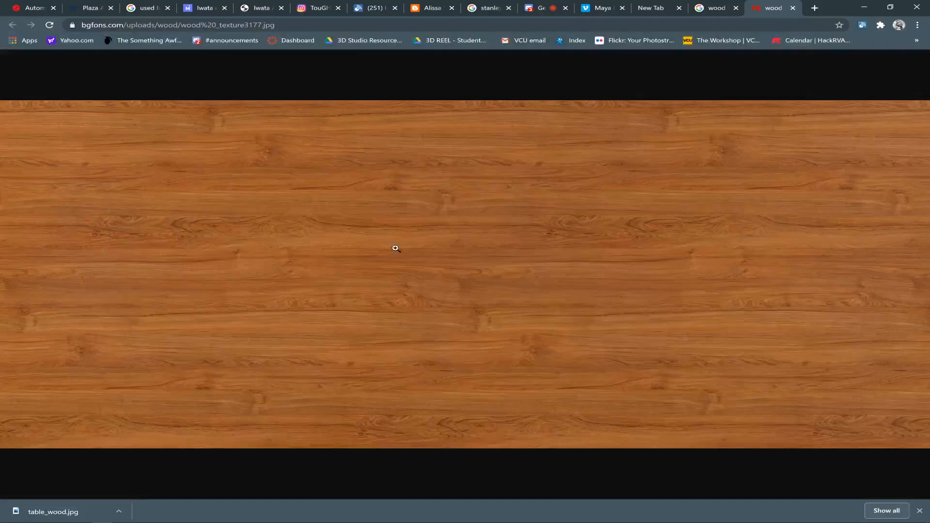
{"action": "left_click", "coordinate": [404, 25]}
{"action": "type", "text": "ais"}
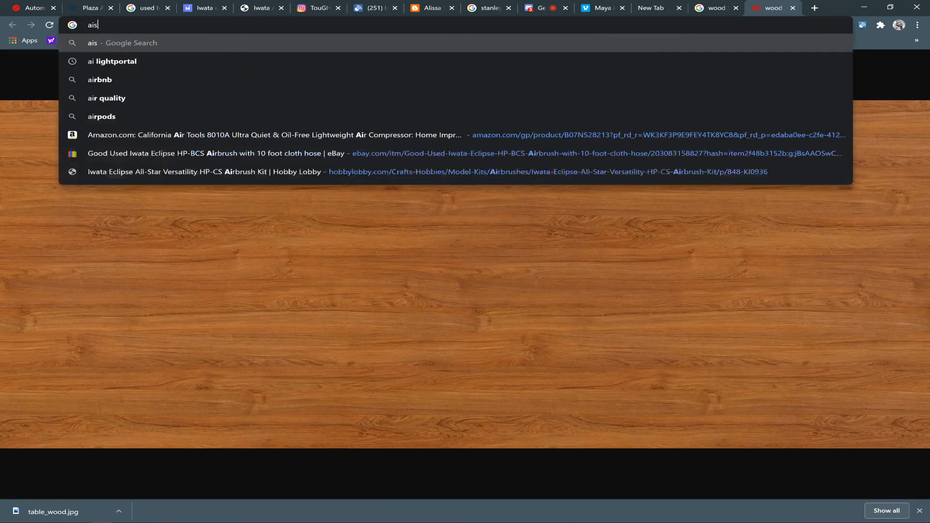
{"action": "type", "text": "tandard"}
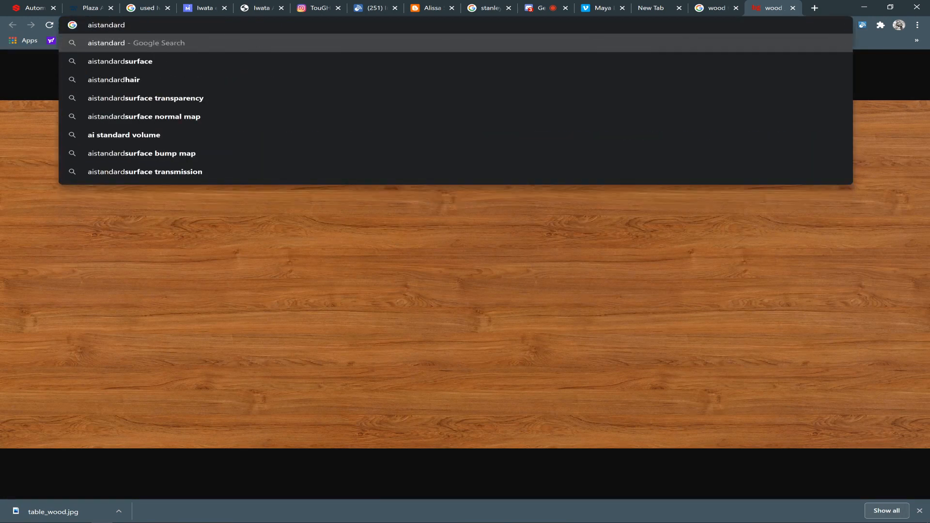
{"action": "key", "text": "Down"}
{"action": "key", "text": "Return"}
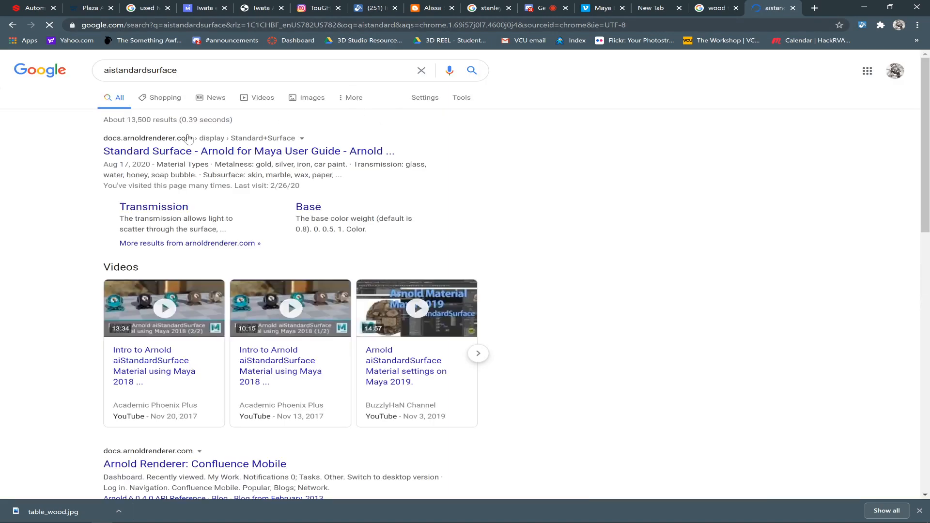
{"action": "left_click", "coordinate": [175, 150]}
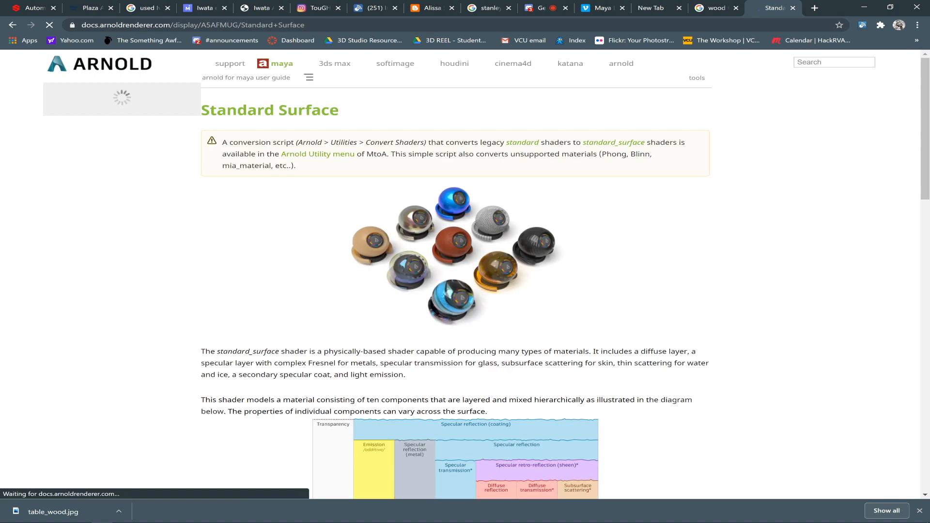
Read the Standard Surface guide's material types, energy conservation section and list of shader setting groups.
{"action": "scroll", "coordinate": [927, 225], "scroll_direction": "down", "scroll_amount": 5}
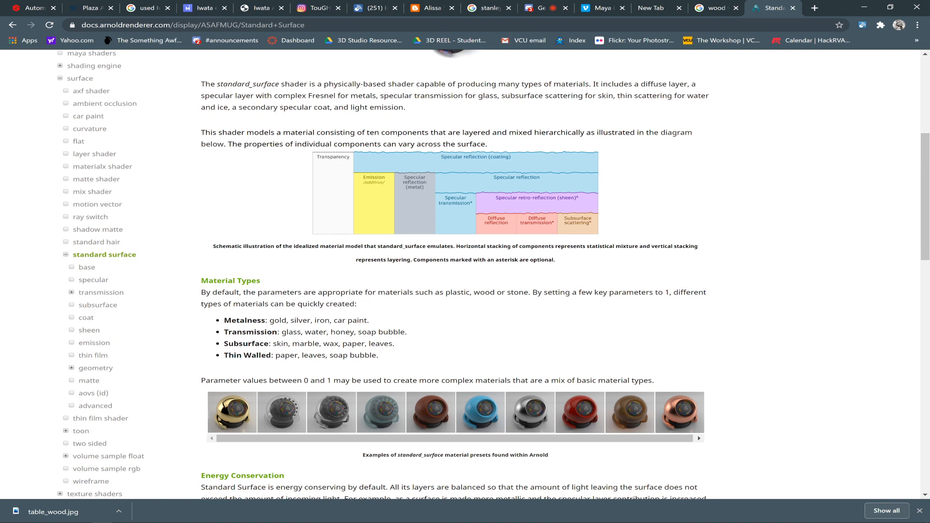
{"action": "left_click_drag", "start_coordinate": [225, 332], "coordinate": [322, 348]}
{"action": "left_click", "coordinate": [322, 349]}
{"action": "left_click_drag", "start_coordinate": [224, 321], "coordinate": [371, 324]}
{"action": "left_click", "coordinate": [372, 324]}
{"action": "scroll", "coordinate": [537, 260], "scroll_direction": "down", "scroll_amount": 6}
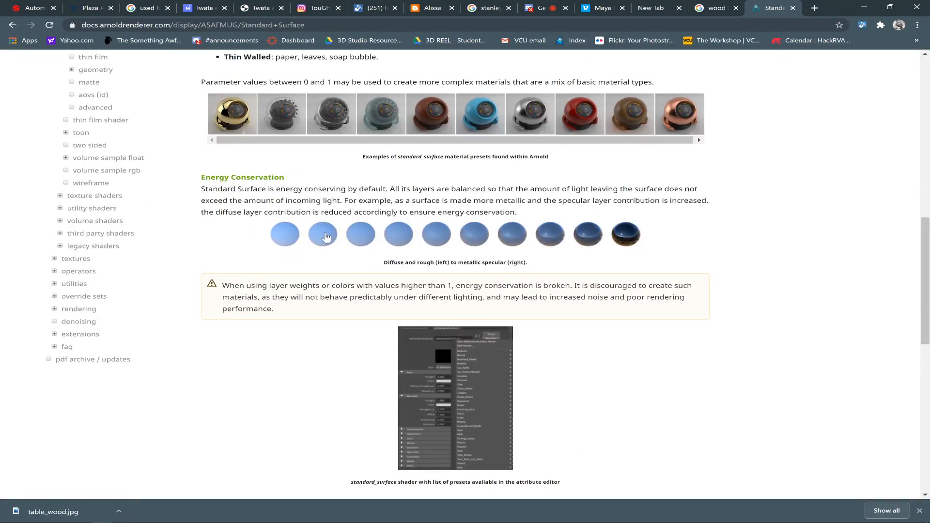
{"action": "left_click_drag", "start_coordinate": [925, 277], "coordinate": [914, 335]}
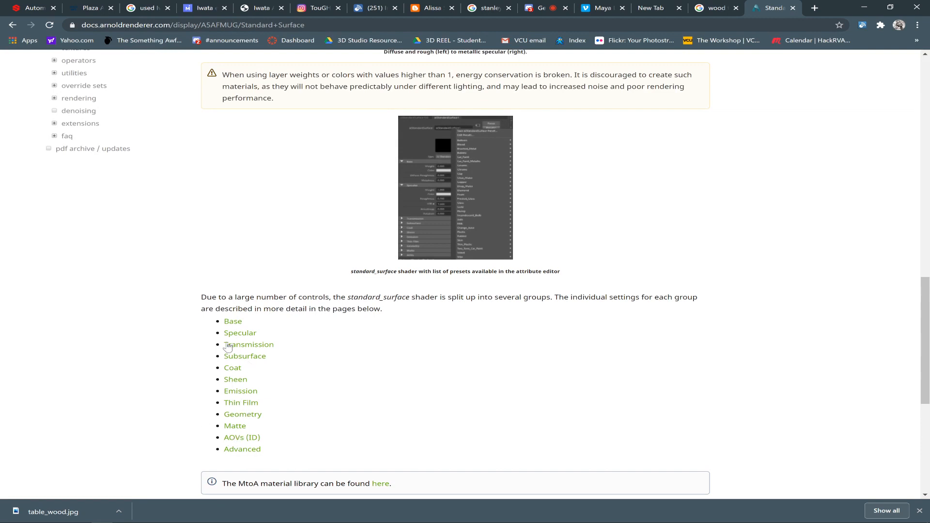
Open the guide's Base page, review its weight, color and metalness examples, and return to the Standard Surface overview.
{"action": "left_click", "coordinate": [227, 331]}
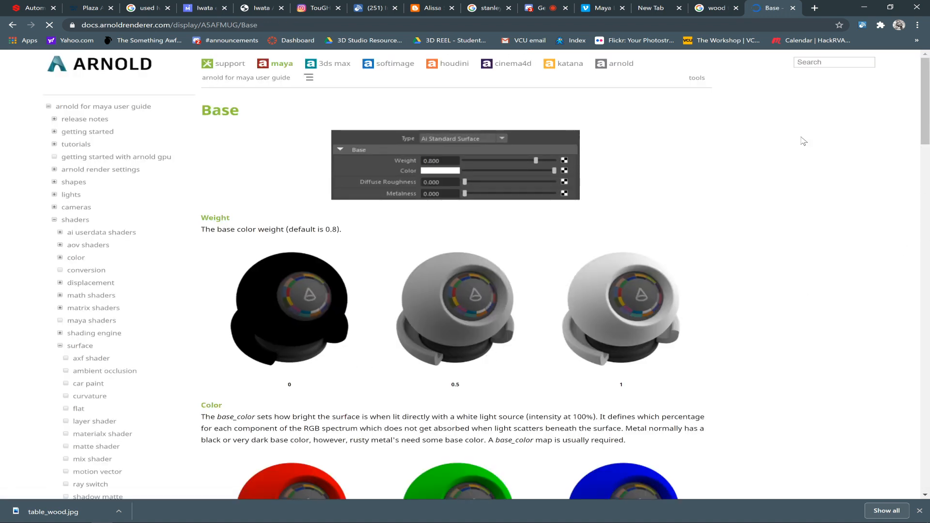
{"action": "mouse_move", "coordinate": [924, 133]}
{"action": "left_mouse_down"}
{"action": "mouse_move", "coordinate": [923, 183]}
{"action": "mouse_move", "coordinate": [920, 147]}
{"action": "left_mouse_up"}
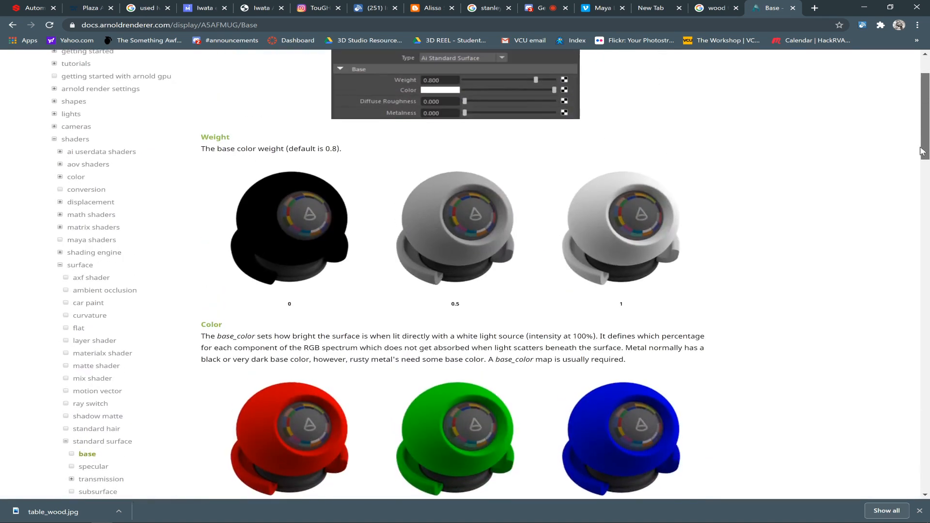
{"action": "left_click_drag", "start_coordinate": [920, 144], "coordinate": [926, 248]}
{"action": "scroll", "coordinate": [751, 254], "scroll_direction": "down", "scroll_amount": 2}
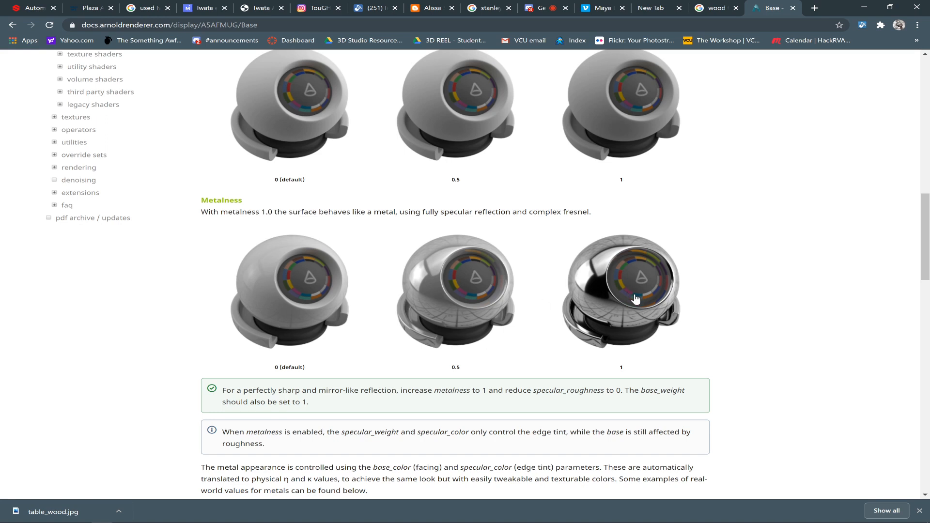
{"action": "scroll", "coordinate": [544, 161], "scroll_direction": "up", "scroll_amount": 14}
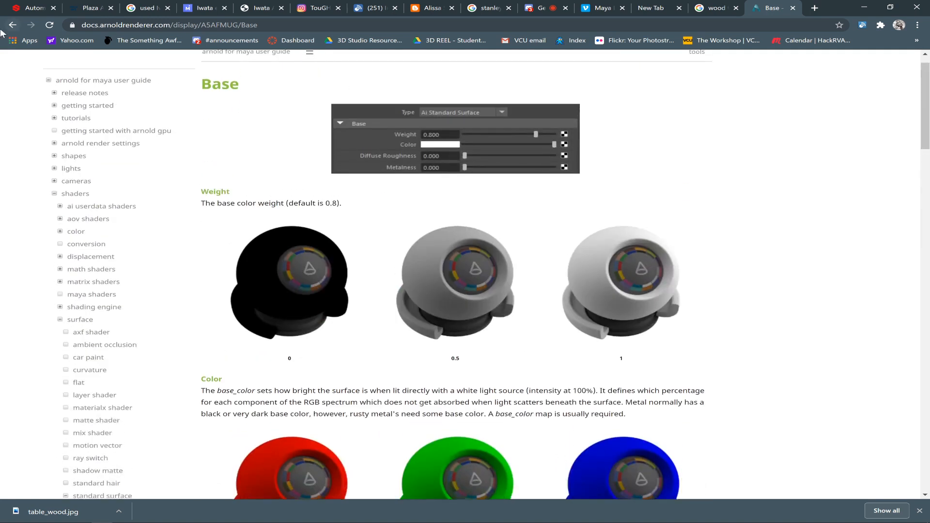
{"action": "left_click", "coordinate": [12, 25]}
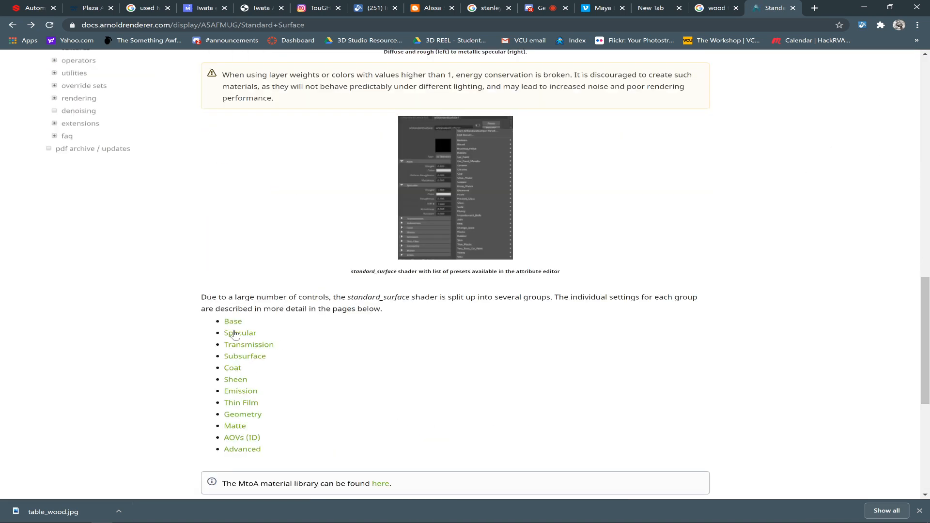
Open the guide's Specular page, review the weight, roughness and IOR examples, and switch back to Maya to check the render.
{"action": "left_click", "coordinate": [231, 333]}
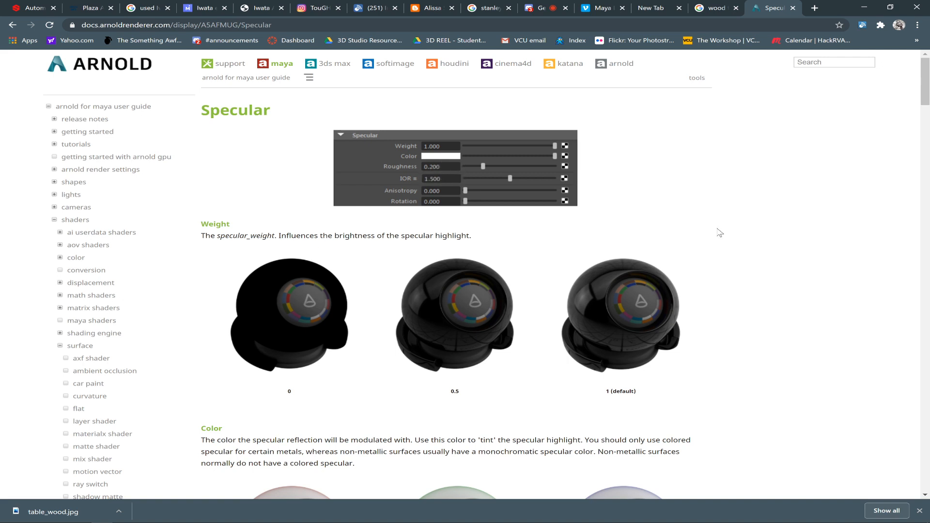
{"action": "left_click_drag", "start_coordinate": [925, 86], "coordinate": [927, 133]}
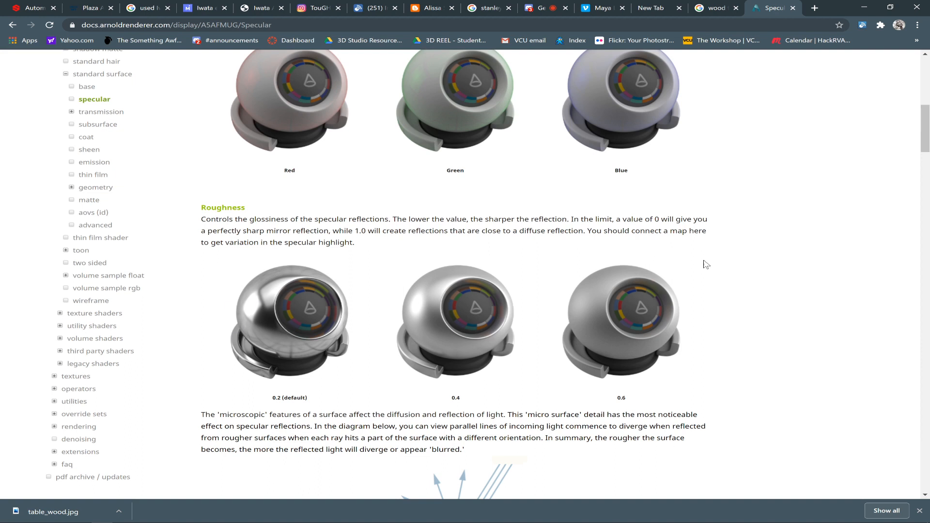
{"action": "left_click_drag", "start_coordinate": [929, 121], "coordinate": [925, 248]}
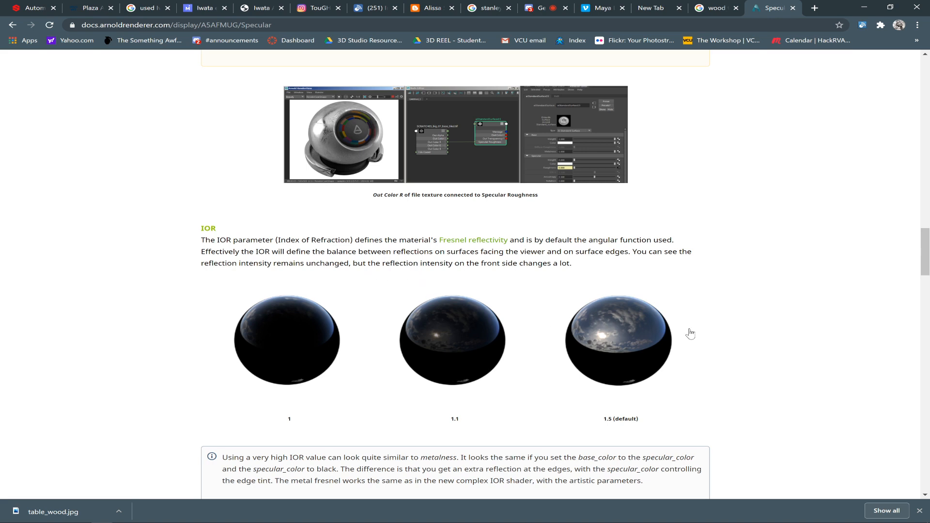
{"action": "left_click_drag", "start_coordinate": [925, 268], "coordinate": [909, 65]}
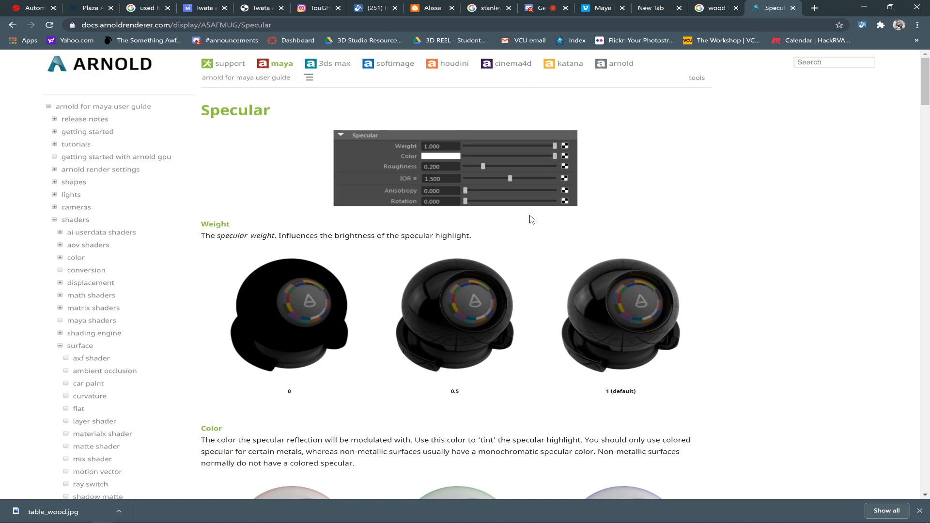
{"action": "key", "text": "alt+Tab"}
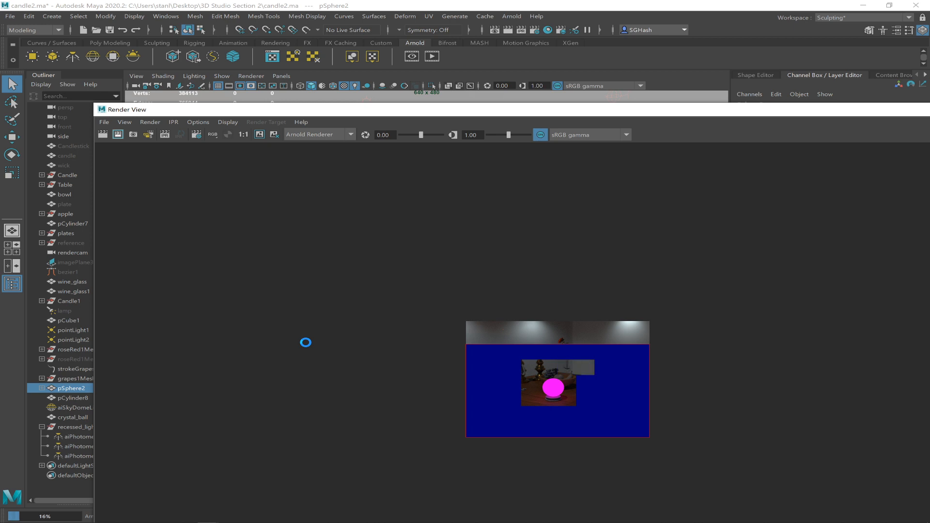
{"action": "key", "text": "alt+Tab"}
{"action": "key", "text": "alt+Tab"}
{"action": "key", "text": "alt+Tab"}
{"action": "key", "text": "alt+Tab"}
{"action": "key", "text": "alt+Tab"}
{"action": "key", "text": "alt+Tab"}
{"action": "key", "text": "alt+Tab"}
{"action": "key", "text": "alt+Tab"}
{"action": "key", "text": "alt+Tab"}
{"action": "key", "text": "alt+Tab"}
{"action": "key", "text": "alt+Tab"}
{"action": "key", "text": "alt+Tab"}
{"action": "key", "text": "alt+Tab"}
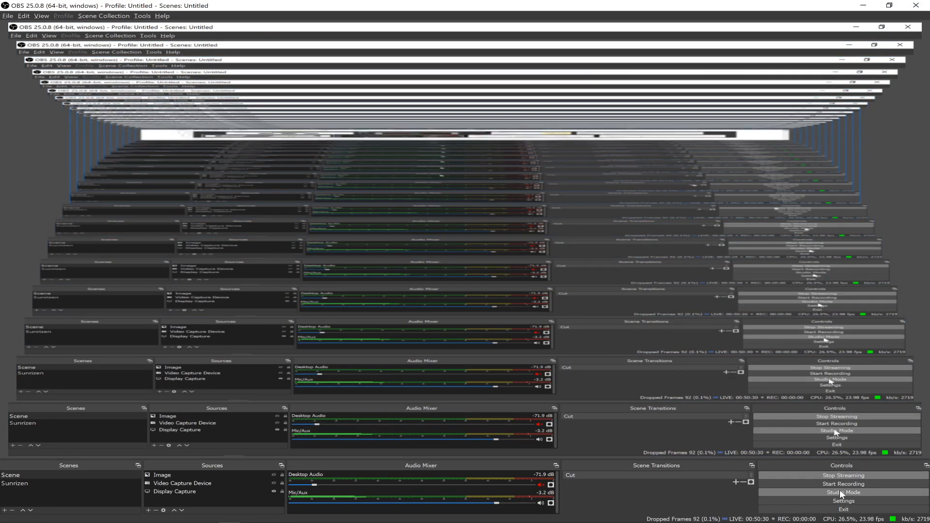